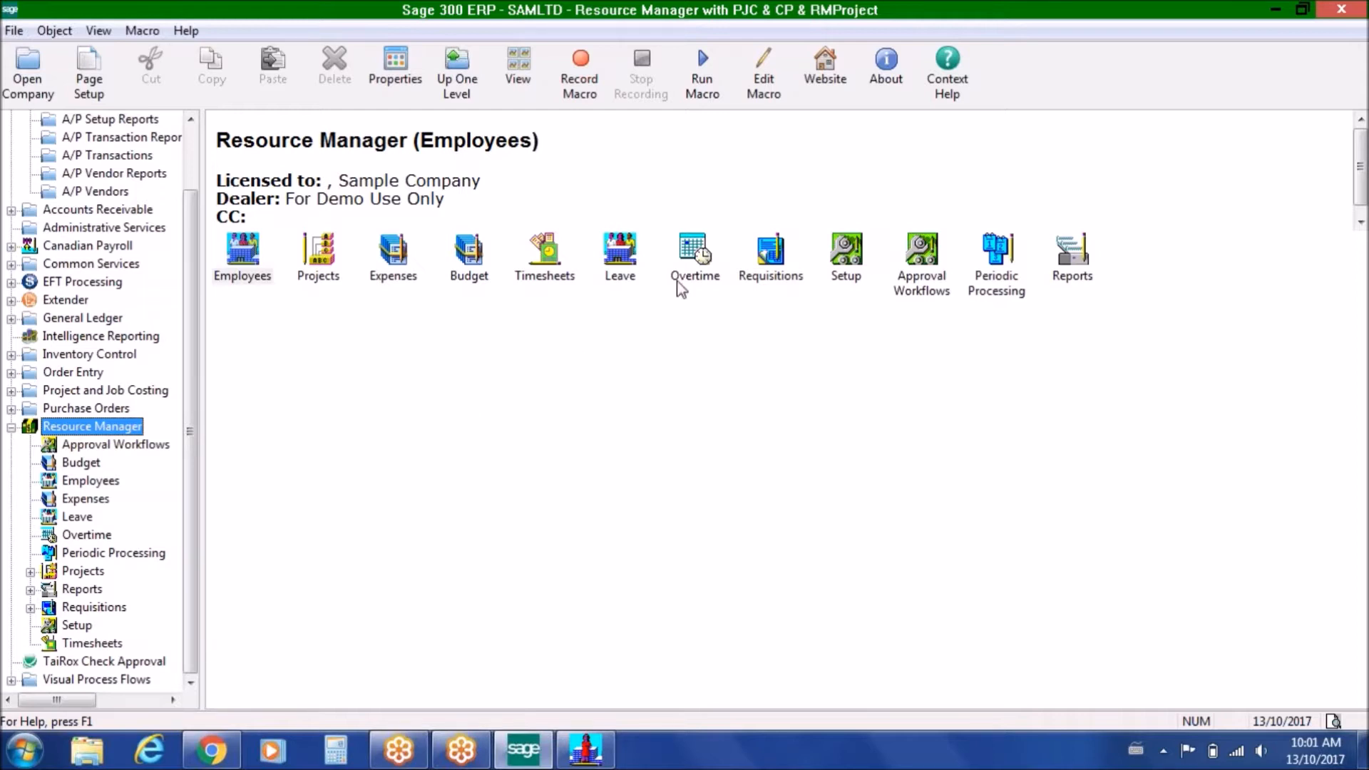
# Open the Requisitions section of Resource Manager
pyautogui.click(776, 254)
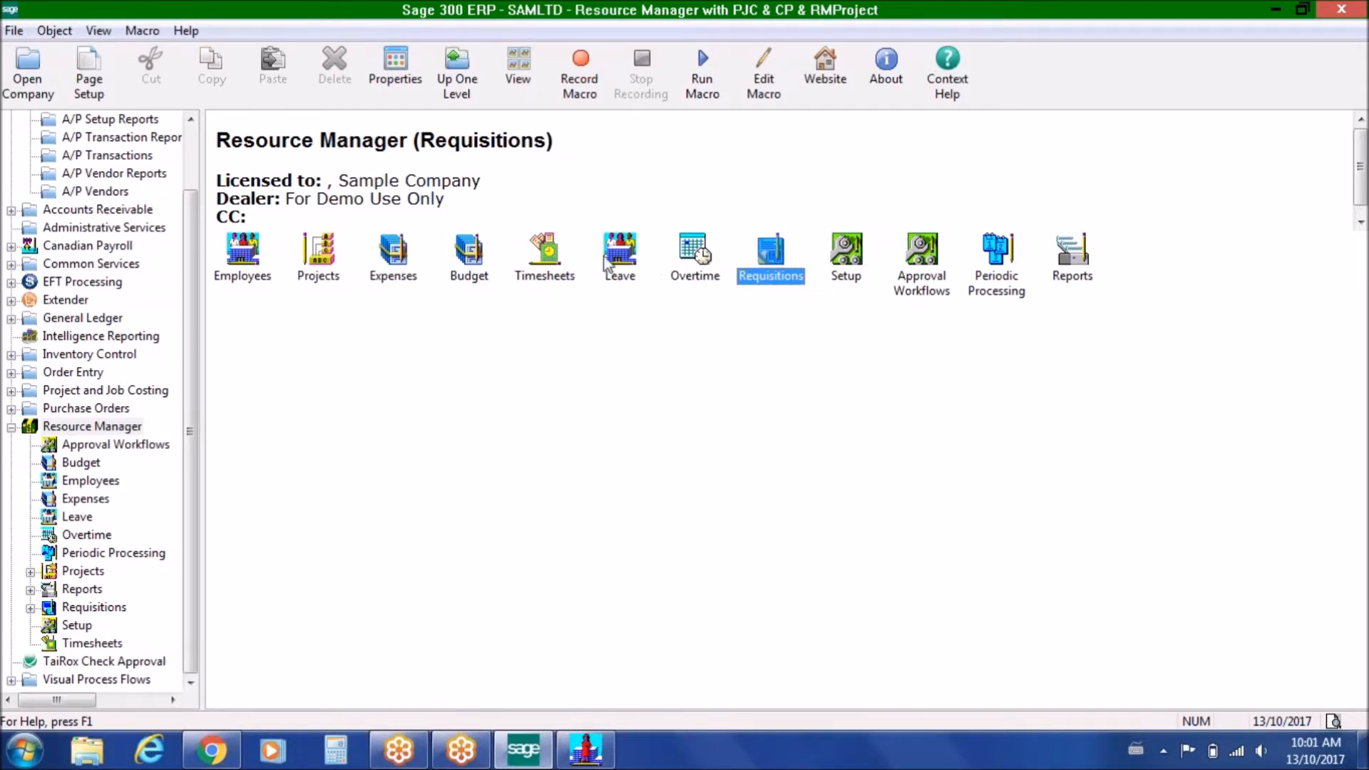
pyautogui.click(553, 257)
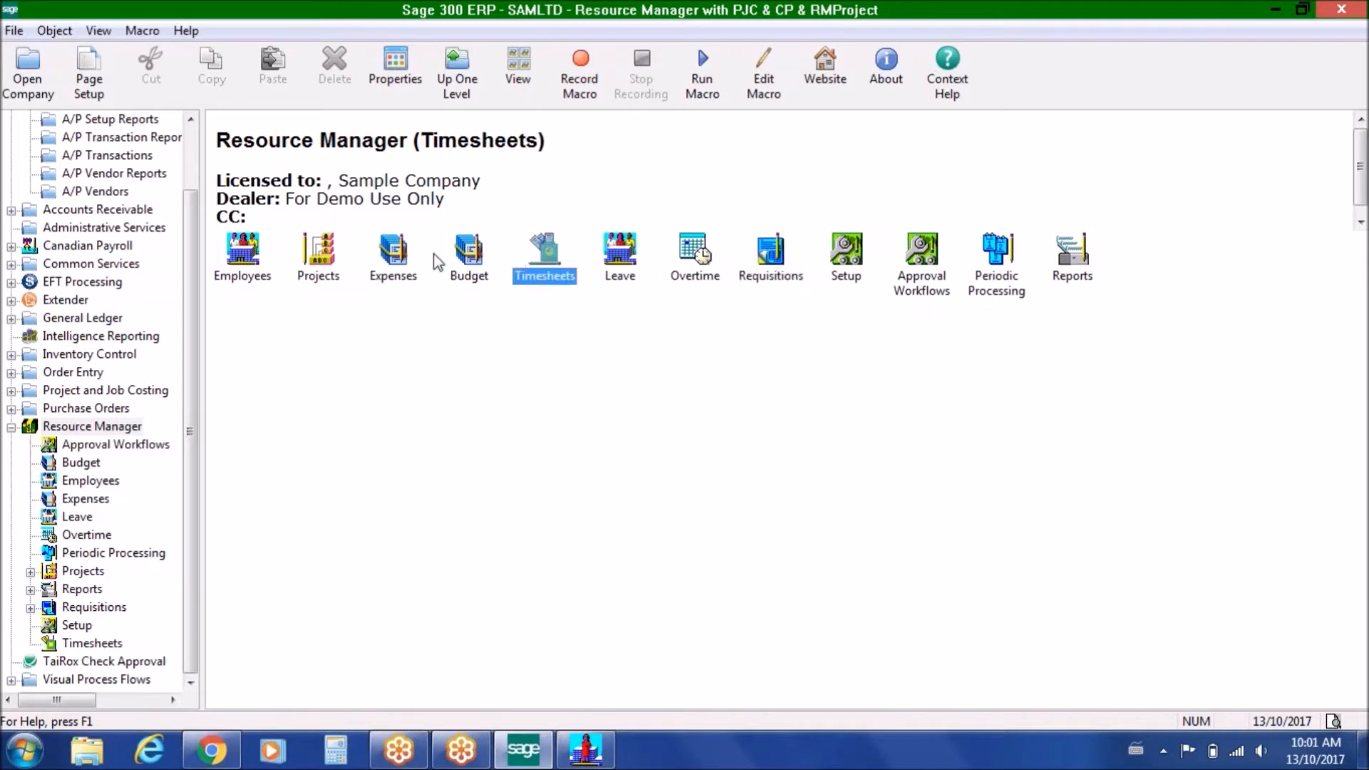
pyautogui.click(395, 257)
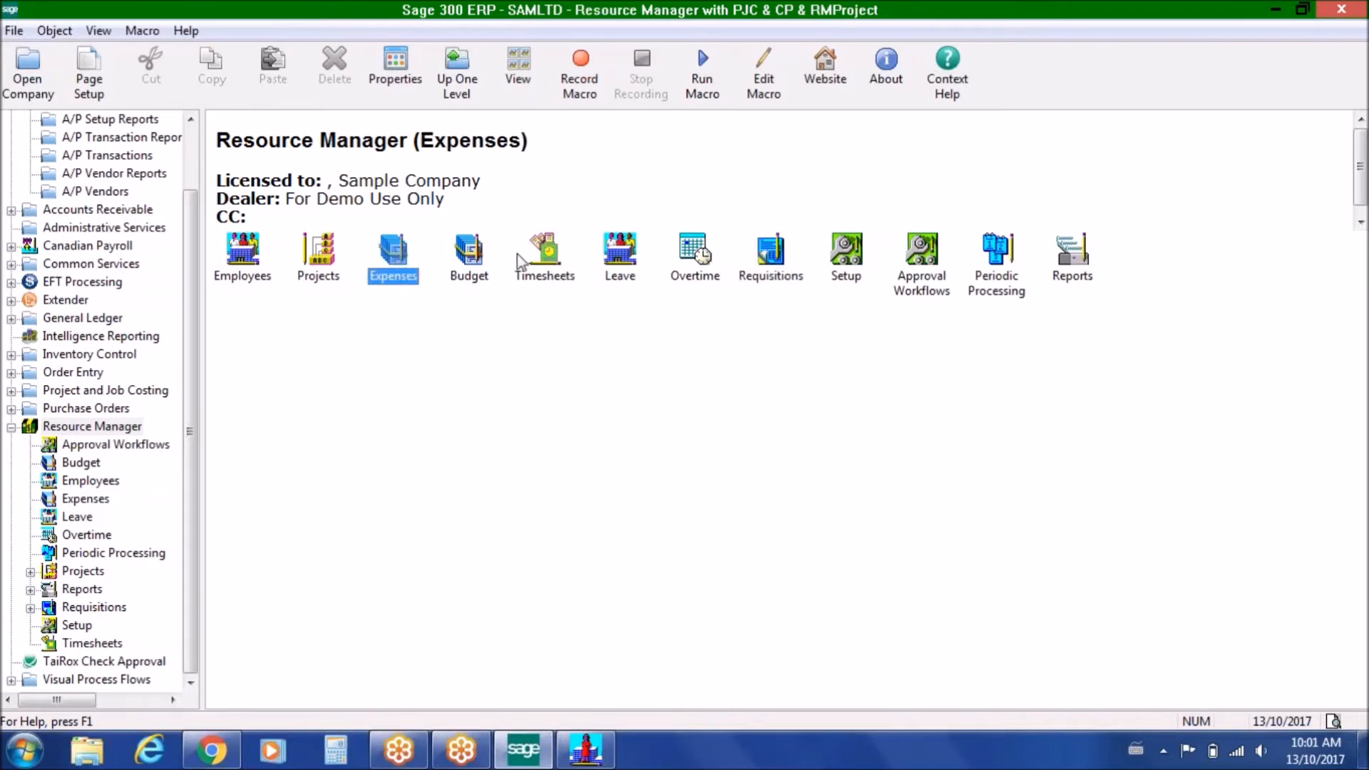
pyautogui.click(628, 246)
pyautogui.click(711, 253)
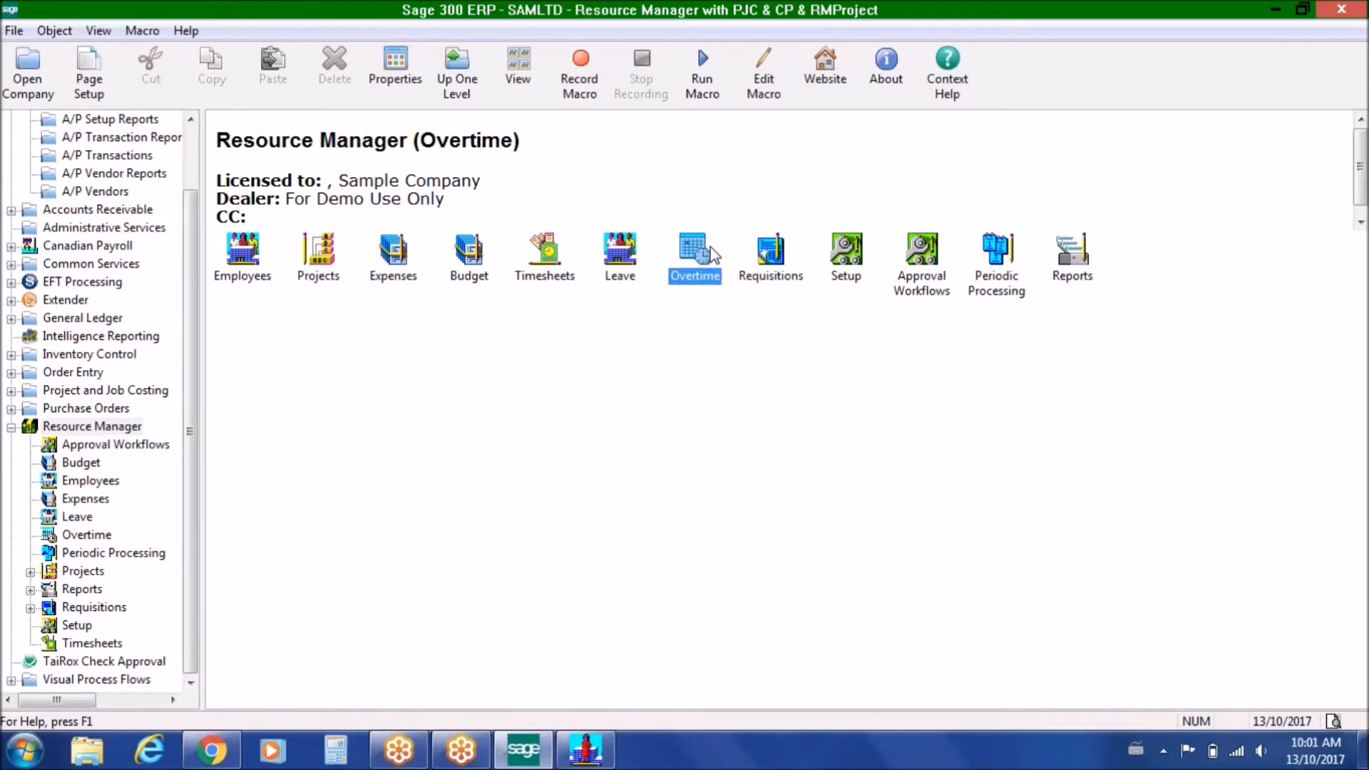
pyautogui.doubleClick(773, 250)
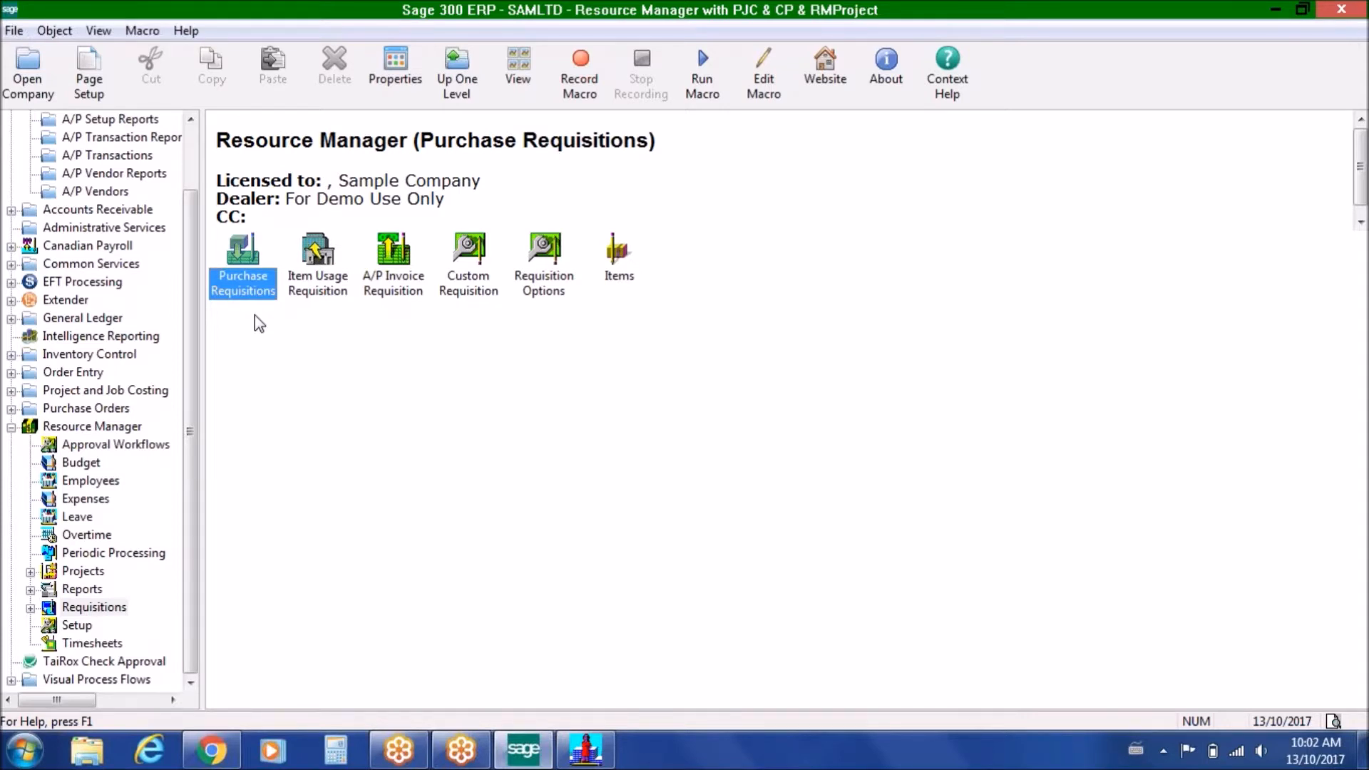
# Look over the purchase, item usage, A/P invoice and custom requisition modules, and return to the Resource Manager overview
pyautogui.click(390, 267)
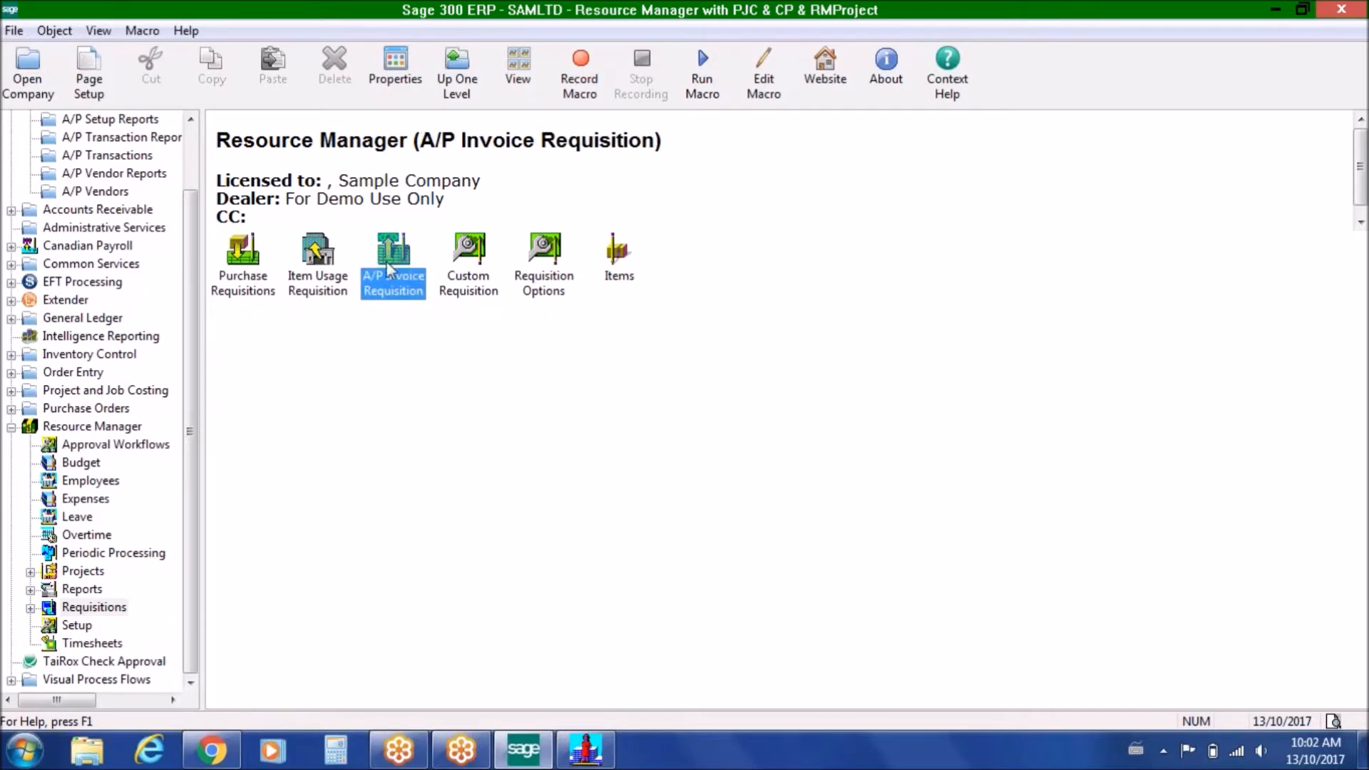
pyautogui.click(321, 255)
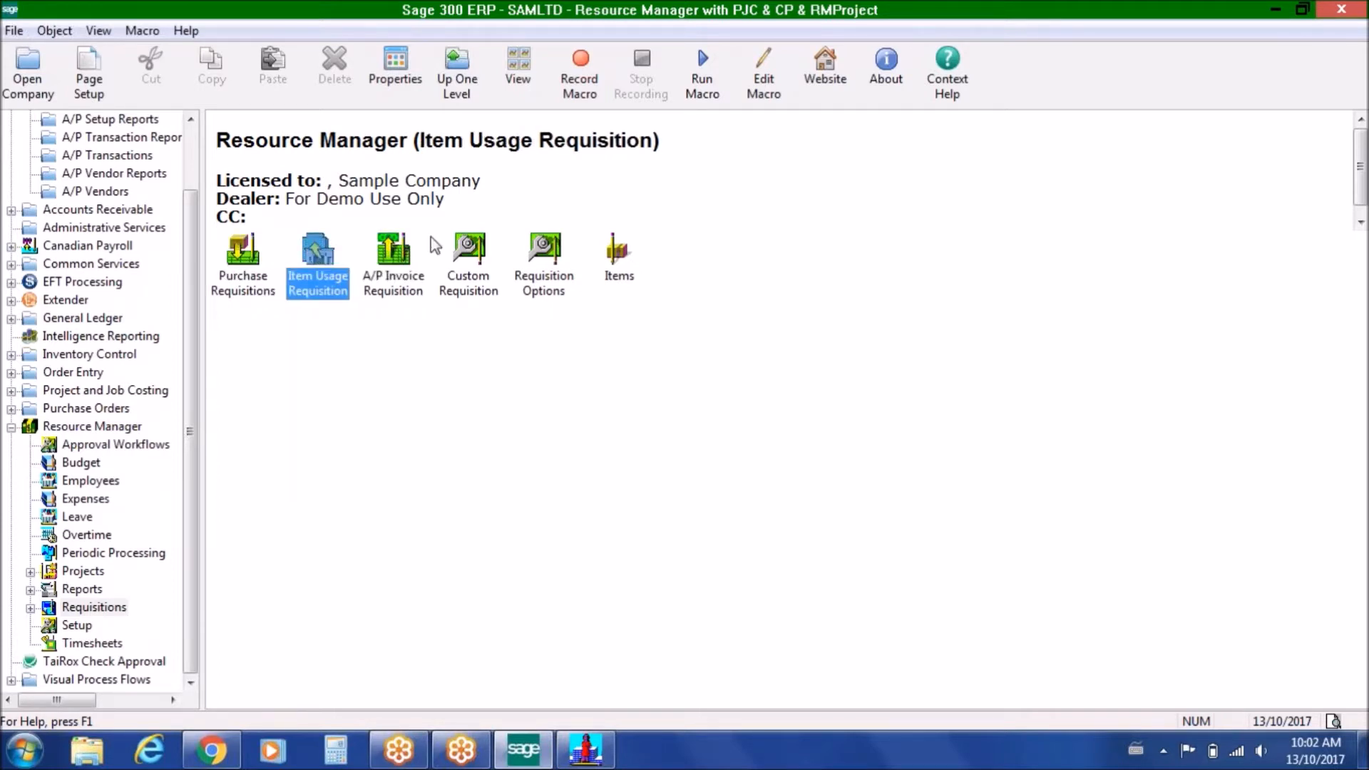
pyautogui.click(464, 249)
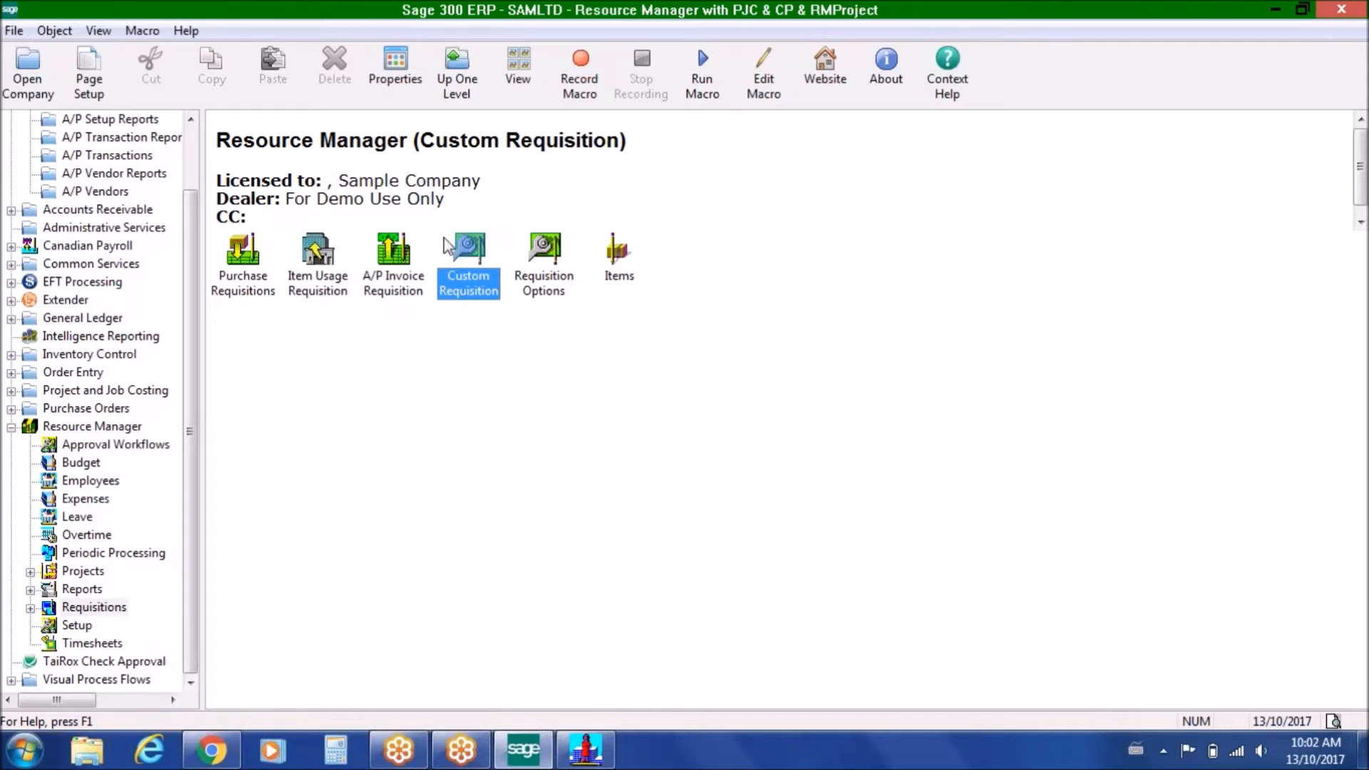
pyautogui.click(242, 263)
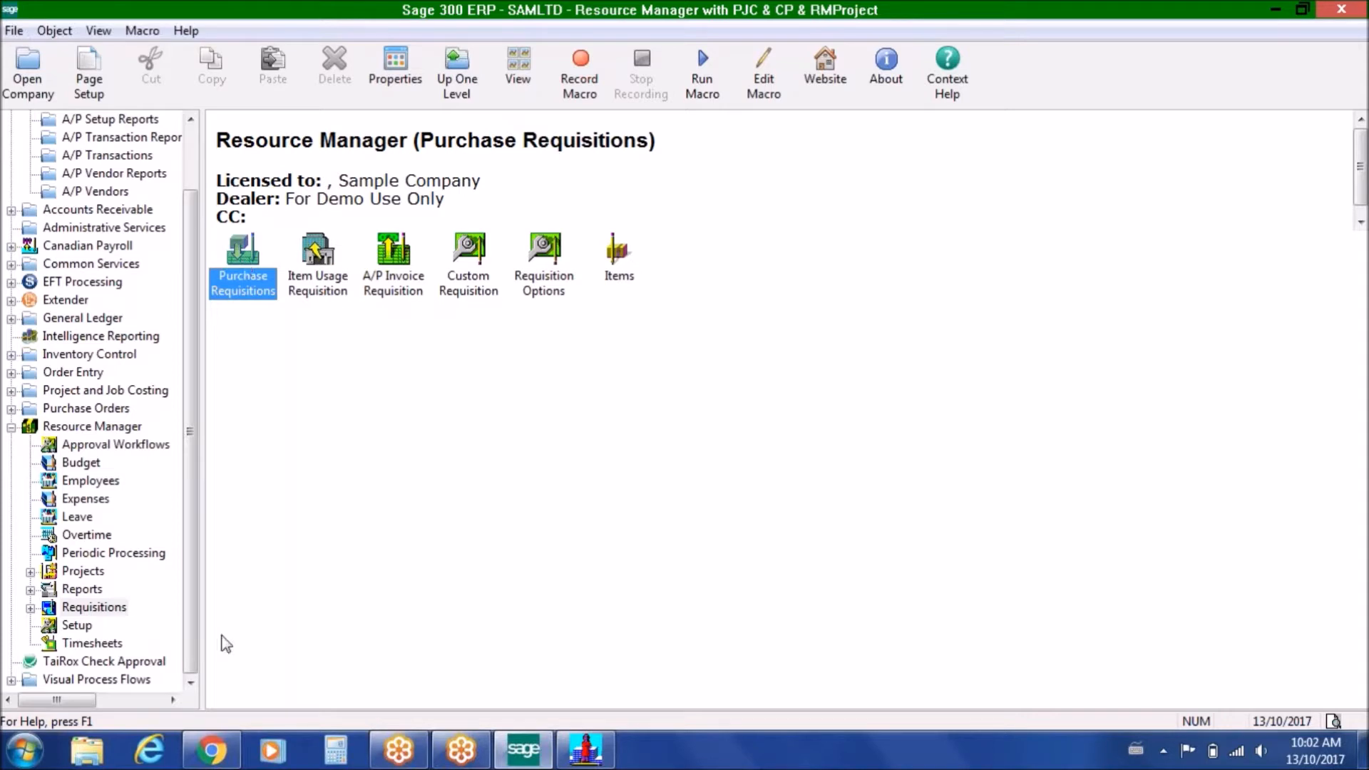
pyautogui.click(106, 427)
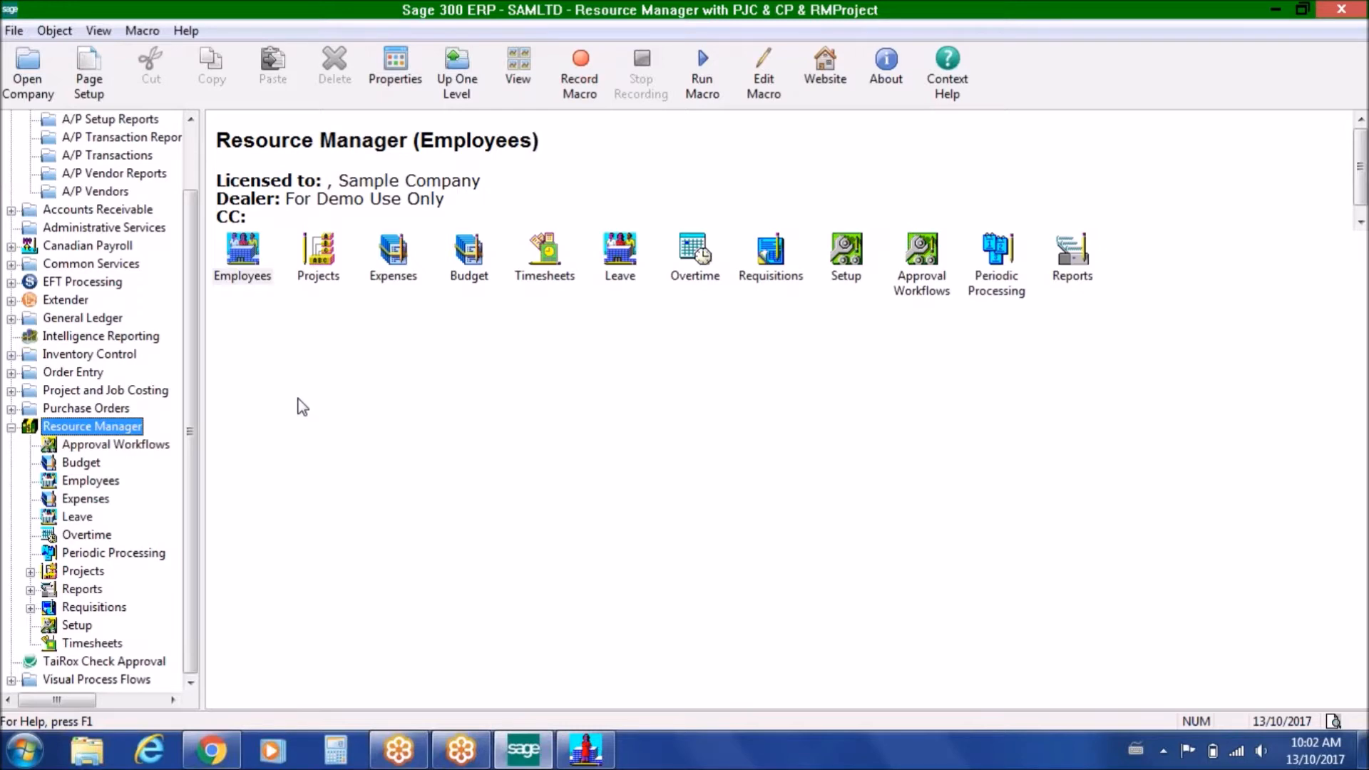
# Switch to the Norming ESS Portal in Chrome and sign out of the current employee's session
pyautogui.click(212, 749)
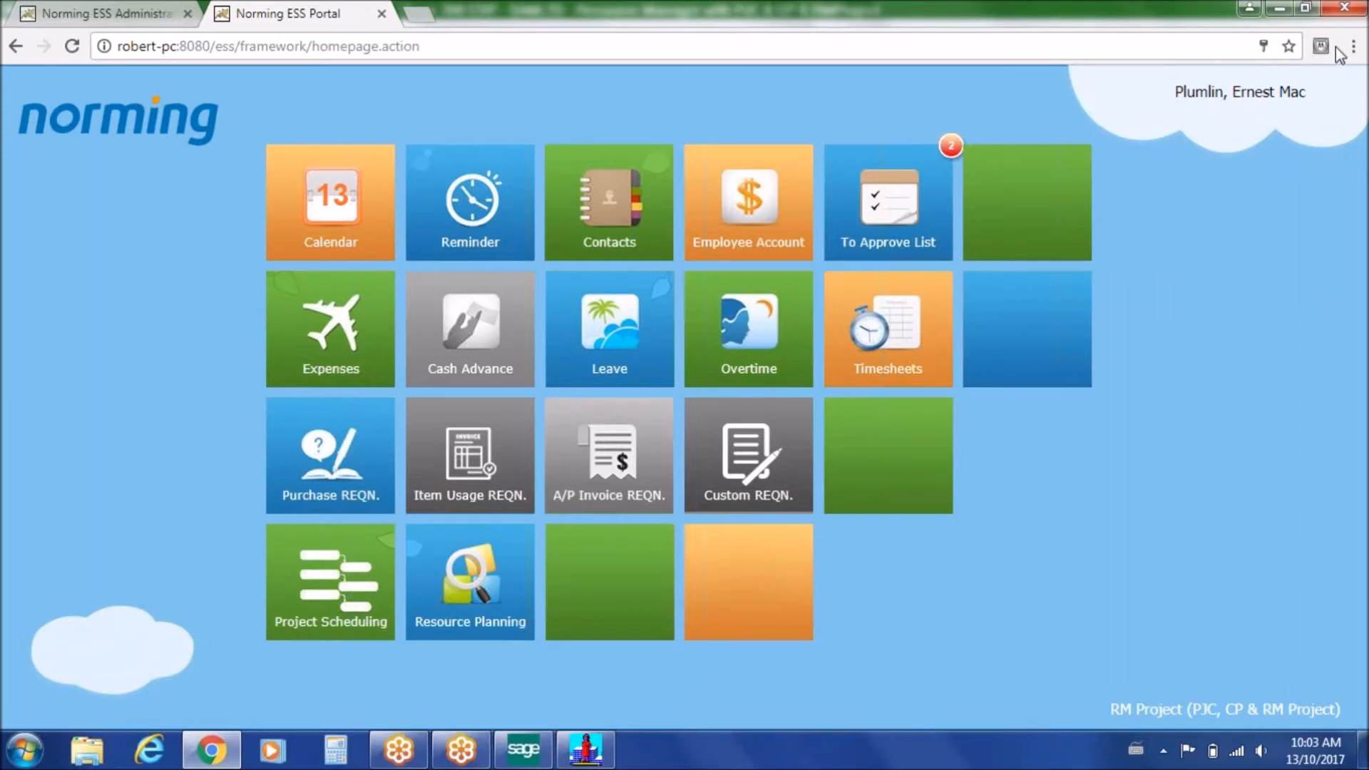
pyautogui.click(1216, 98)
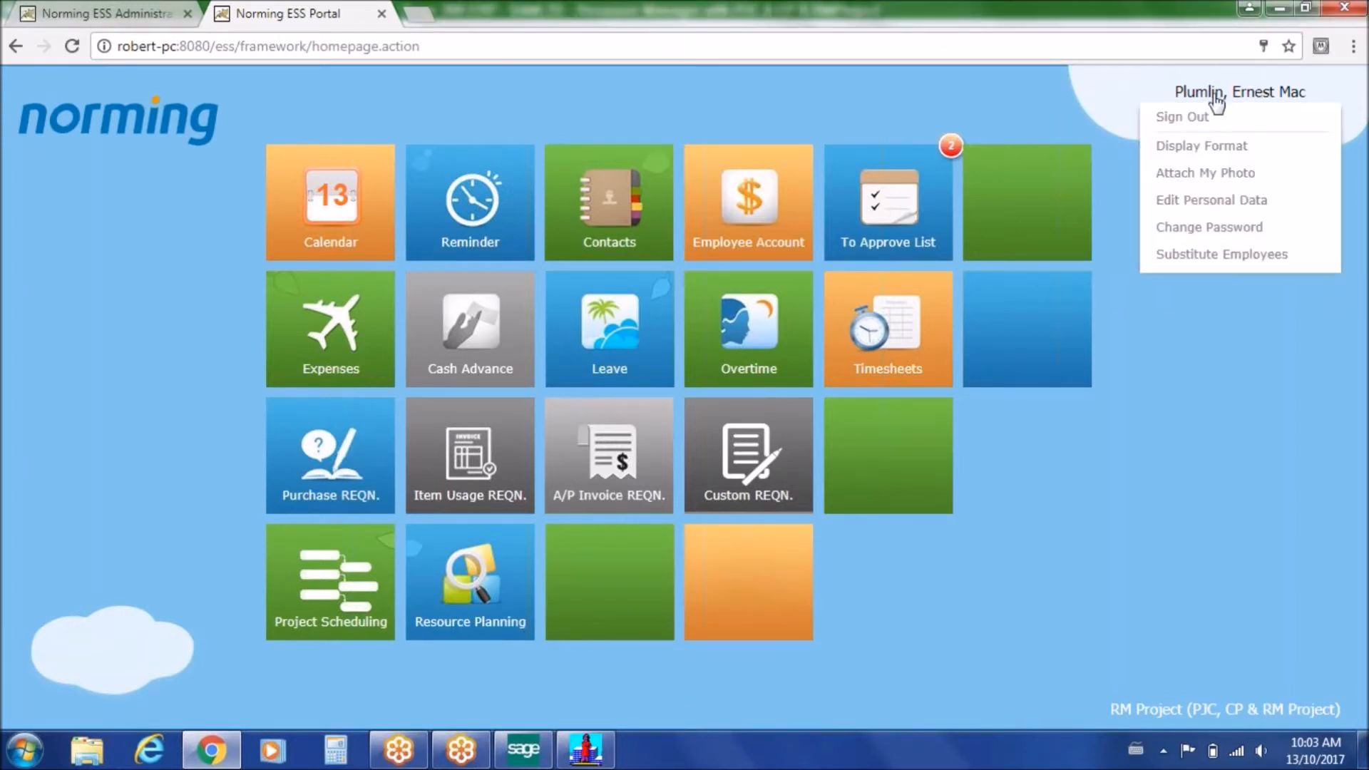
pyautogui.click(1172, 118)
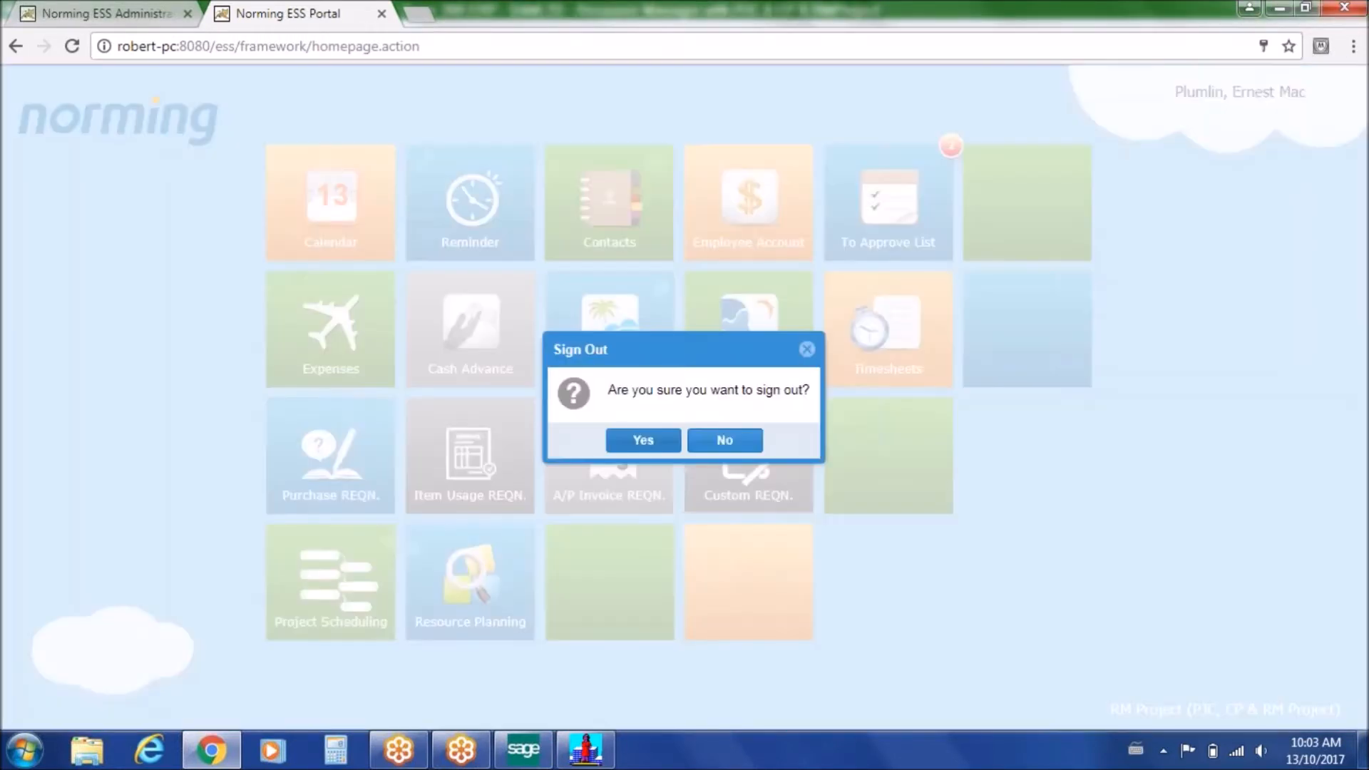
pyautogui.click(669, 452)
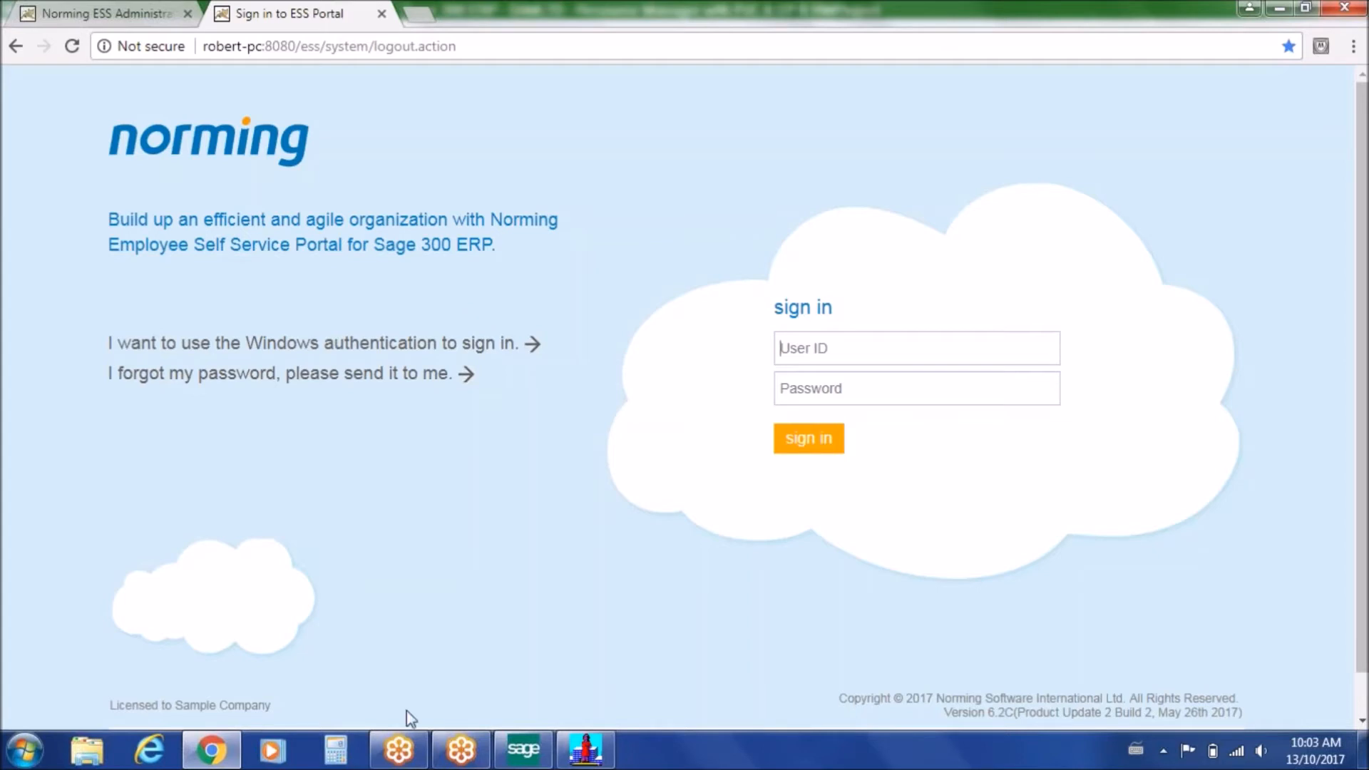
pyautogui.click(524, 749)
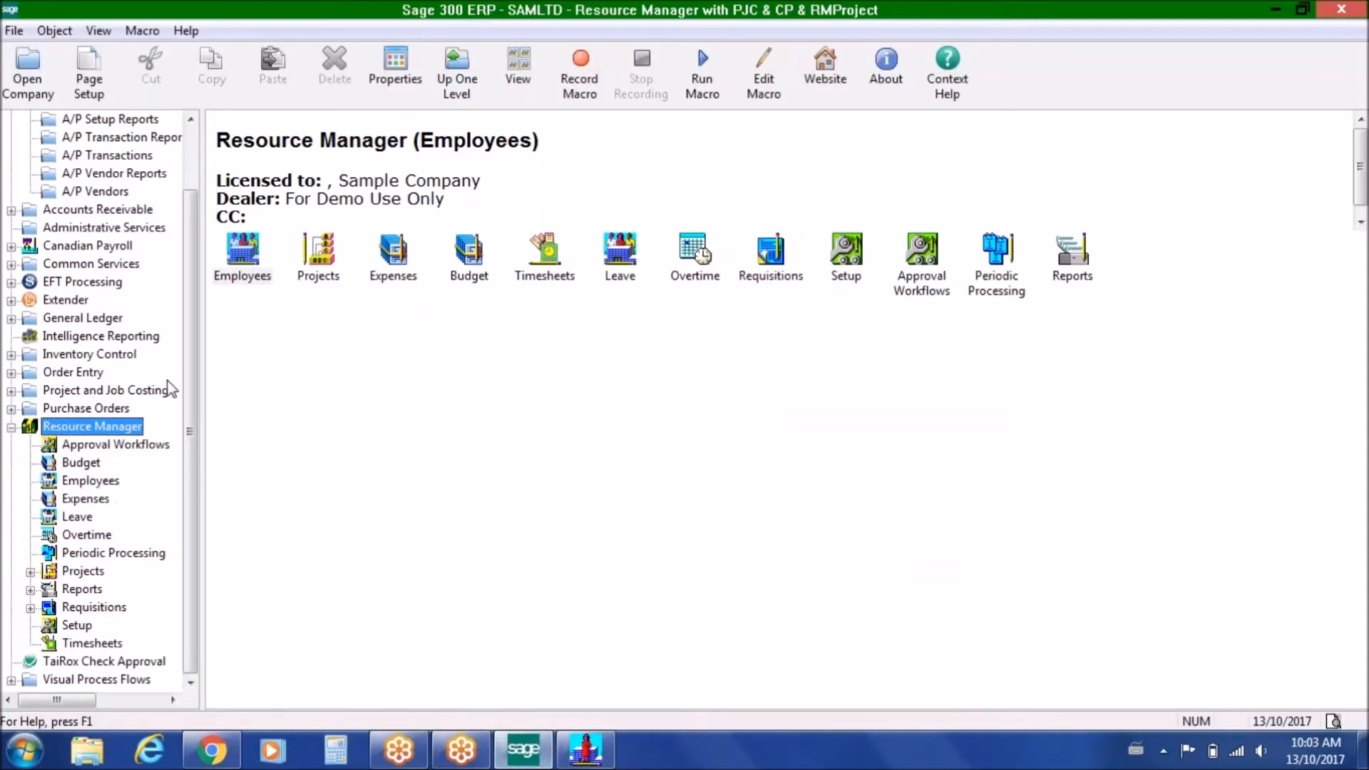
pyautogui.moveTo(186, 349); pyautogui.dragTo(202, 285)
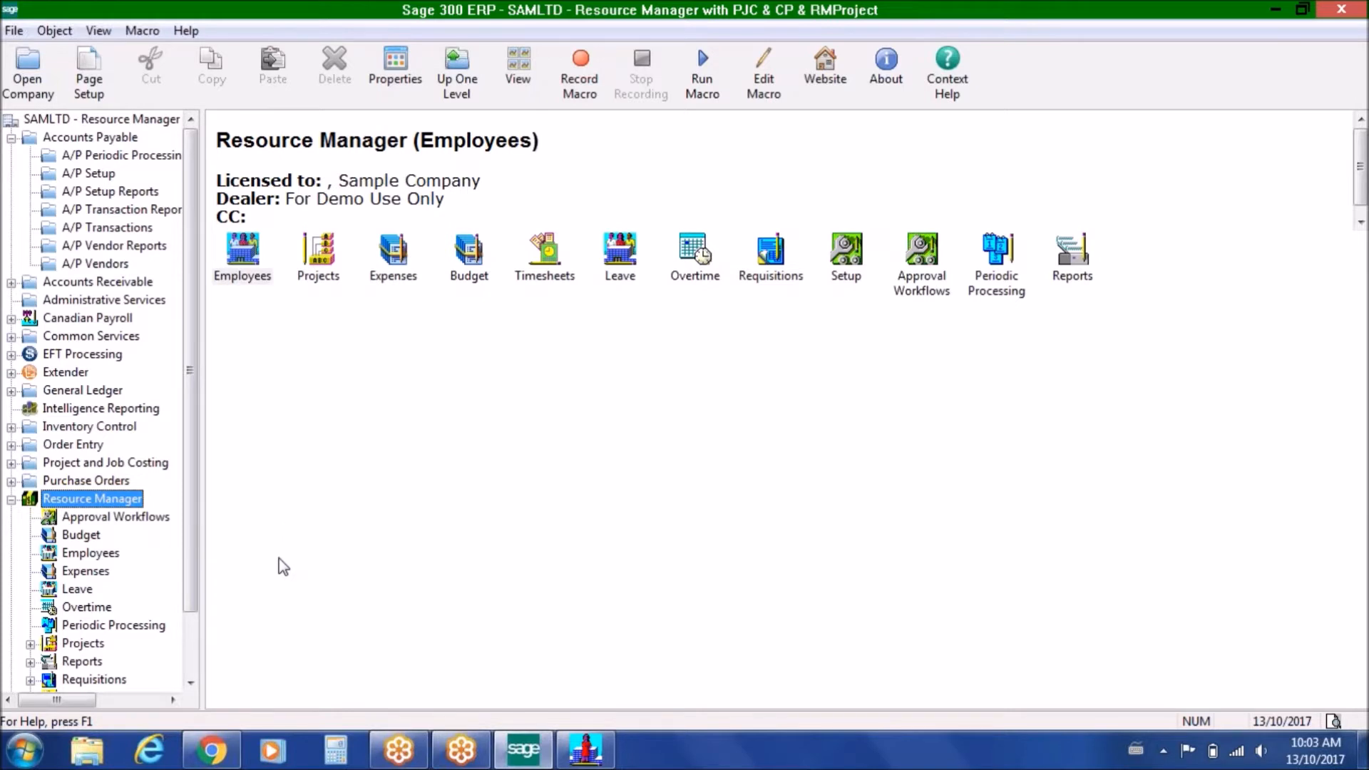
pyautogui.click(214, 754)
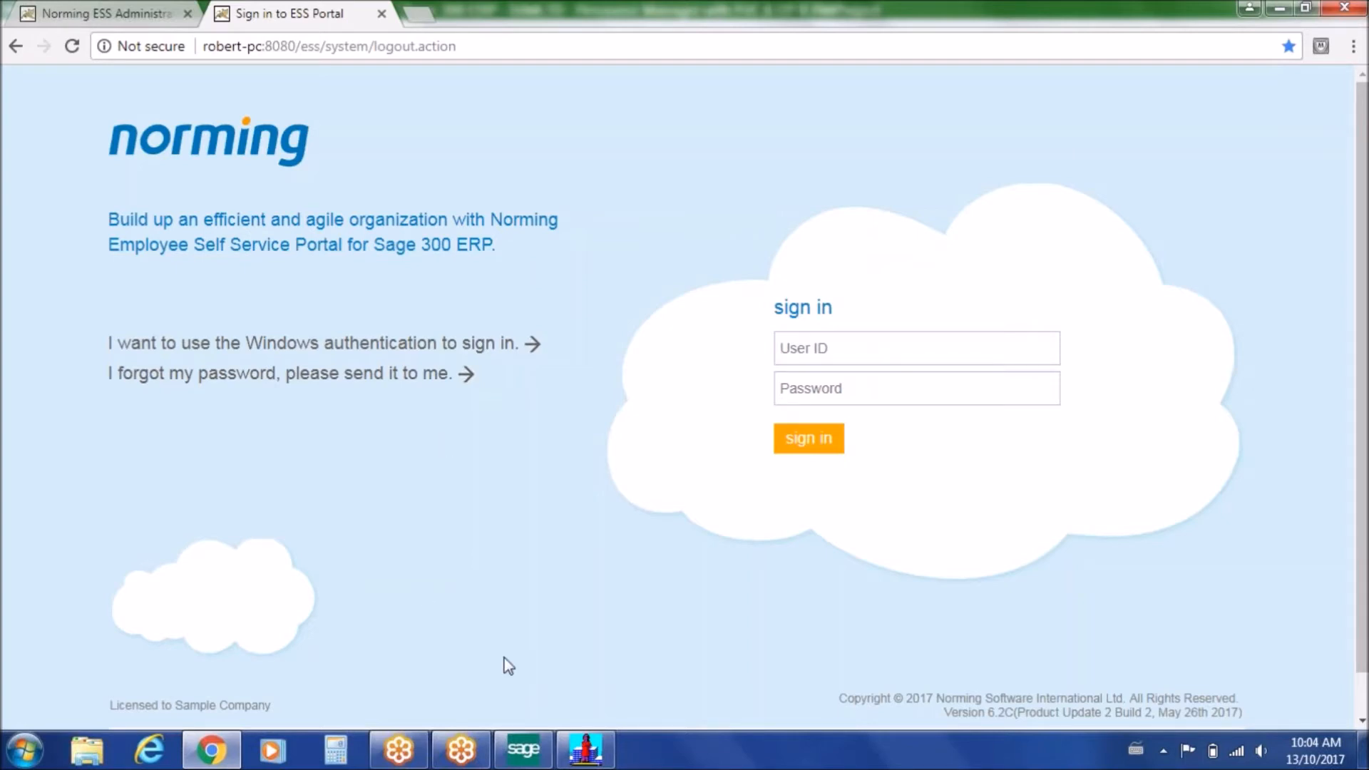
# Switch to Sage 300 ERP and view the Requisition List under Purchase Requisitions
pyautogui.click(523, 749)
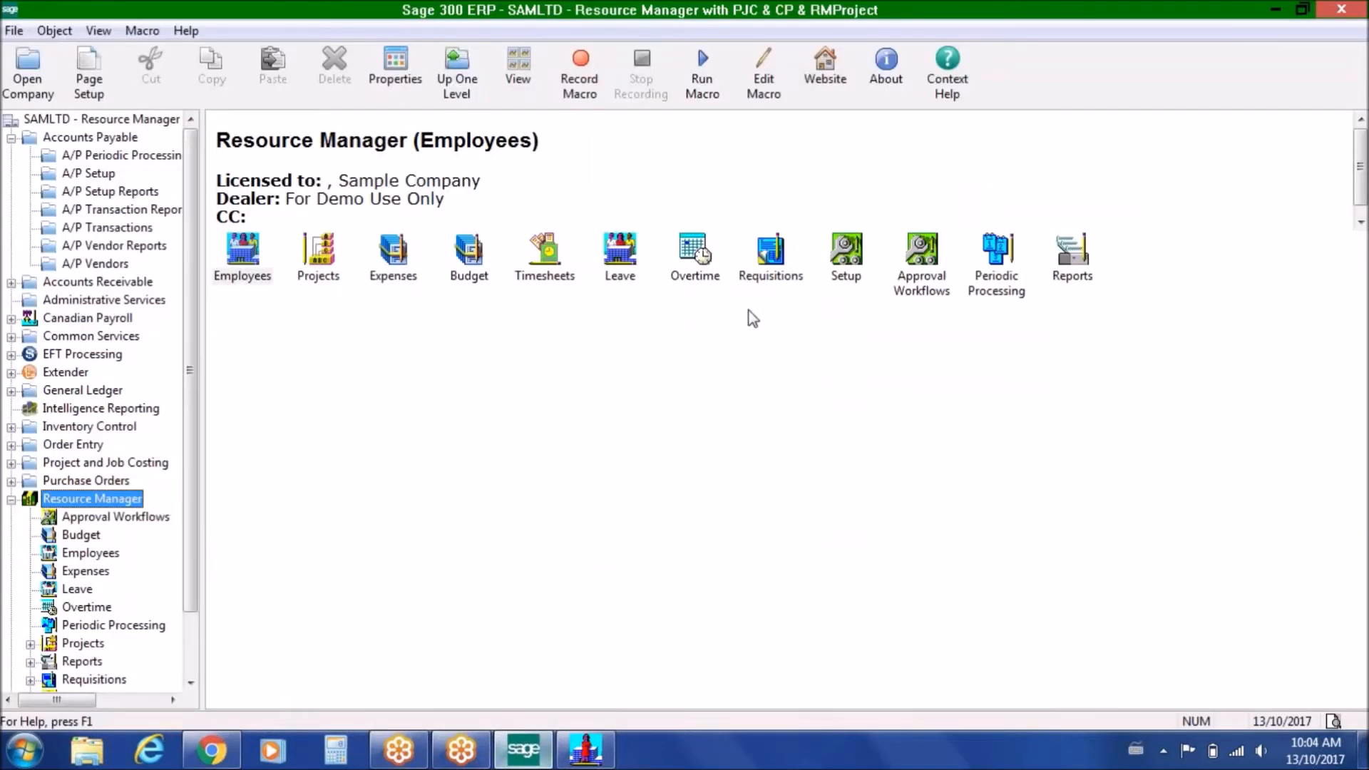
pyautogui.doubleClick(770, 253)
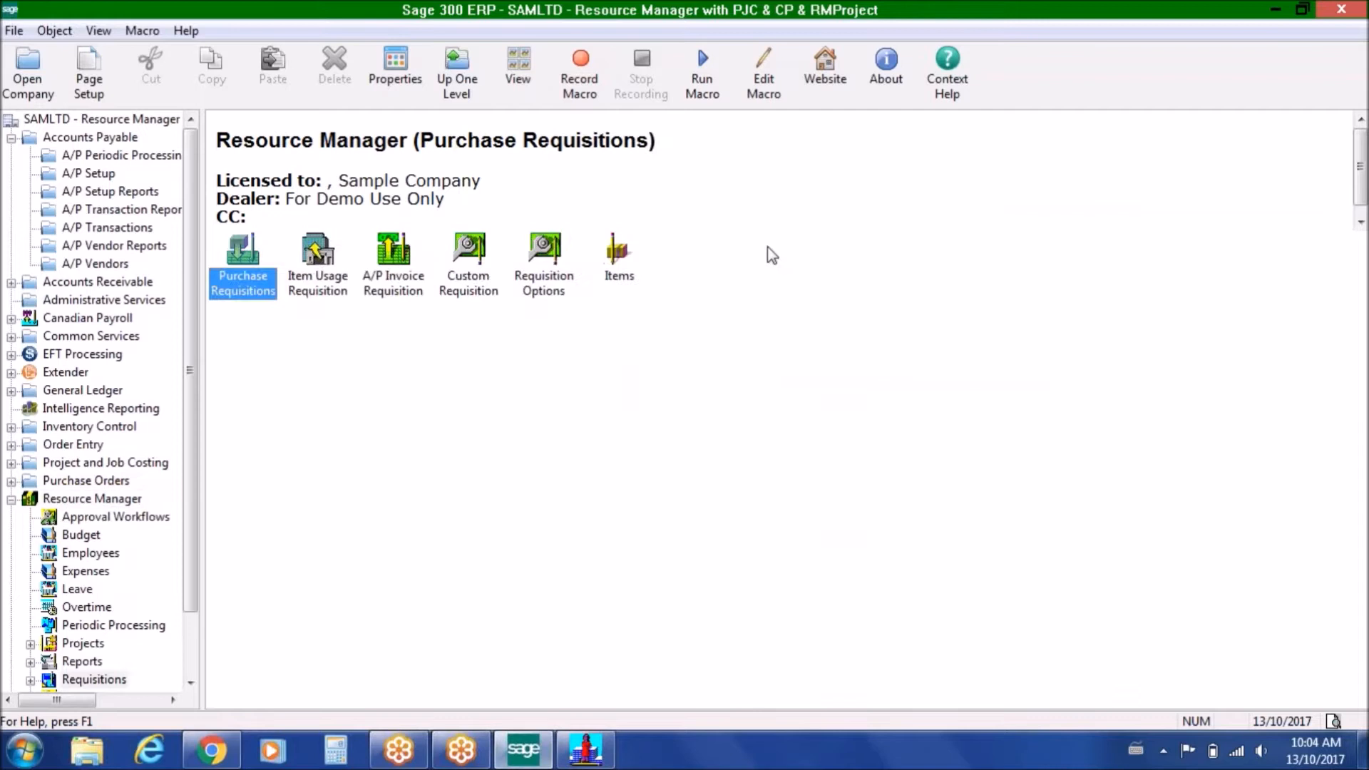
pyautogui.doubleClick(235, 264)
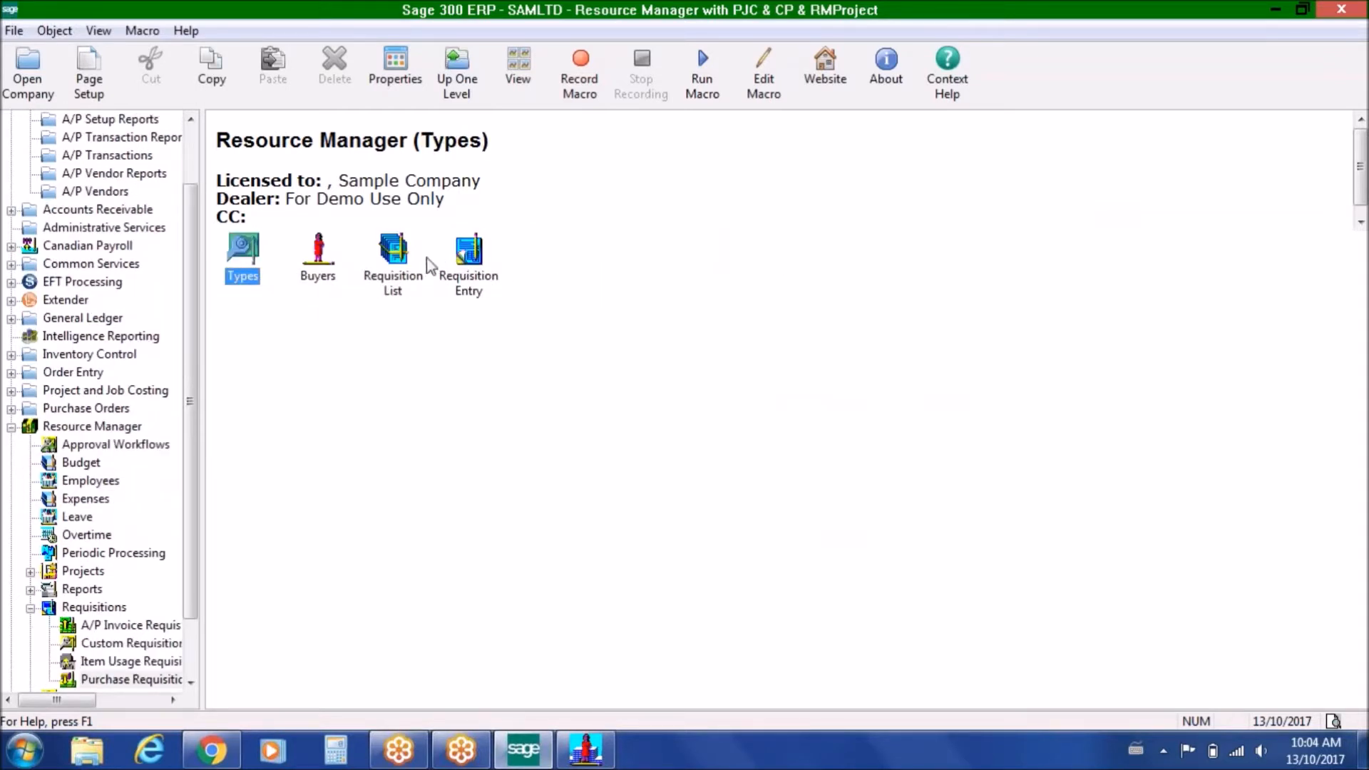
pyautogui.doubleClick(395, 255)
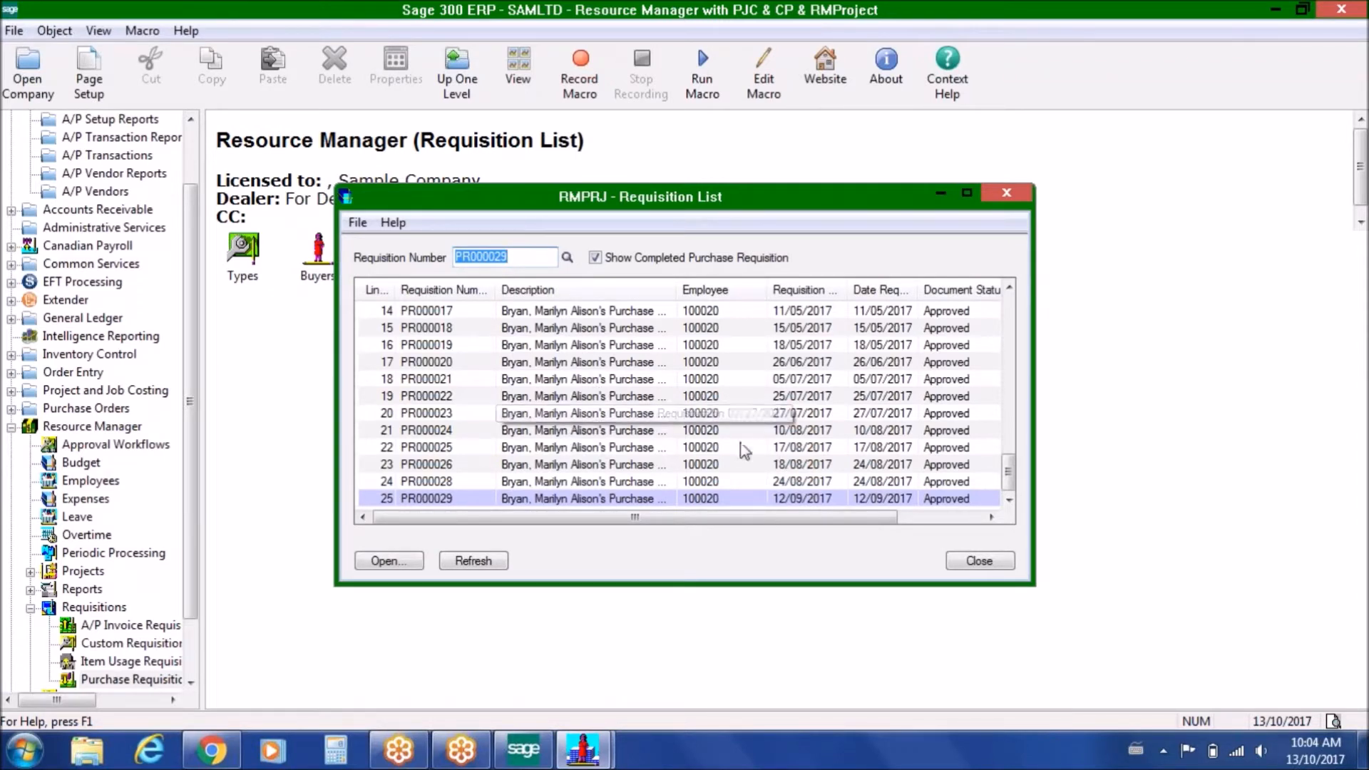
pyautogui.click(971, 562)
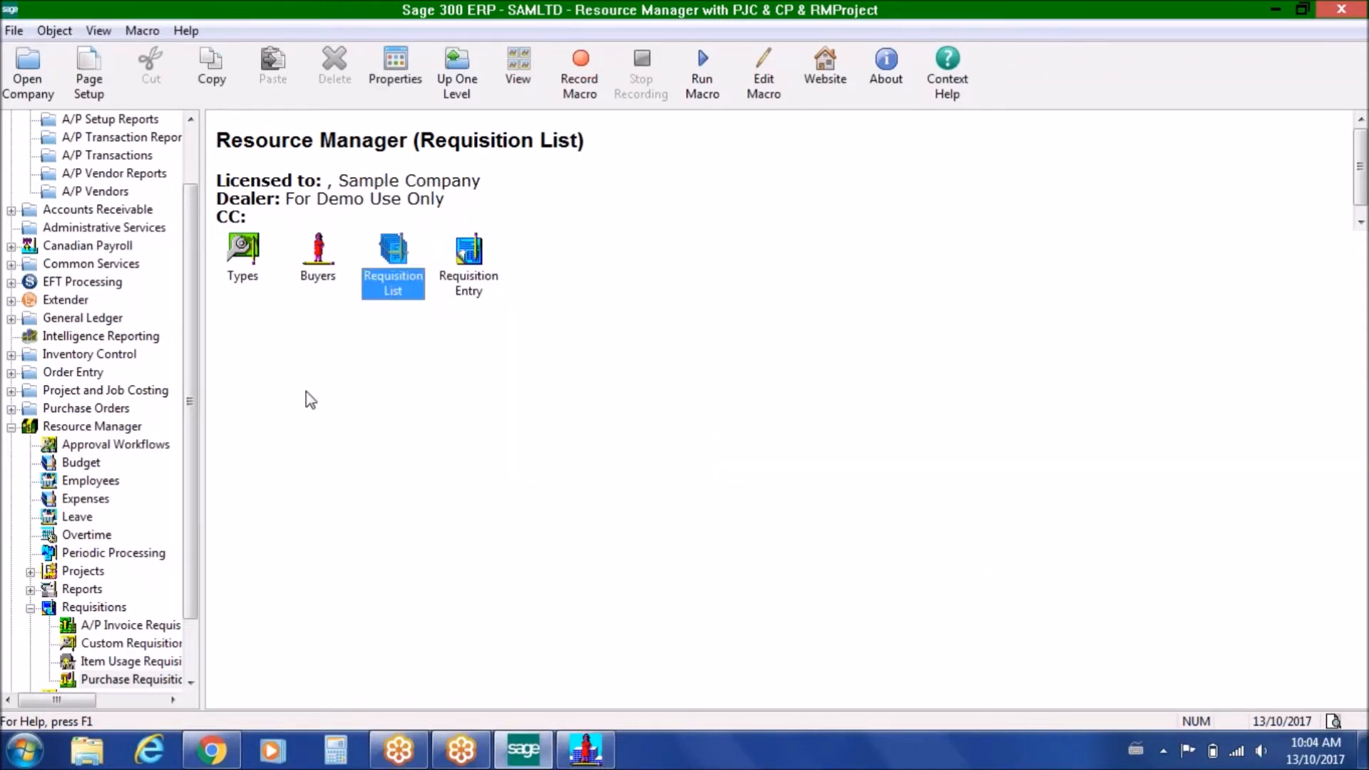
# Open the purchase requisition Types setup and set Transfer RM Requisition As to P/O Purchase Order
pyautogui.doubleClick(242, 248)
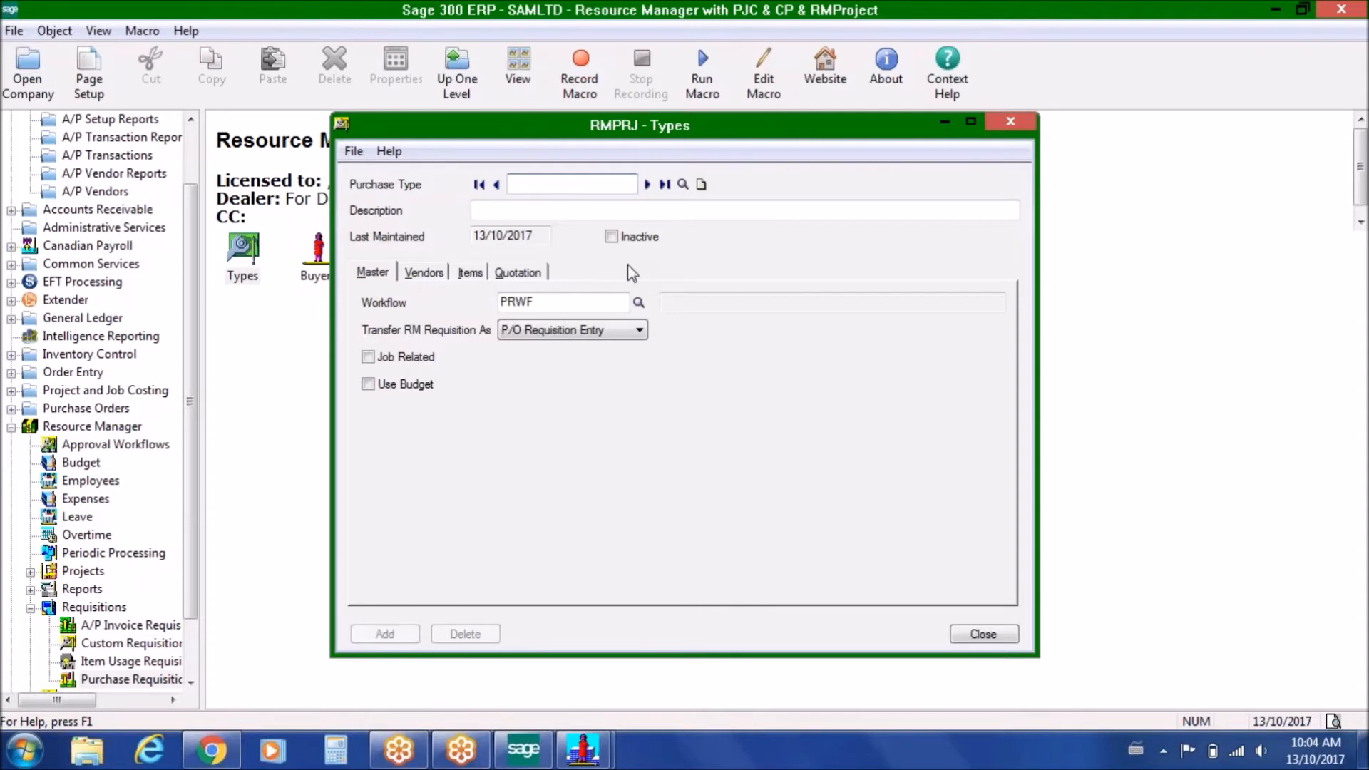
pyautogui.click(640, 329)
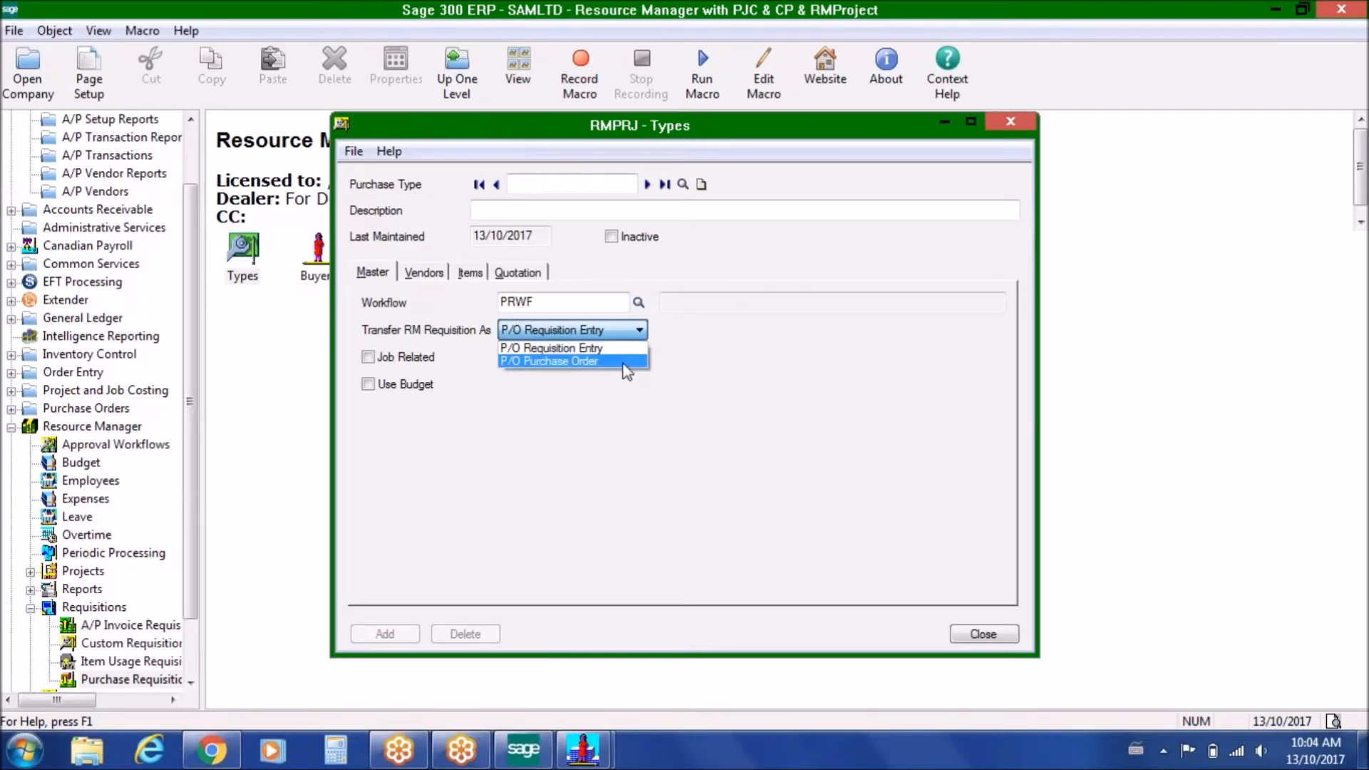
pyautogui.click(623, 361)
pyautogui.click(639, 332)
pyautogui.click(626, 364)
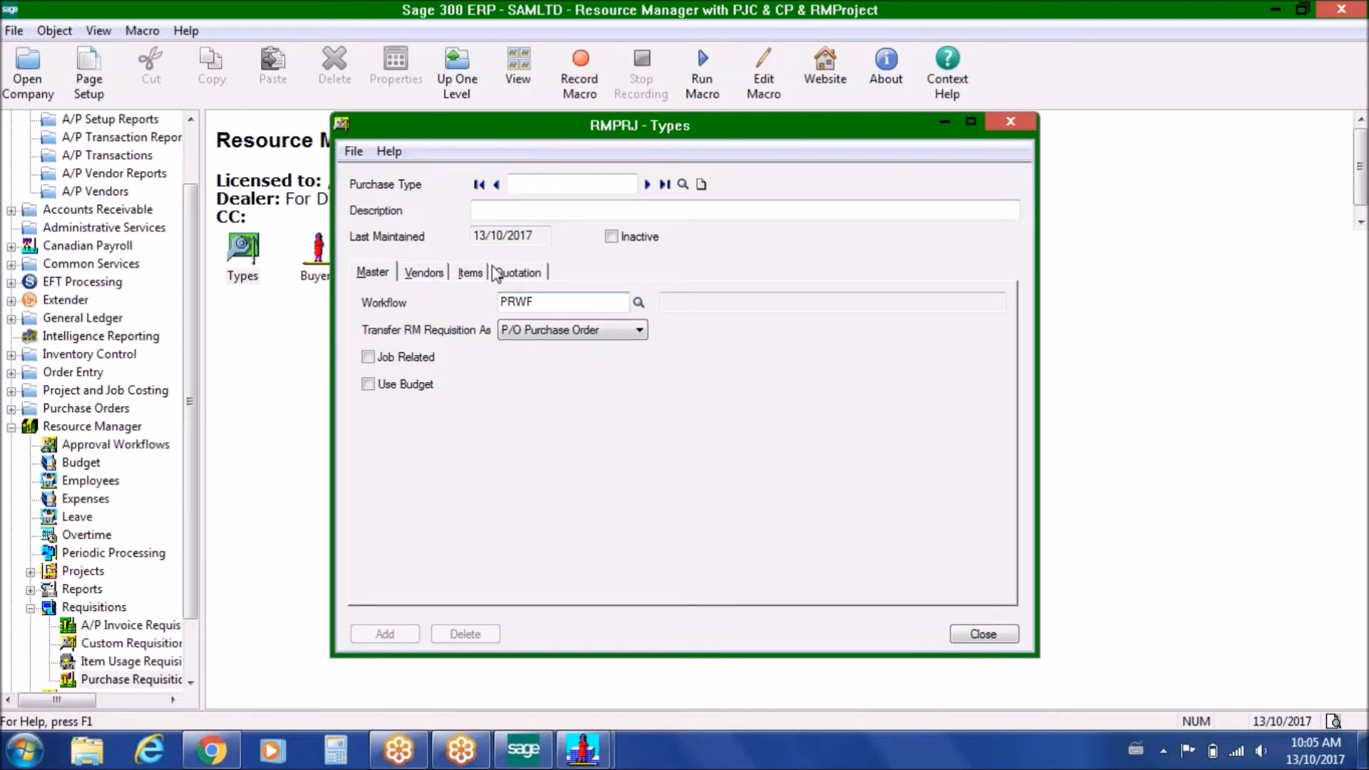
# Try the Job Related and Use Budget options for the purchase type, and view the Over Budget Checking choices
pyautogui.click(368, 357)
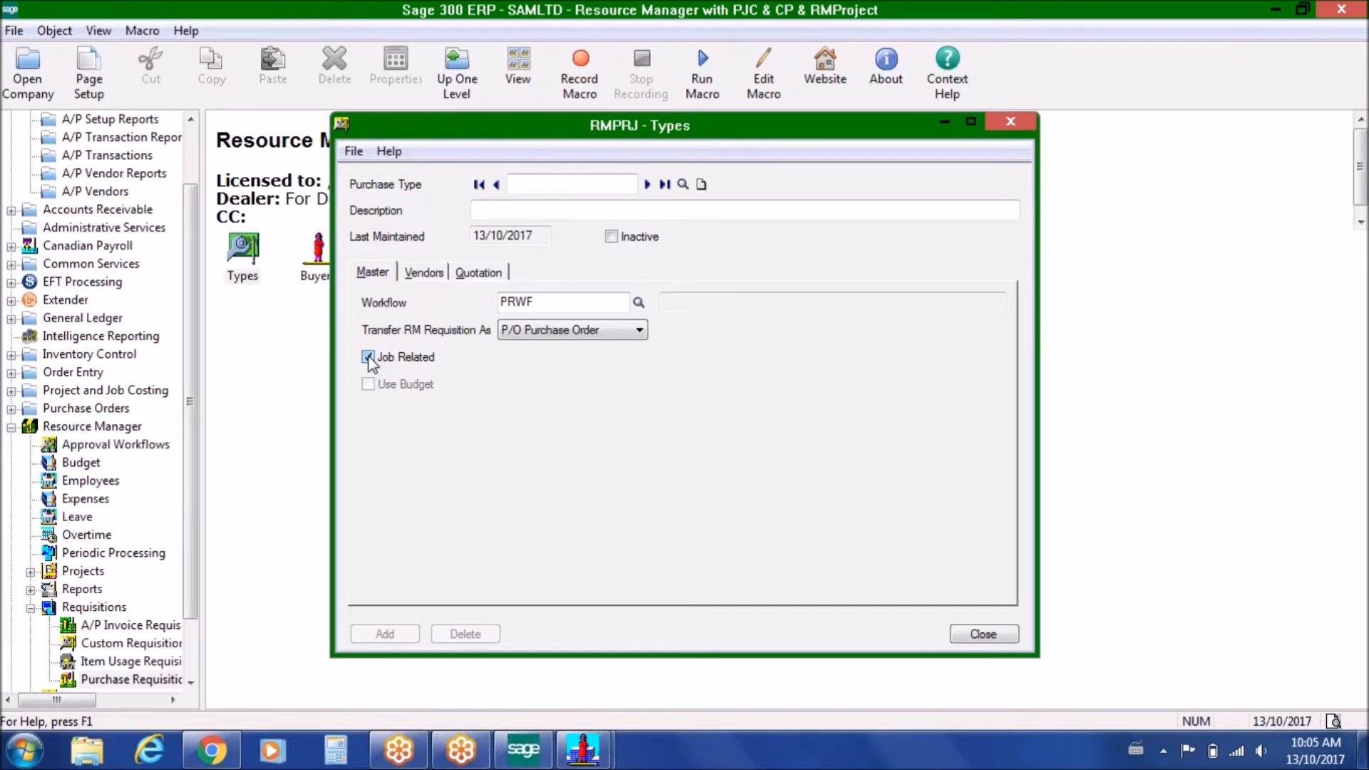
pyautogui.click(368, 359)
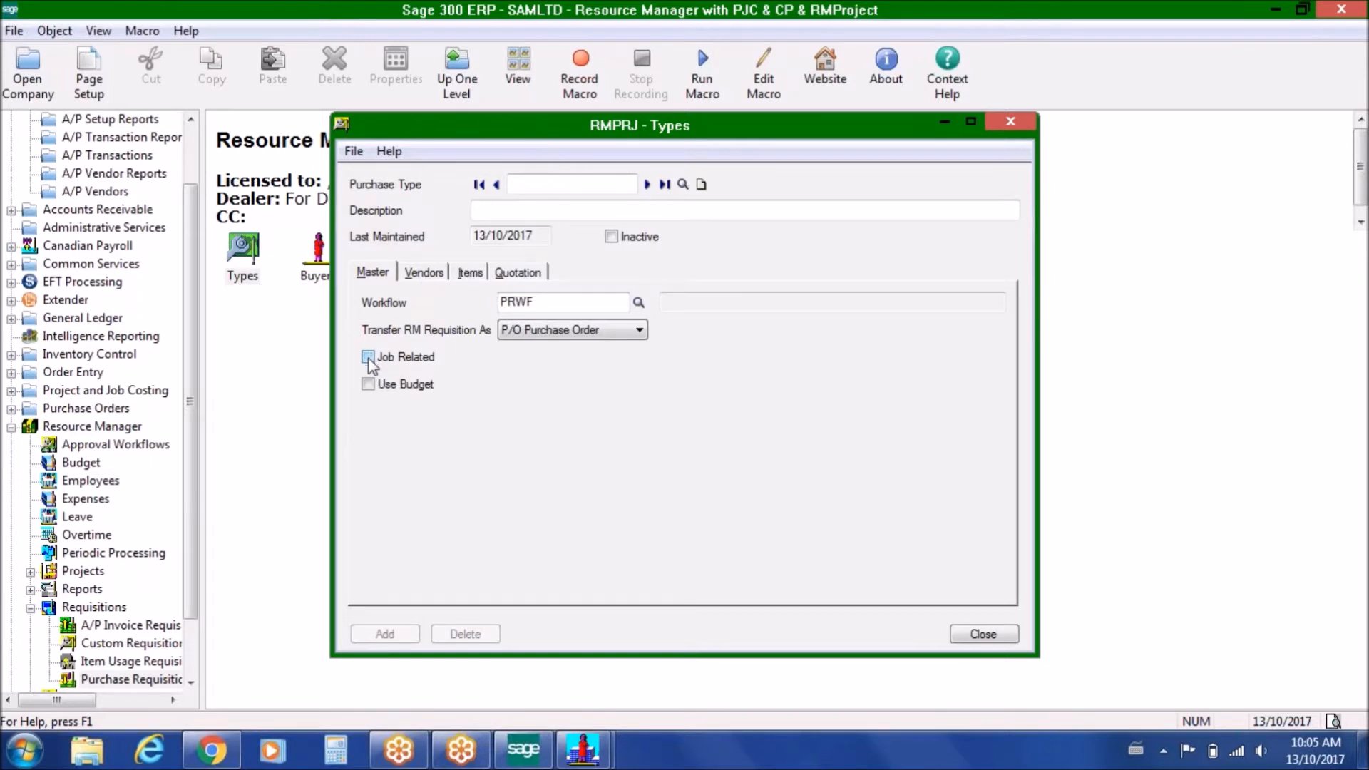
pyautogui.click(368, 385)
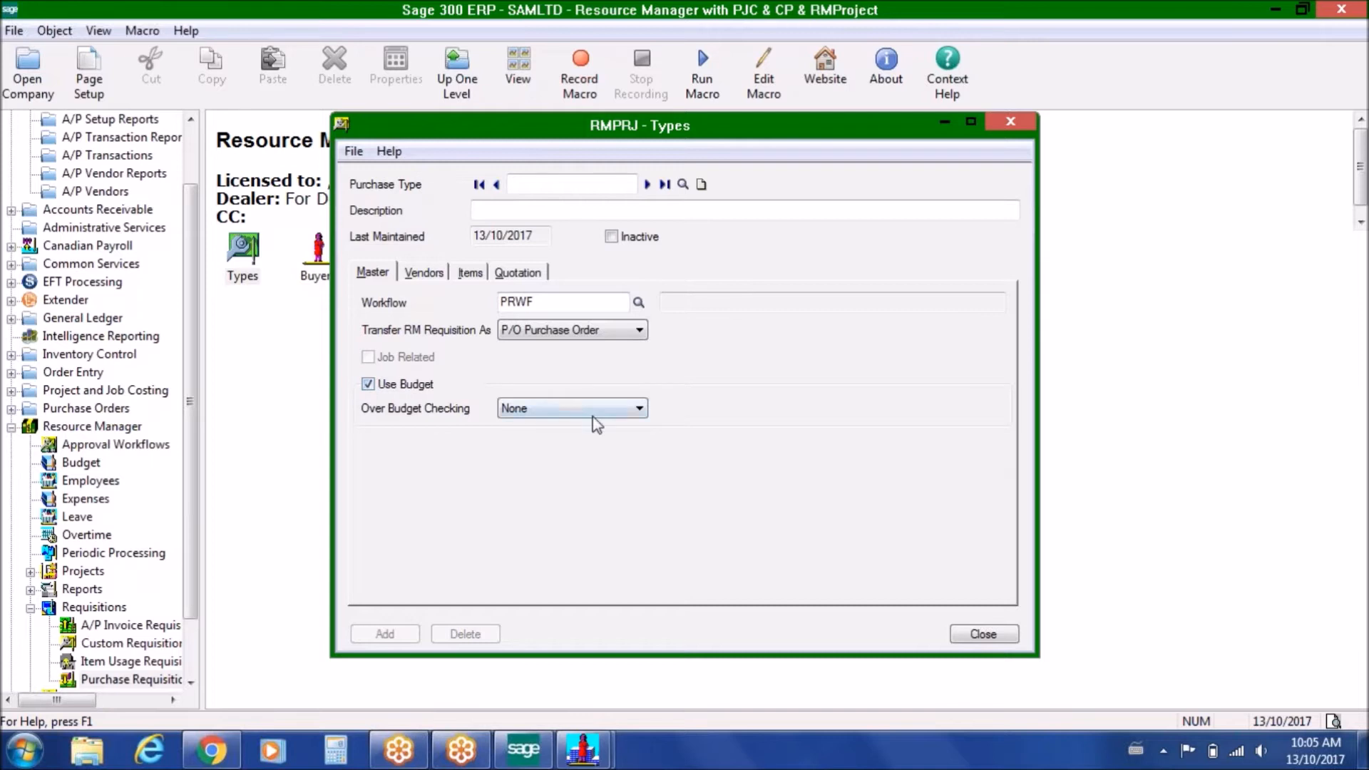
pyautogui.click(639, 409)
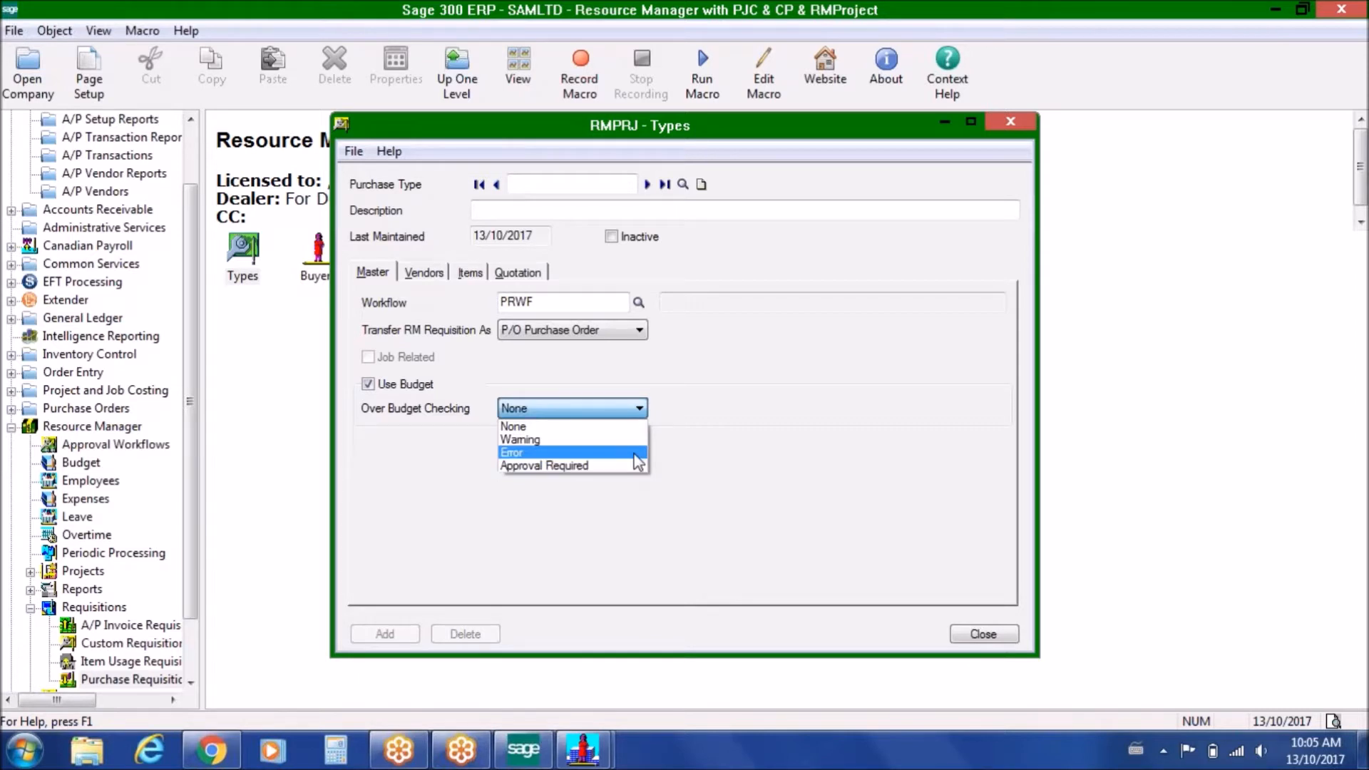
pyautogui.click(640, 412)
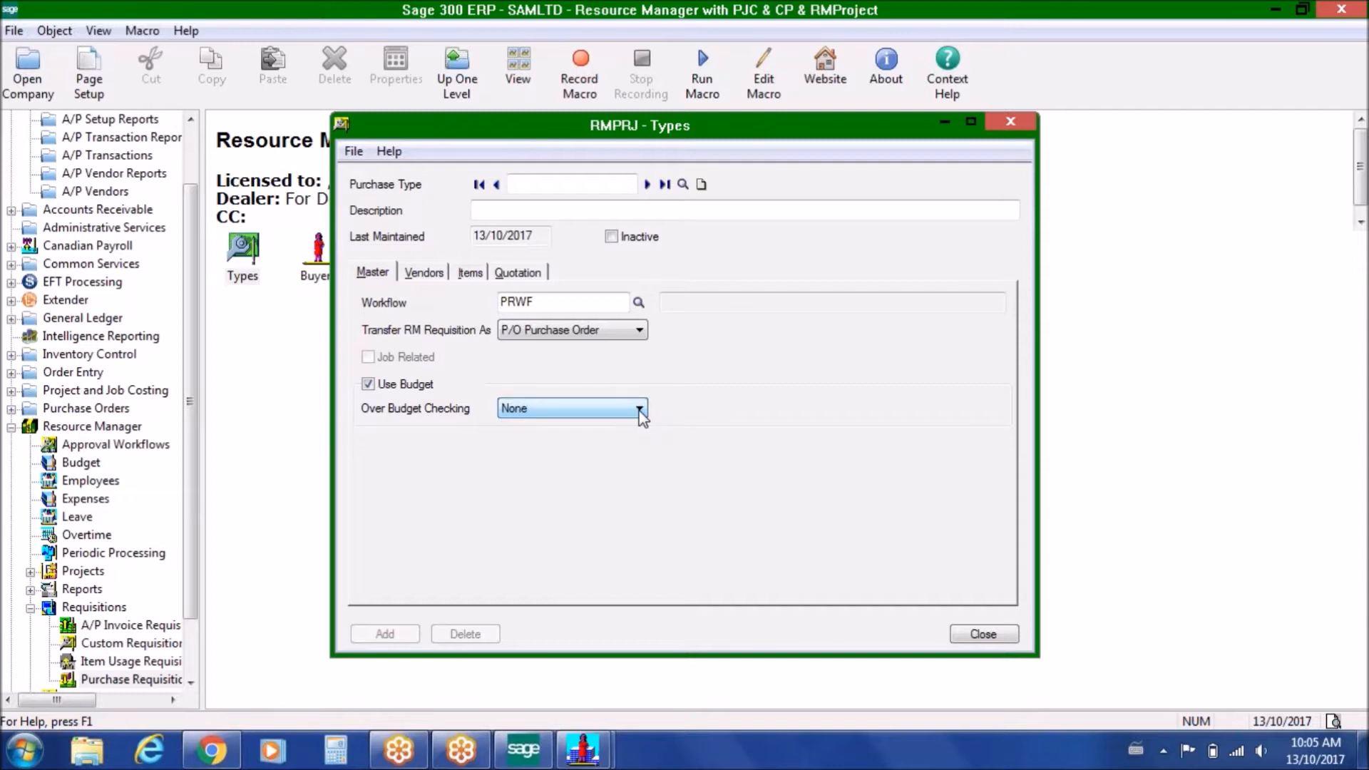
pyautogui.click(368, 384)
# Review the vendor, item and quotation settings of the purchase type, and return to its master settings
pyautogui.click(428, 273)
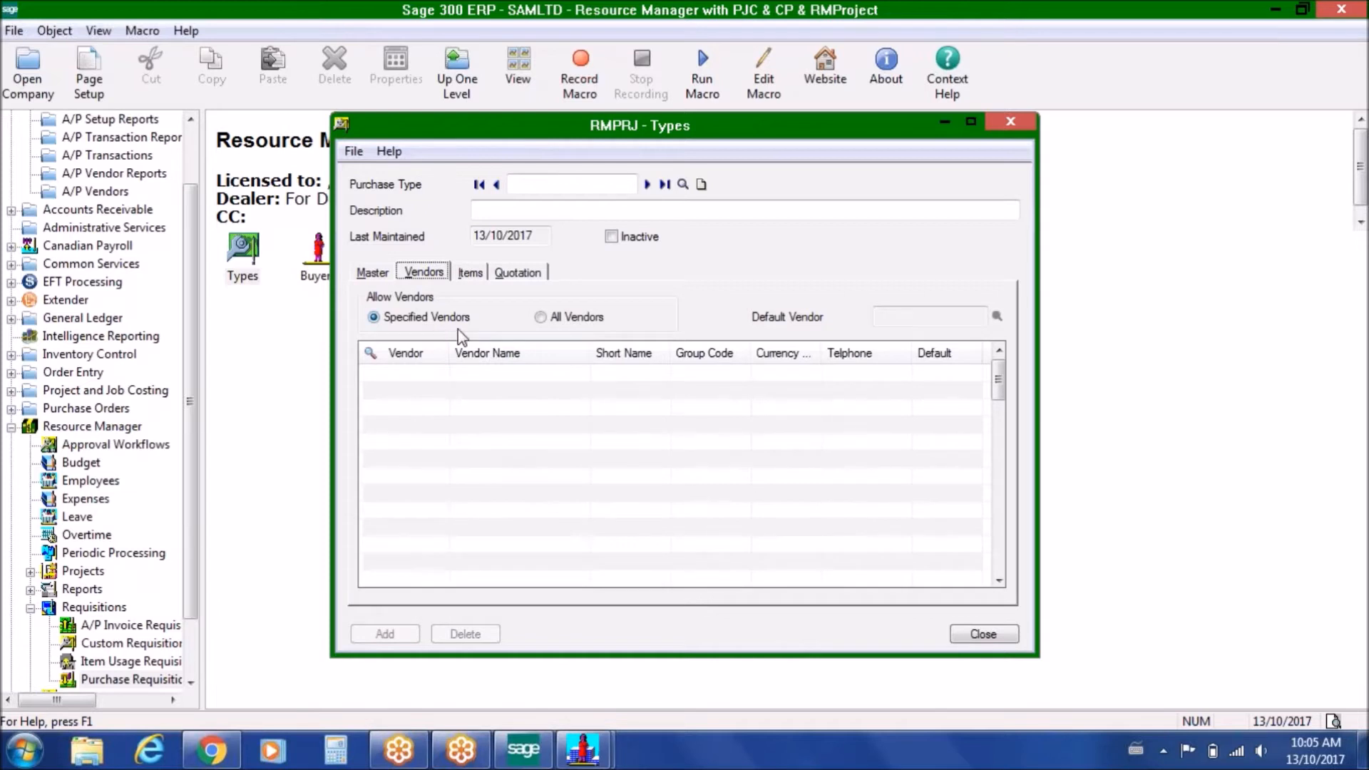
pyautogui.click(472, 275)
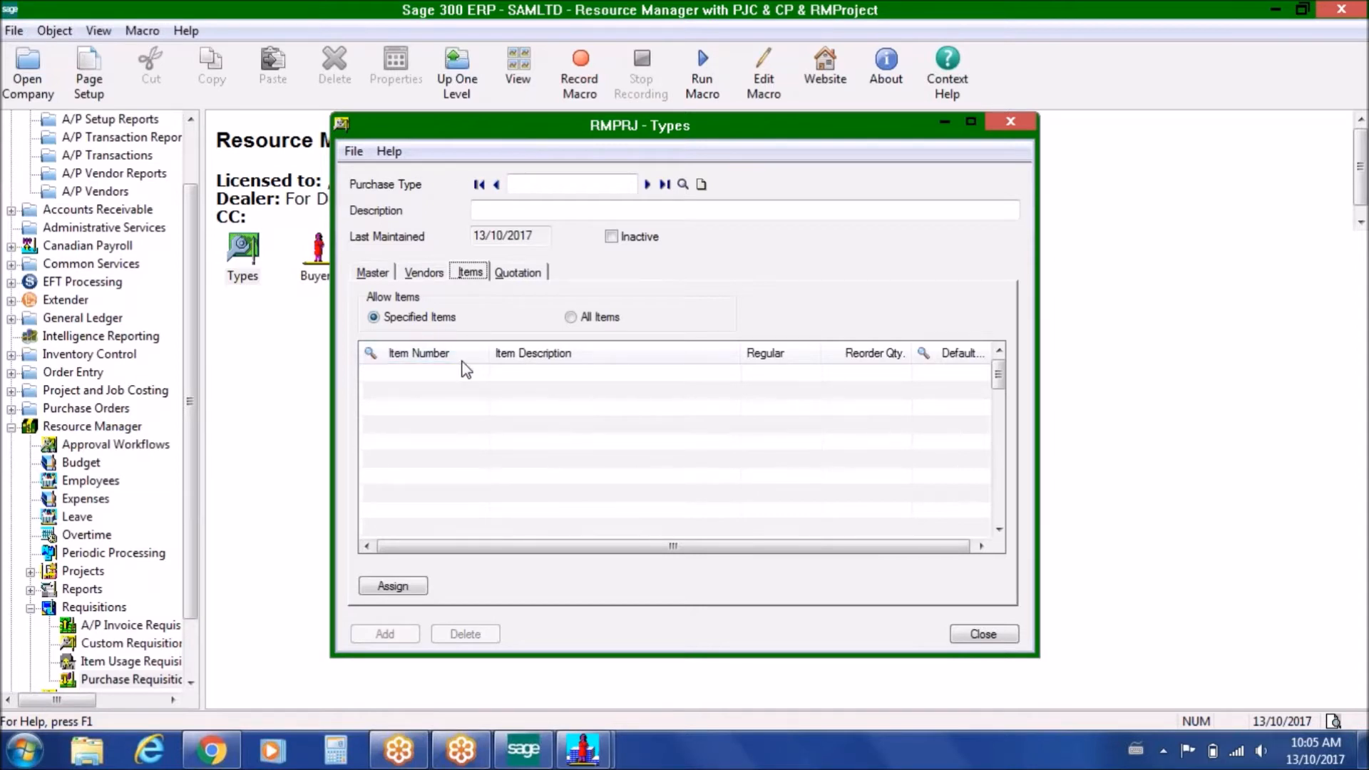
pyautogui.click(522, 275)
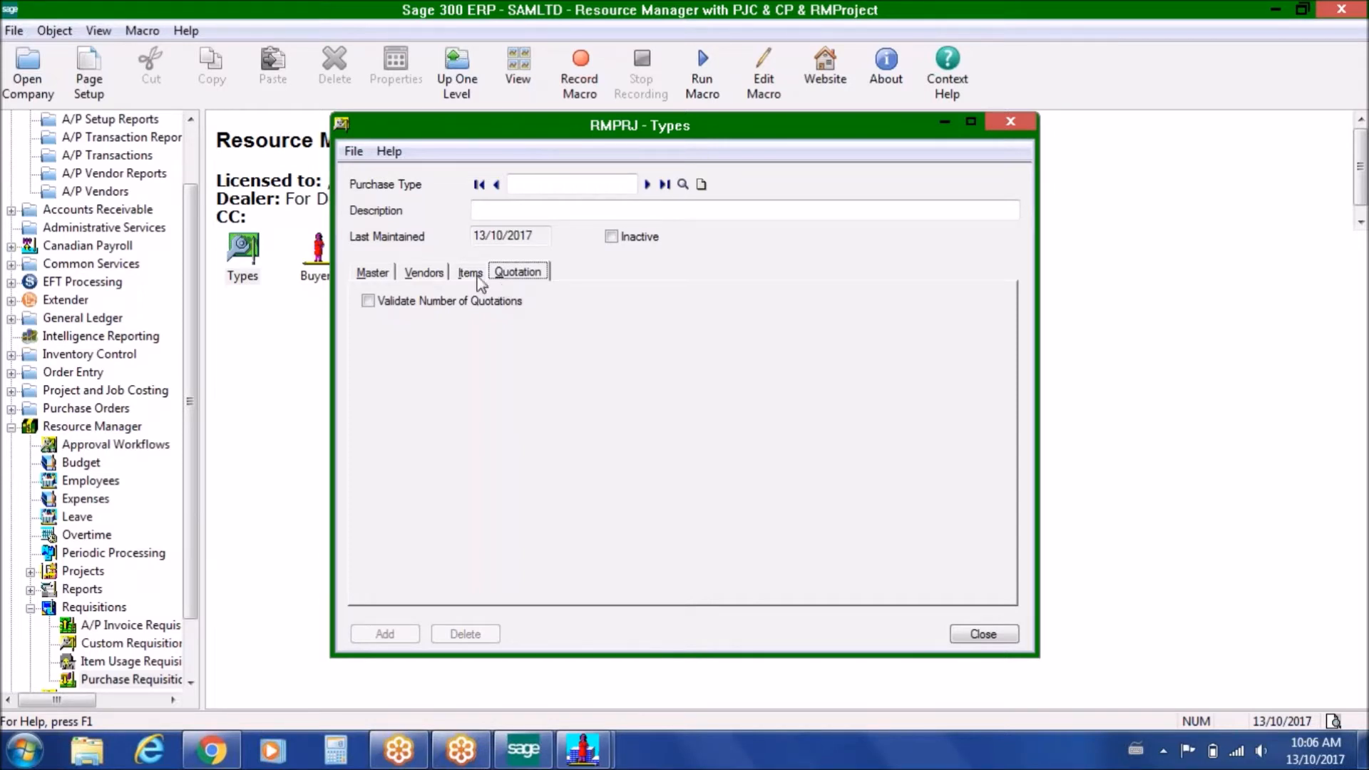
pyautogui.click(423, 272)
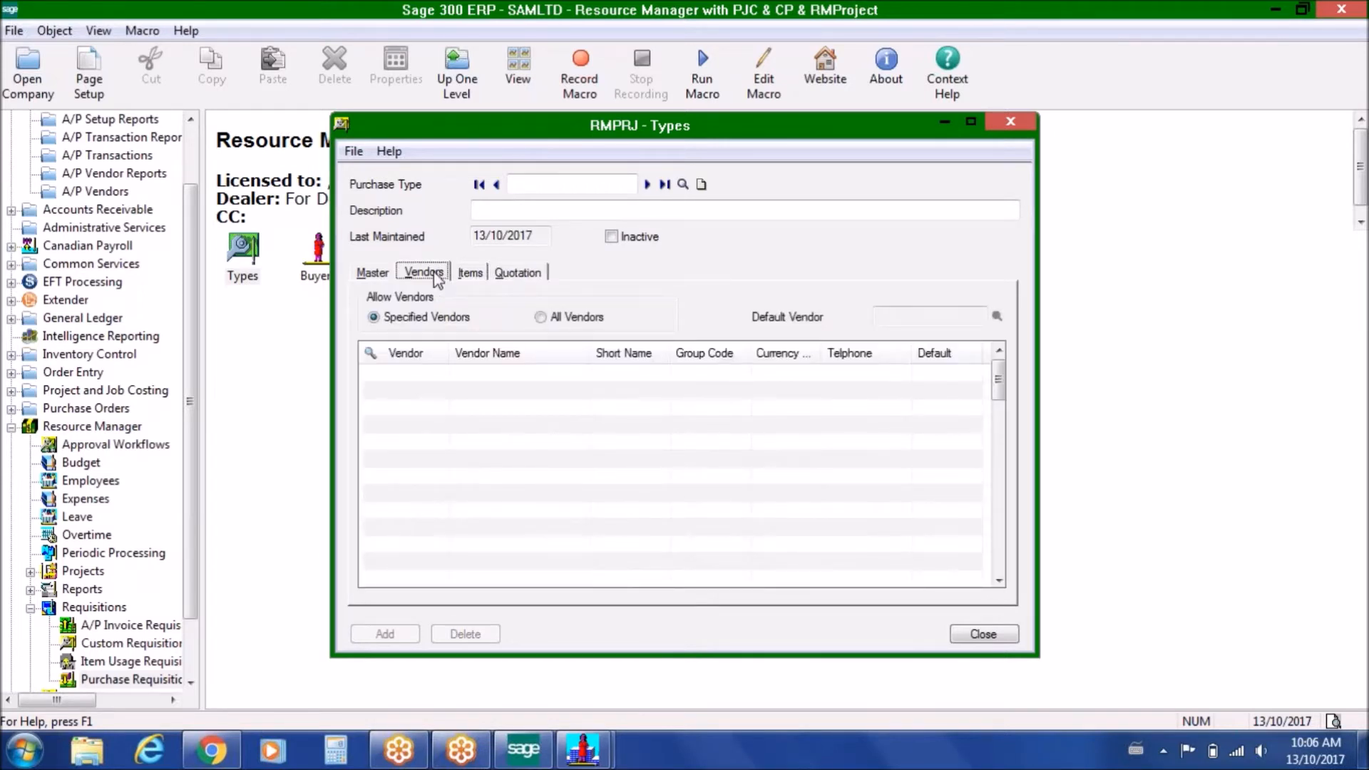
pyautogui.click(372, 272)
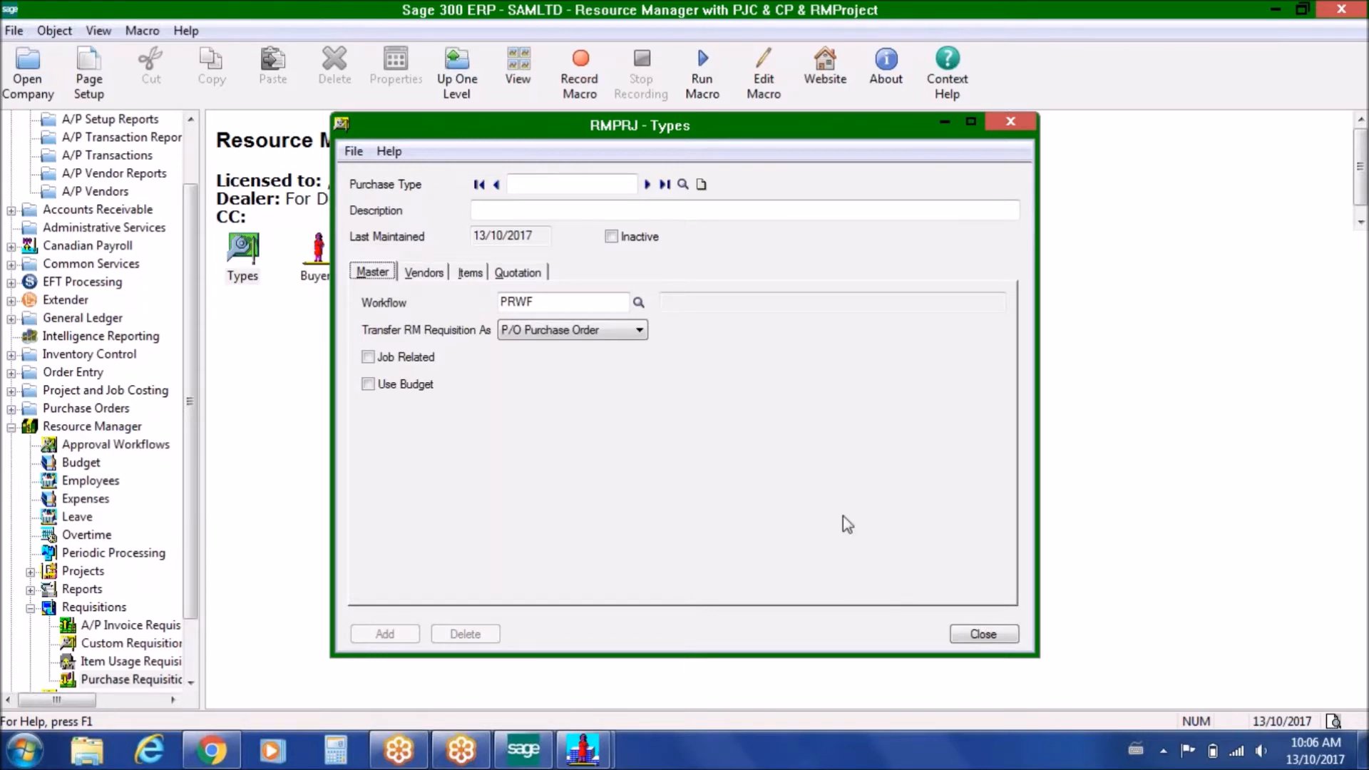
# Load the JOBRELATED purchase type and review its vendor and quotation settings
pyautogui.click(647, 184)
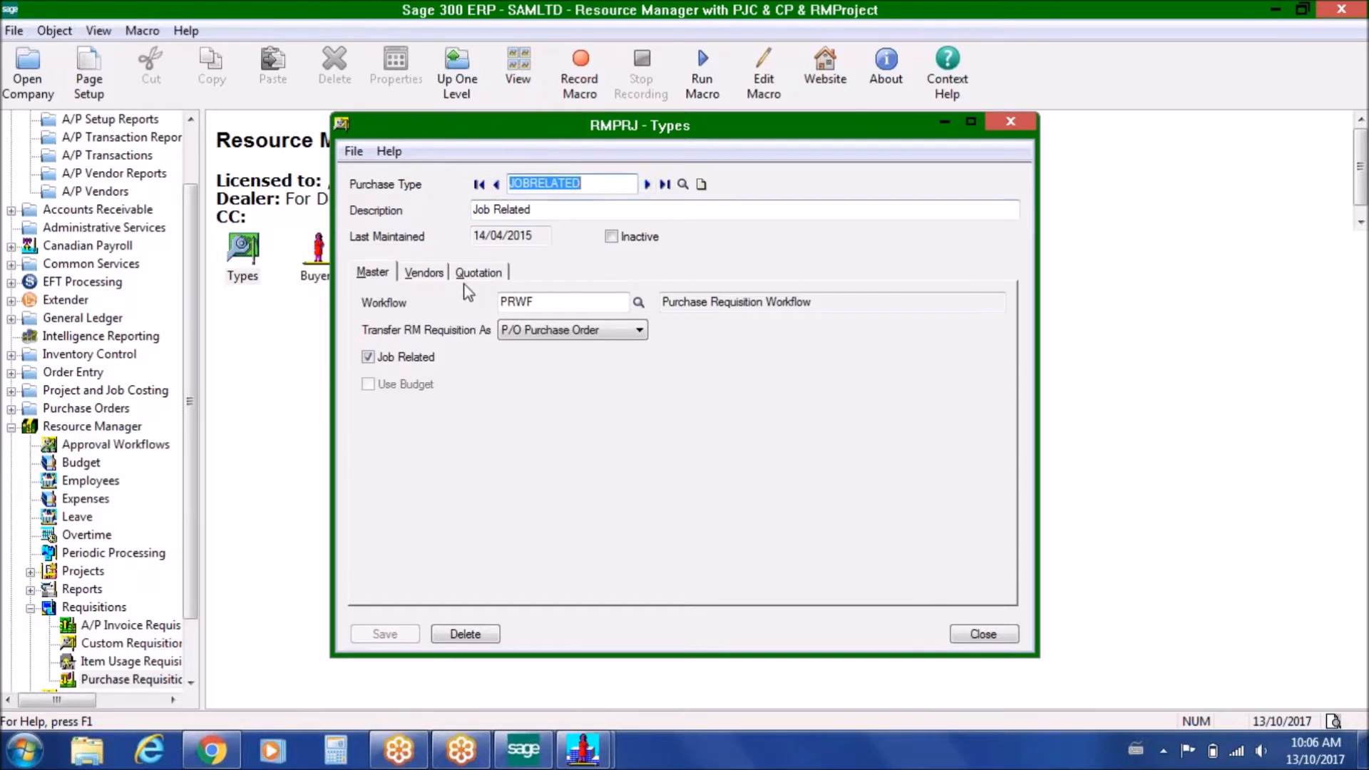
pyautogui.click(436, 273)
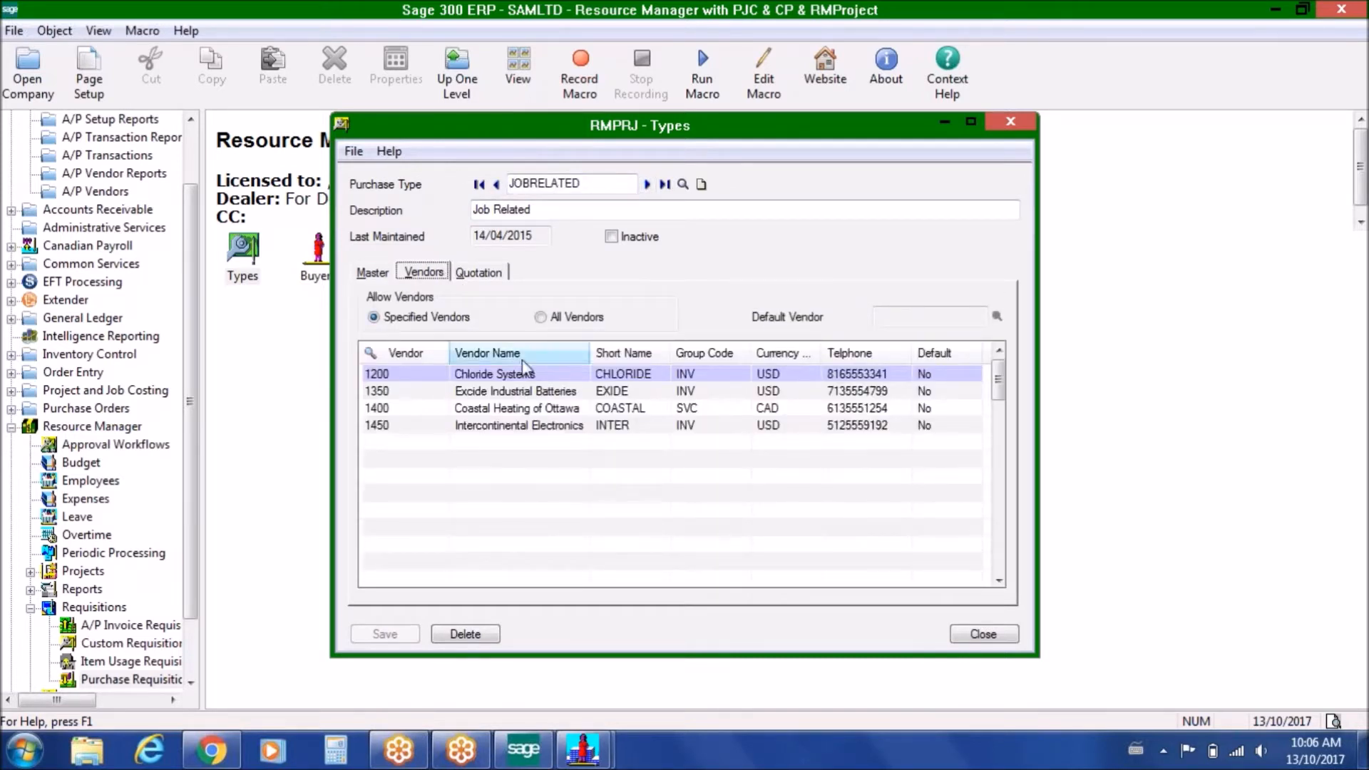
pyautogui.click(492, 273)
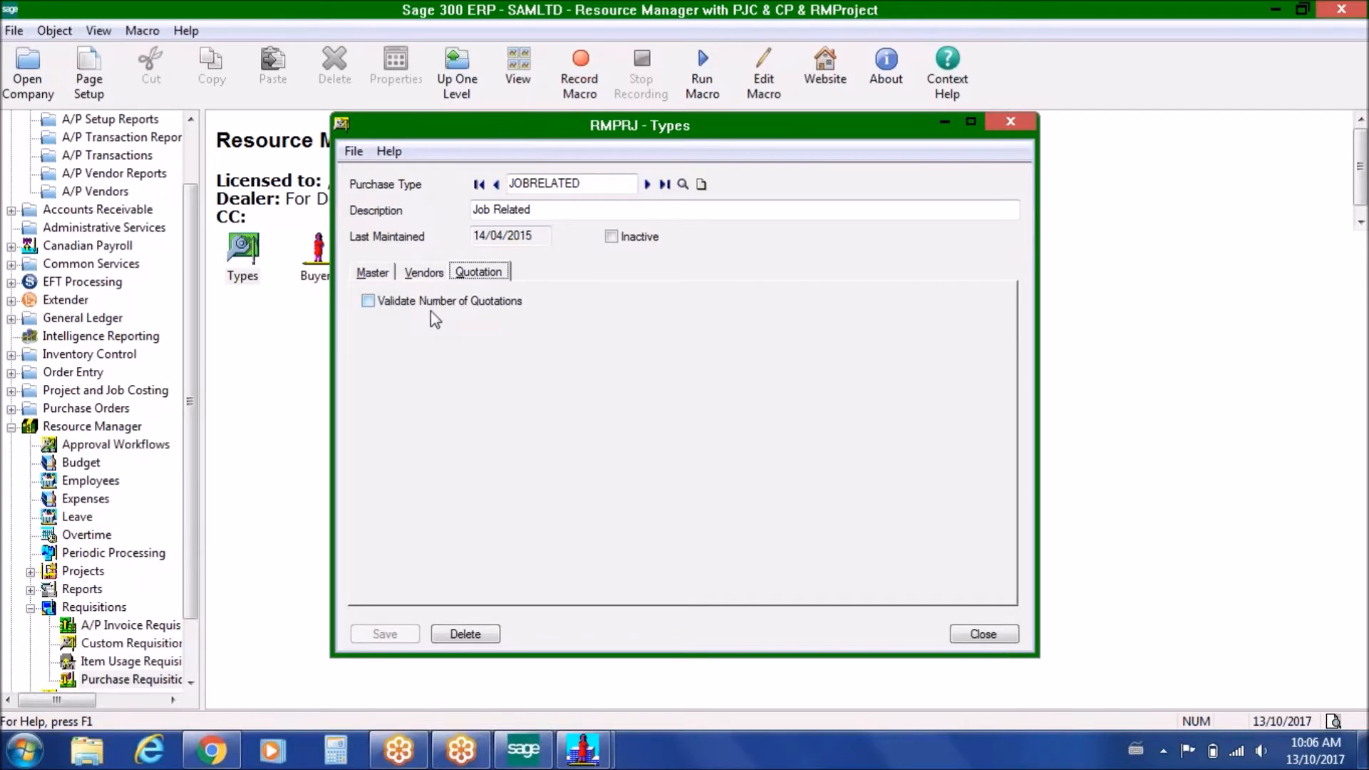
pyautogui.click(427, 273)
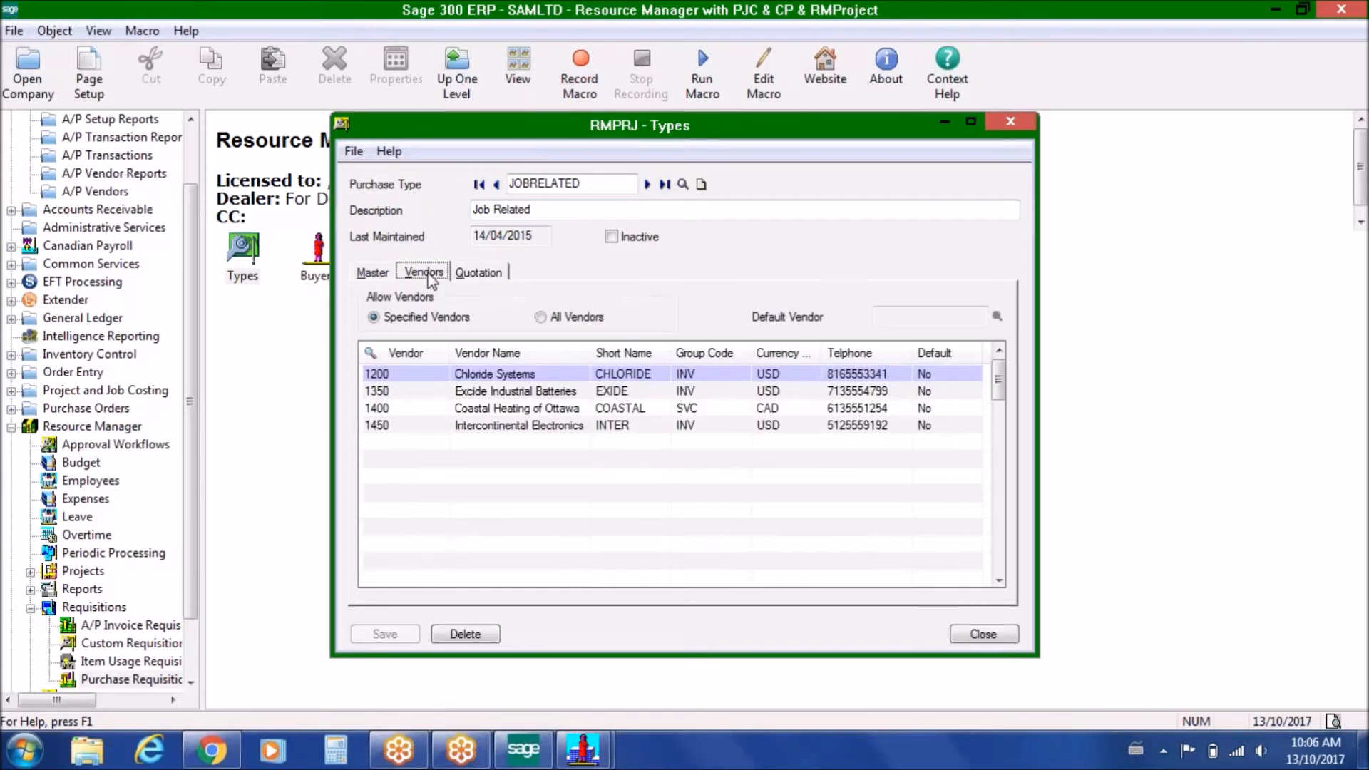
# Load the USEBUD purchase type, review its item, vendor and master settings, and close the Types setup
pyautogui.click(647, 184)
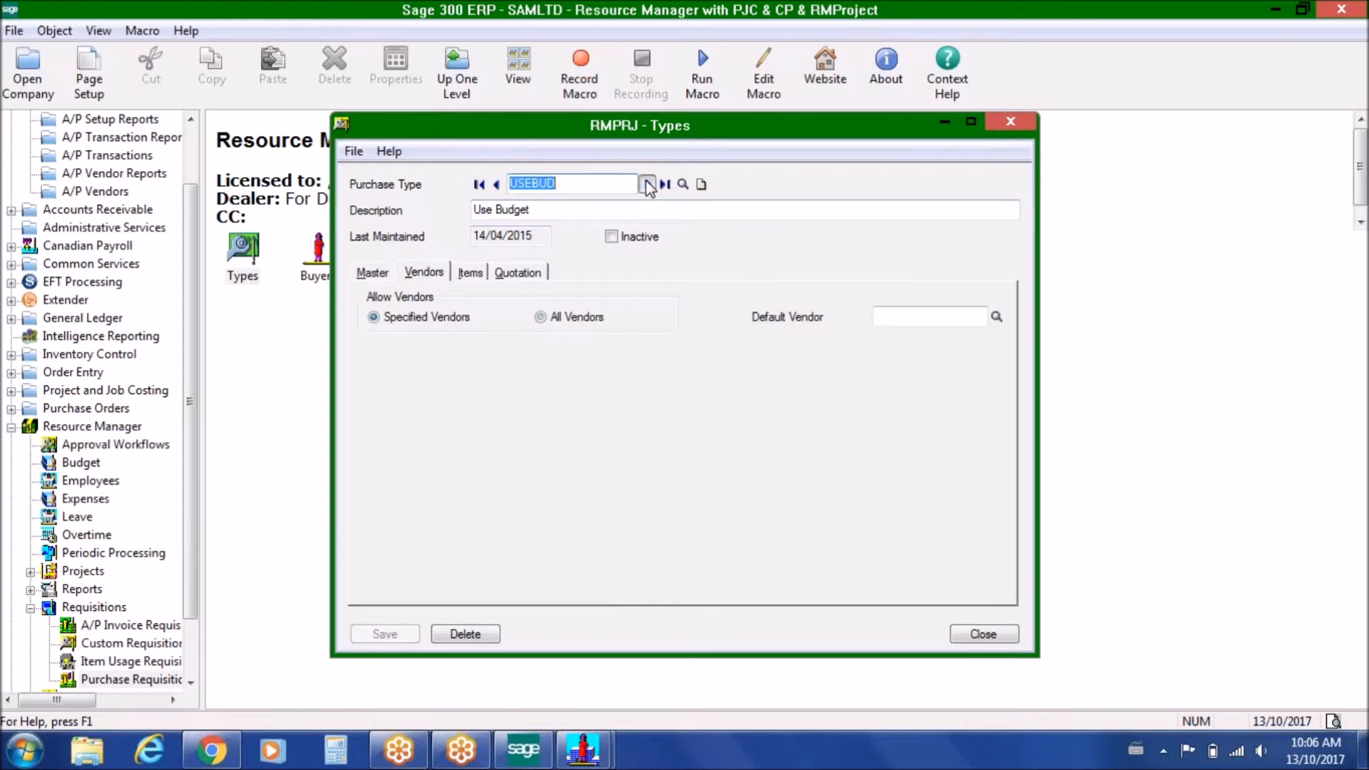
pyautogui.click(470, 273)
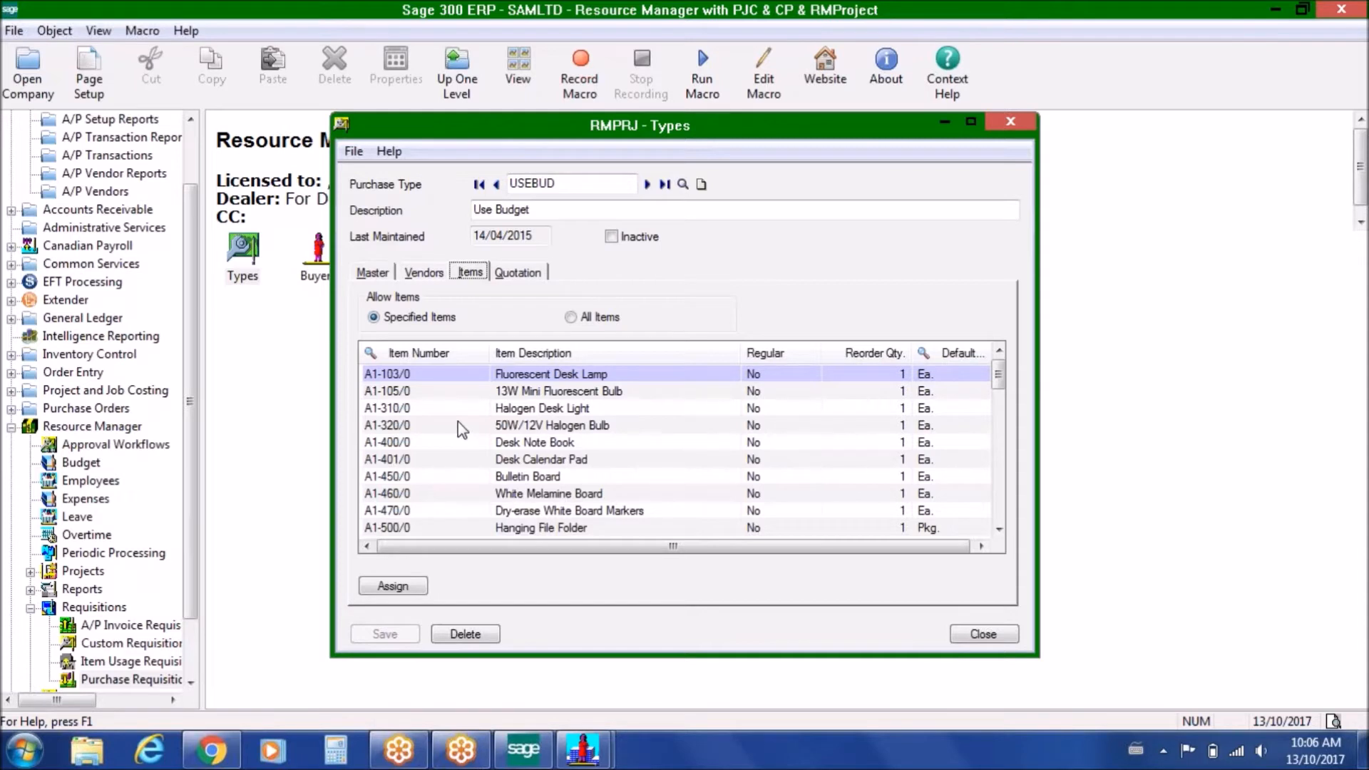
pyautogui.click(436, 272)
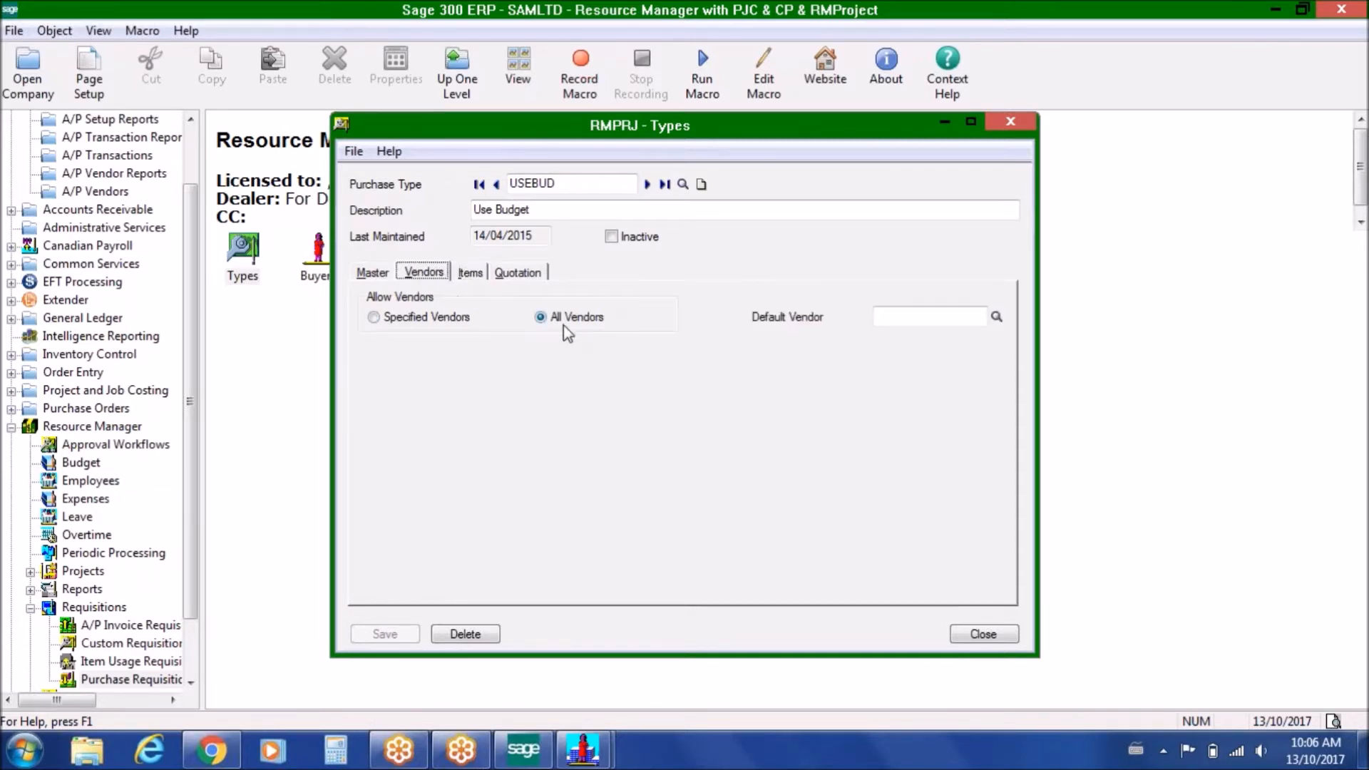
pyautogui.click(886, 319)
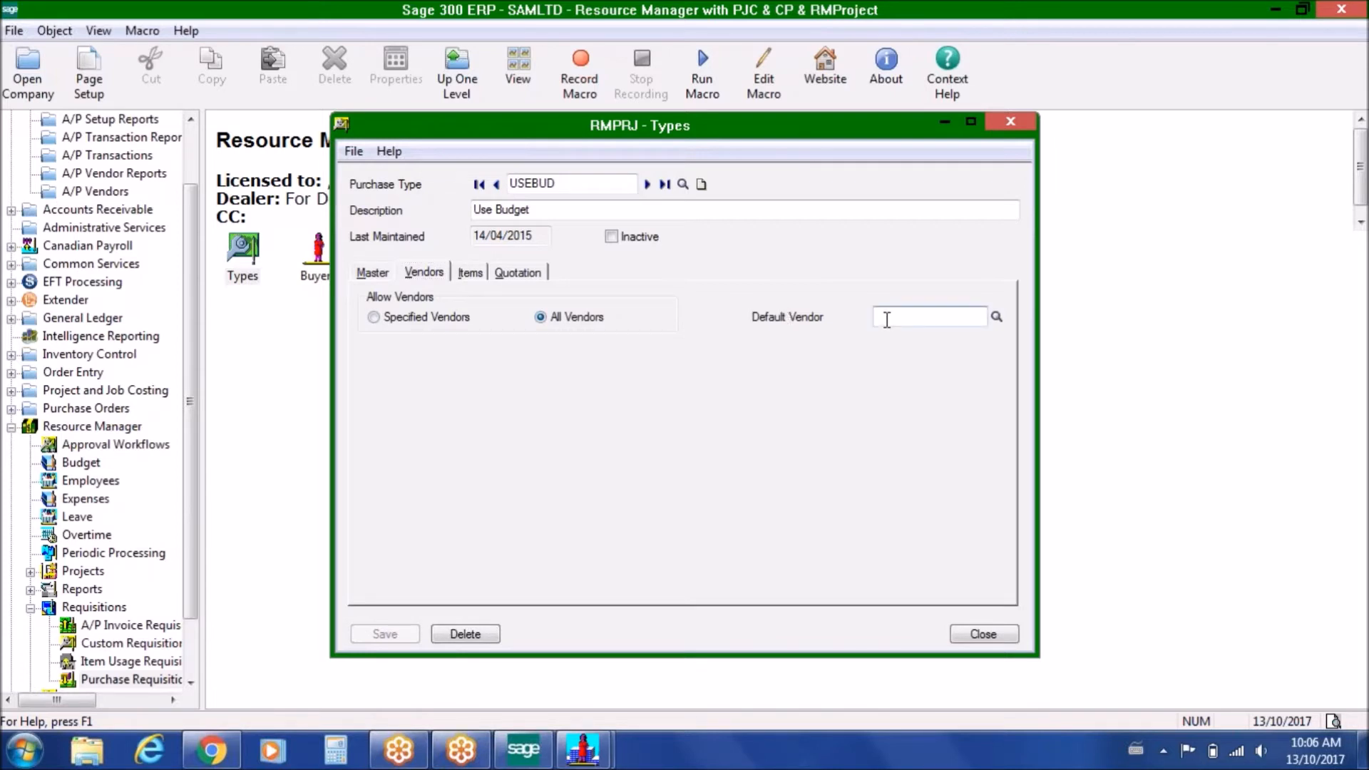
pyautogui.click(372, 271)
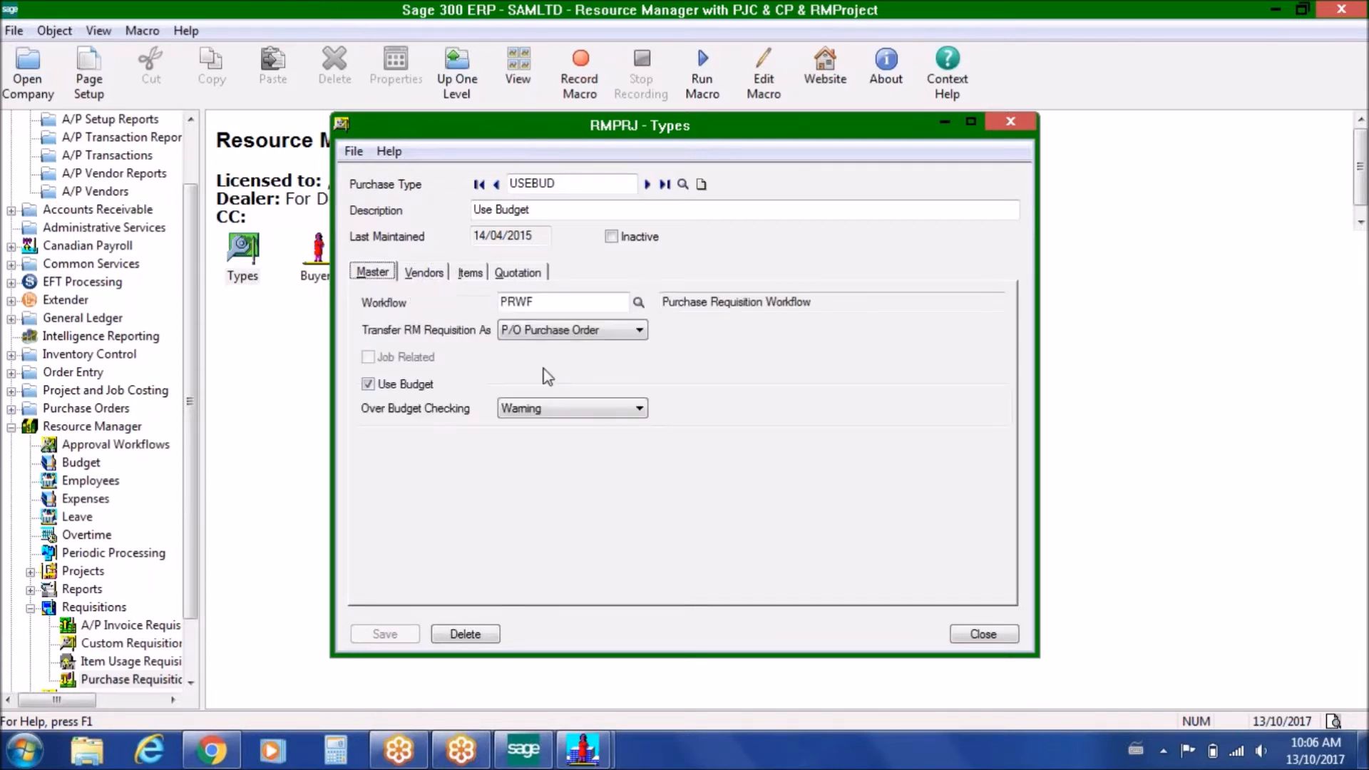
pyautogui.click(983, 634)
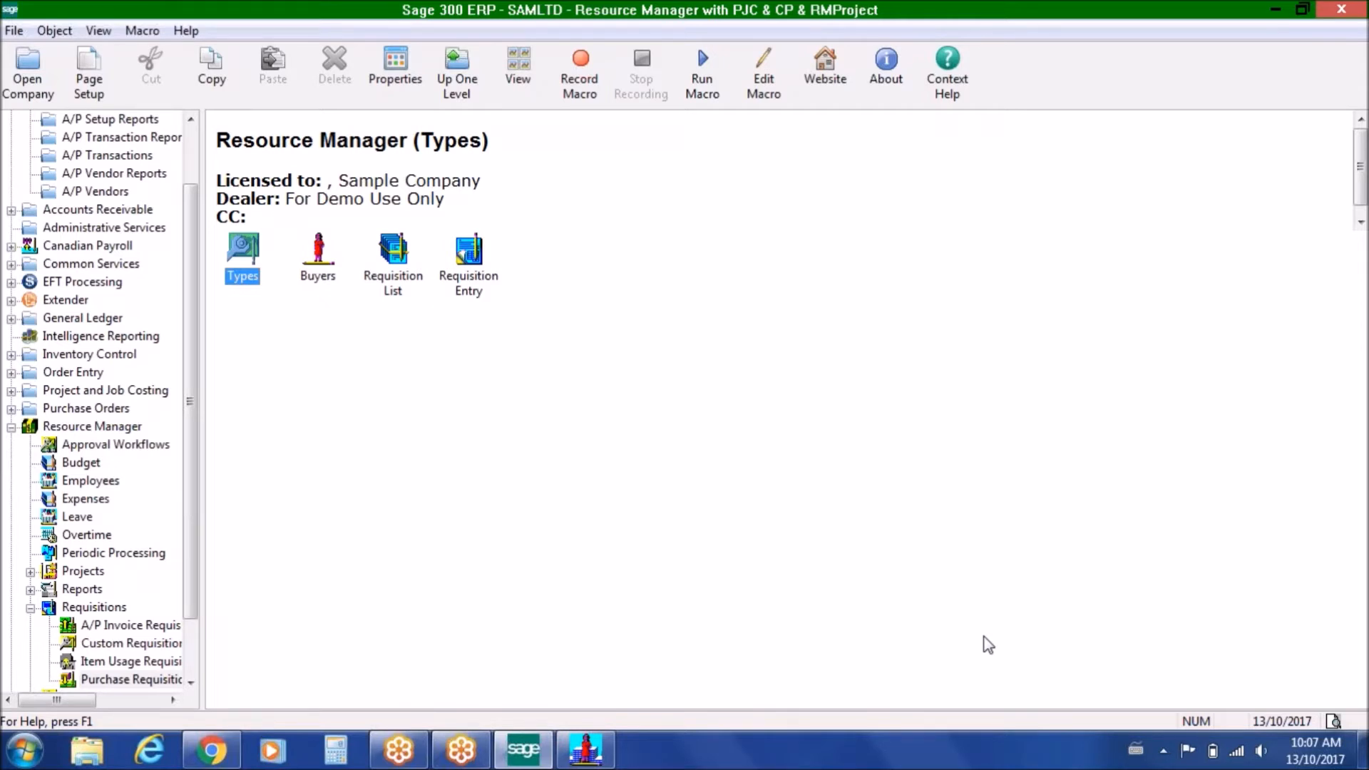
# Switch to the Norming ESS Portal in Chrome and sign in with the employee's user ID, choosing the RM Project (PJC, CP & RM Project) entity
pyautogui.click(209, 754)
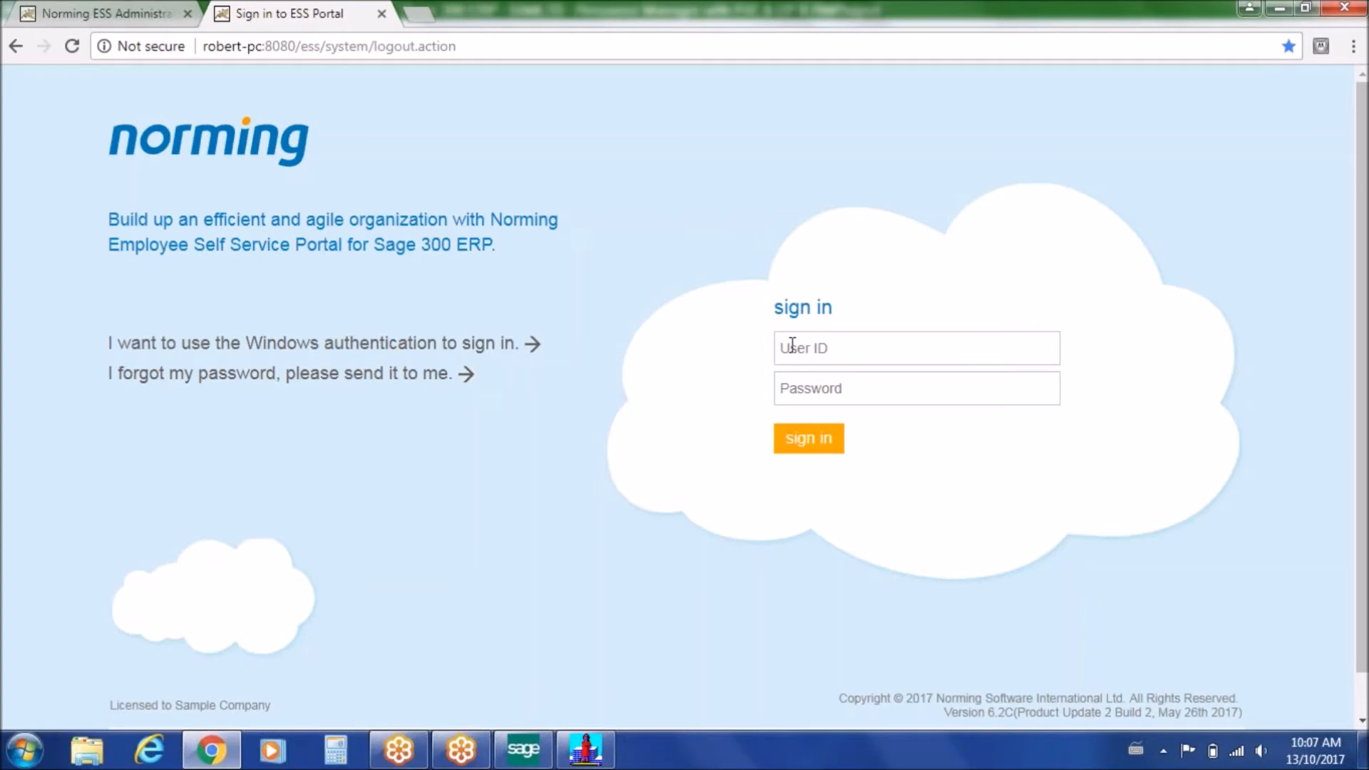
pyautogui.write('100020')
pyautogui.press('Tab')
pyautogui.press('Return')
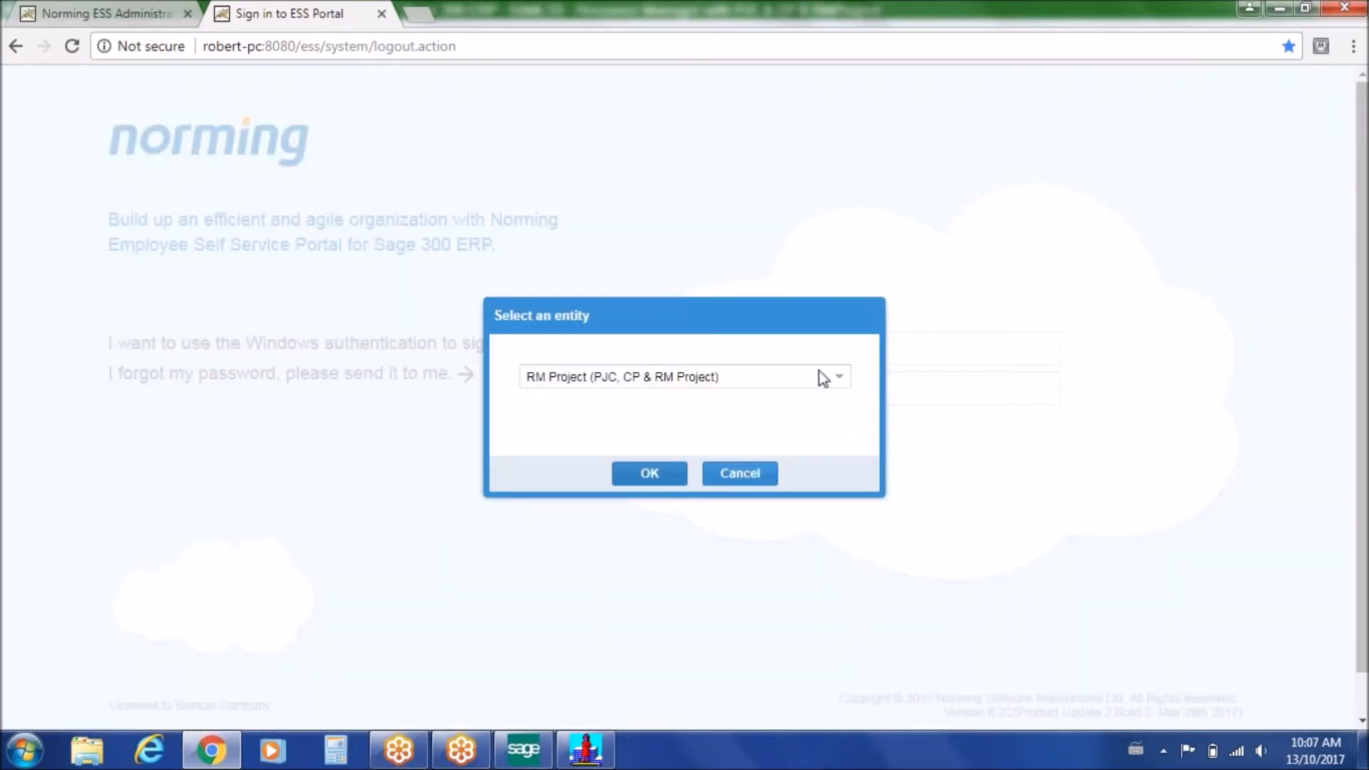
pyautogui.click(841, 382)
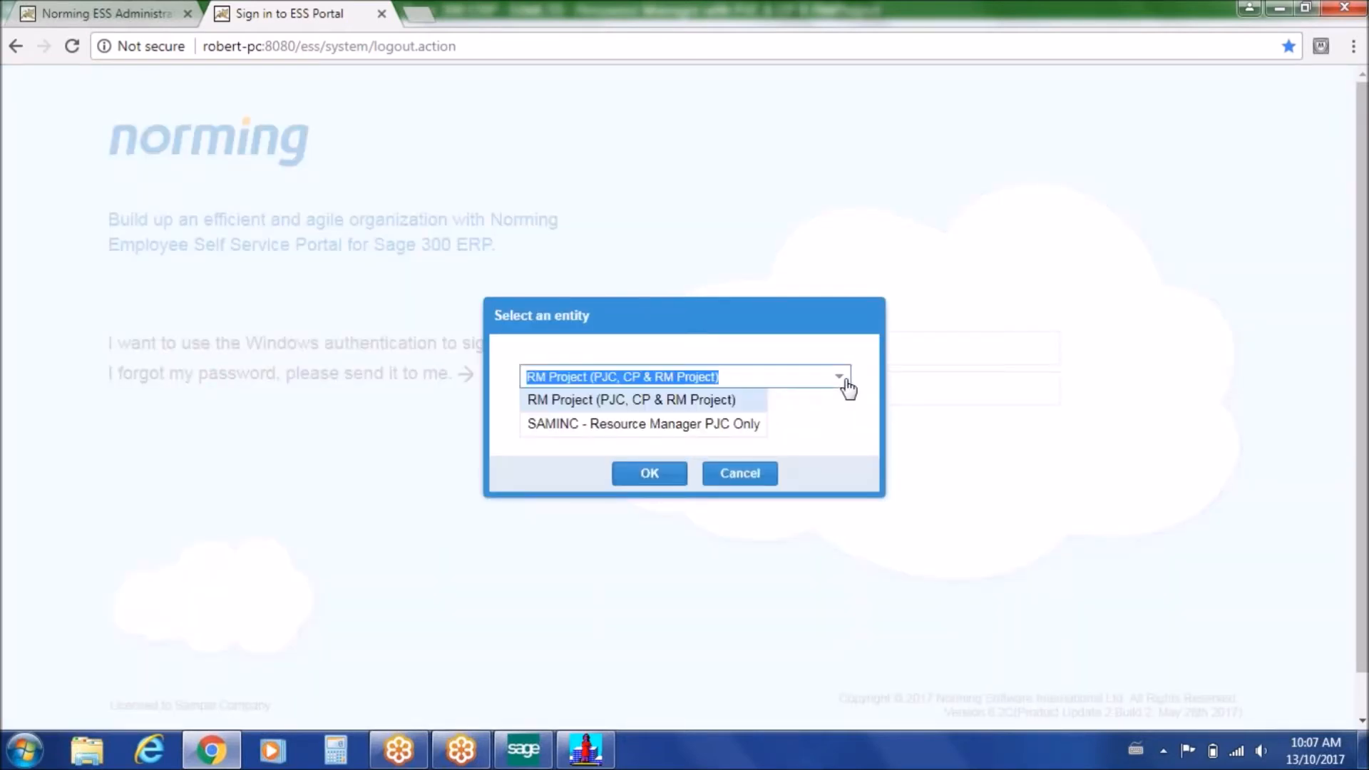
pyautogui.click(733, 400)
pyautogui.click(648, 473)
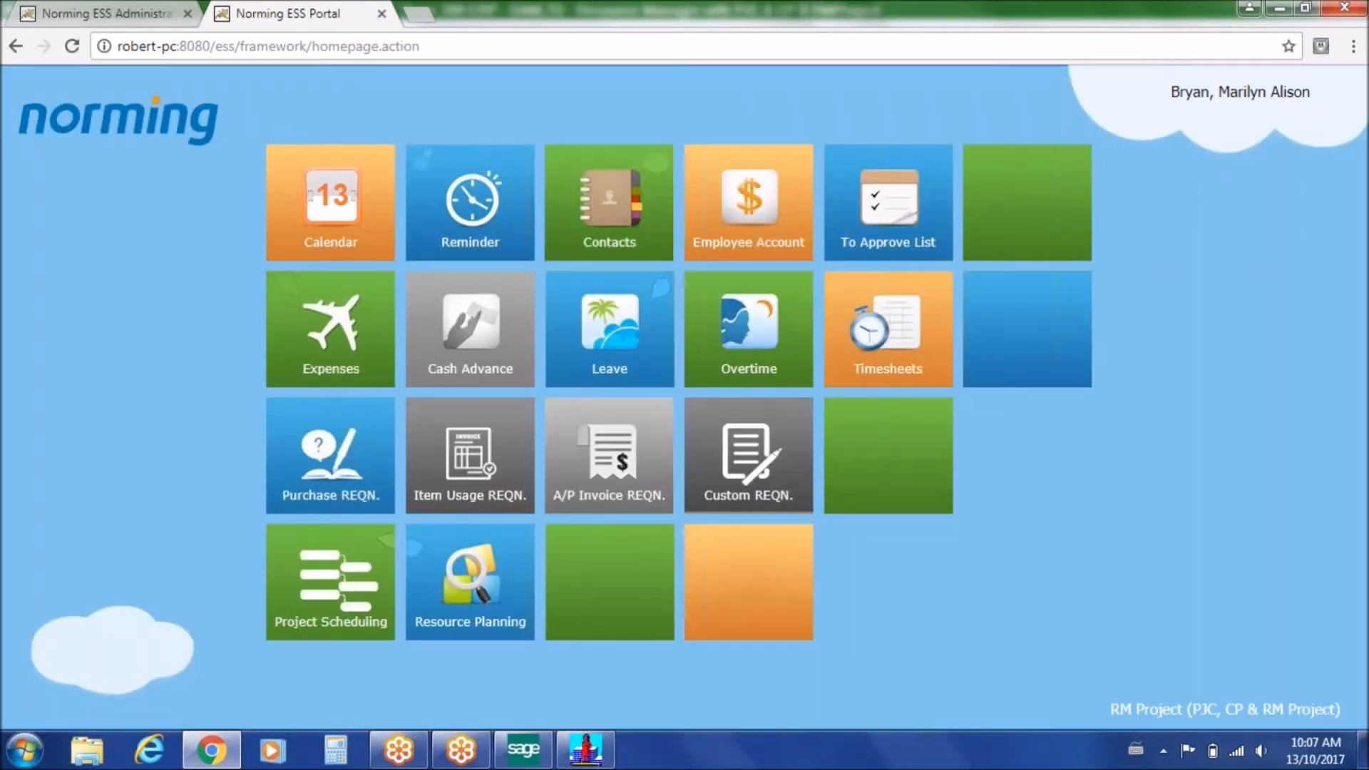
# Open the purchase requisitions and review the Approved, Partially Rejected, Awaiting Approval and Open lists
pyautogui.click(319, 448)
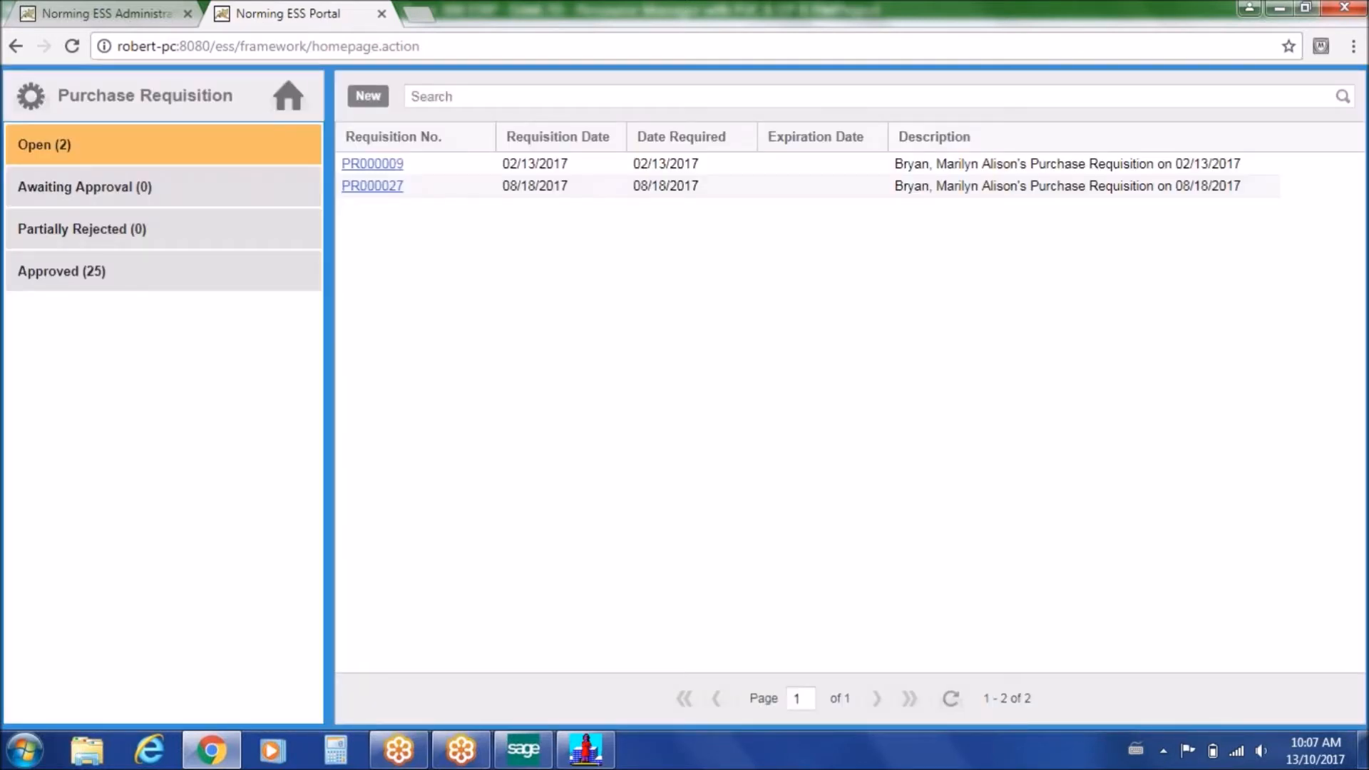
pyautogui.click(53, 275)
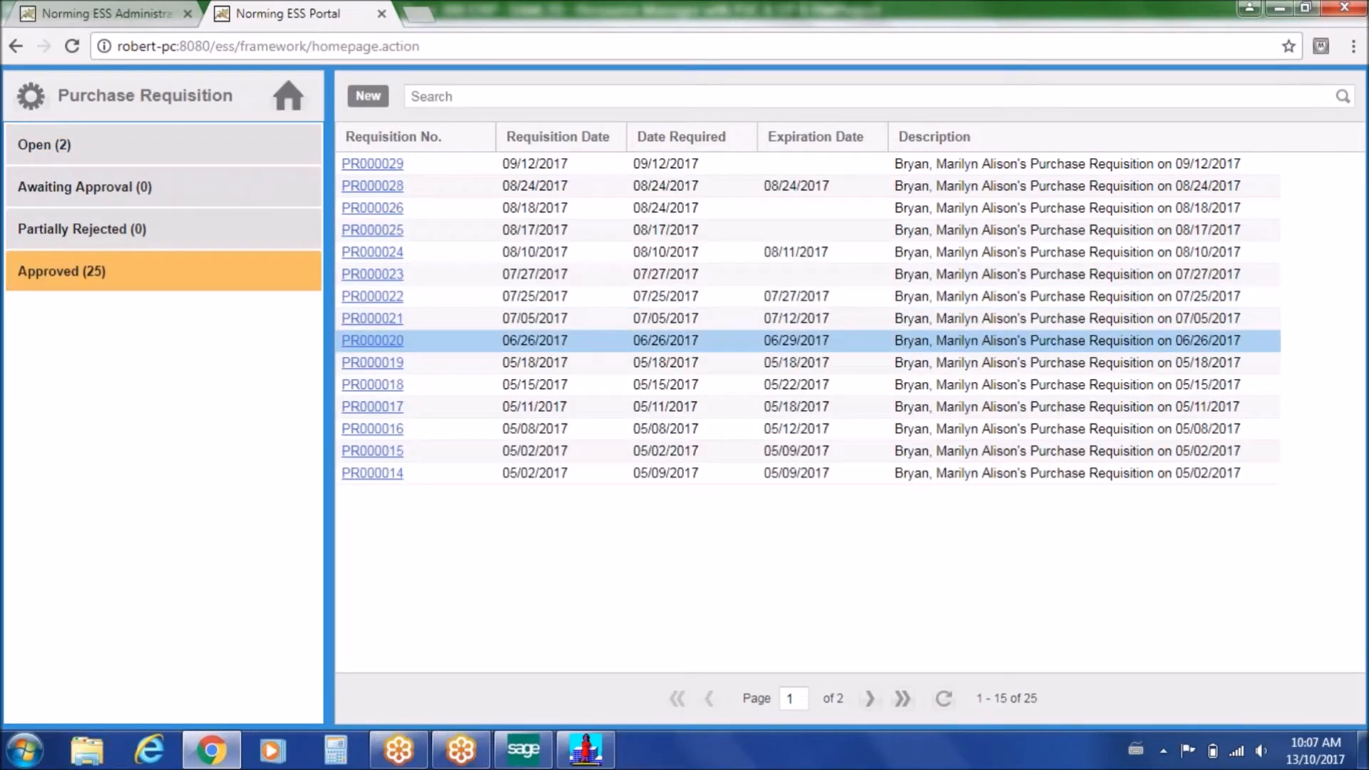
pyautogui.click(101, 231)
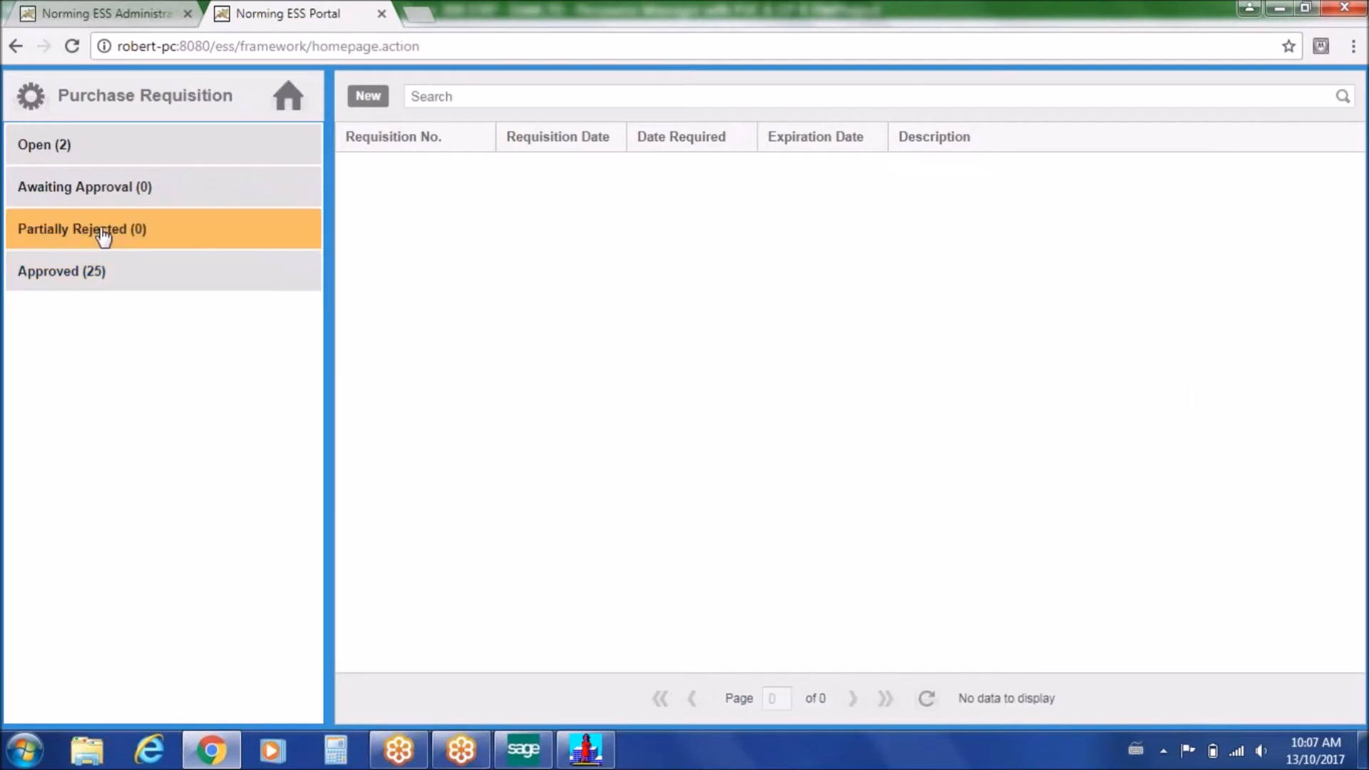
pyautogui.click(108, 196)
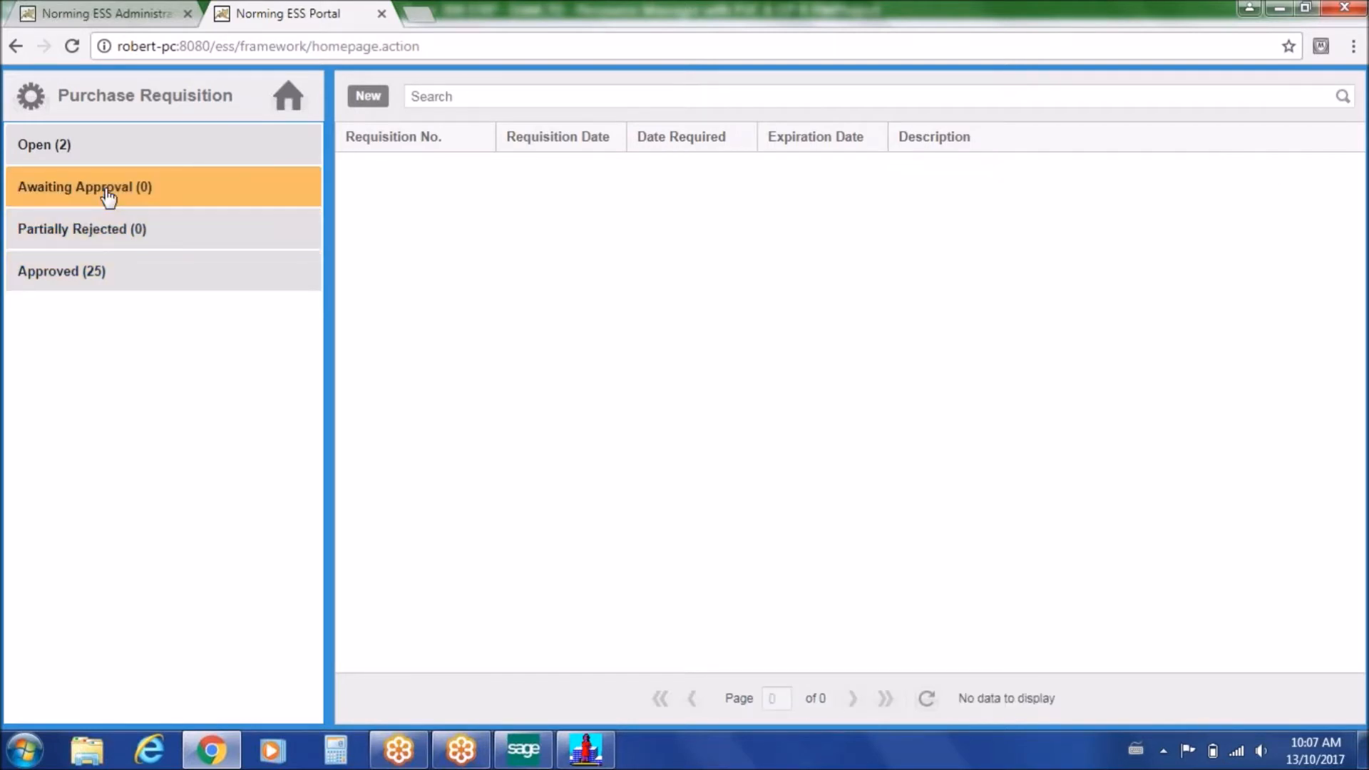
pyautogui.click(43, 145)
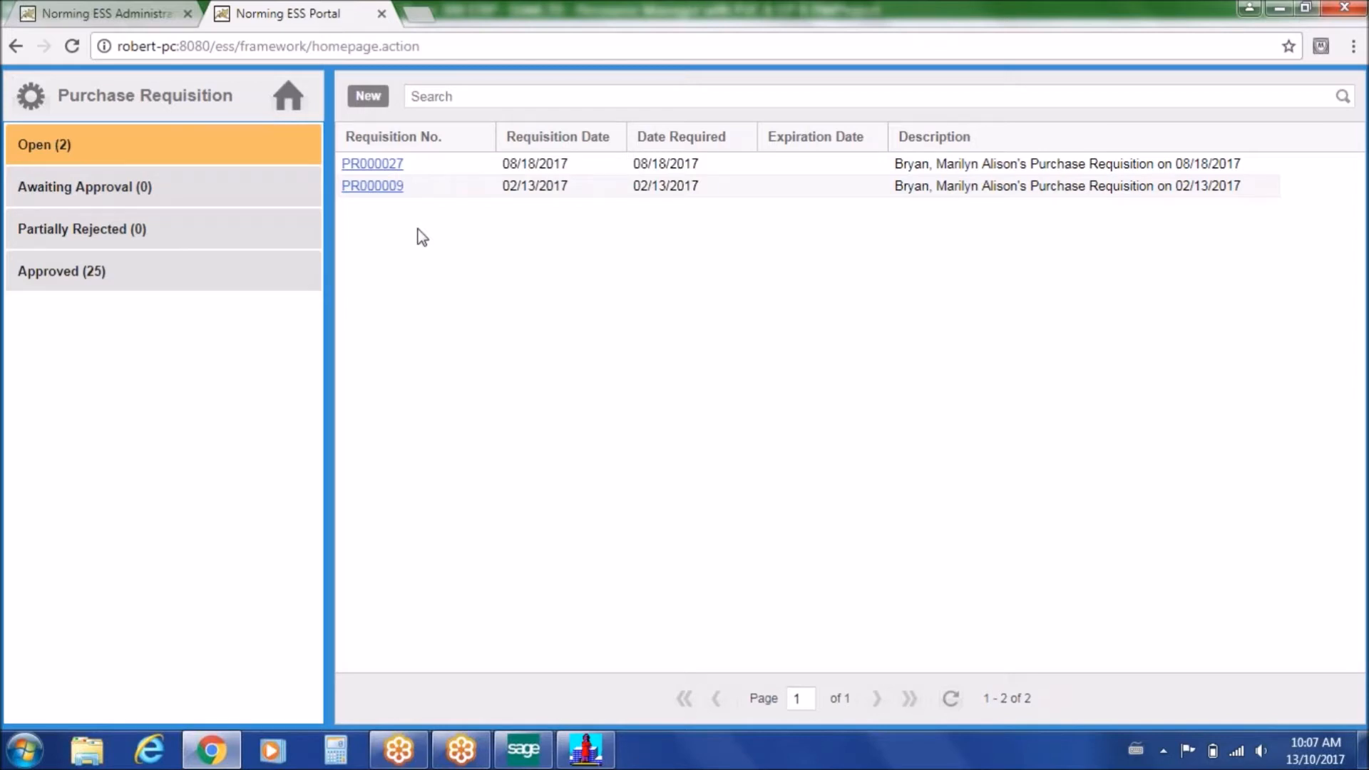
# Create a new purchase requisition of the Job Related type, with both the required date and the expiration date set to 10/20/2017
pyautogui.click(368, 98)
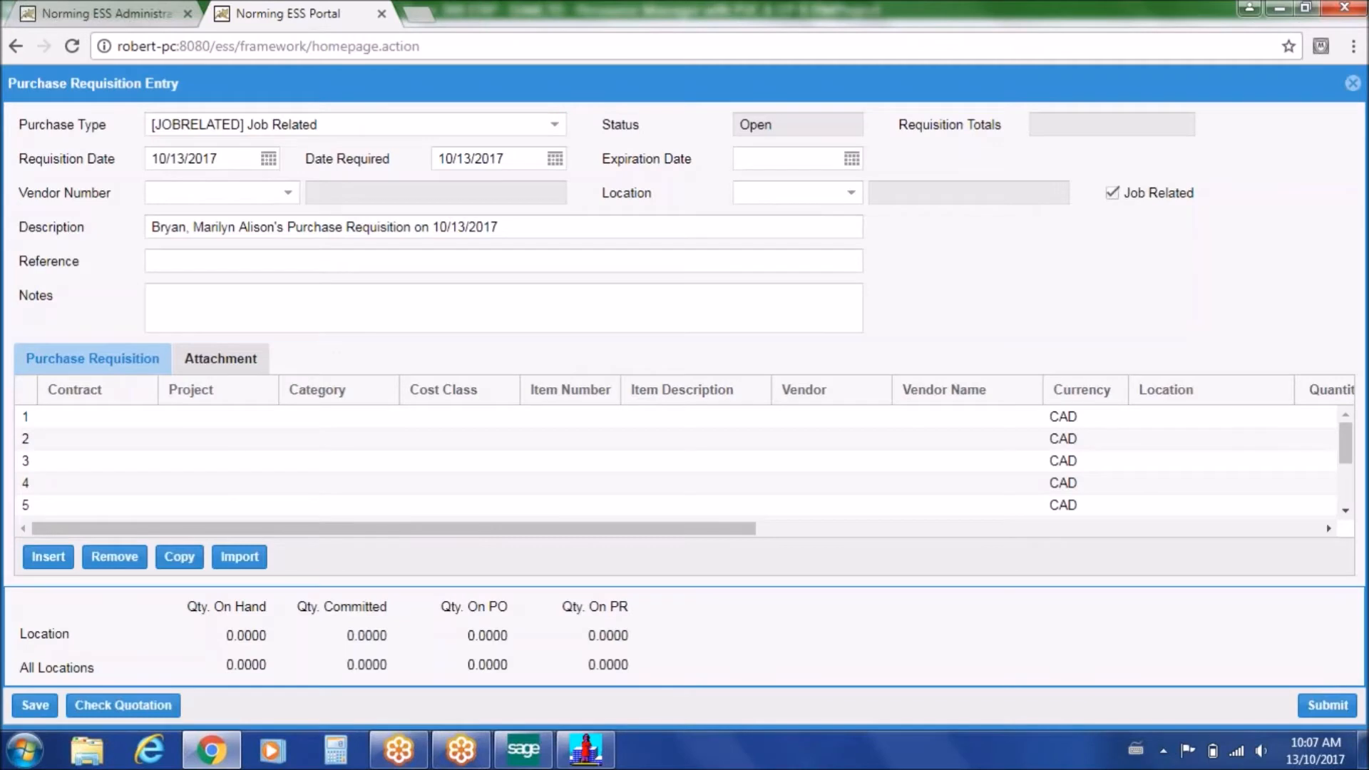
pyautogui.click(556, 127)
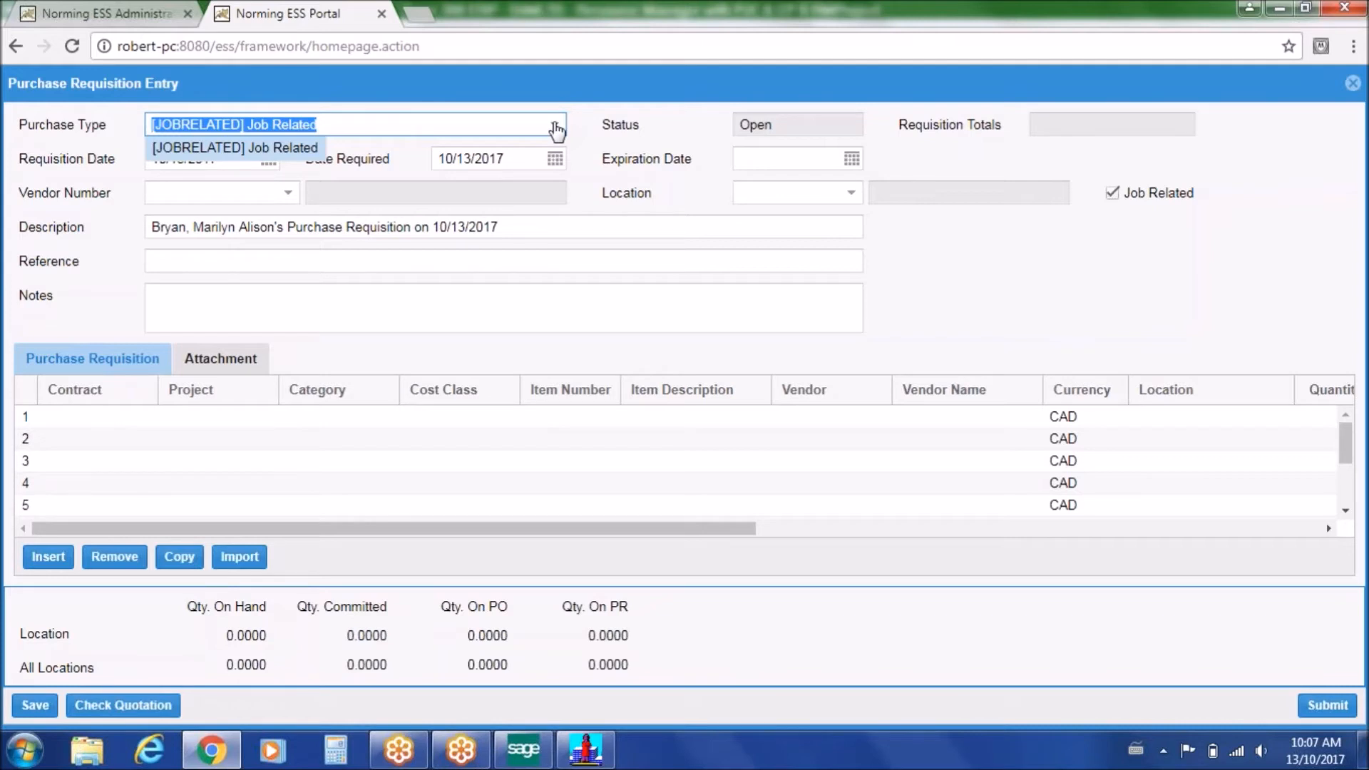
pyautogui.click(555, 128)
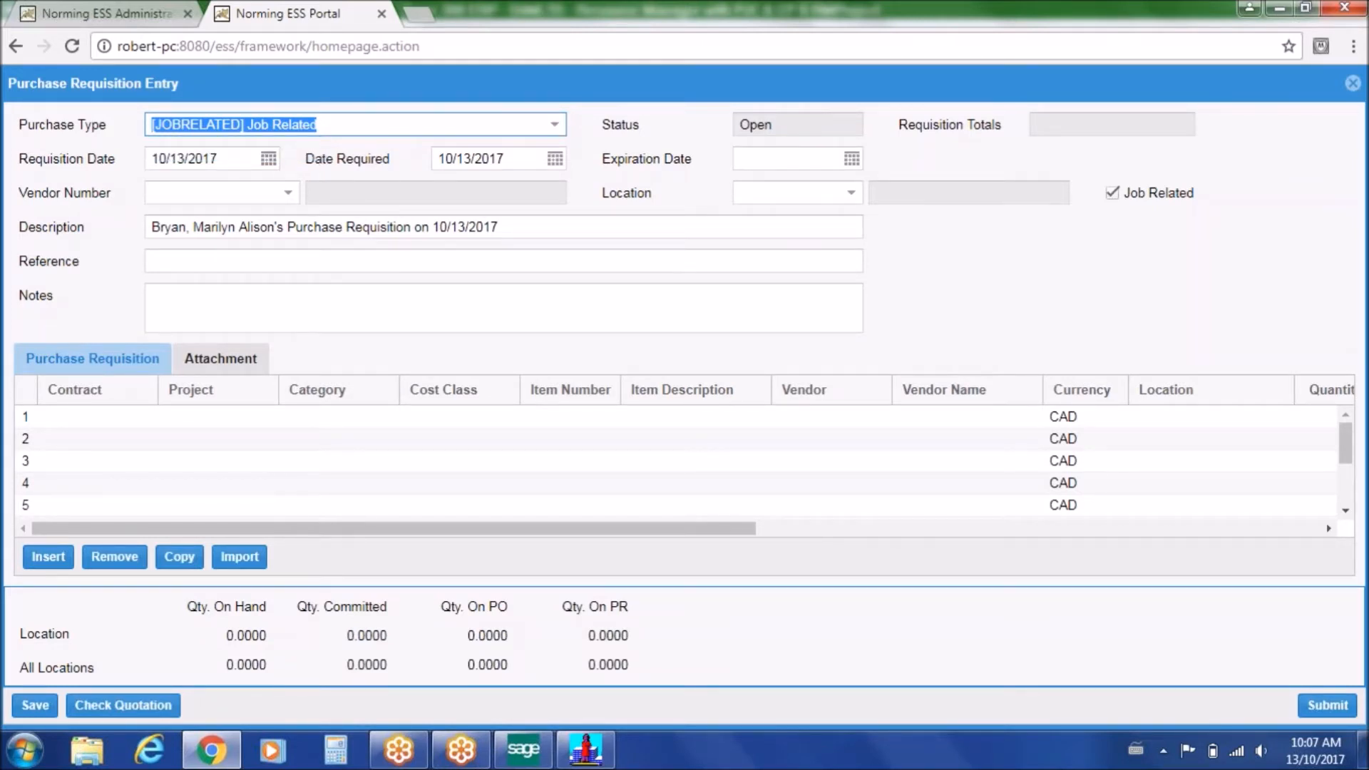
pyautogui.click(556, 161)
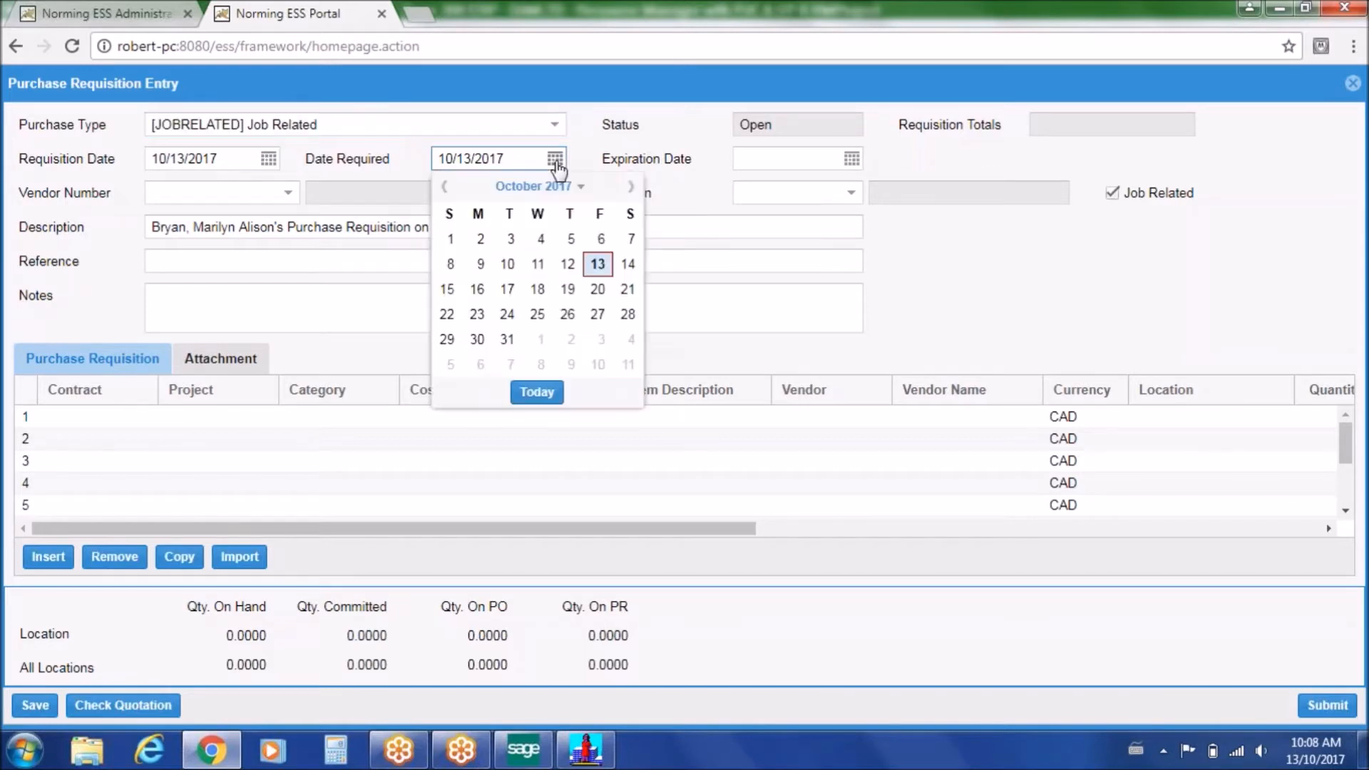
pyautogui.click(597, 289)
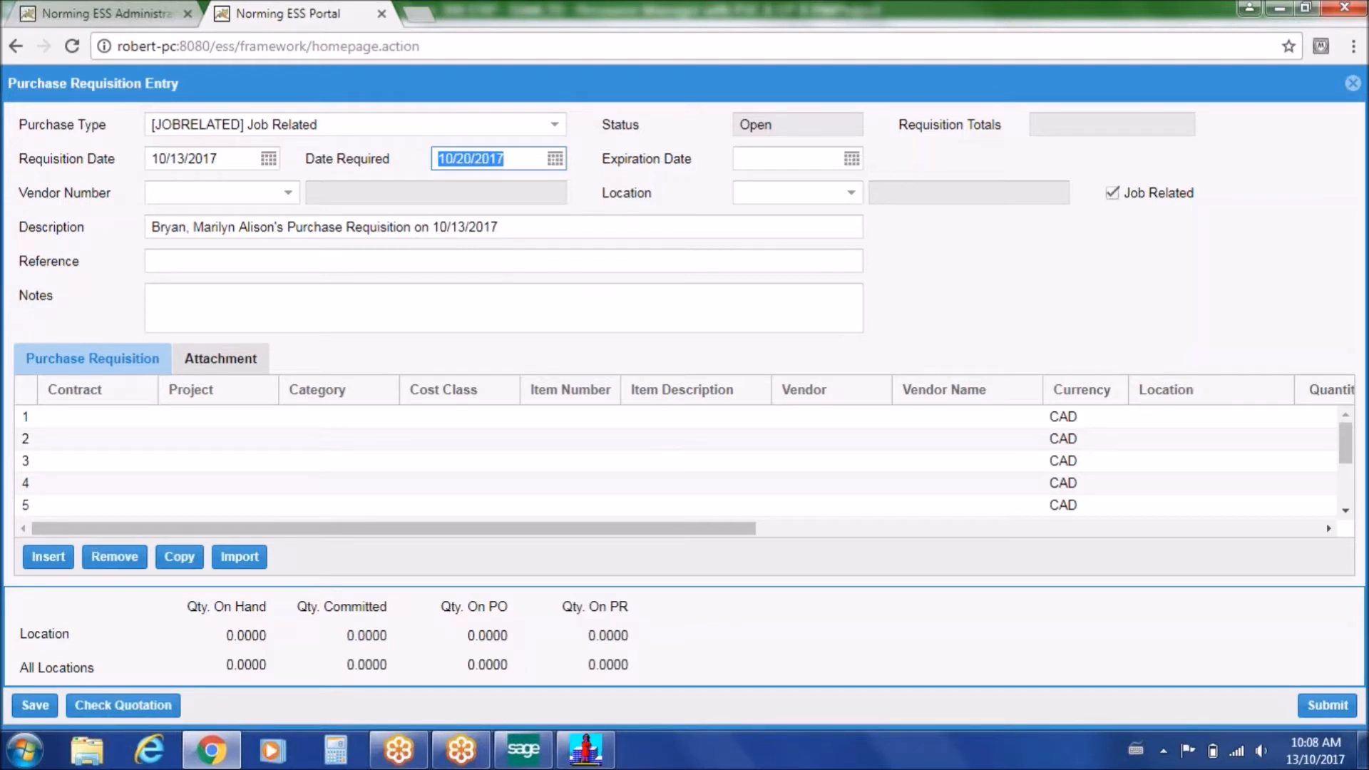
pyautogui.click(851, 158)
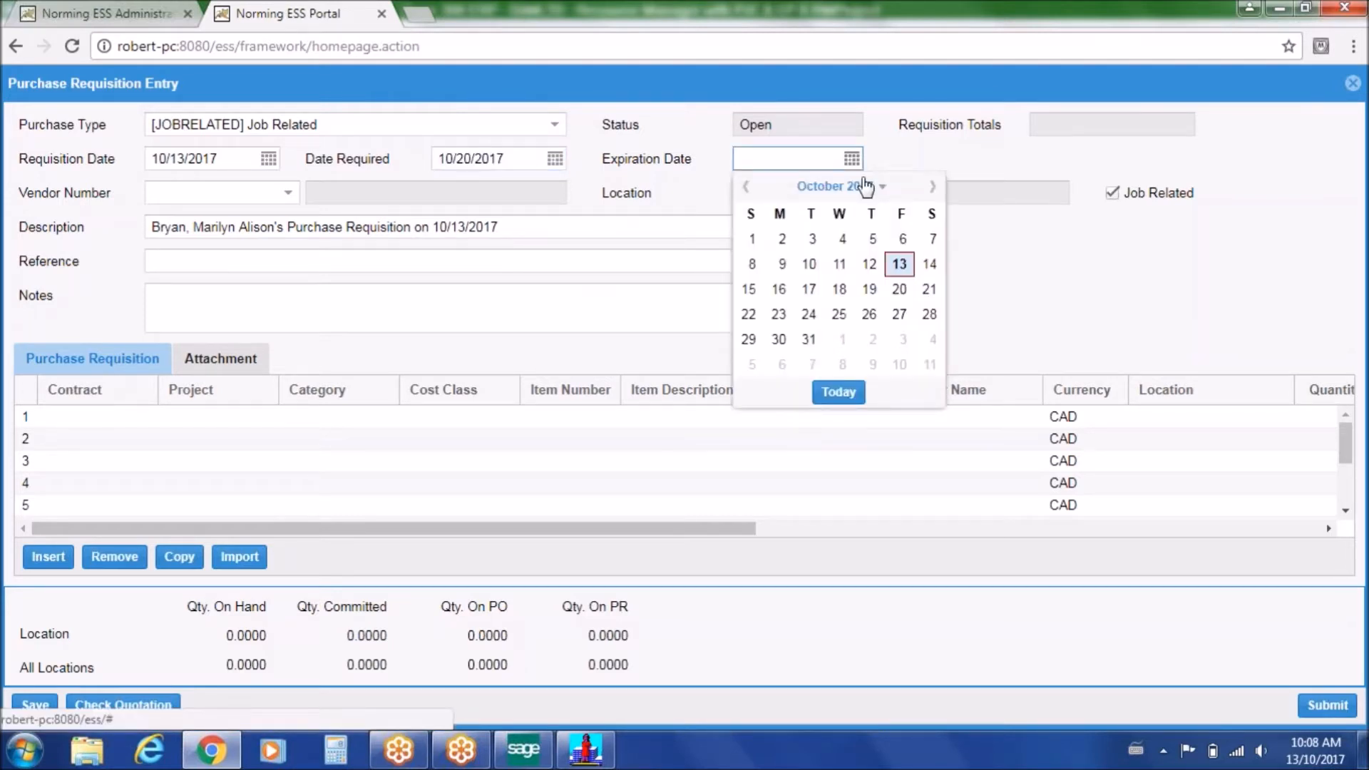
pyautogui.click(899, 288)
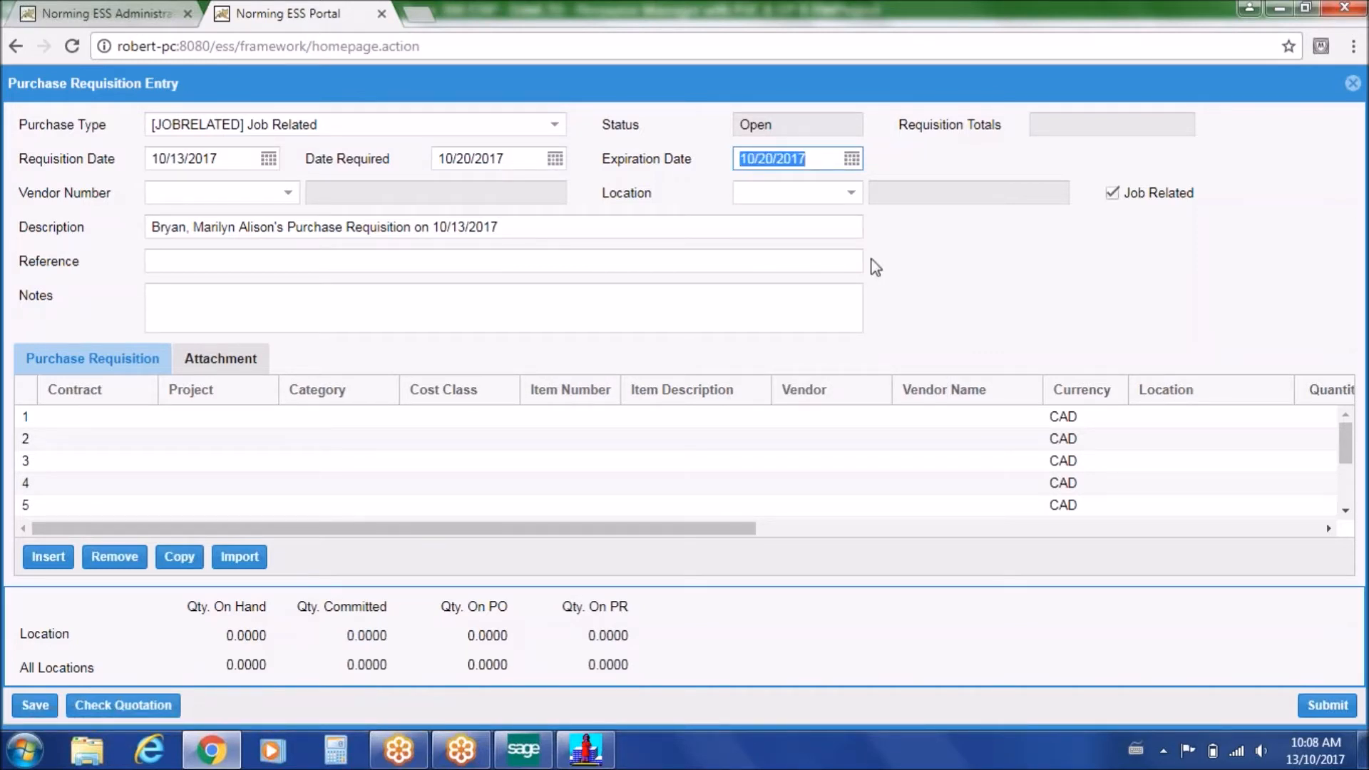
# Set the requisition's location to Central warehouse - Seattle and its vendor to Chloride Systems, and start the first detail line at its contract
pyautogui.click(852, 193)
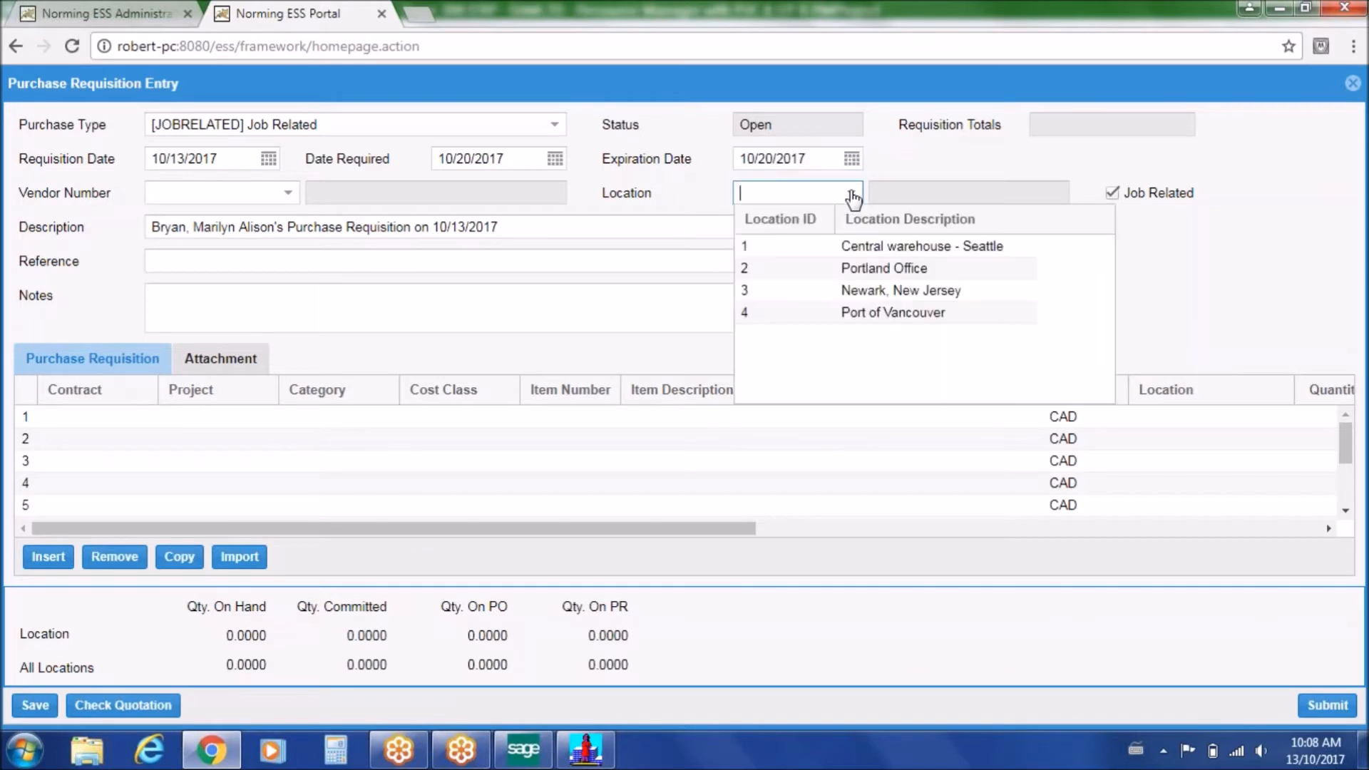
pyautogui.click(785, 248)
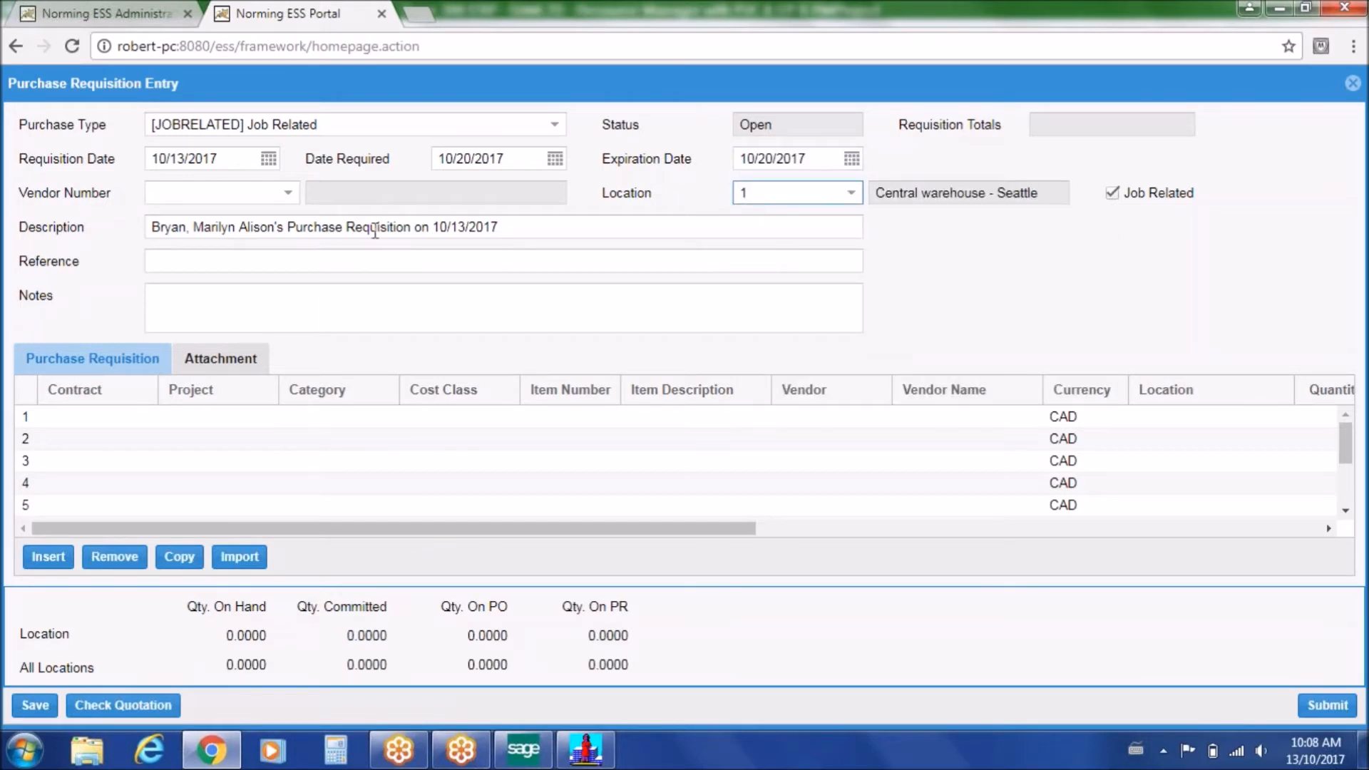
pyautogui.click(287, 193)
pyautogui.click(237, 246)
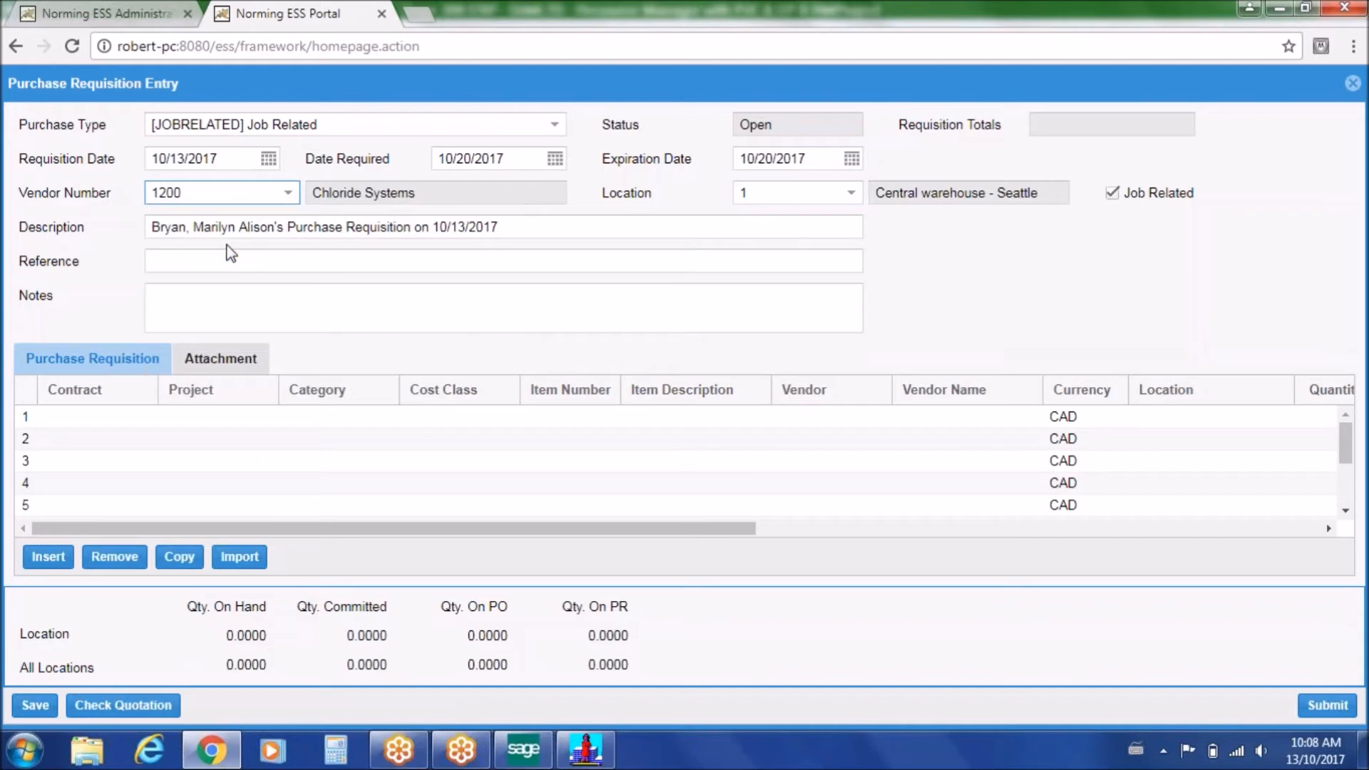
pyautogui.click(197, 294)
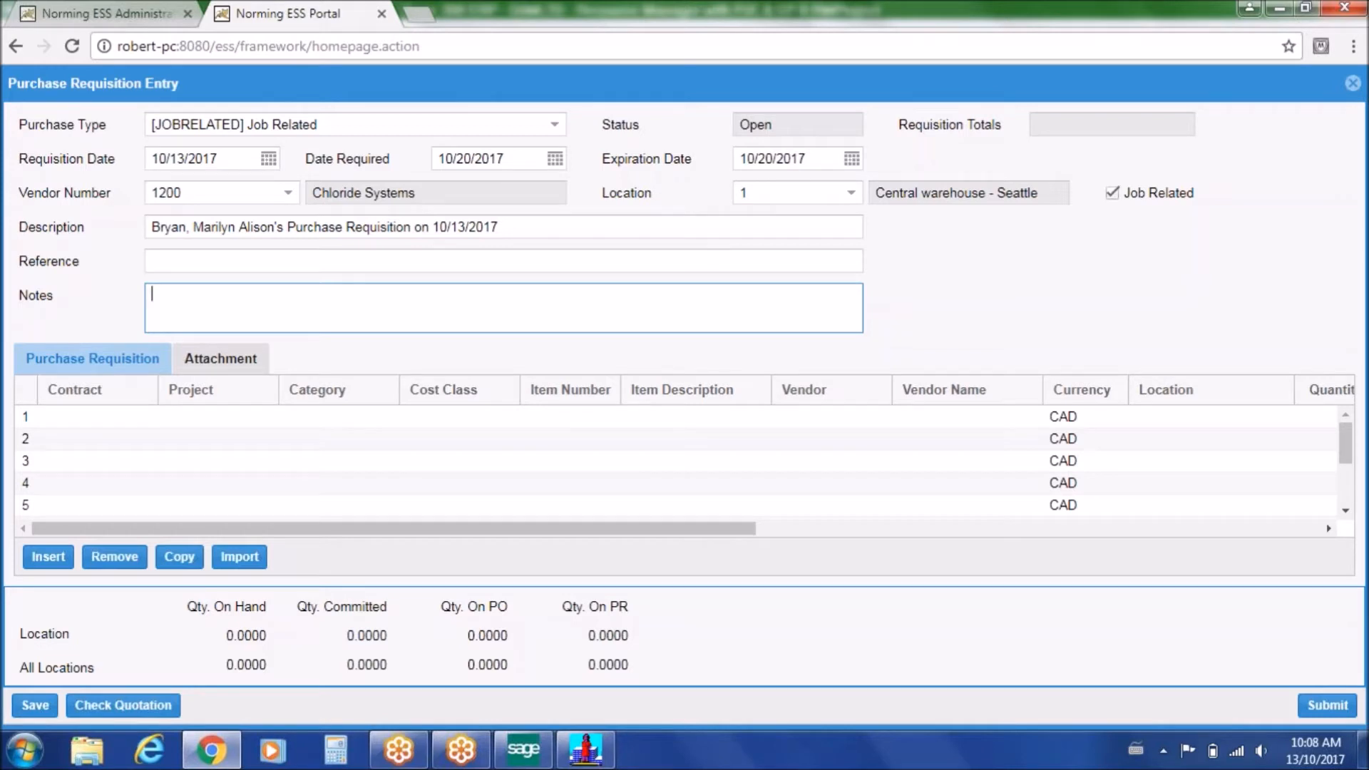
pyautogui.click(148, 420)
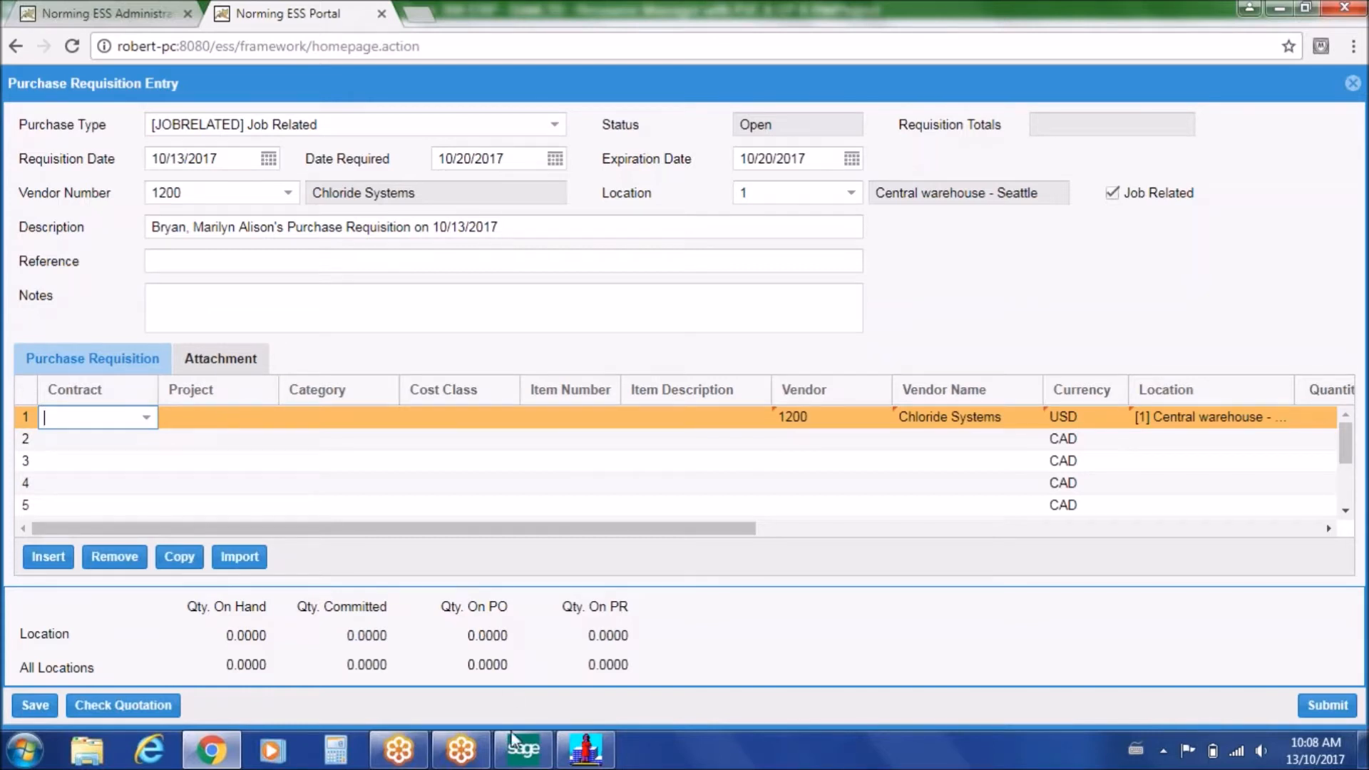
# Switch to Sage 300 ERP, open the Resource Manager setup Options and view the integration settings
pyautogui.click(519, 753)
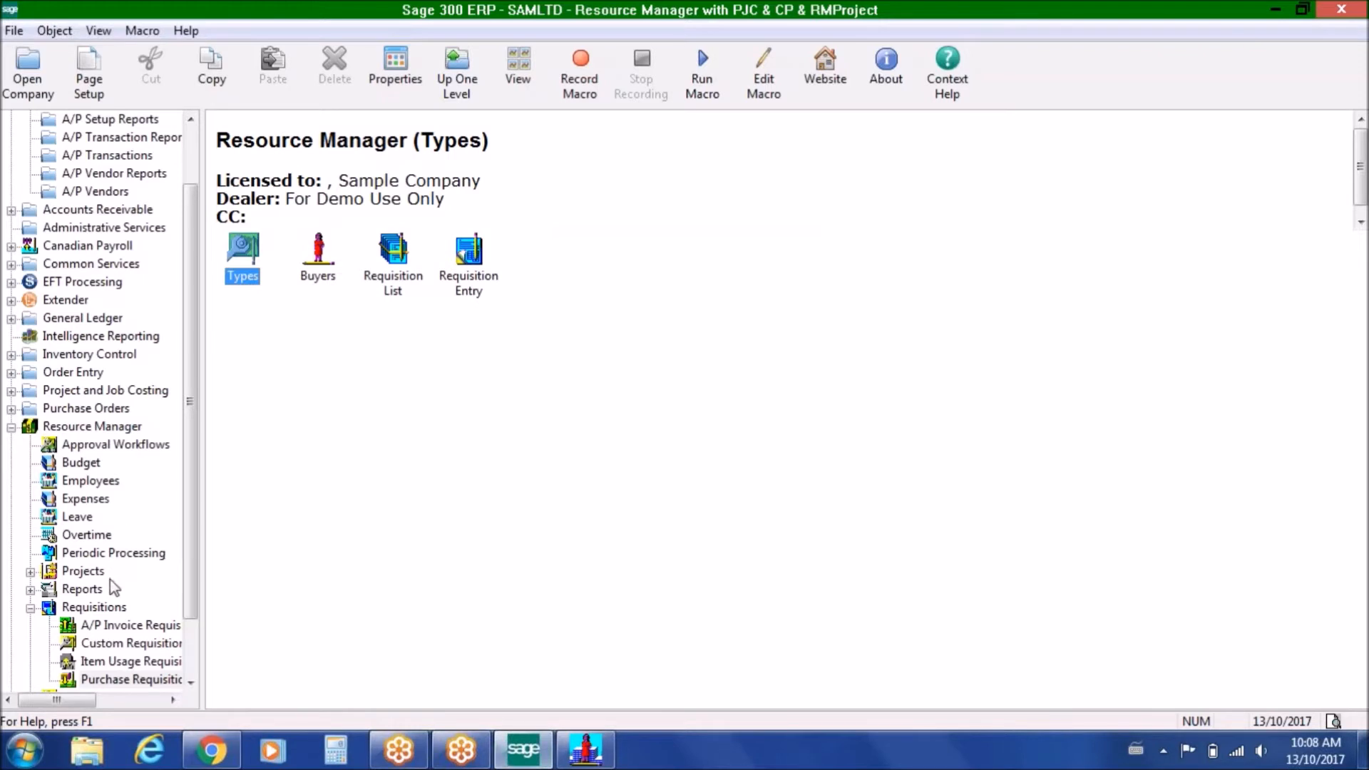
pyautogui.moveTo(191, 554); pyautogui.dragTo(191, 608)
pyautogui.click(115, 606)
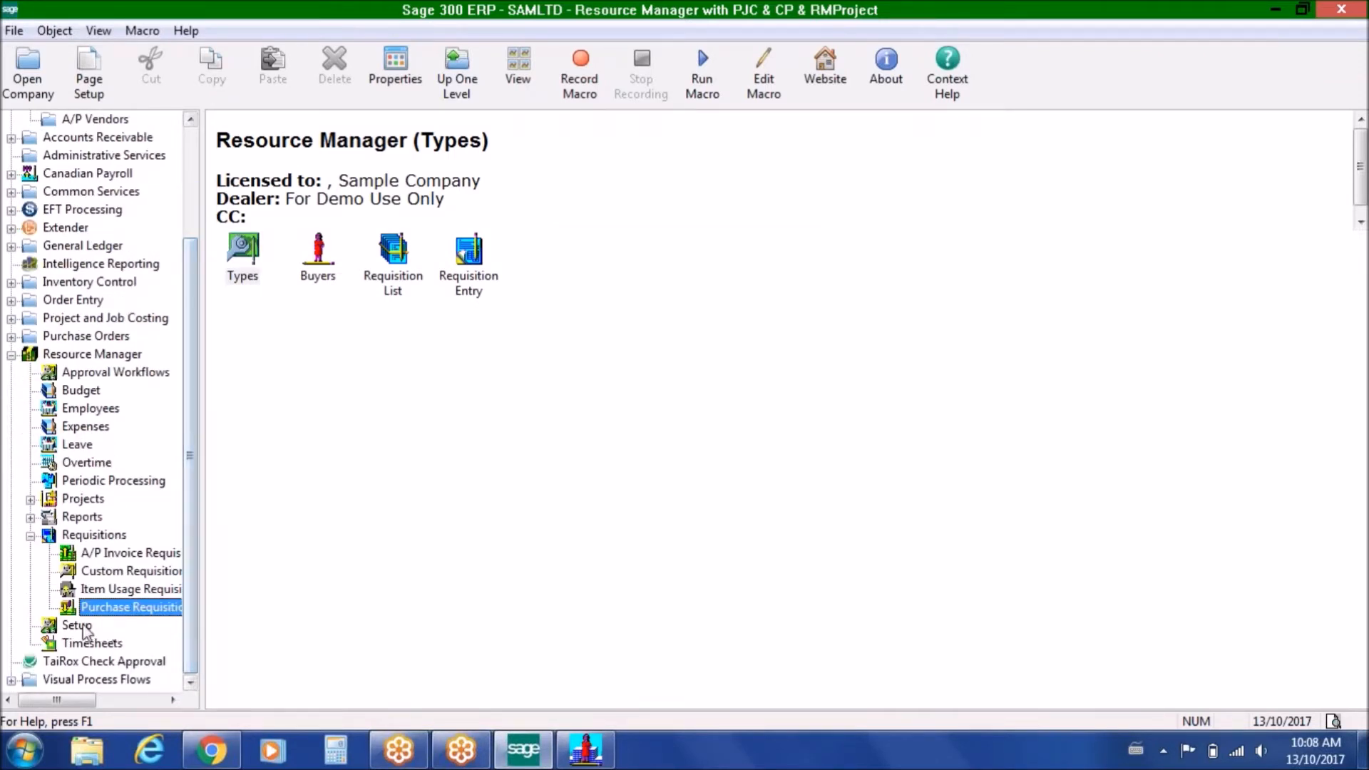
pyautogui.click(77, 626)
pyautogui.doubleClick(246, 253)
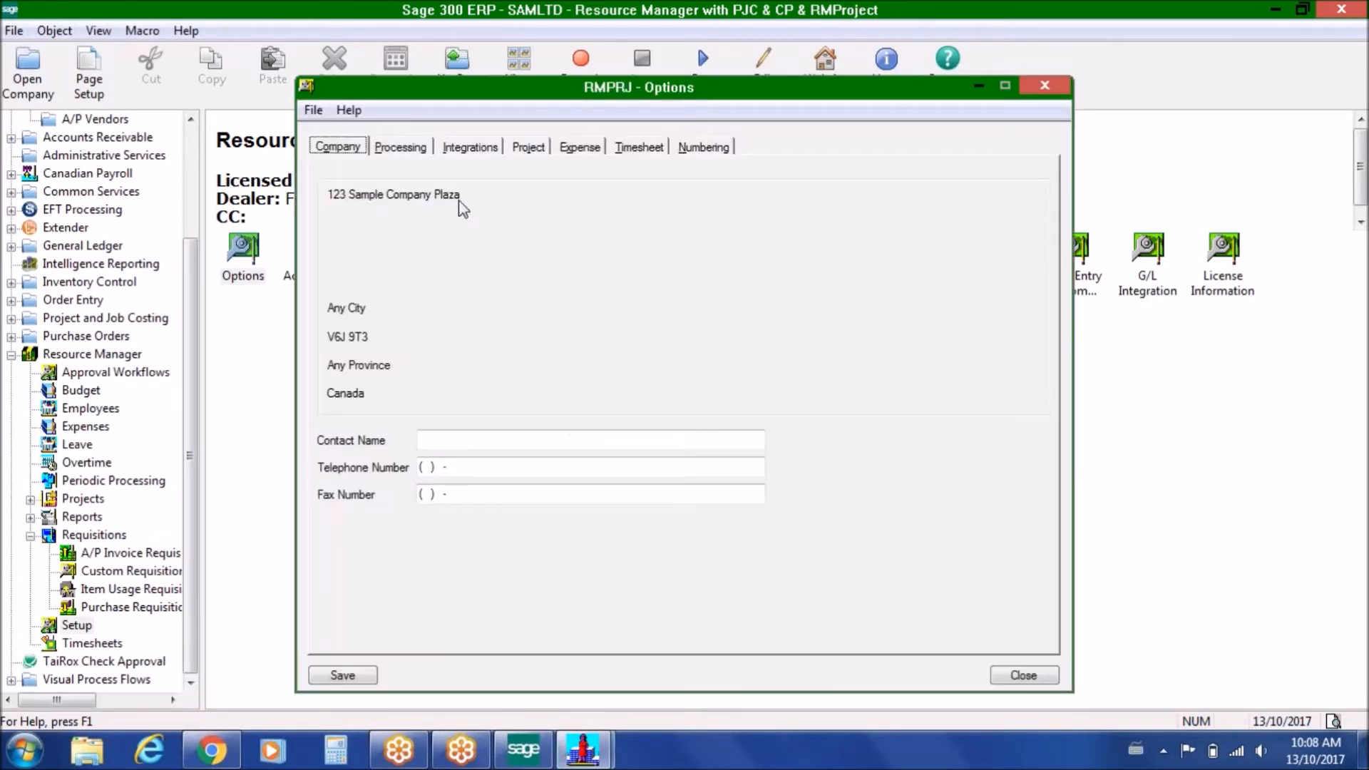
pyautogui.click(452, 150)
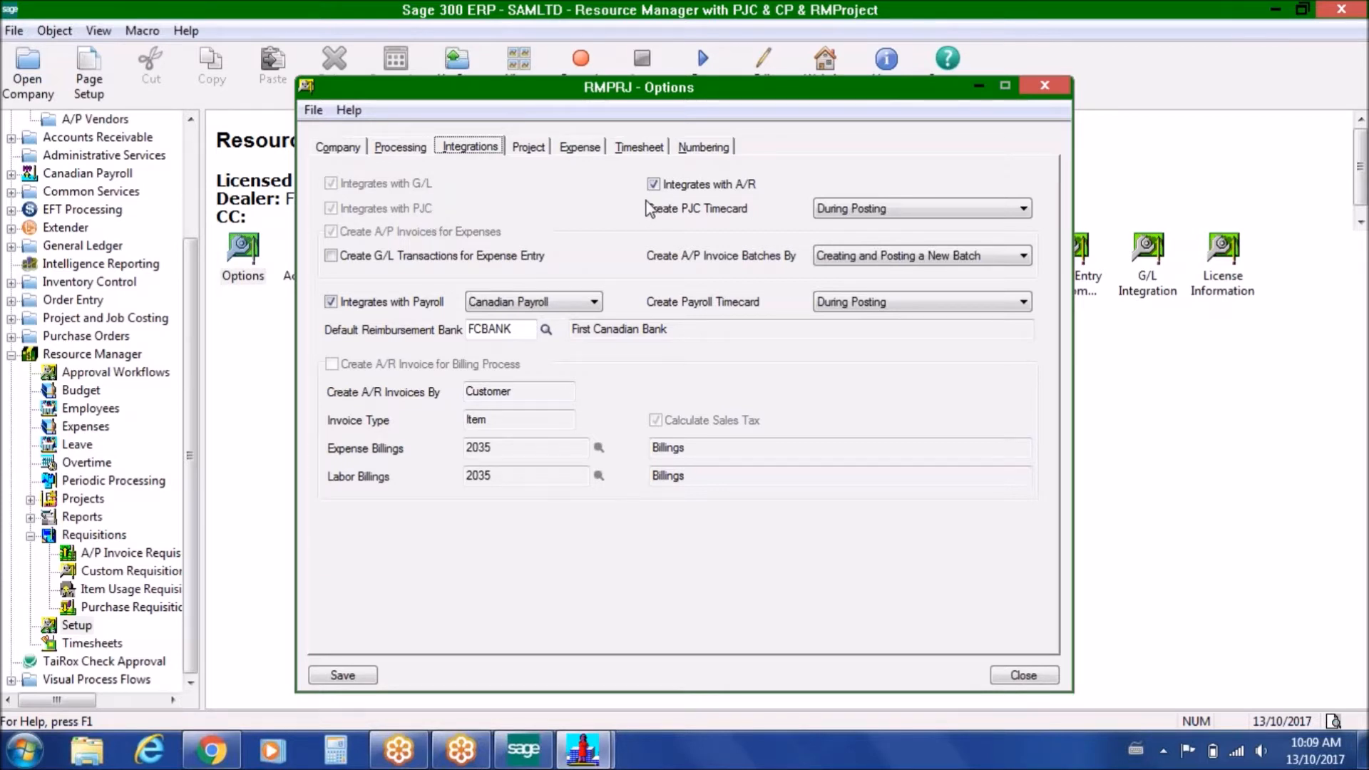
# Review the processing settings in the Resource Manager Options and close the Options window
pyautogui.click(415, 150)
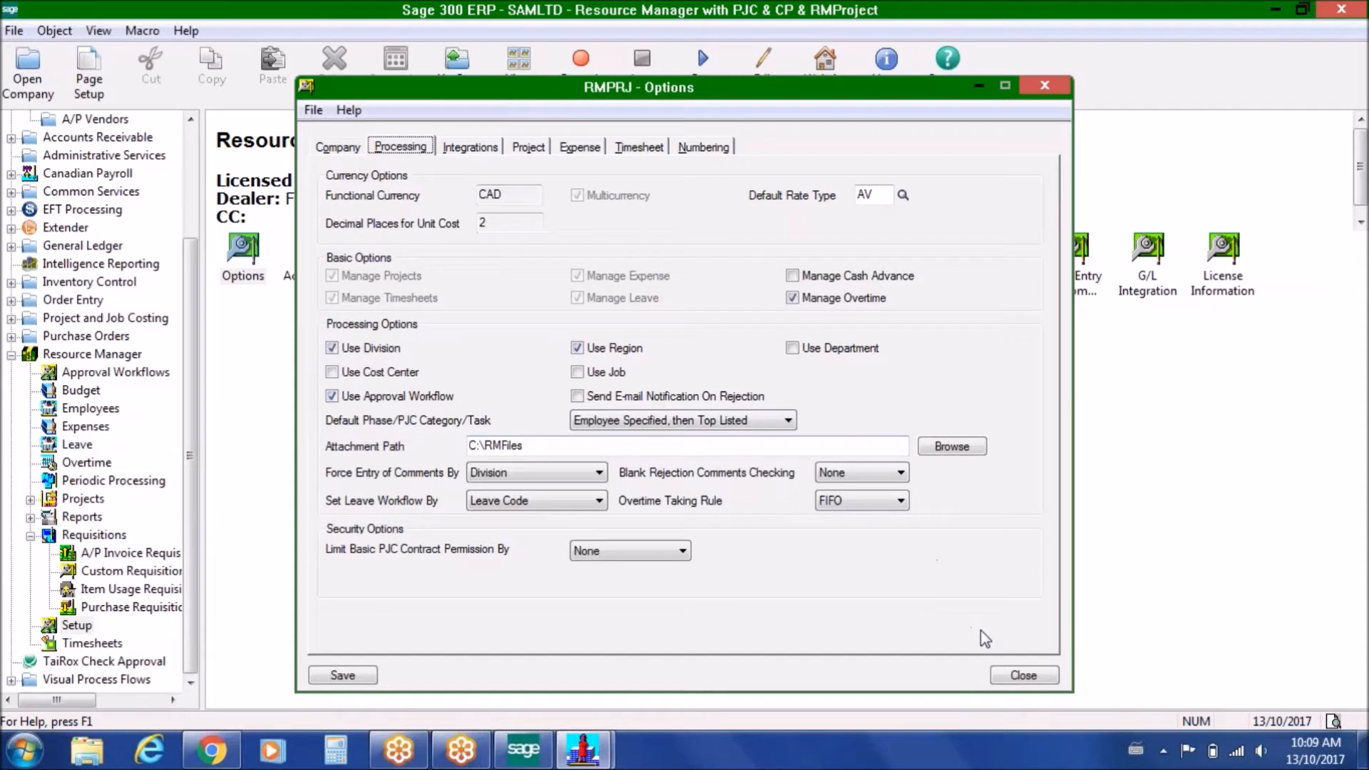
pyautogui.click(1023, 675)
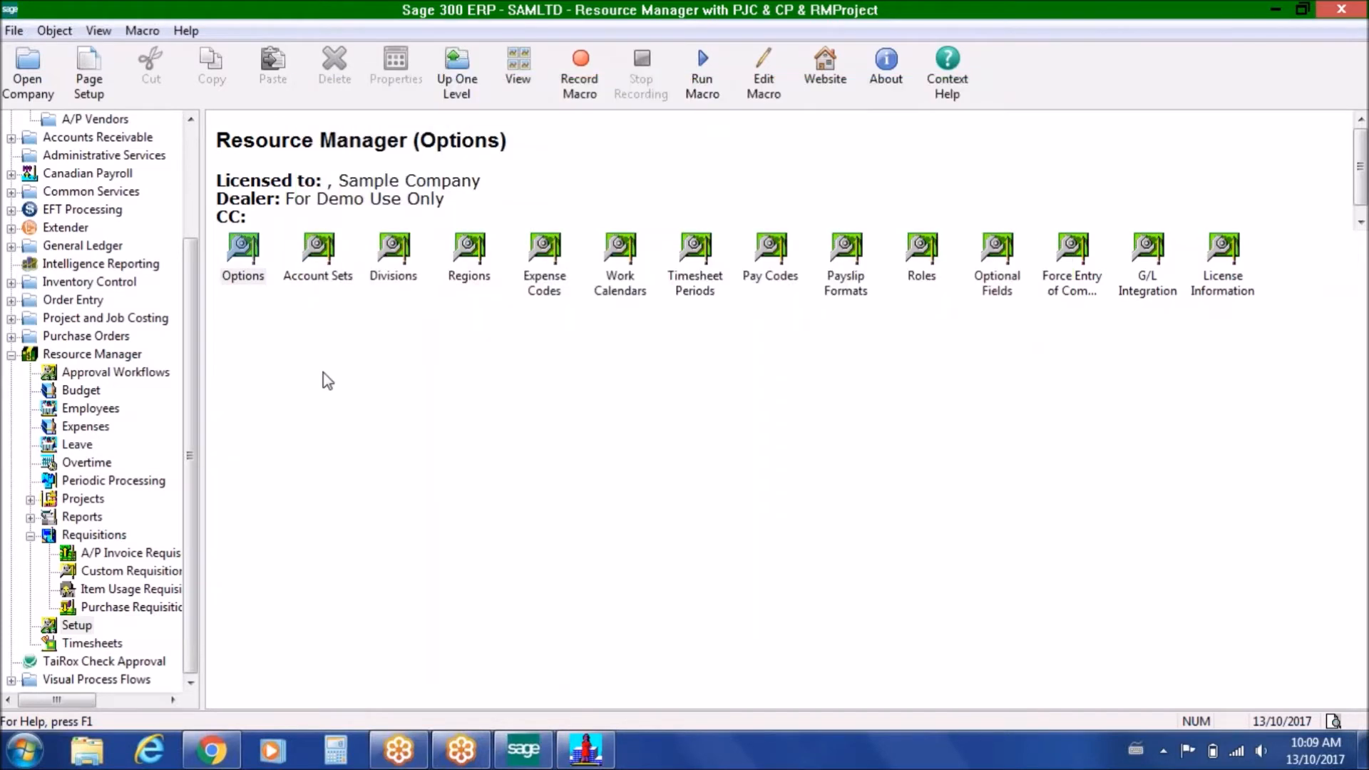
# Open the Resource Manager Approval Workflows and load the first workflow of the Purchase Requisition type
pyautogui.click(165, 373)
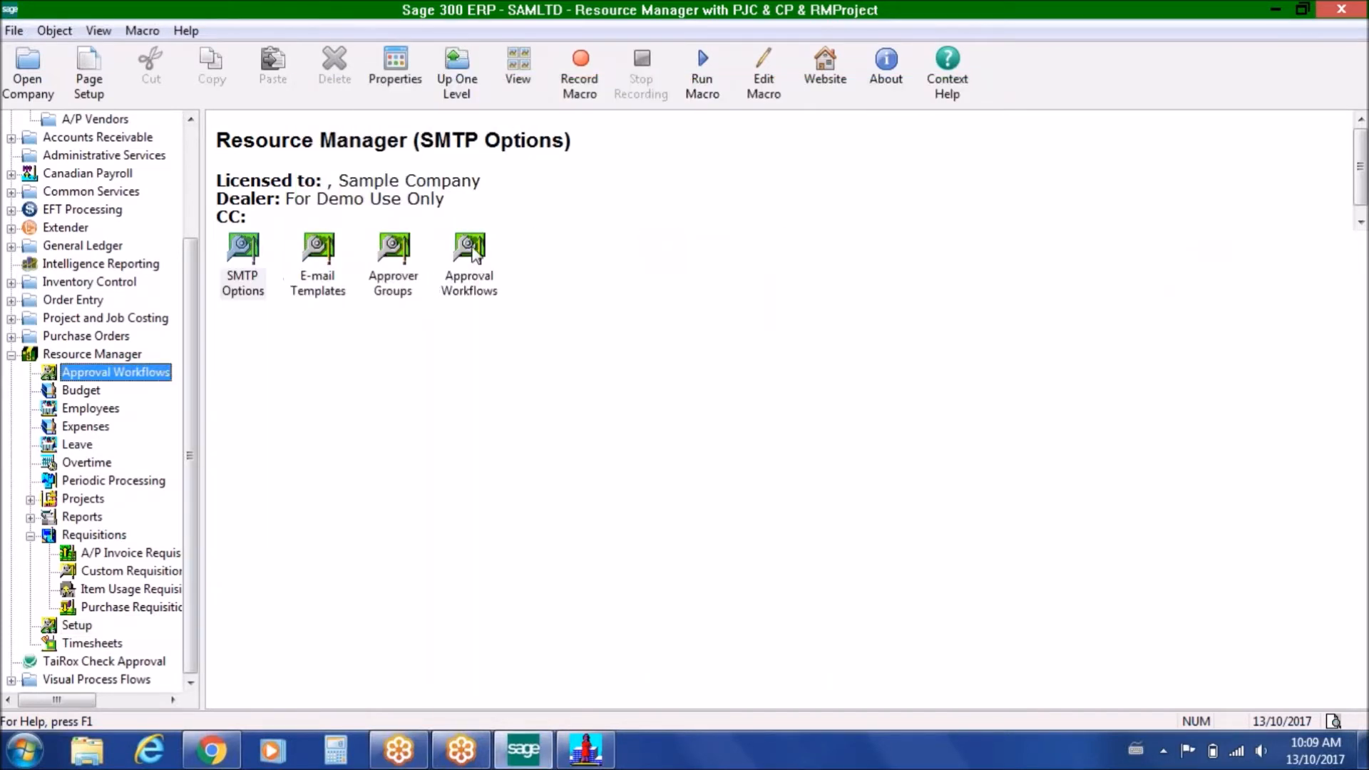
pyautogui.doubleClick(472, 251)
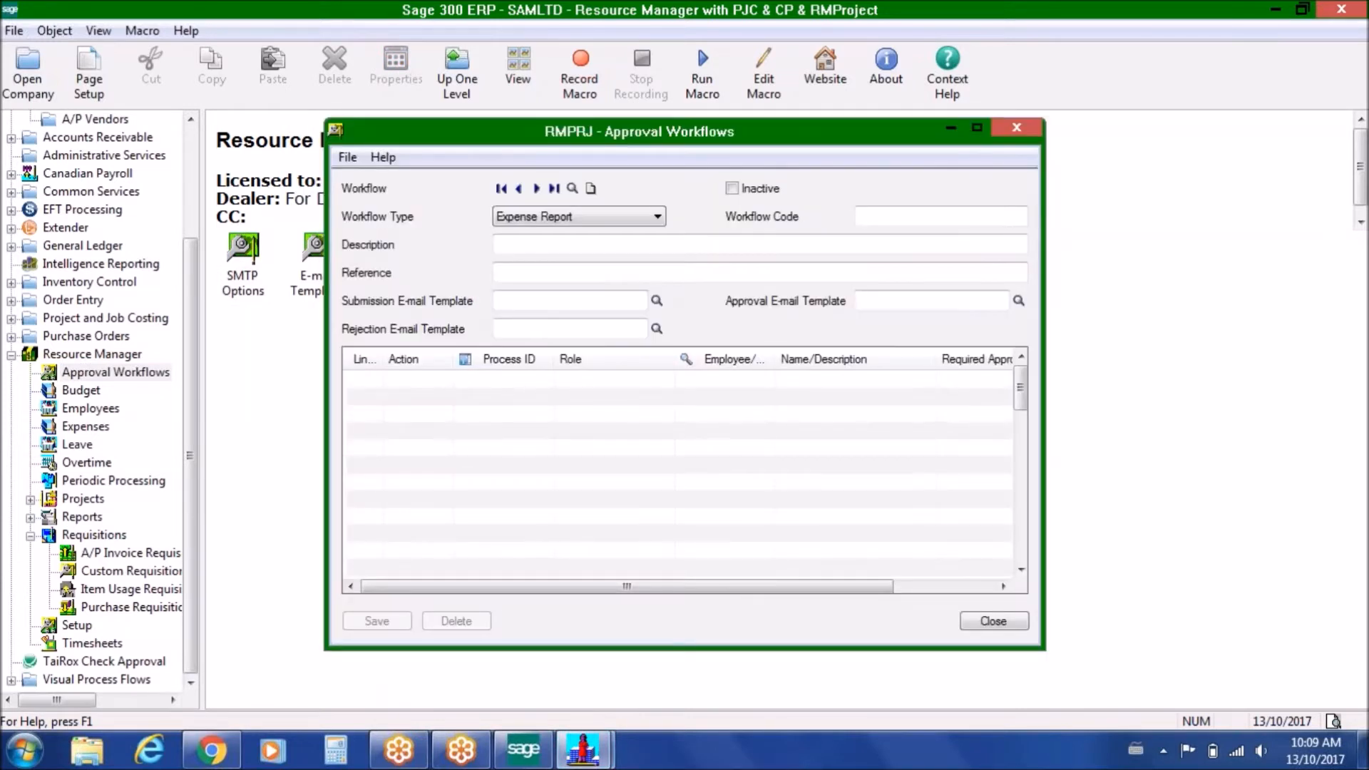
pyautogui.click(656, 217)
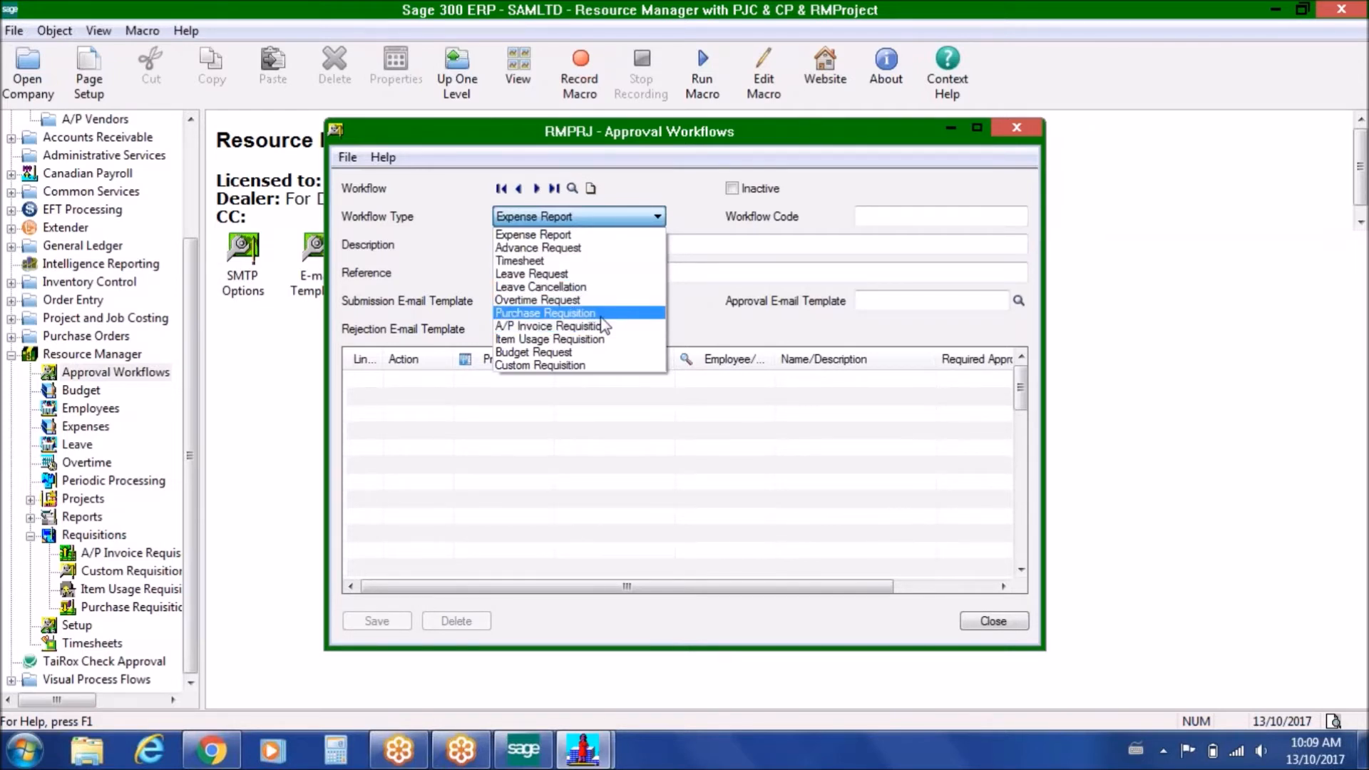
pyautogui.click(600, 314)
pyautogui.click(536, 188)
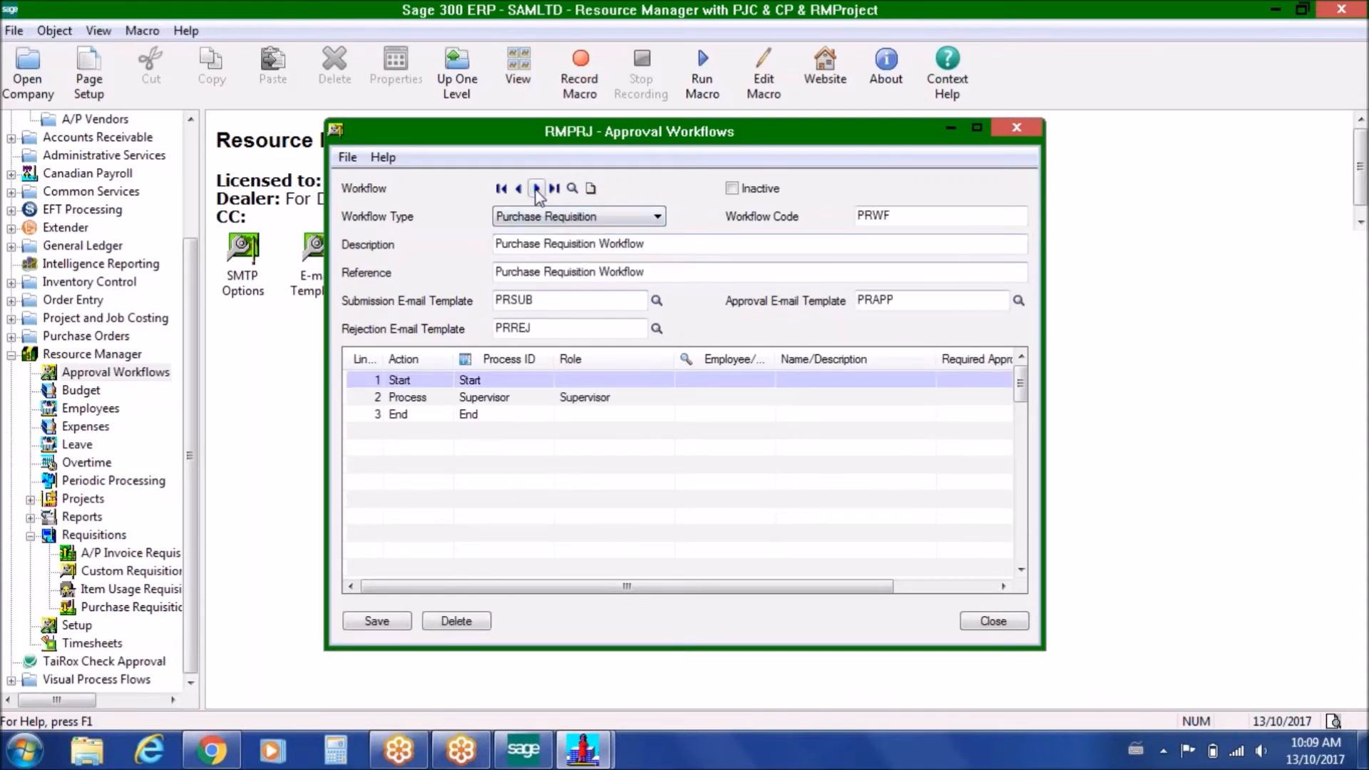
# Examine the approver roles available for the workflow's Process line, keeping Supervisor as the role
pyautogui.click(662, 400)
pyautogui.click(662, 400)
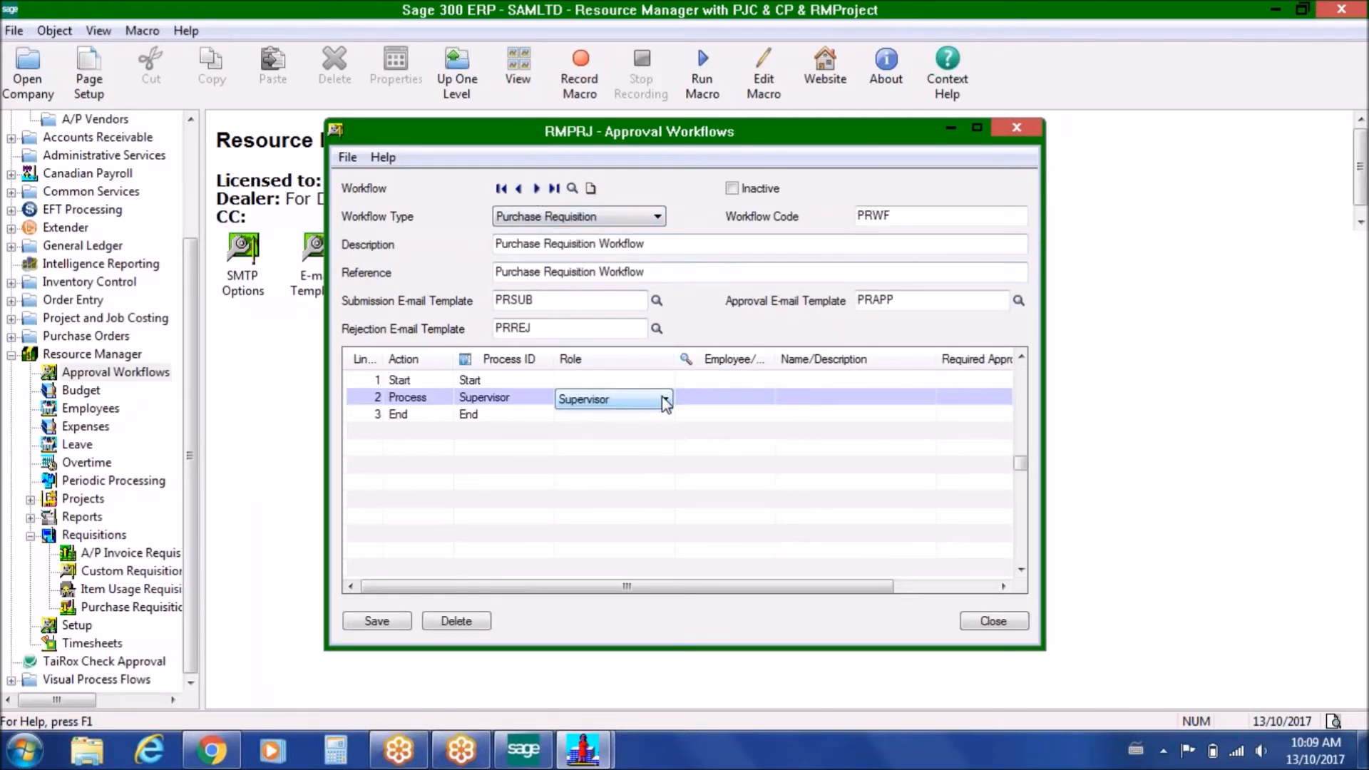
pyautogui.click(664, 400)
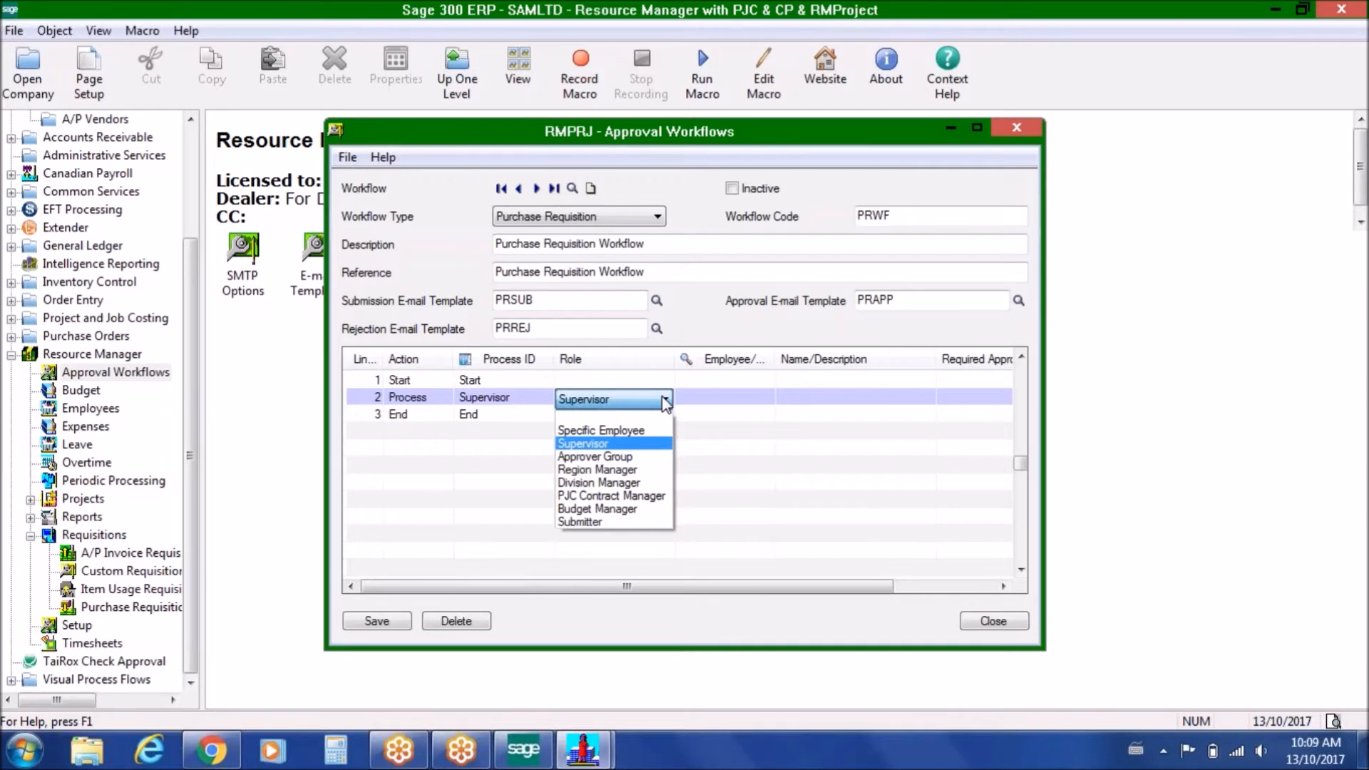
pyautogui.click(612, 445)
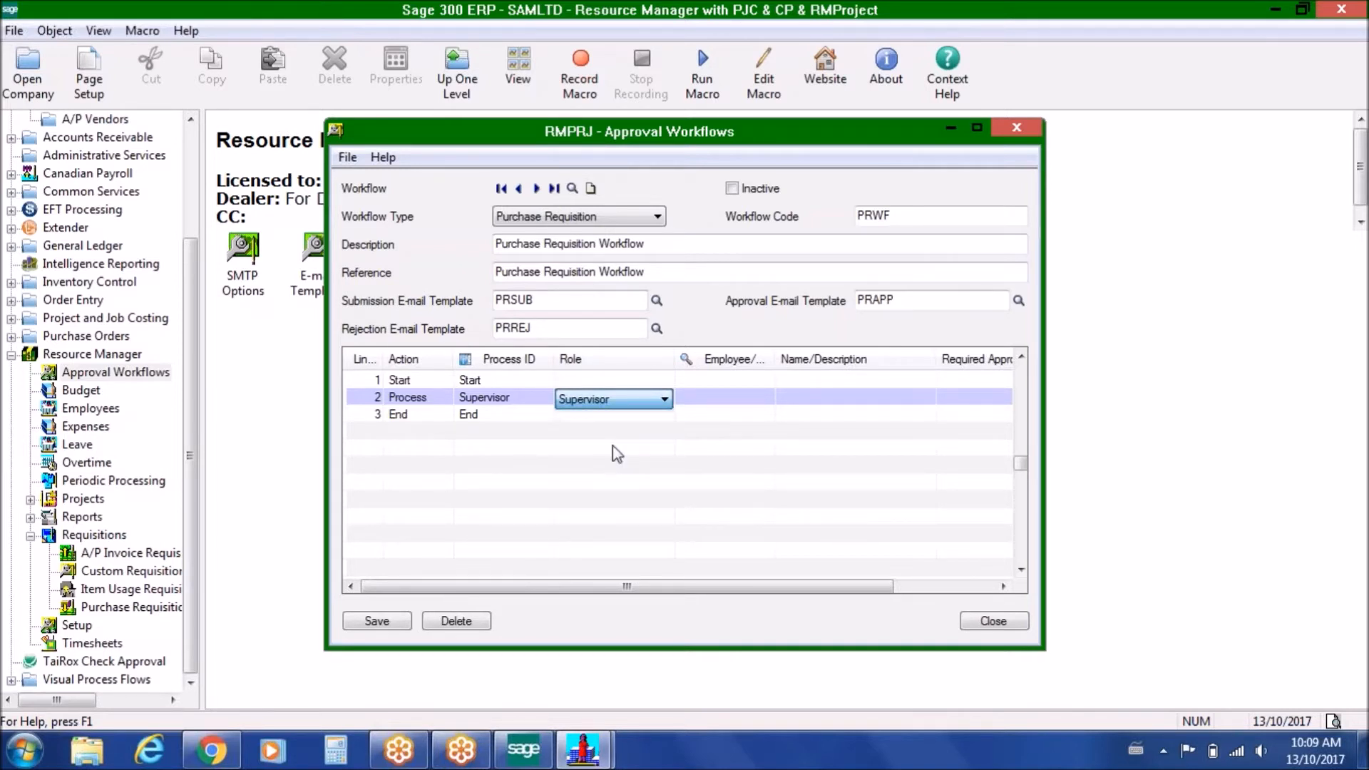
pyautogui.click(666, 404)
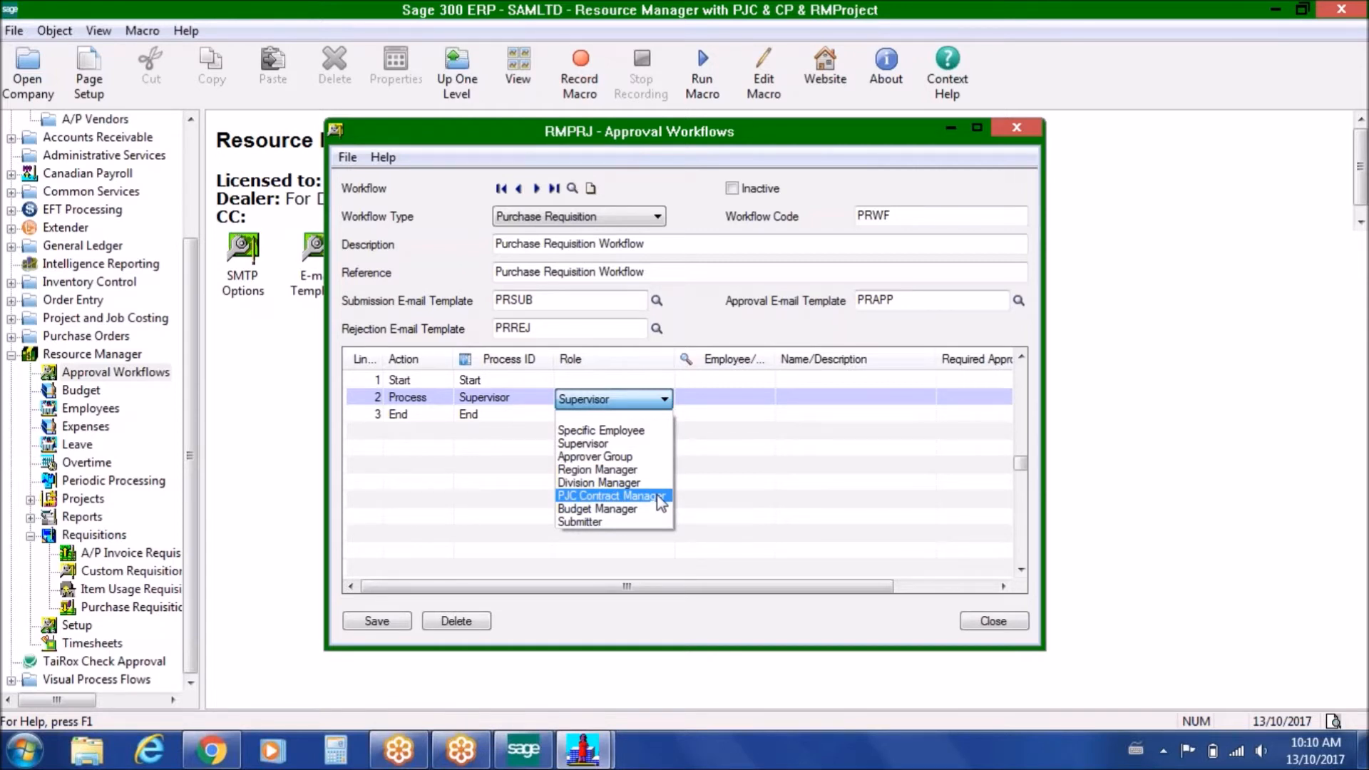
pyautogui.click(658, 445)
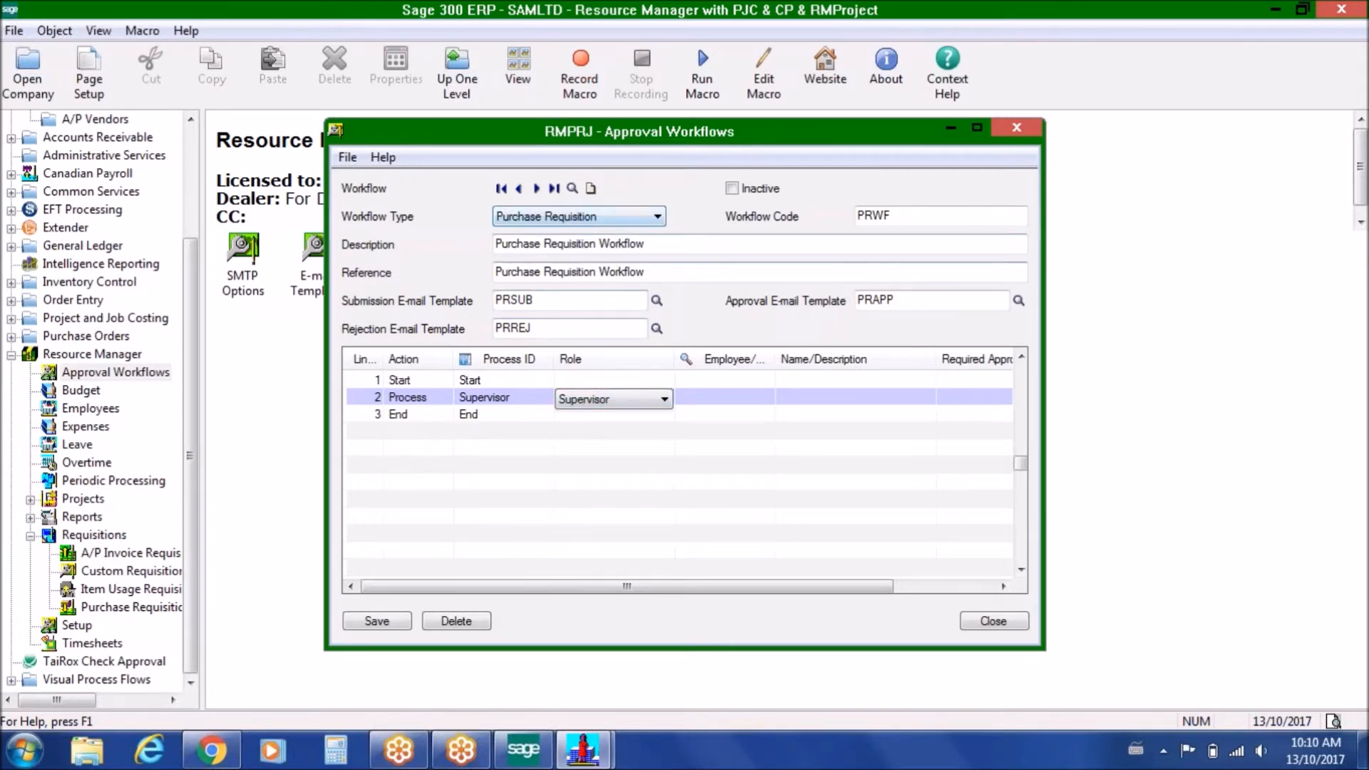
# Review the submission, rejection and approval e-mail templates assigned to the purchase requisition workflow
pyautogui.click(501, 304)
pyautogui.click(552, 327)
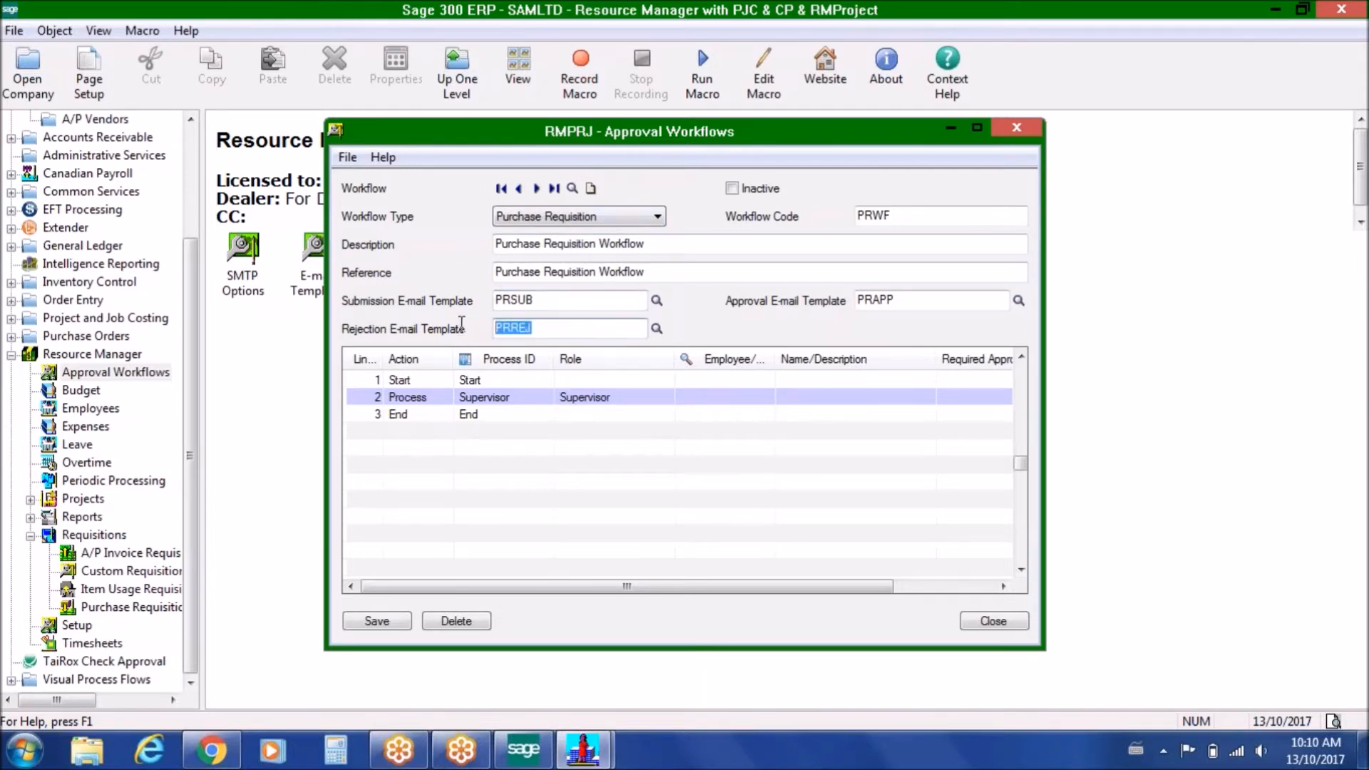
pyautogui.press('Tab')
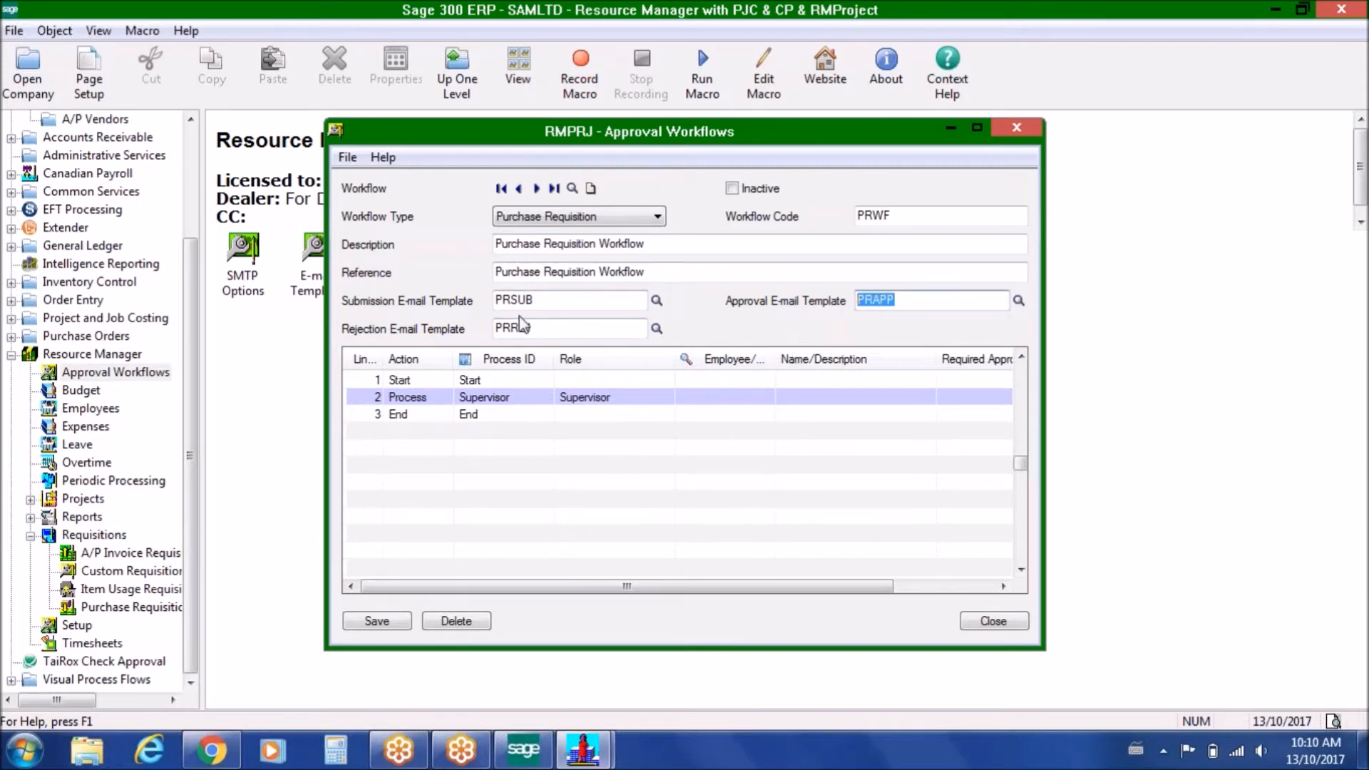
# Open the Resource Manager E-mail Templates and view the Purchase Requisition approval template
pyautogui.click(319, 248)
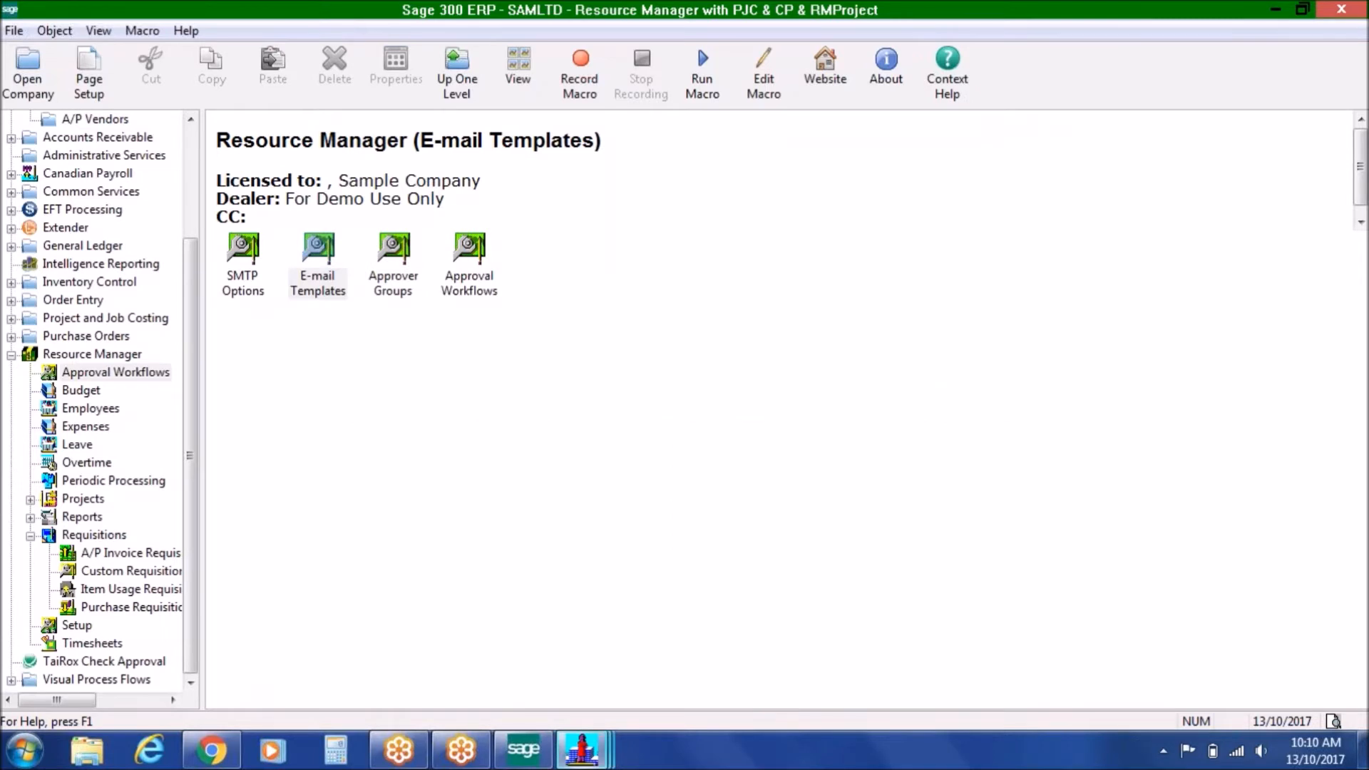
pyautogui.doubleClick(318, 256)
pyautogui.click(620, 197)
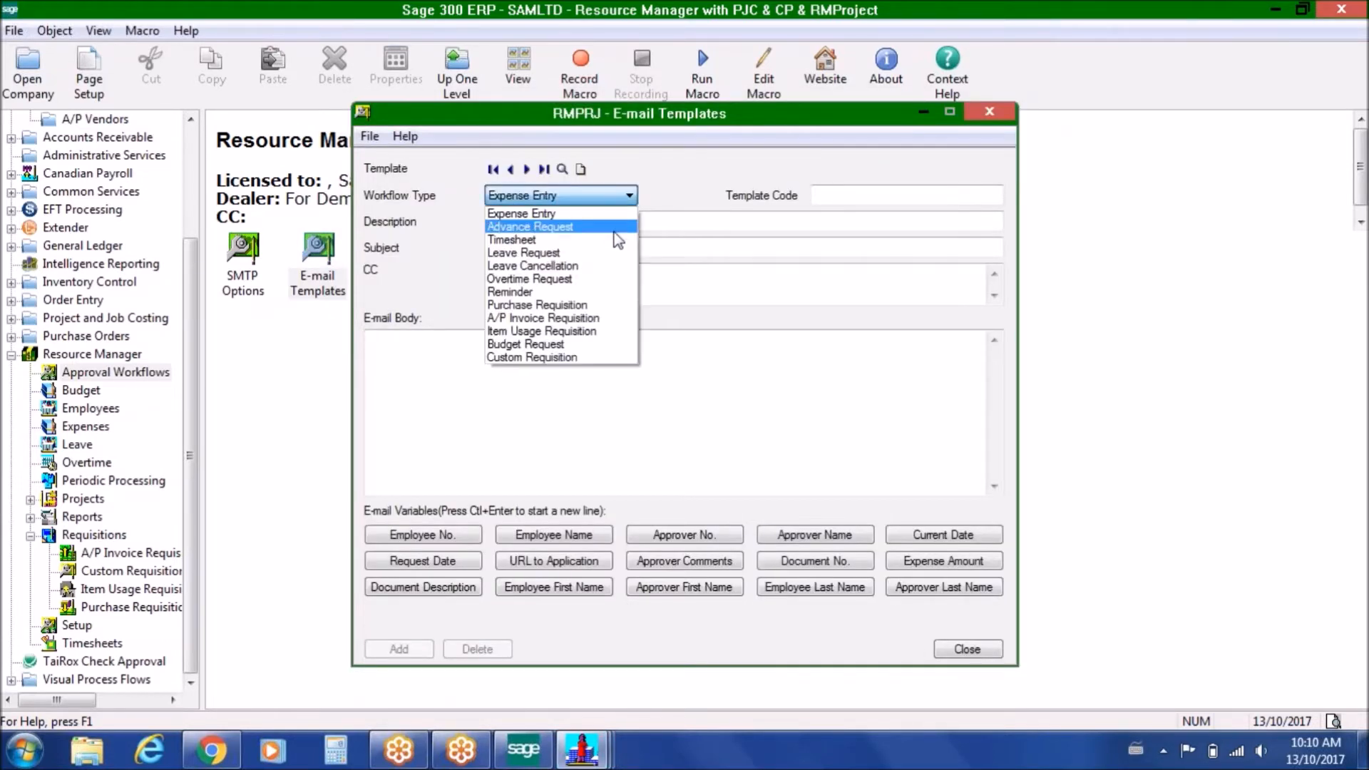
pyautogui.click(606, 305)
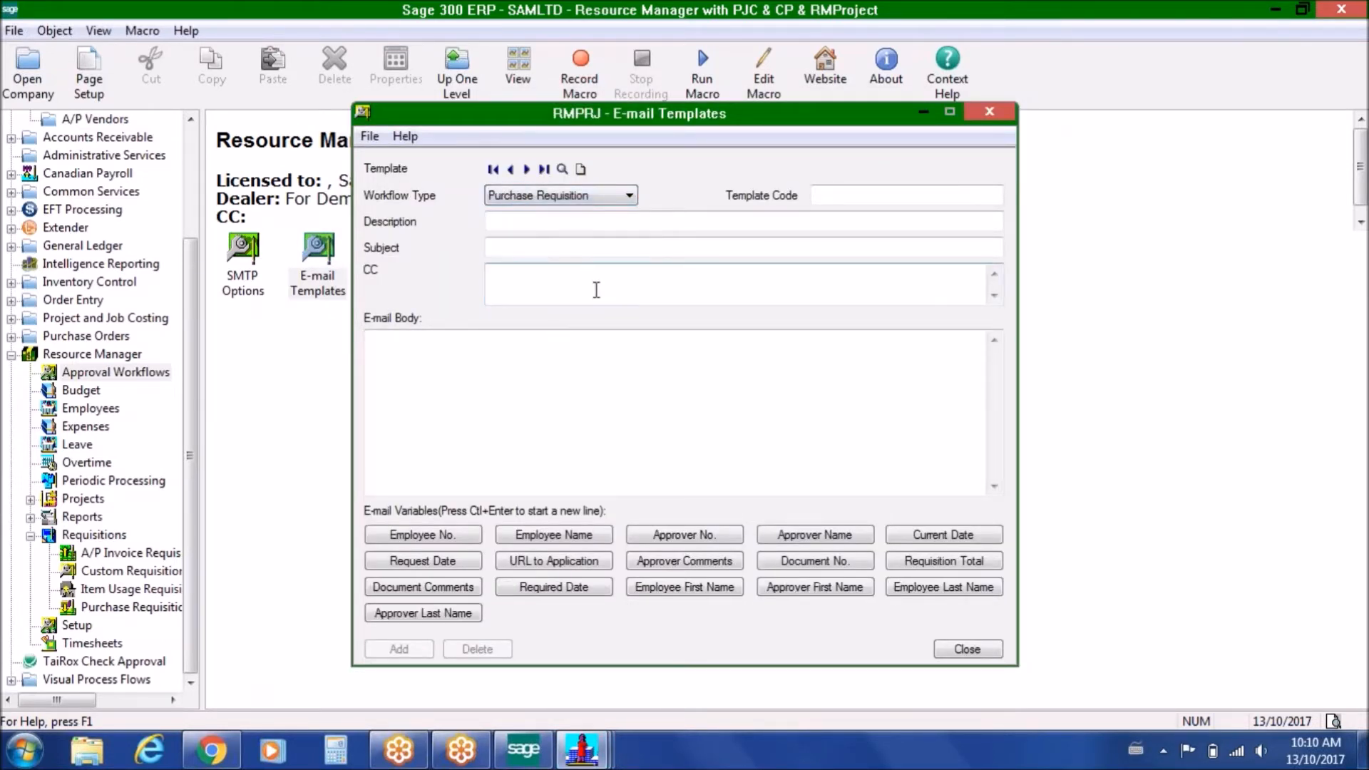
pyautogui.click(526, 169)
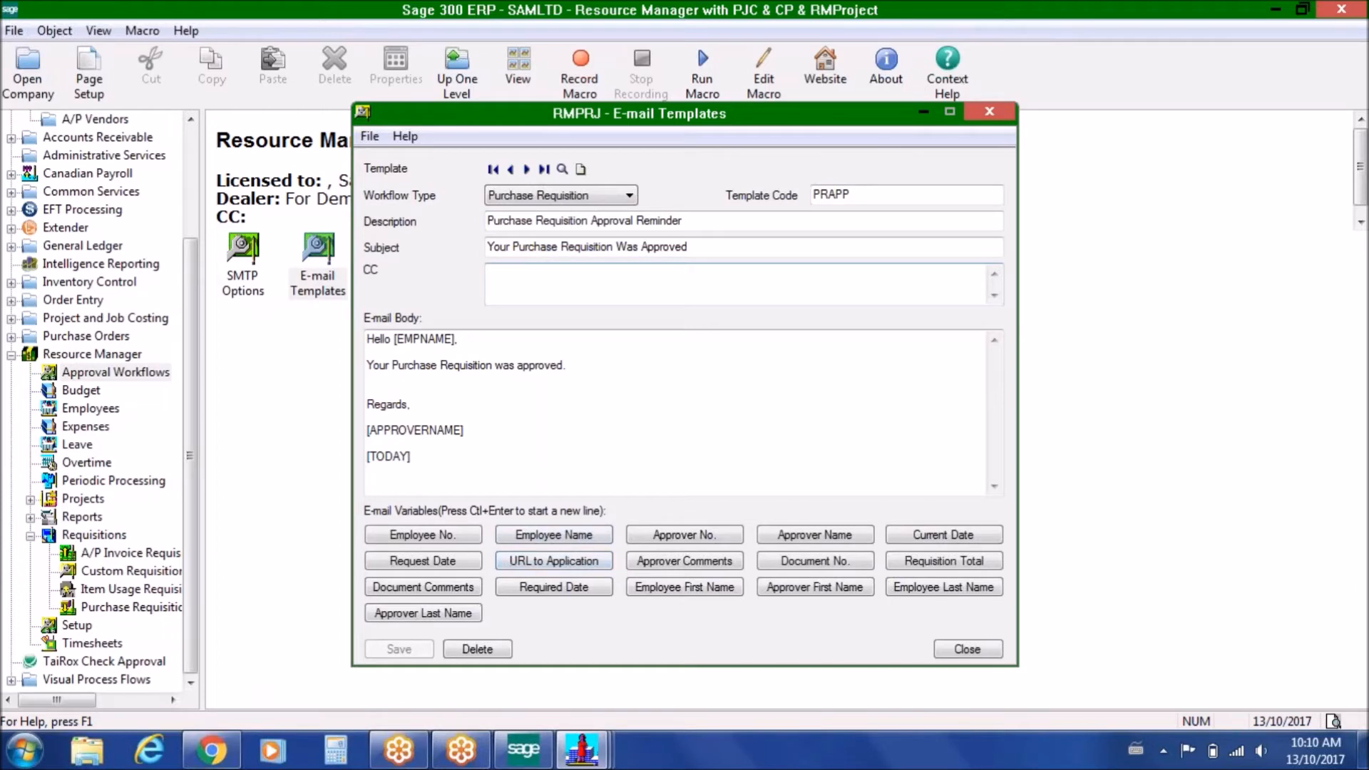
# Review the purchase requisition rejection and submission templates, highlighting their NOTES and URL variables, and close the E-mail Templates window
pyautogui.click(527, 169)
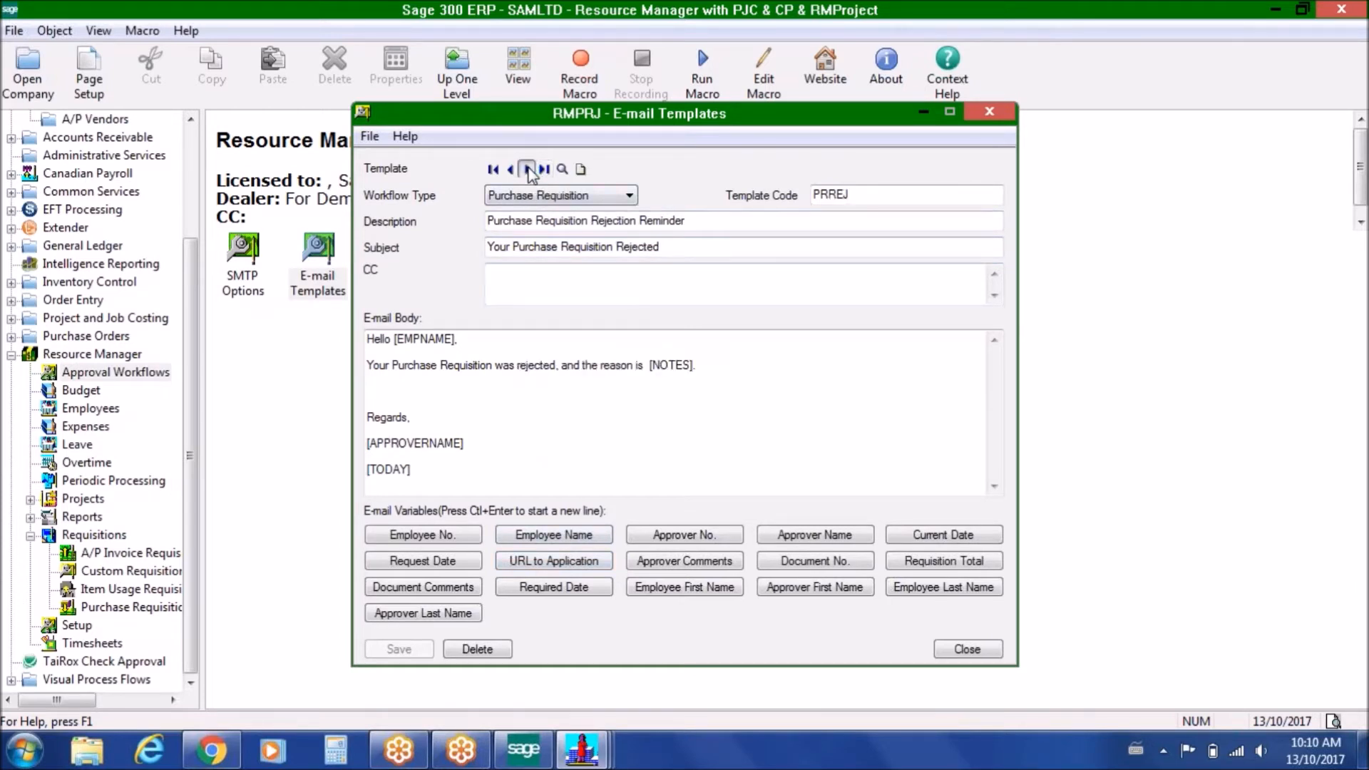
pyautogui.moveTo(651, 367); pyautogui.dragTo(689, 359)
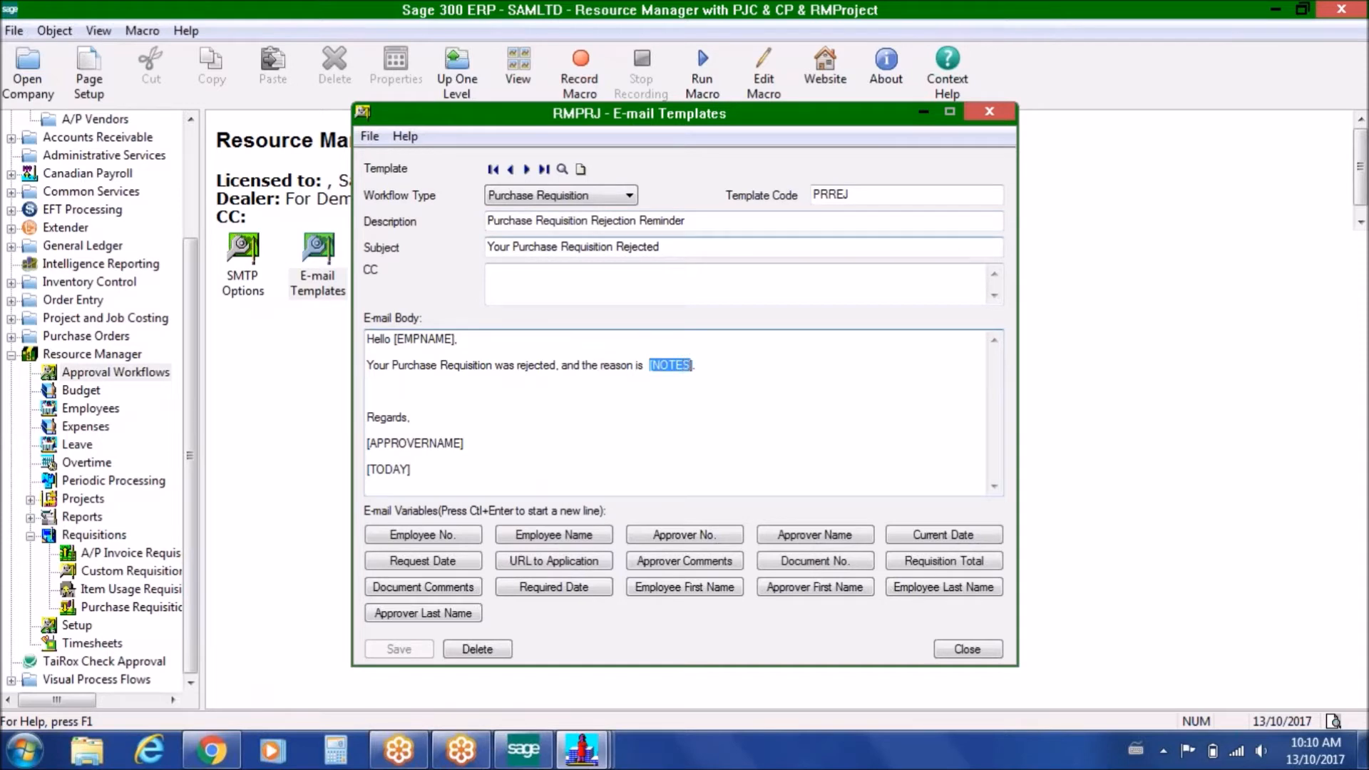
pyautogui.click(527, 168)
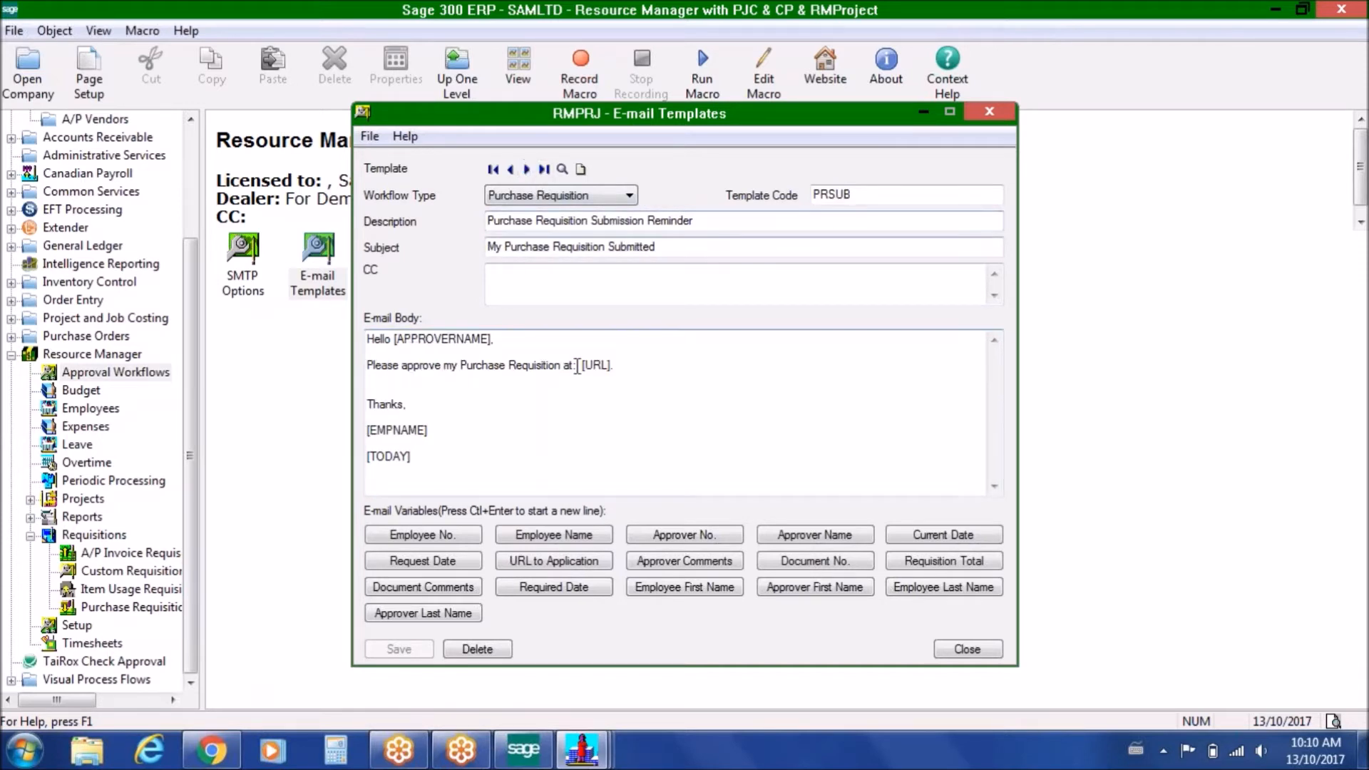
pyautogui.moveTo(582, 365); pyautogui.dragTo(610, 365)
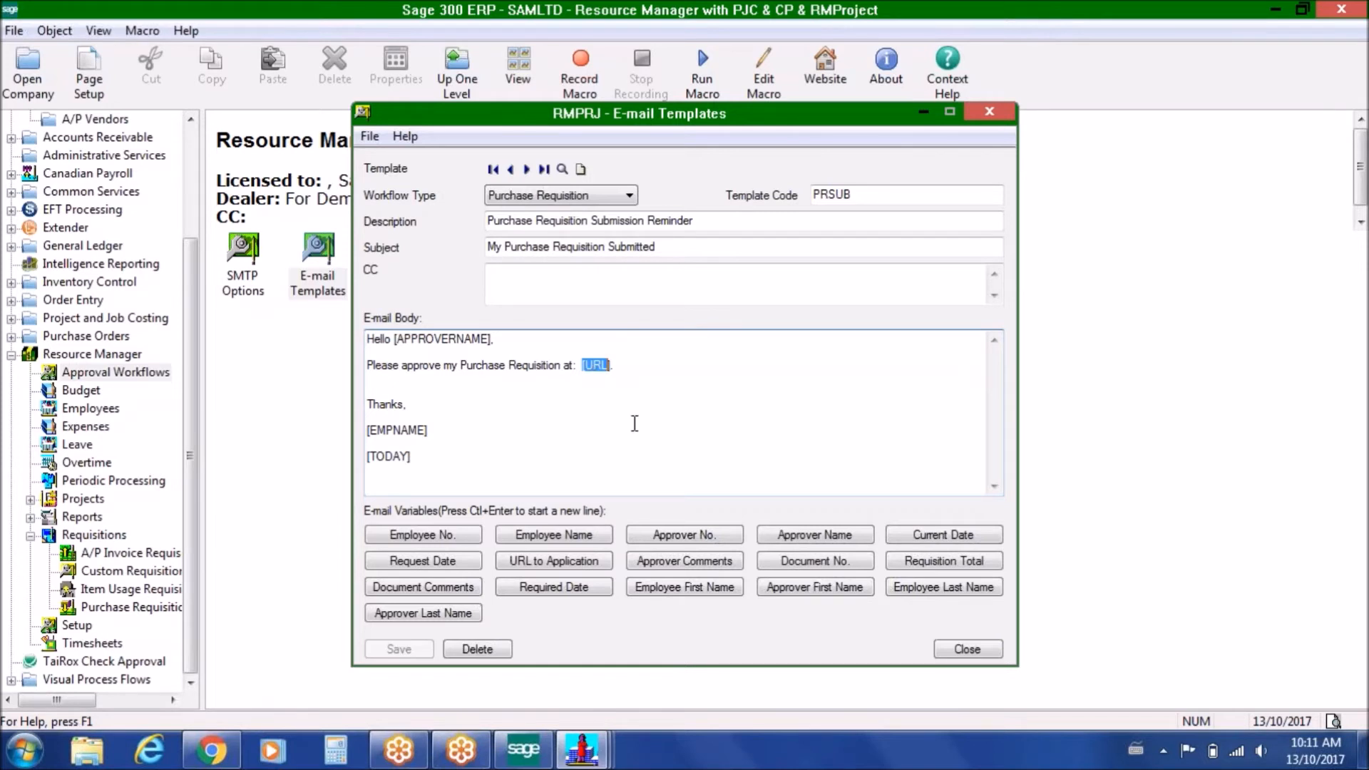
pyautogui.click(964, 648)
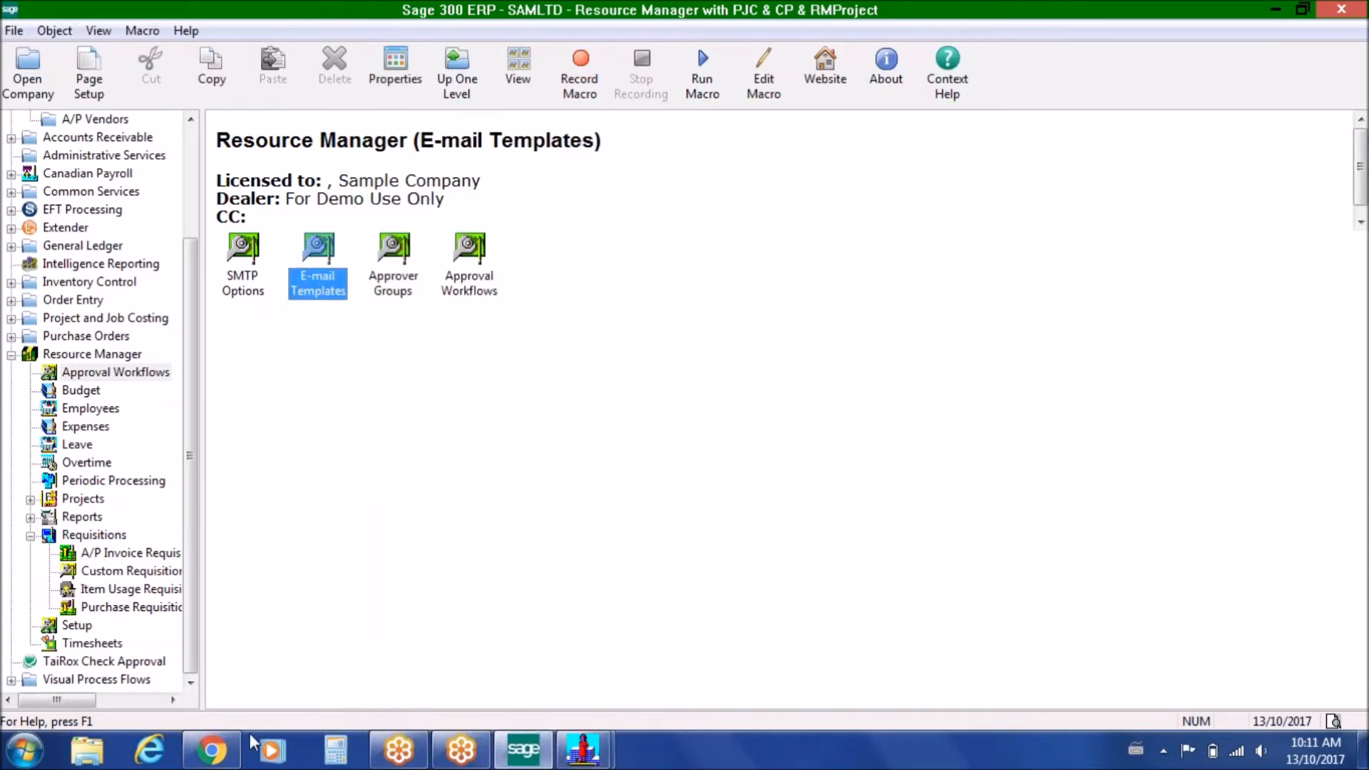
# Switch to the Norming ESS Administration site in Chrome and open the PAYROLL group from ESS Groups
pyautogui.click(239, 747)
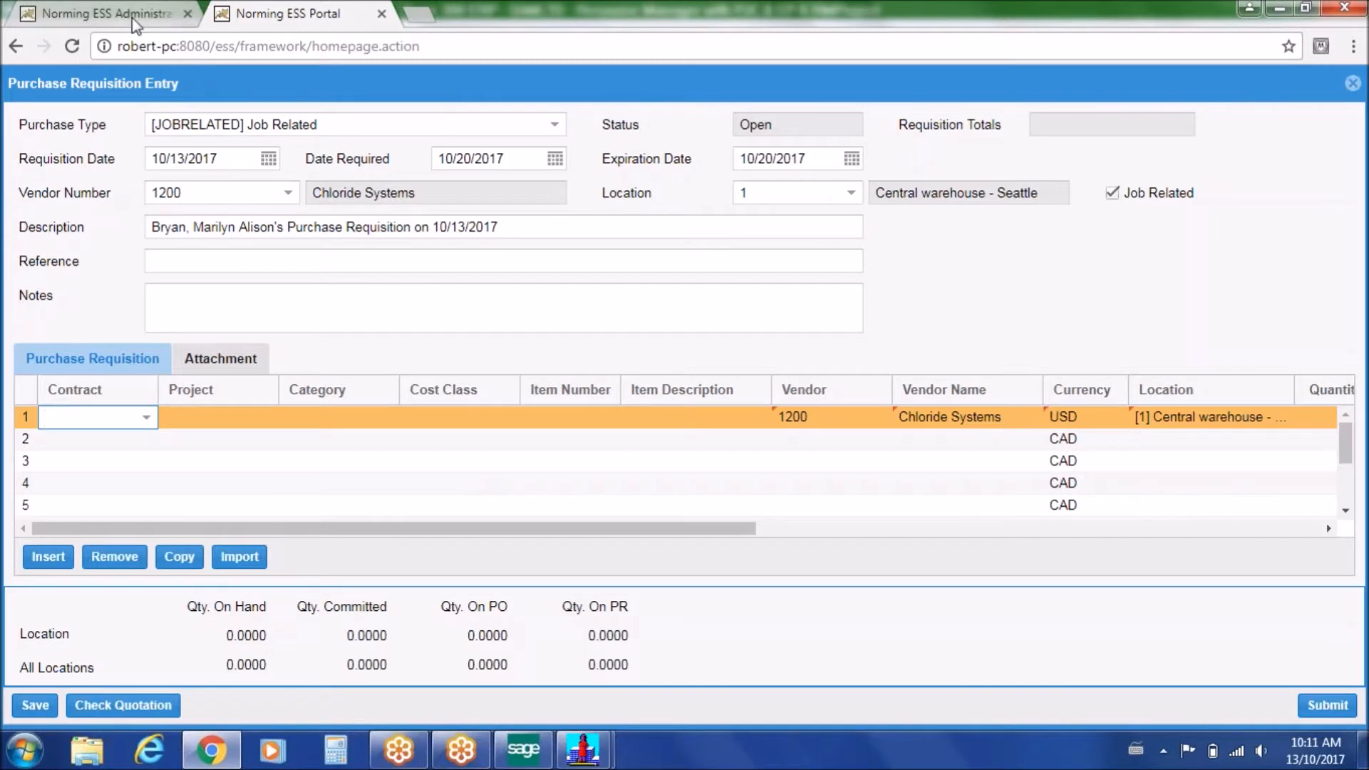
pyautogui.click(107, 13)
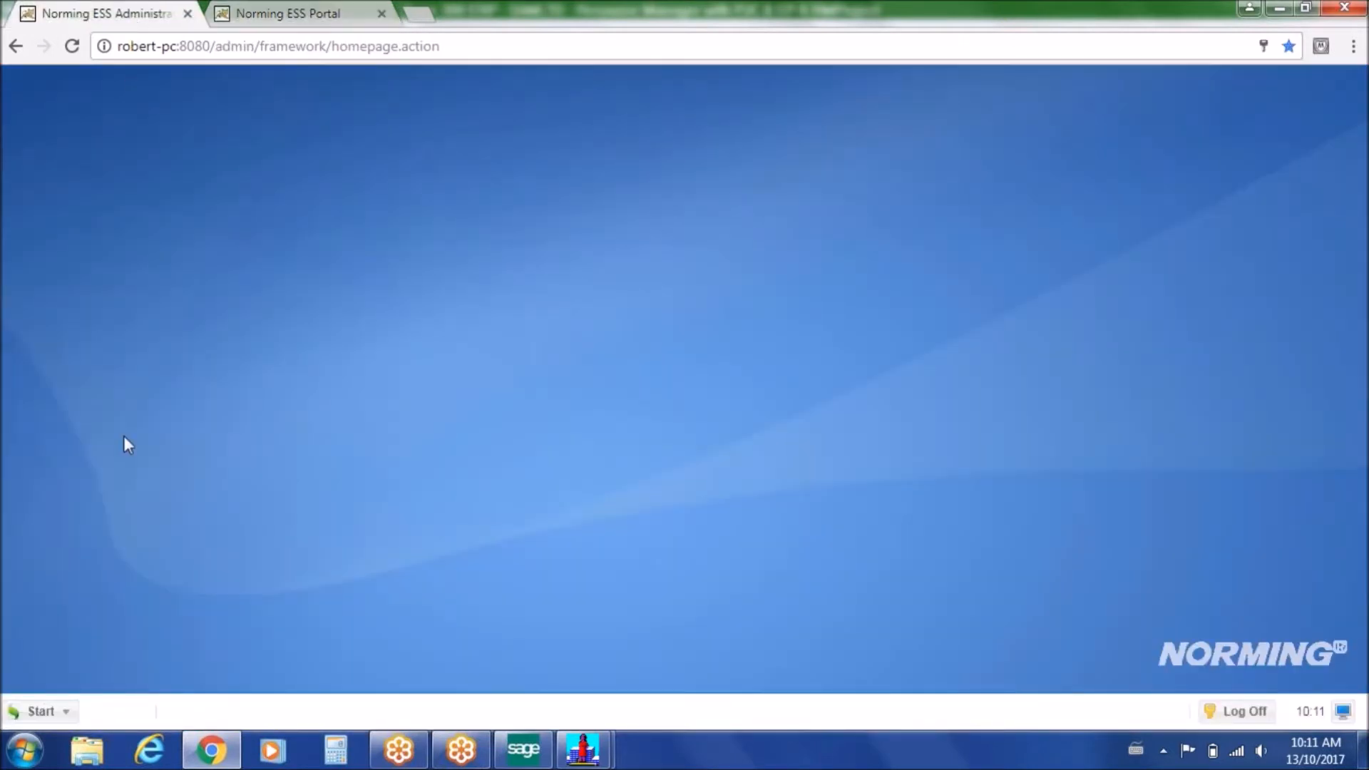
pyautogui.click(41, 711)
pyautogui.moveTo(153, 477)
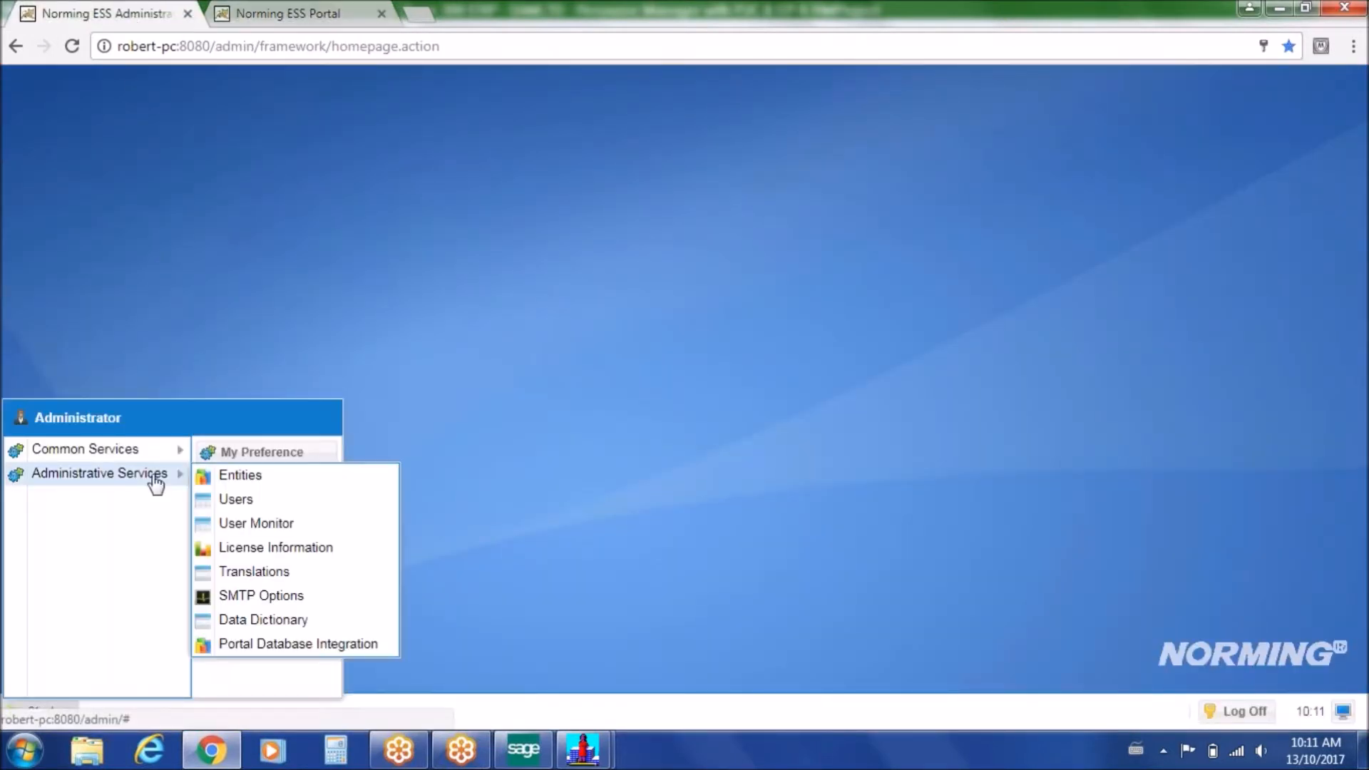
pyautogui.moveTo(174, 449)
pyautogui.click(233, 451)
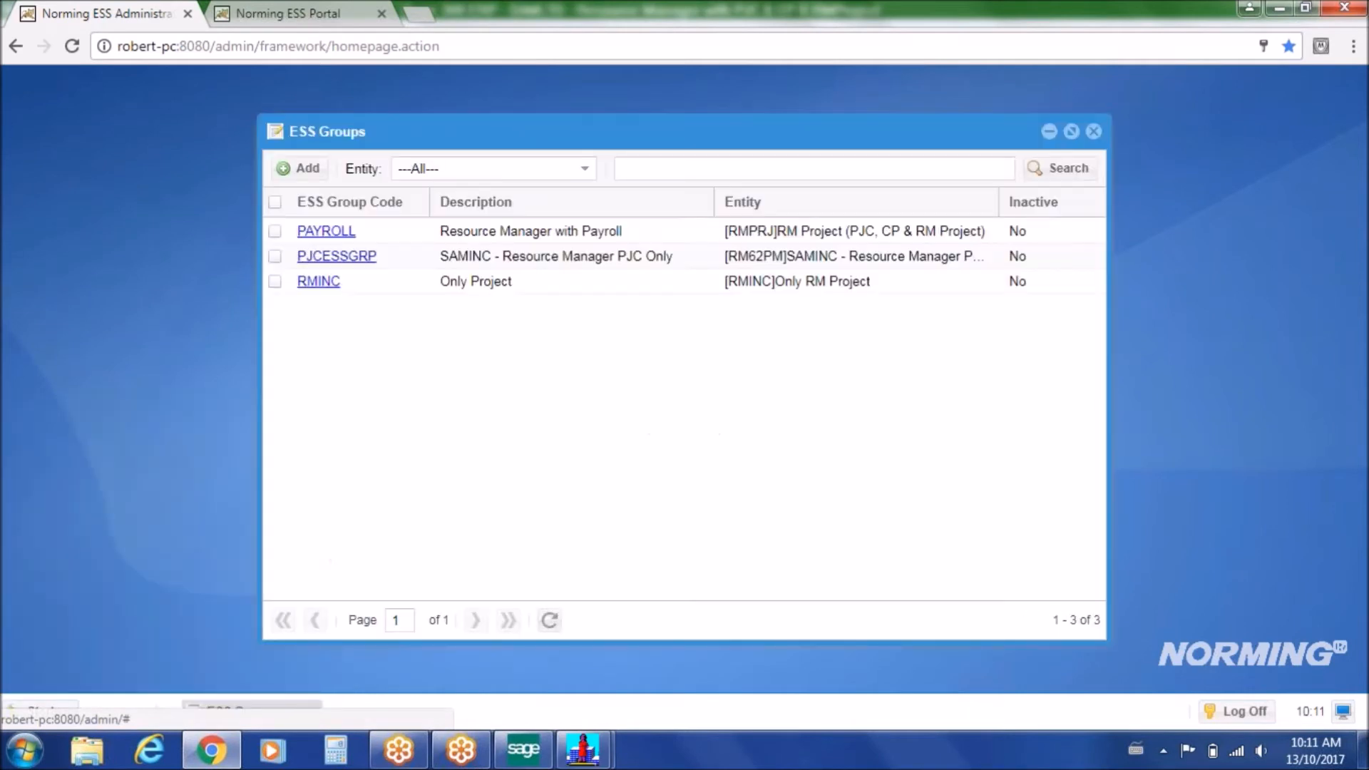
pyautogui.click(316, 229)
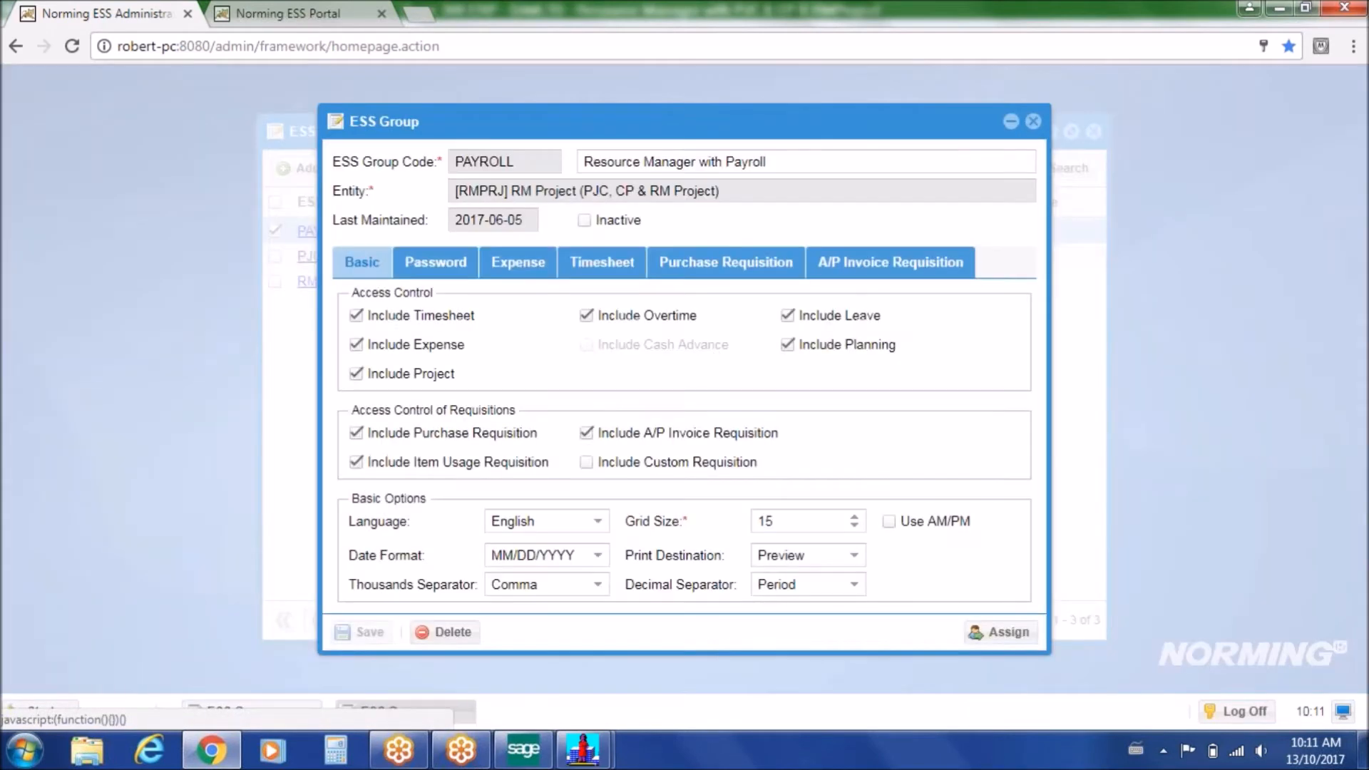
# Review the PAYROLL group's Purchase Requisition and A/P Invoice Requisition settings, and close the group and the ESS Groups list
pyautogui.click(764, 280)
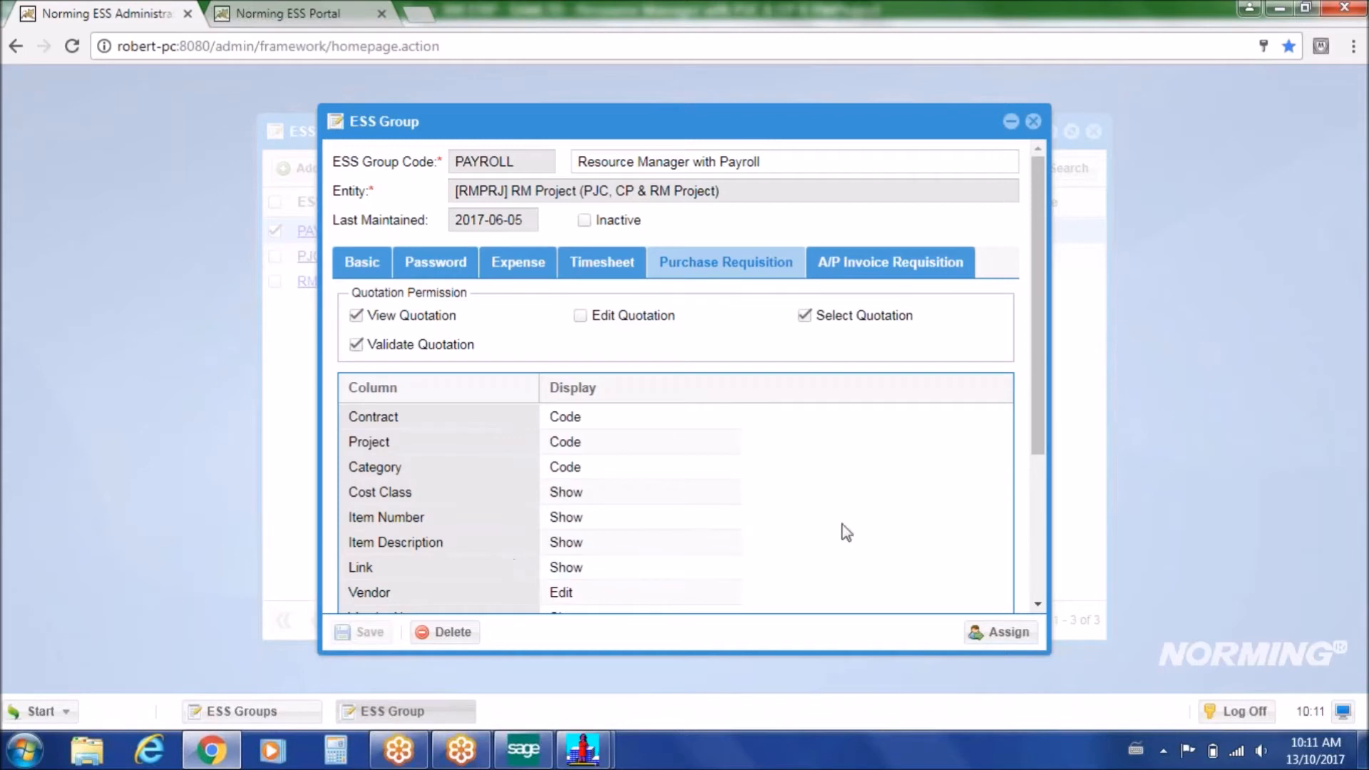
pyautogui.moveTo(1039, 429); pyautogui.dragTo(1034, 327)
pyautogui.click(868, 265)
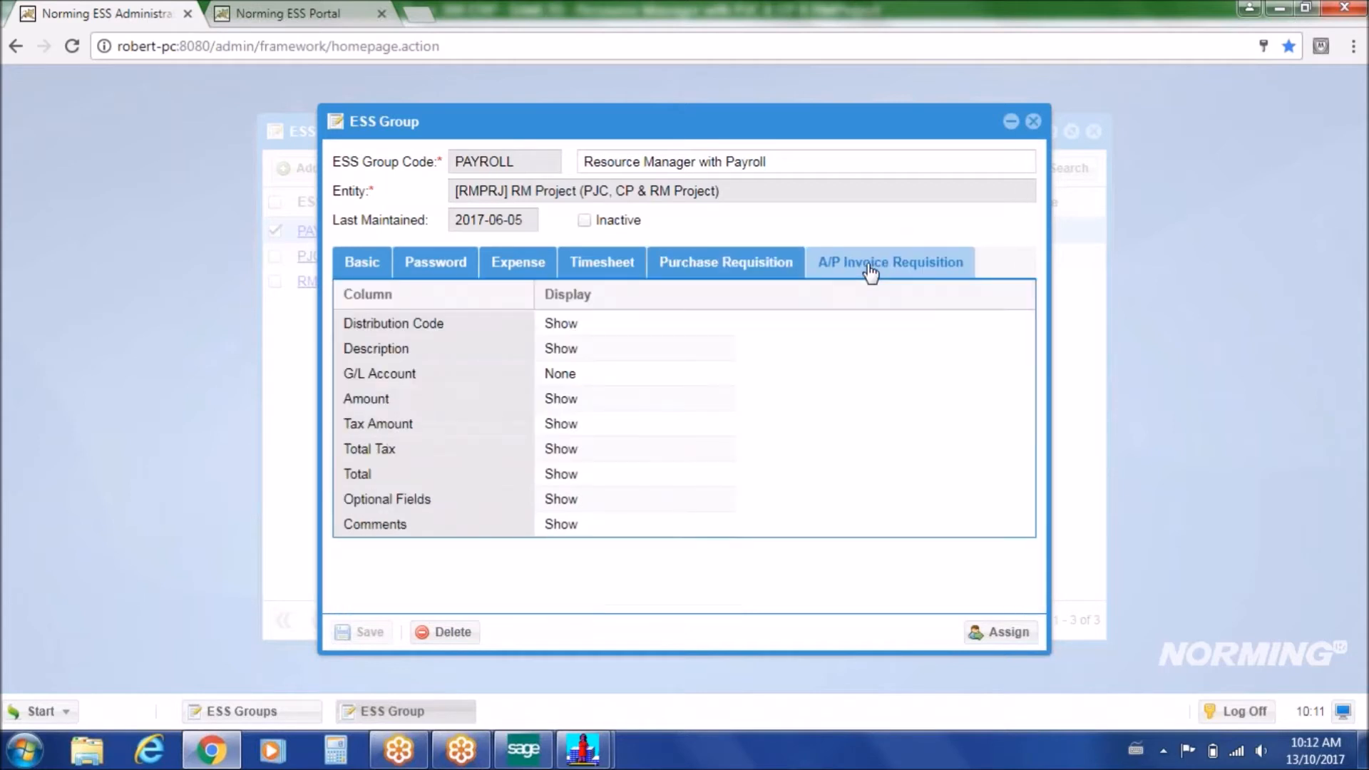
pyautogui.click(1033, 121)
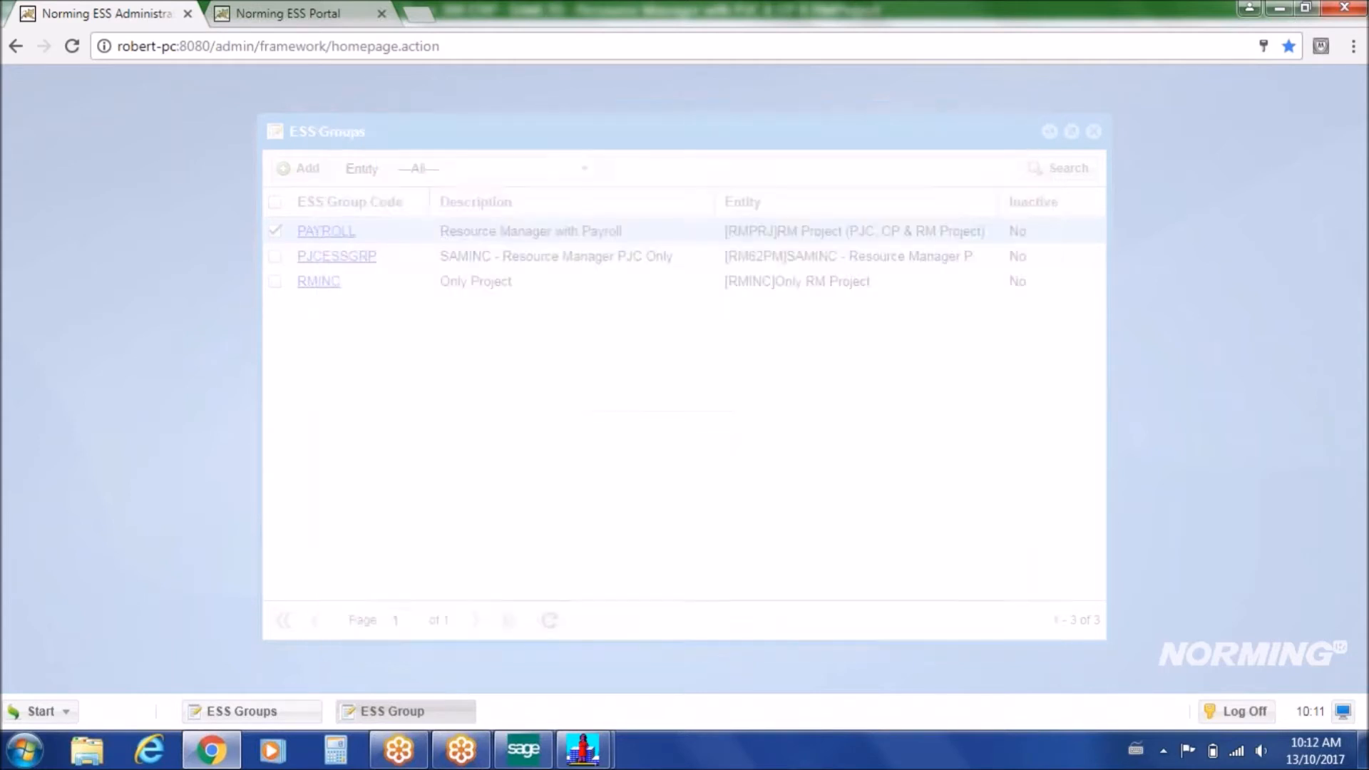
pyautogui.click(1093, 133)
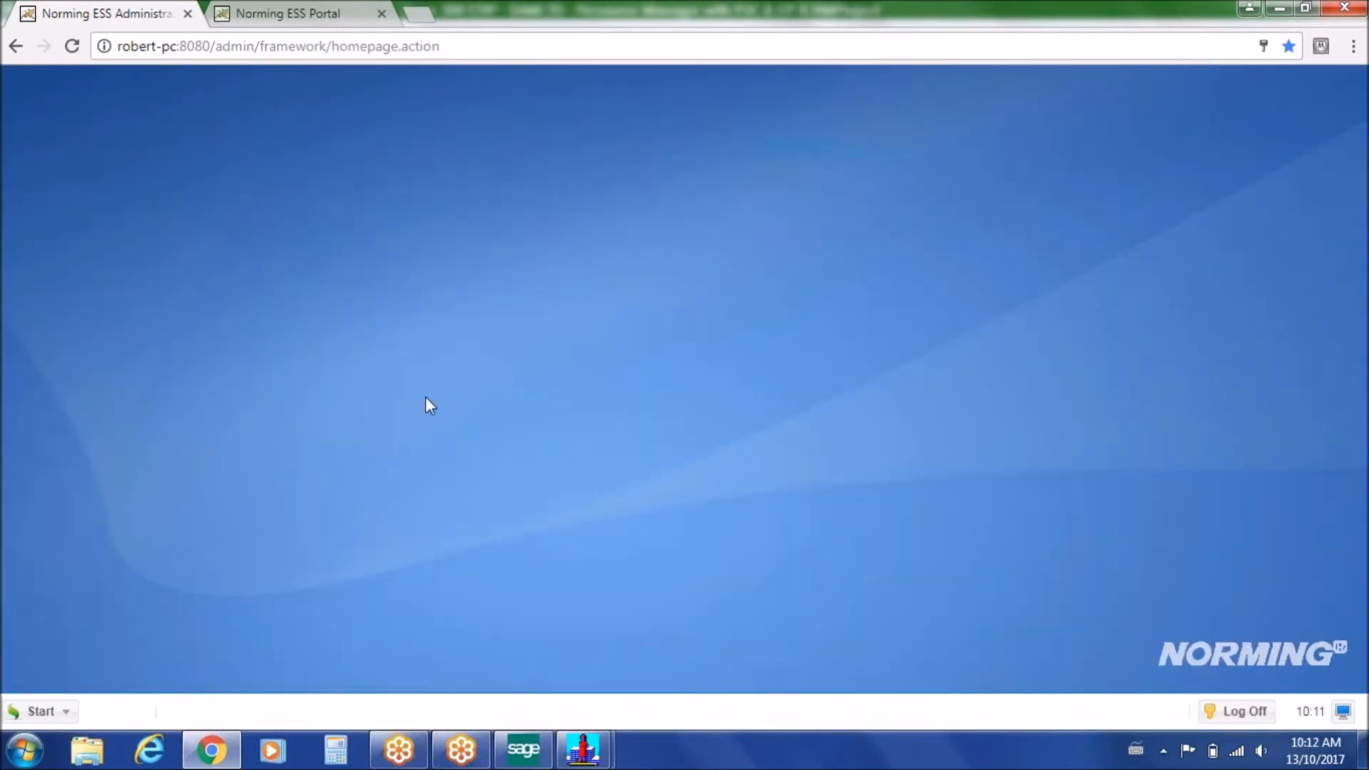
# View the Data Dictionary from the portal's Administrative Services and close it
pyautogui.click(39, 713)
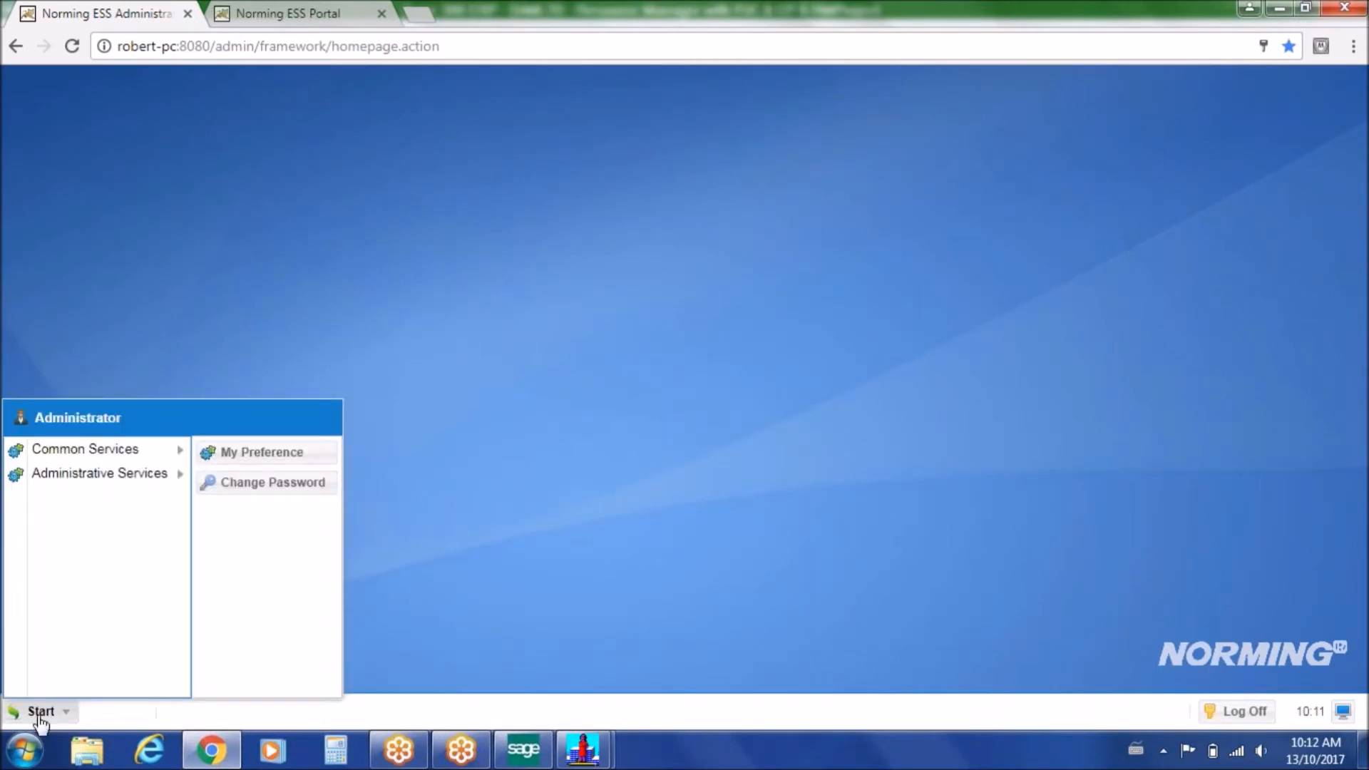
pyautogui.moveTo(107, 474)
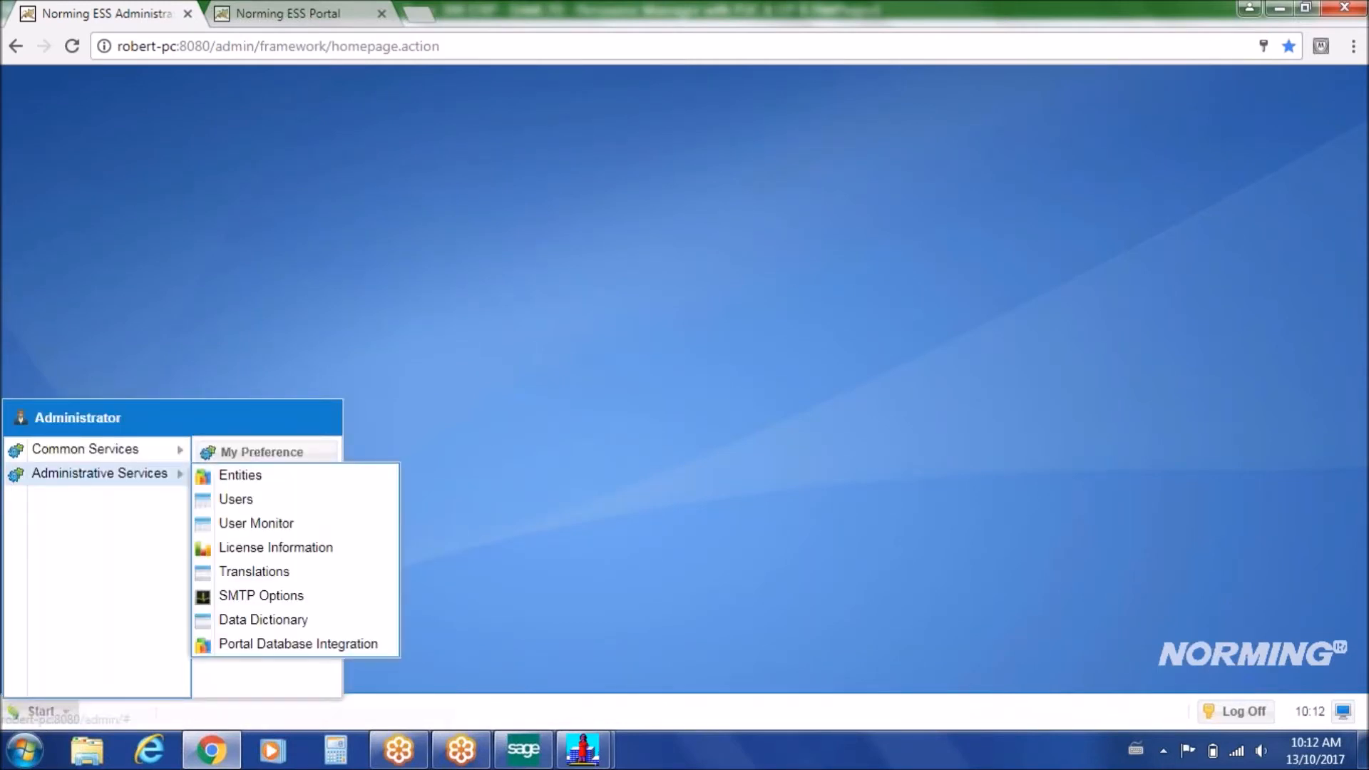
pyautogui.click(253, 620)
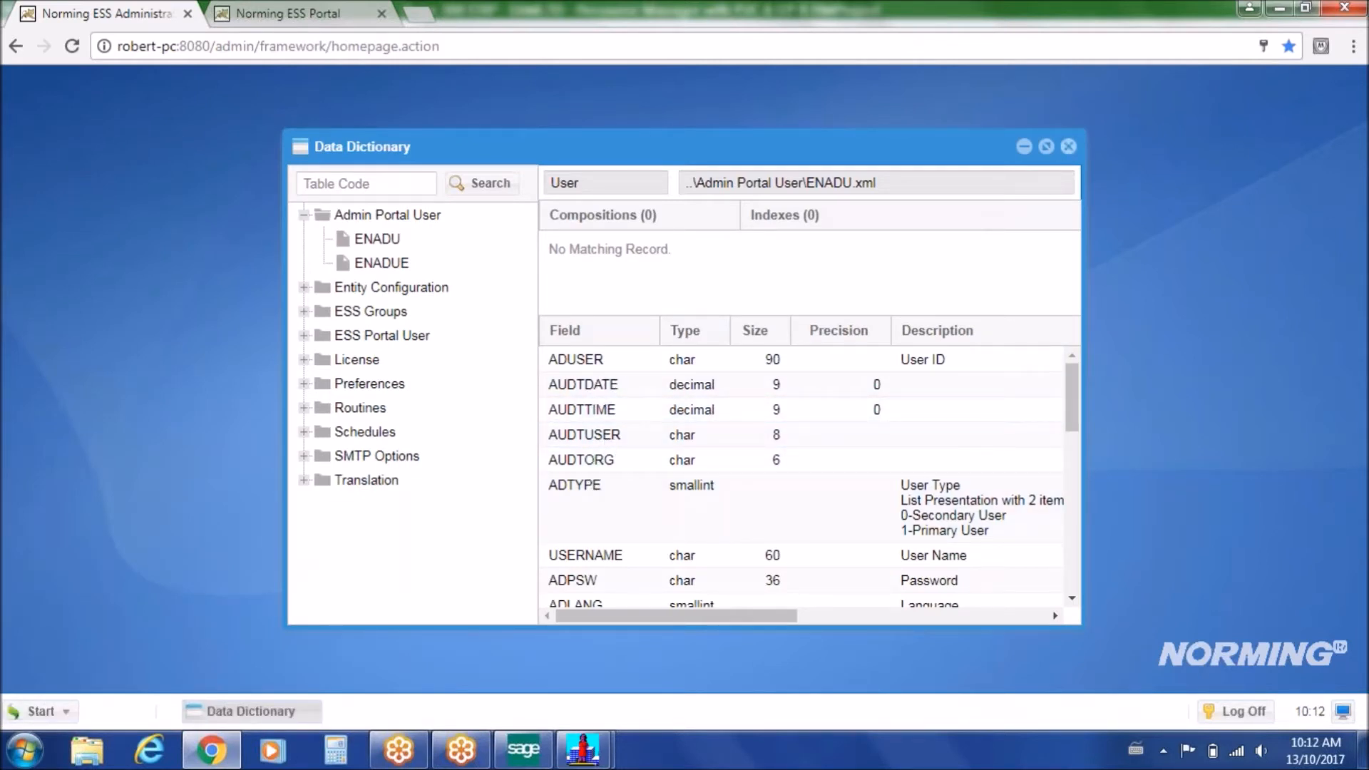
pyautogui.click(1068, 146)
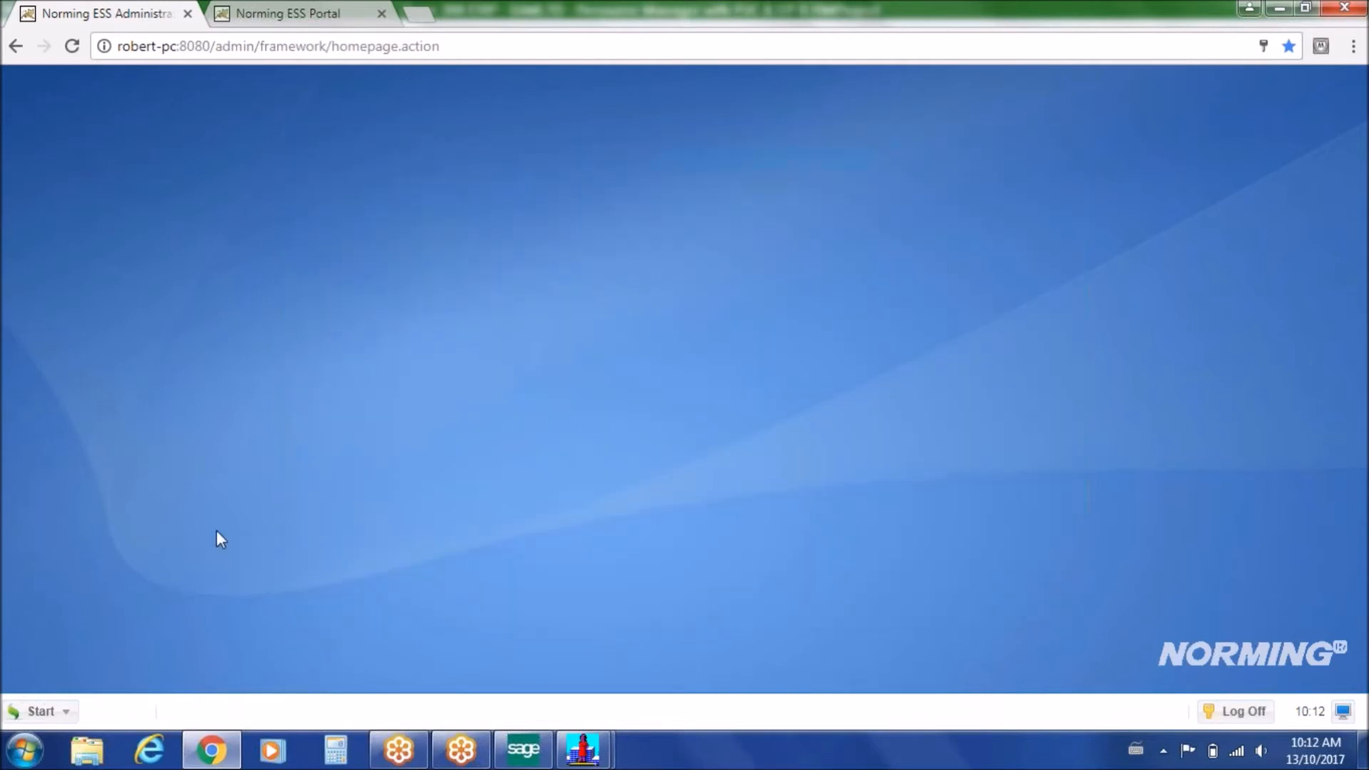
# Open Translations from the Administrative Services, view the caption codes' language columns through to Spanish, and close the window
pyautogui.click(41, 710)
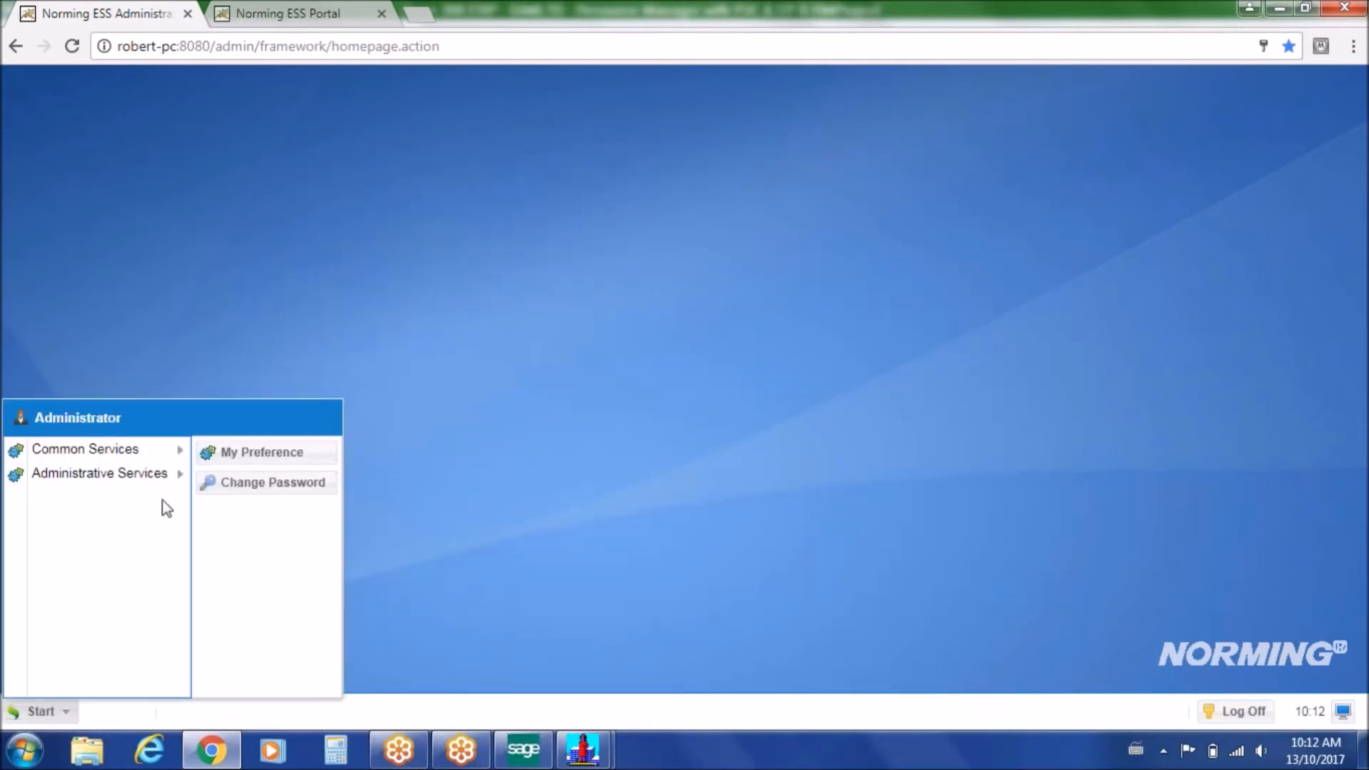
pyautogui.moveTo(169, 474)
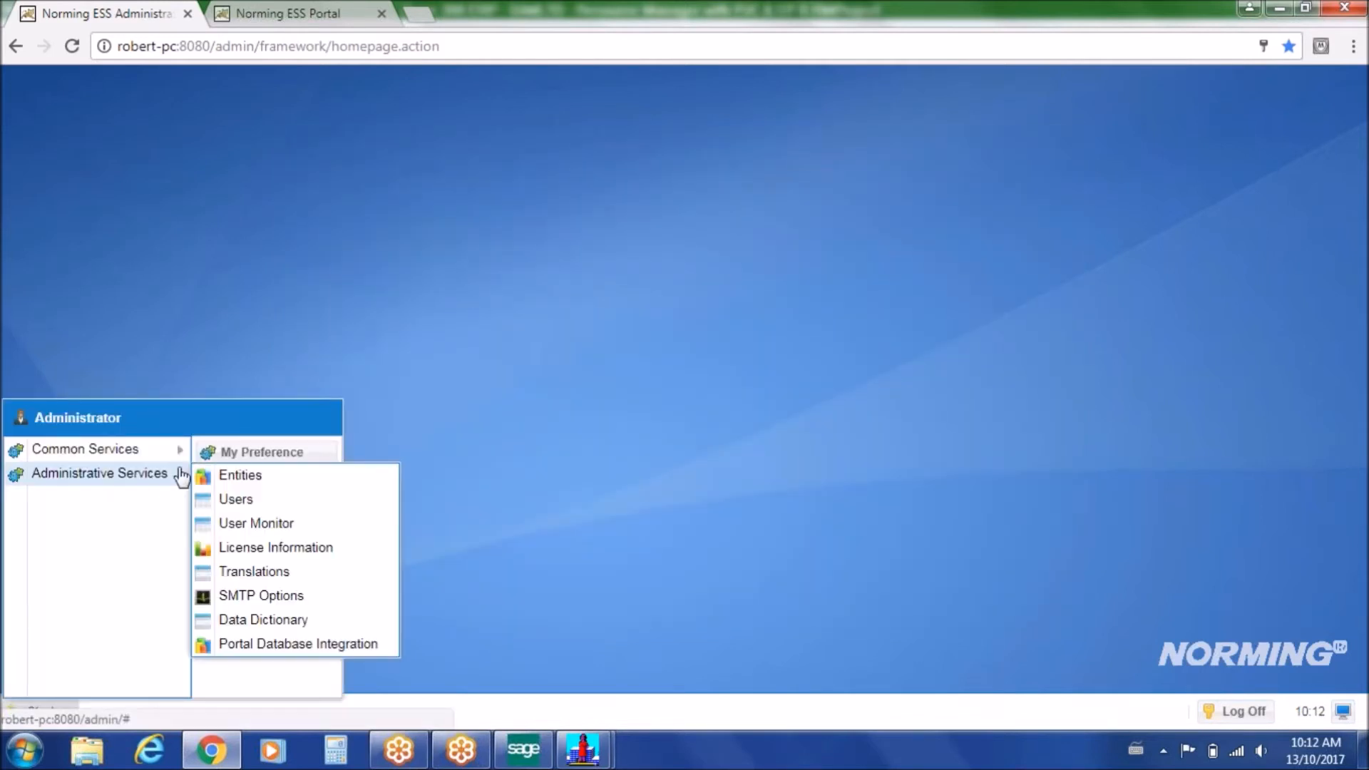
pyautogui.click(264, 574)
pyautogui.moveTo(748, 579); pyautogui.dragTo(956, 552)
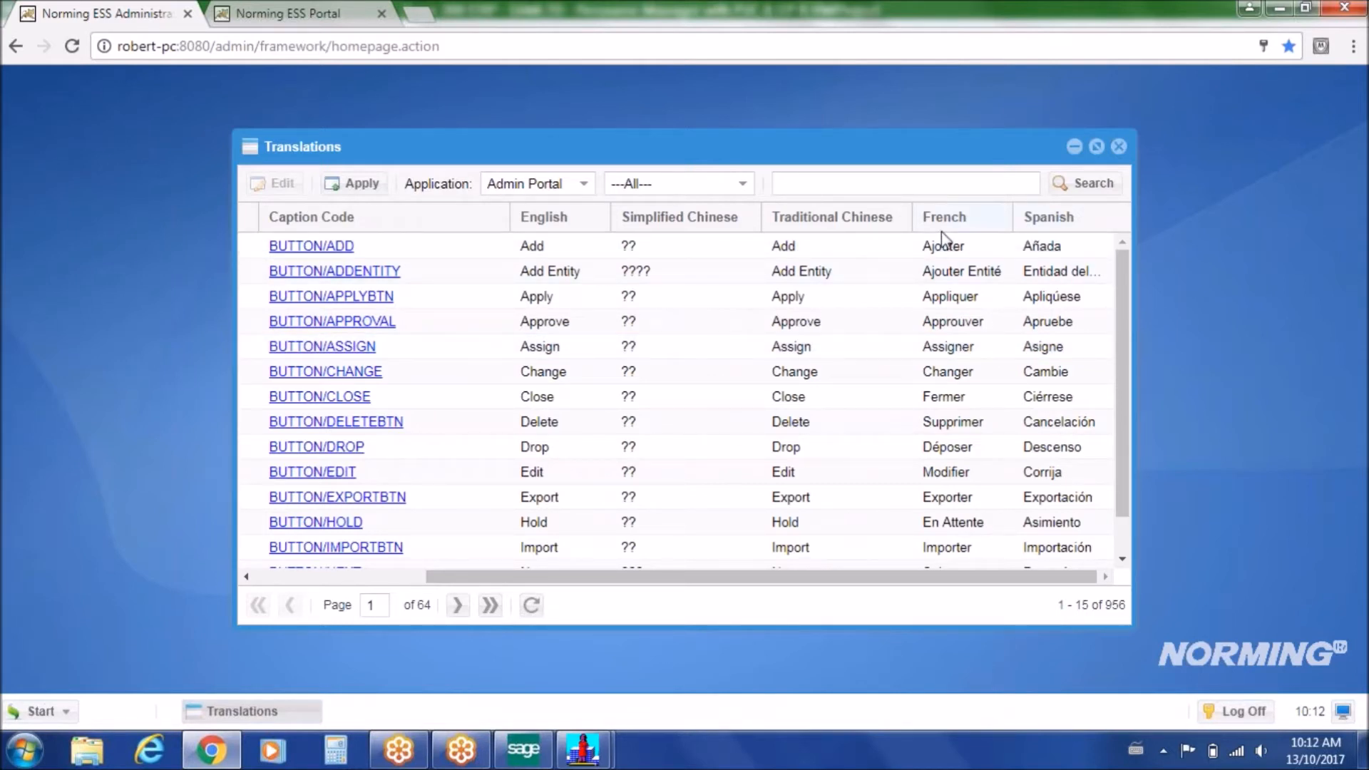
pyautogui.click(1118, 146)
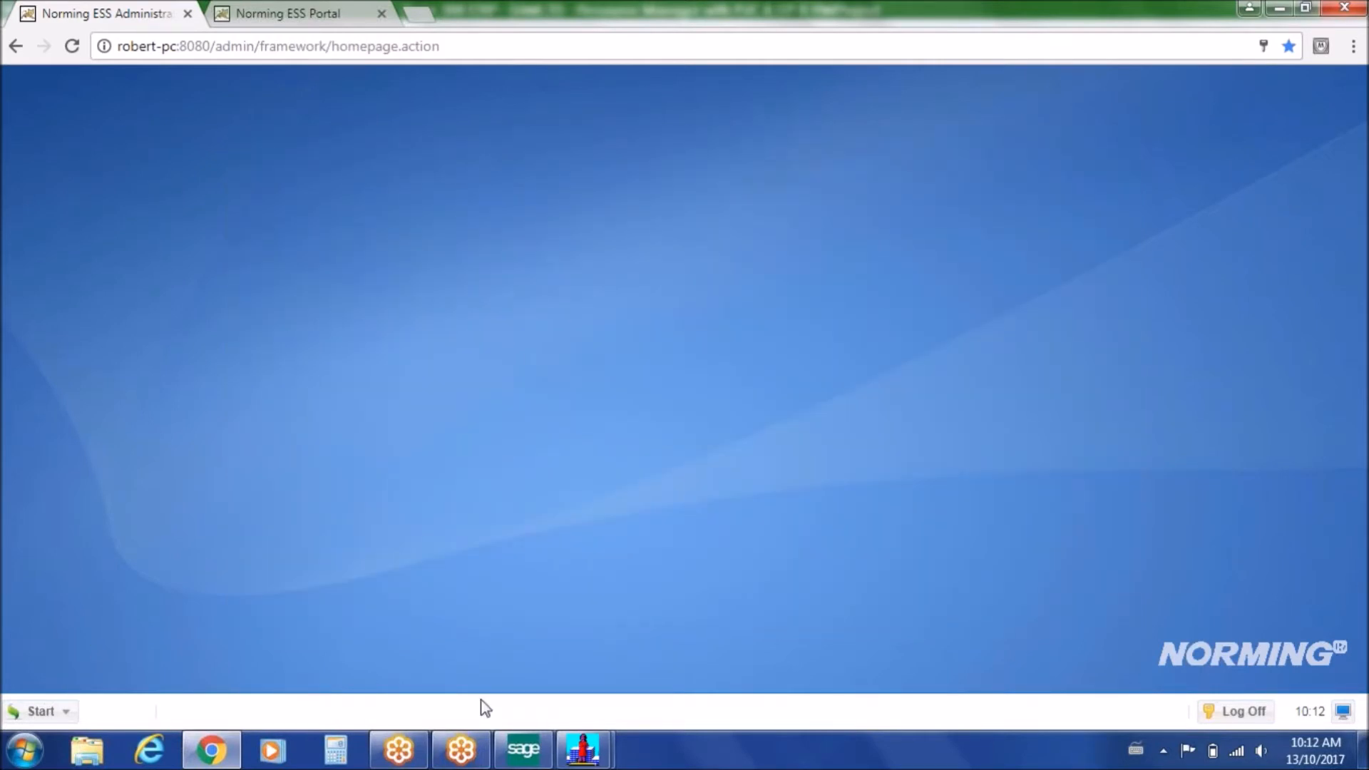
# Switch to the Norming ESS Portal's purchase requisition and set contract 120-1200-10 and project 1001 on line 1
pyautogui.click(529, 745)
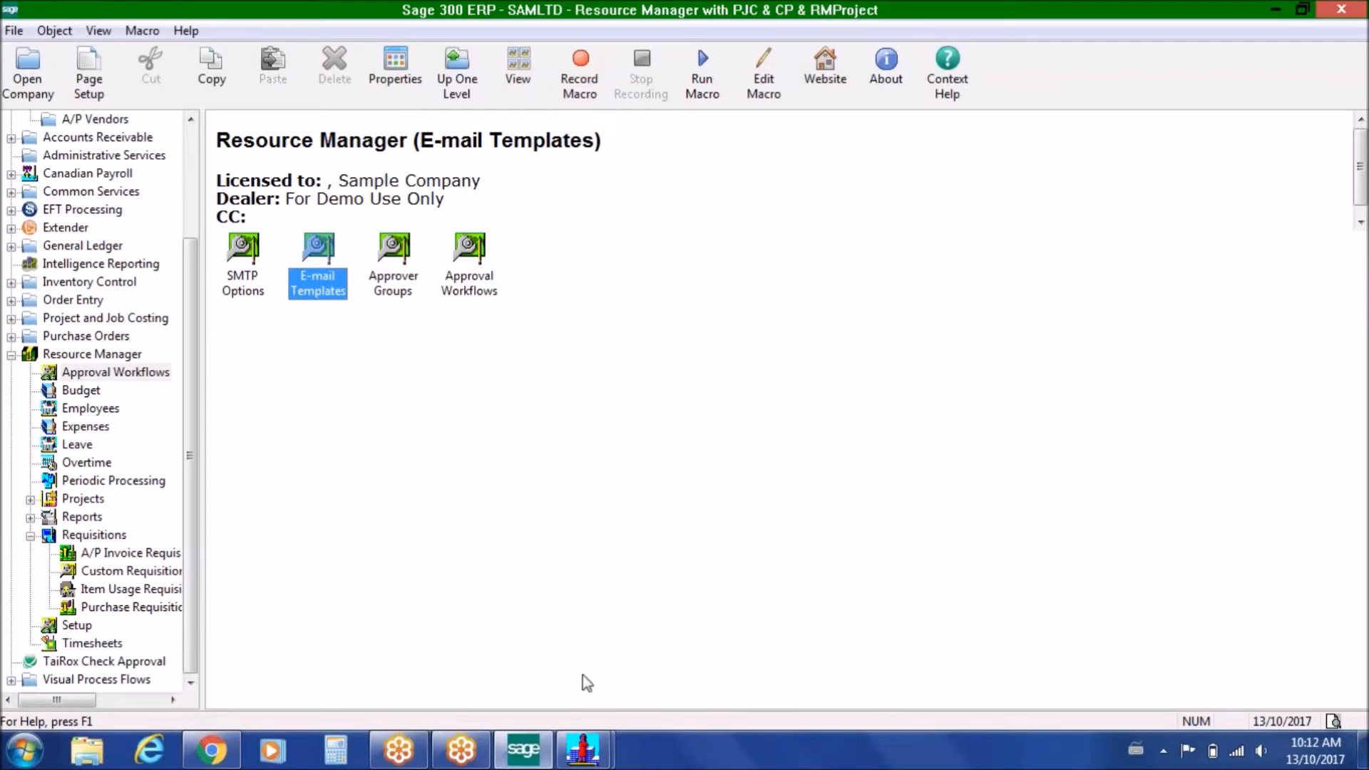
pyautogui.click(214, 749)
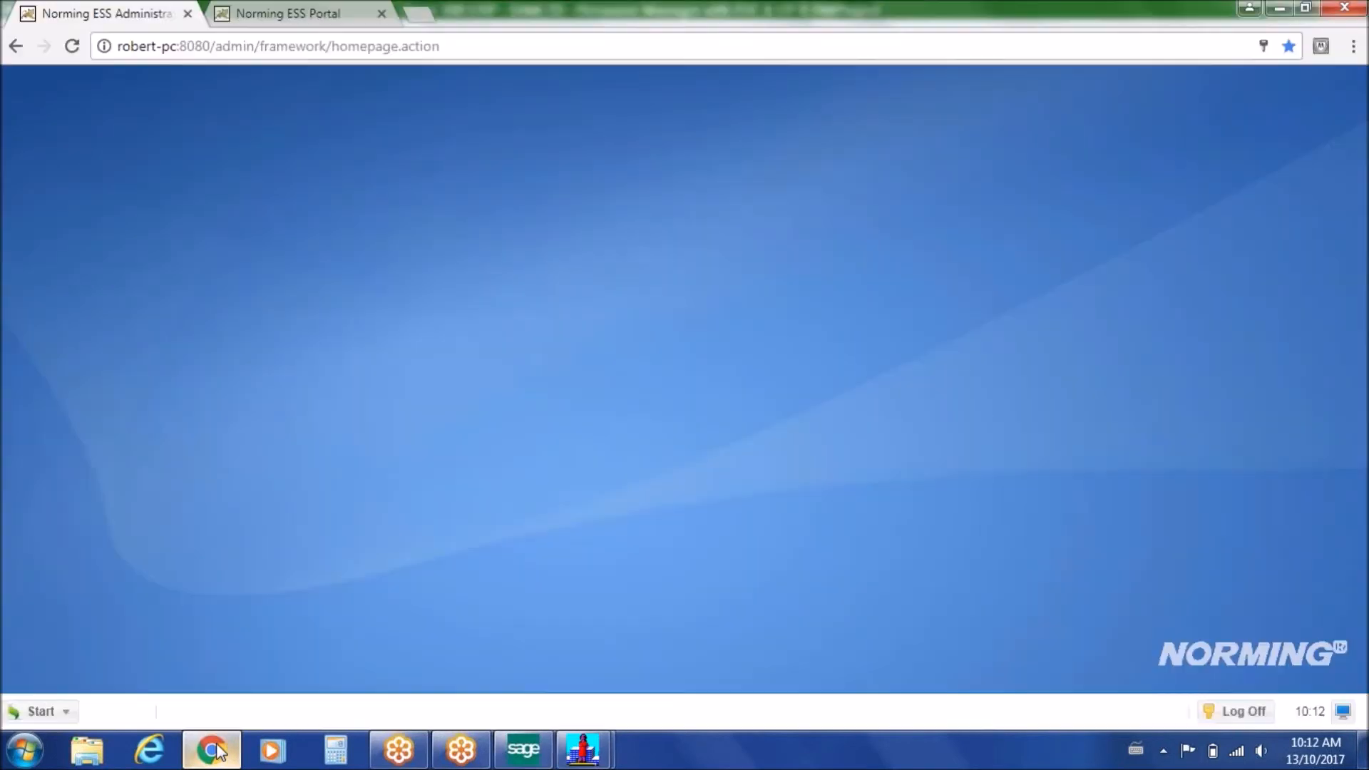
pyautogui.click(258, 16)
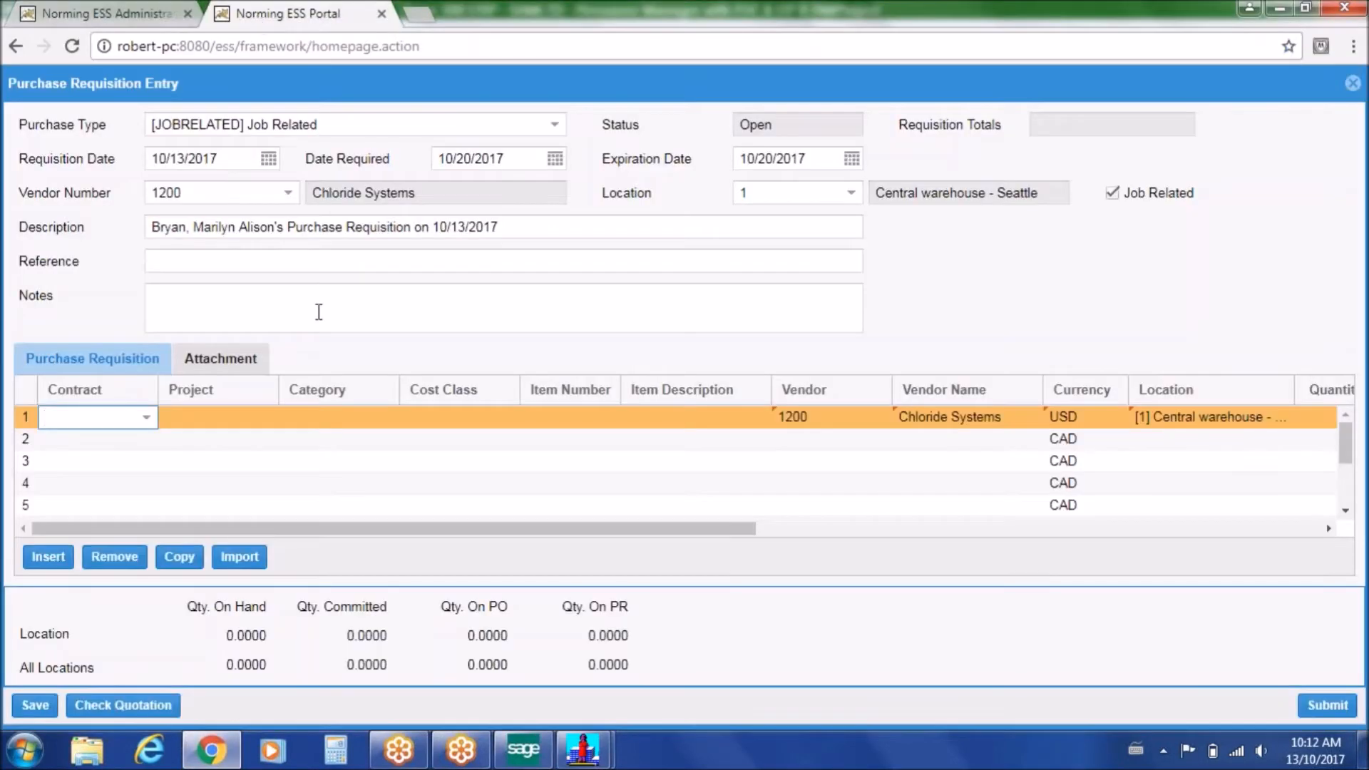
pyautogui.click(147, 420)
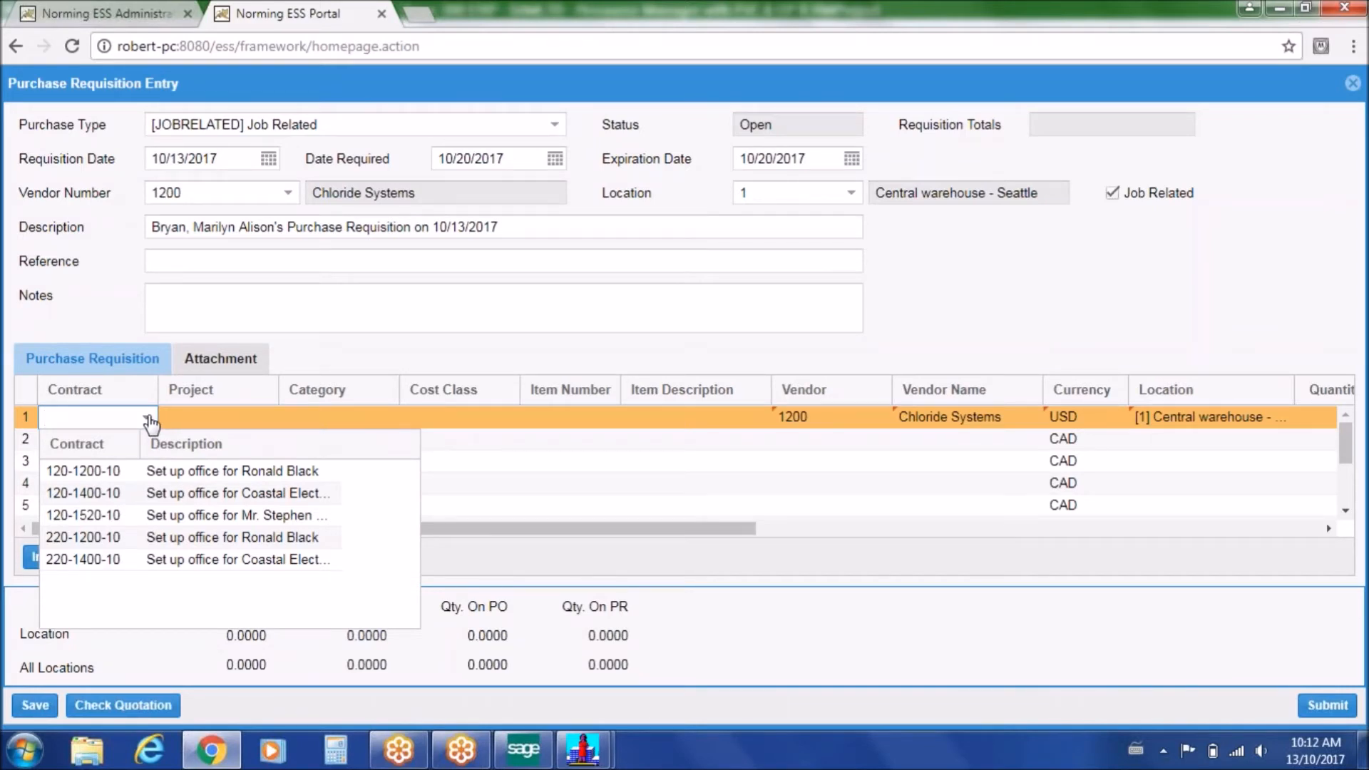
pyautogui.click(171, 470)
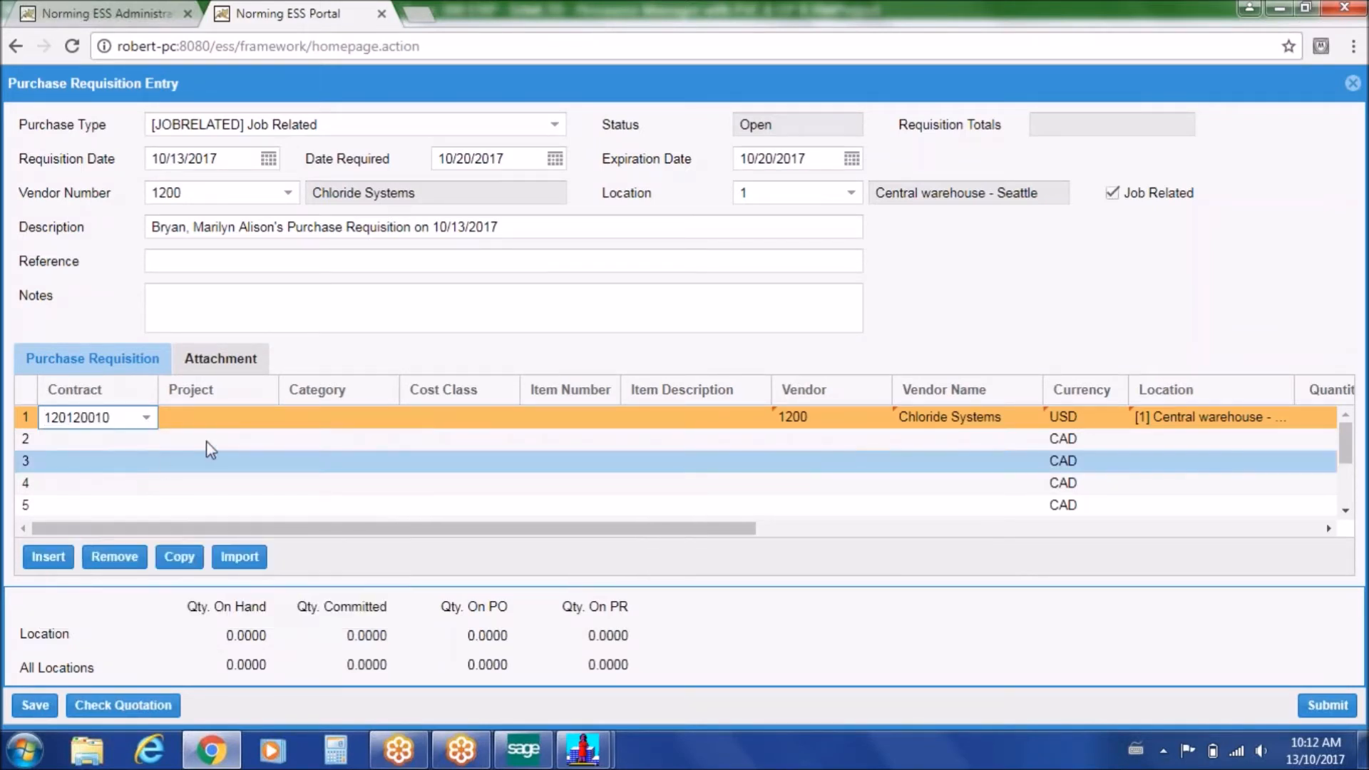
pyautogui.click(266, 418)
pyautogui.click(268, 421)
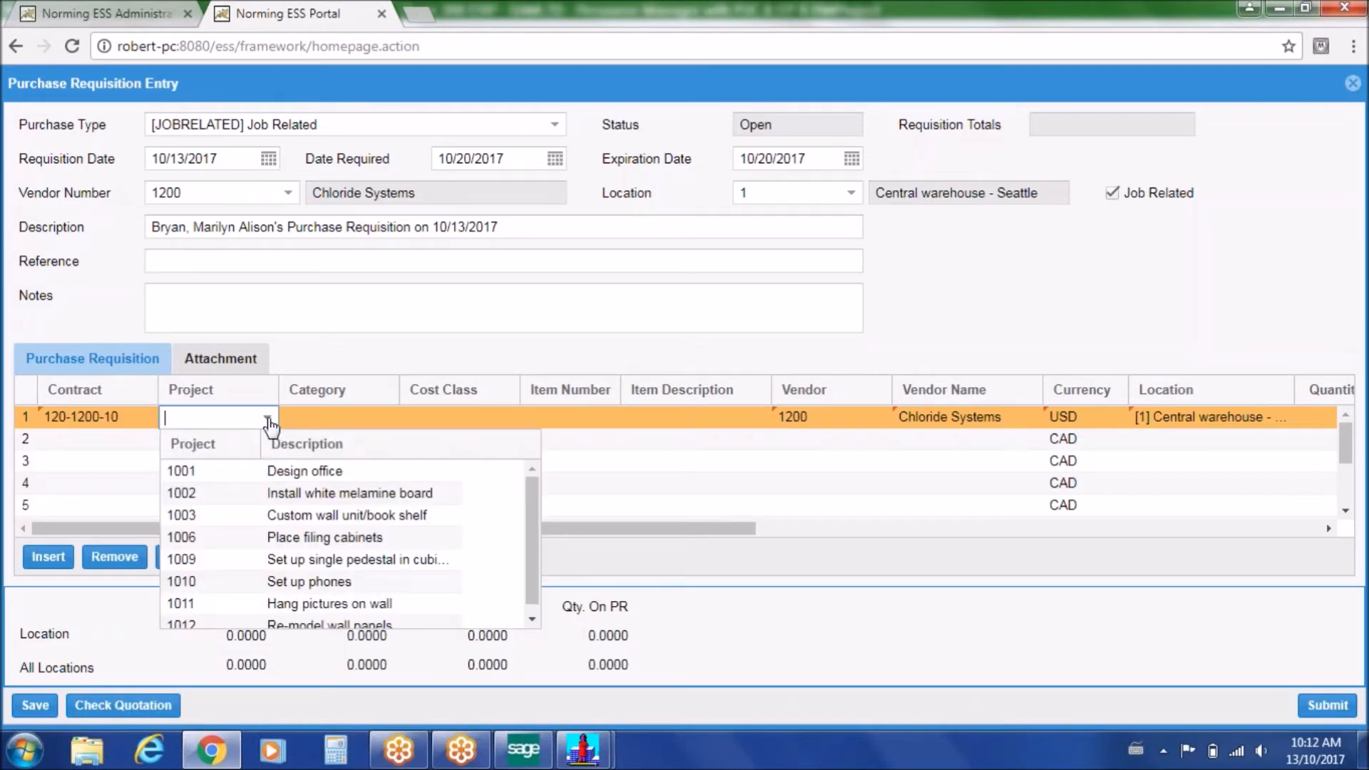
pyautogui.click(216, 471)
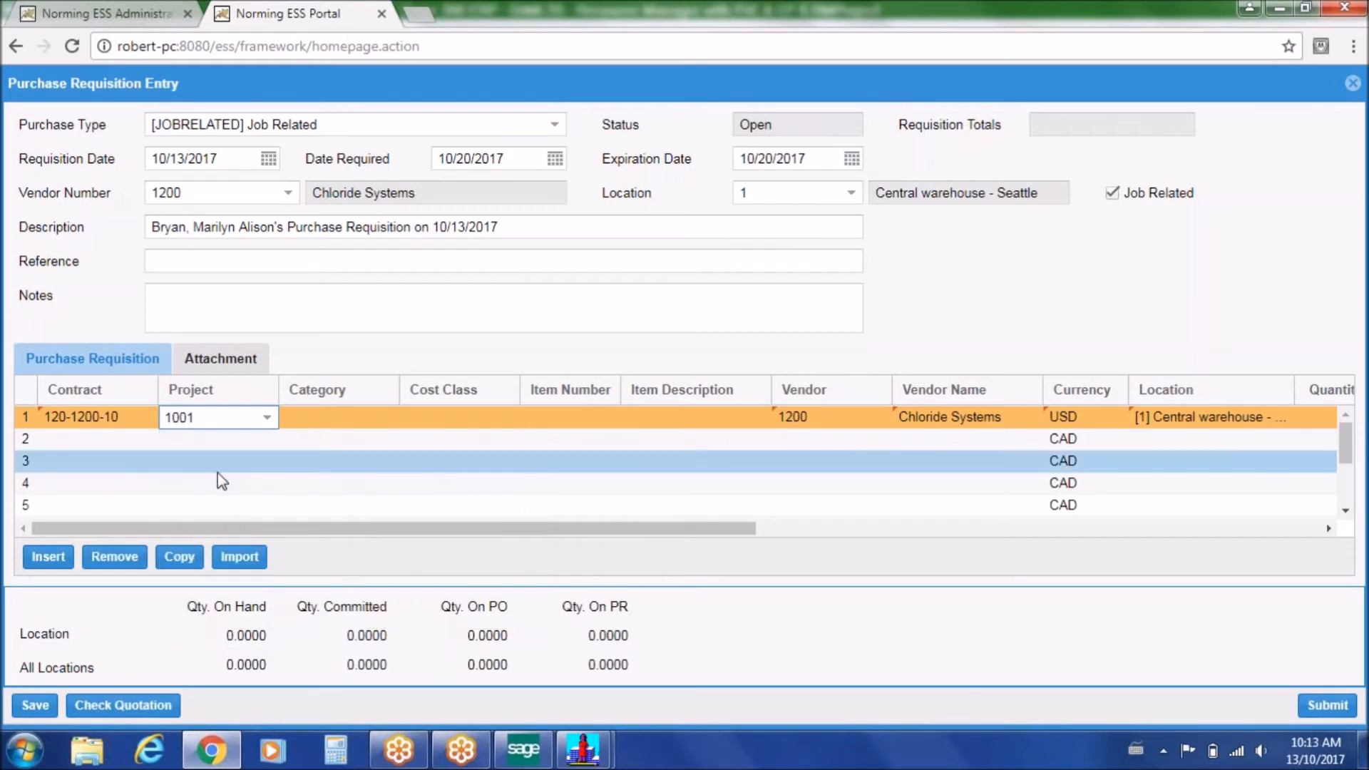
# Set line 1's category to MGTLABOR and its item number to 100010
pyautogui.click(392, 419)
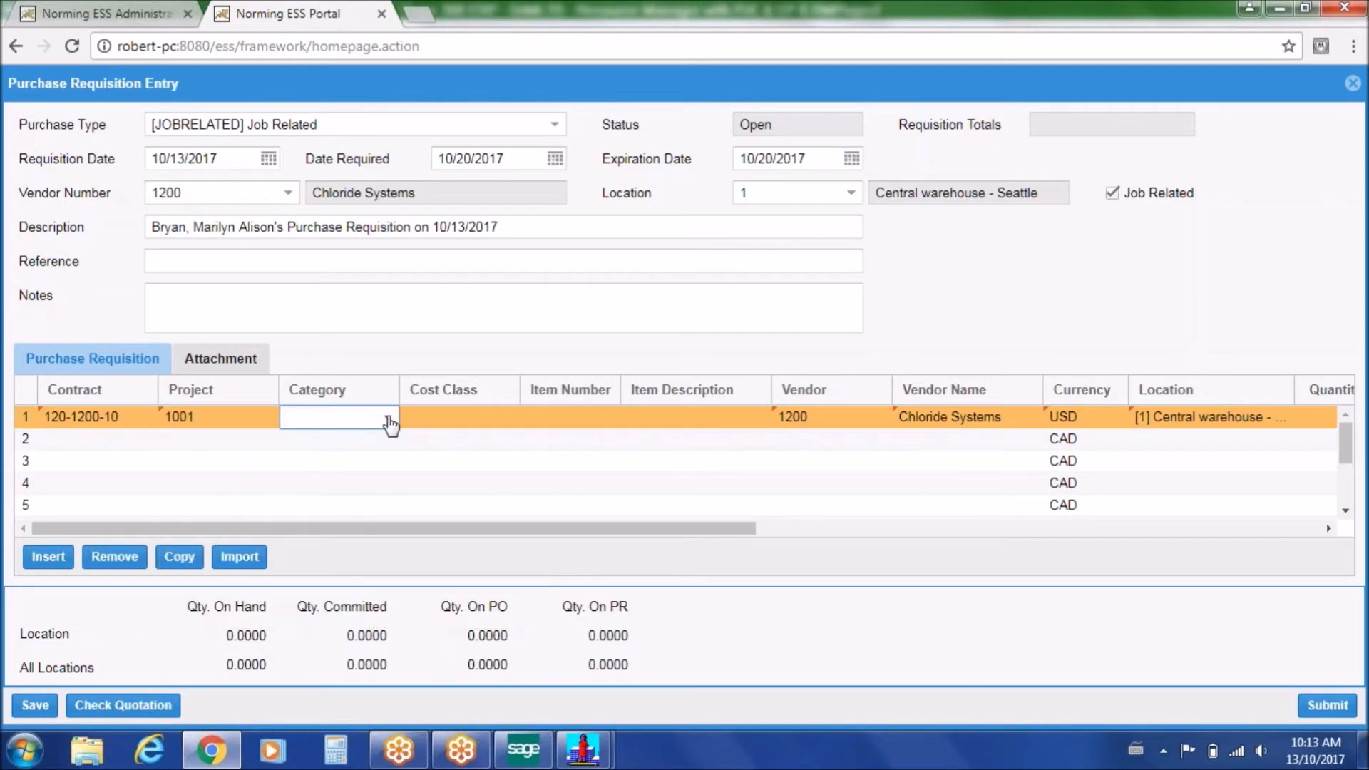
pyautogui.click(389, 422)
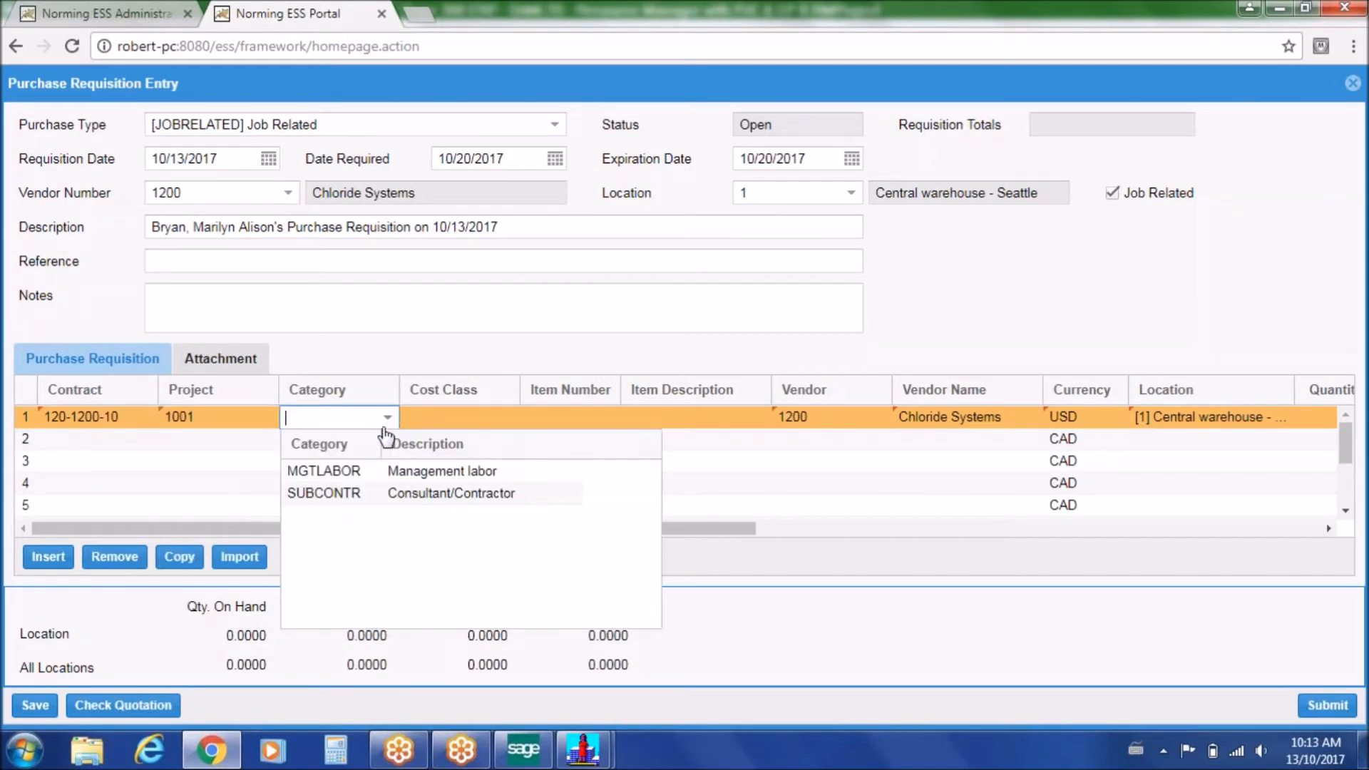
pyautogui.click(341, 470)
pyautogui.click(602, 420)
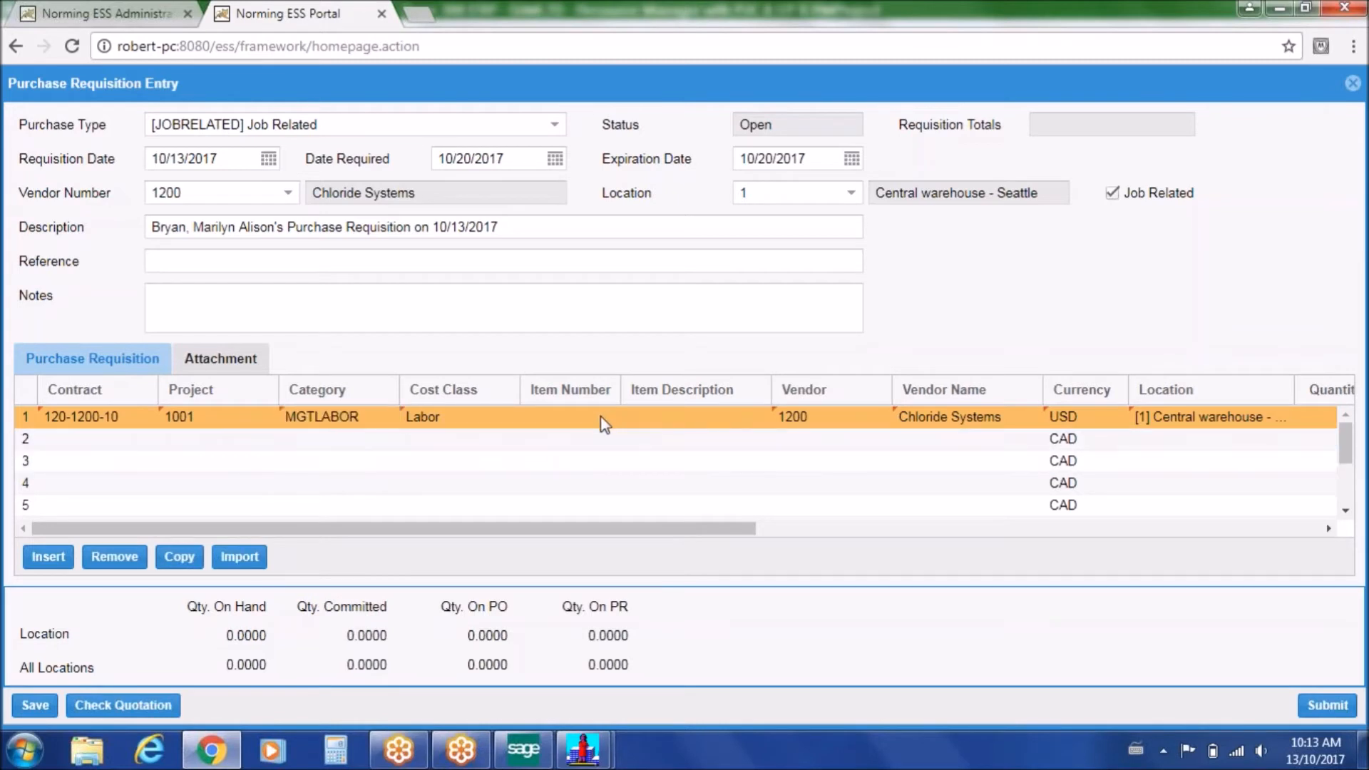
pyautogui.click(608, 417)
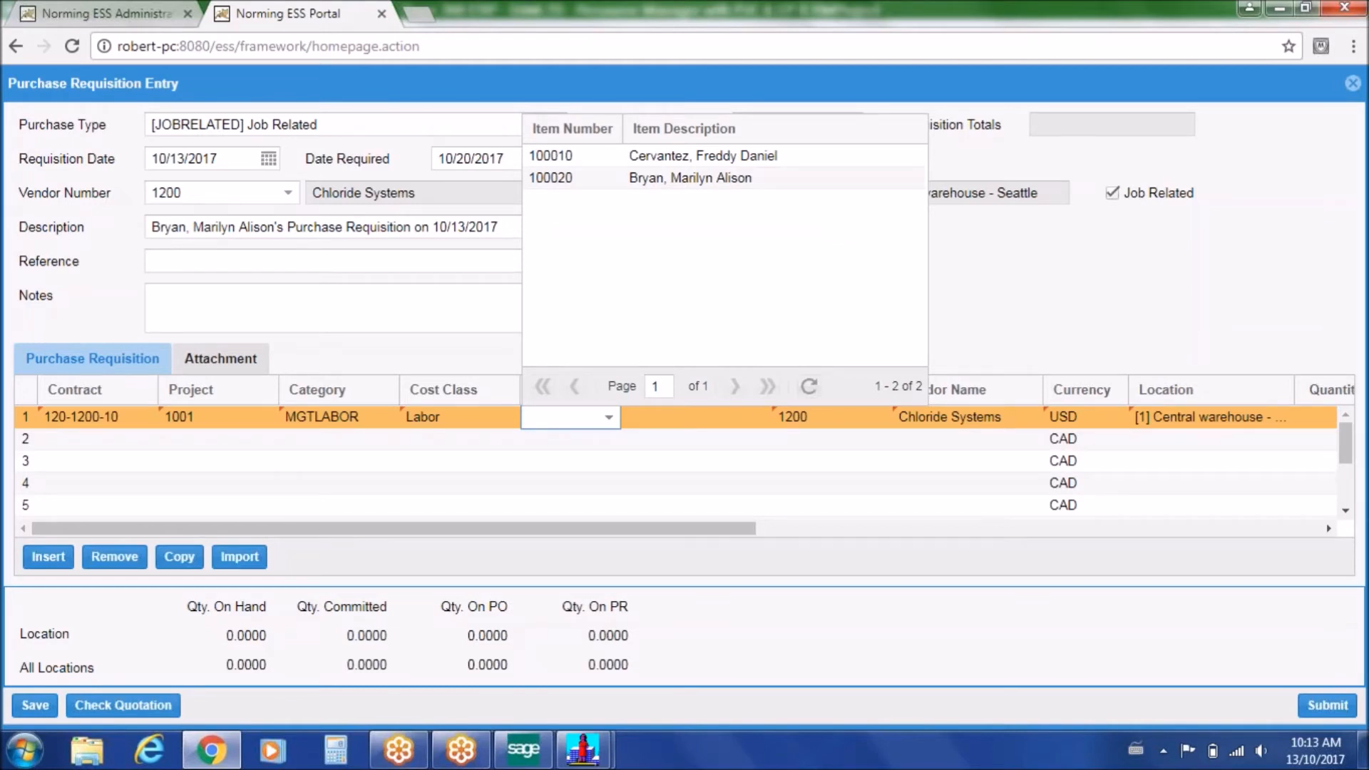
pyautogui.click(605, 156)
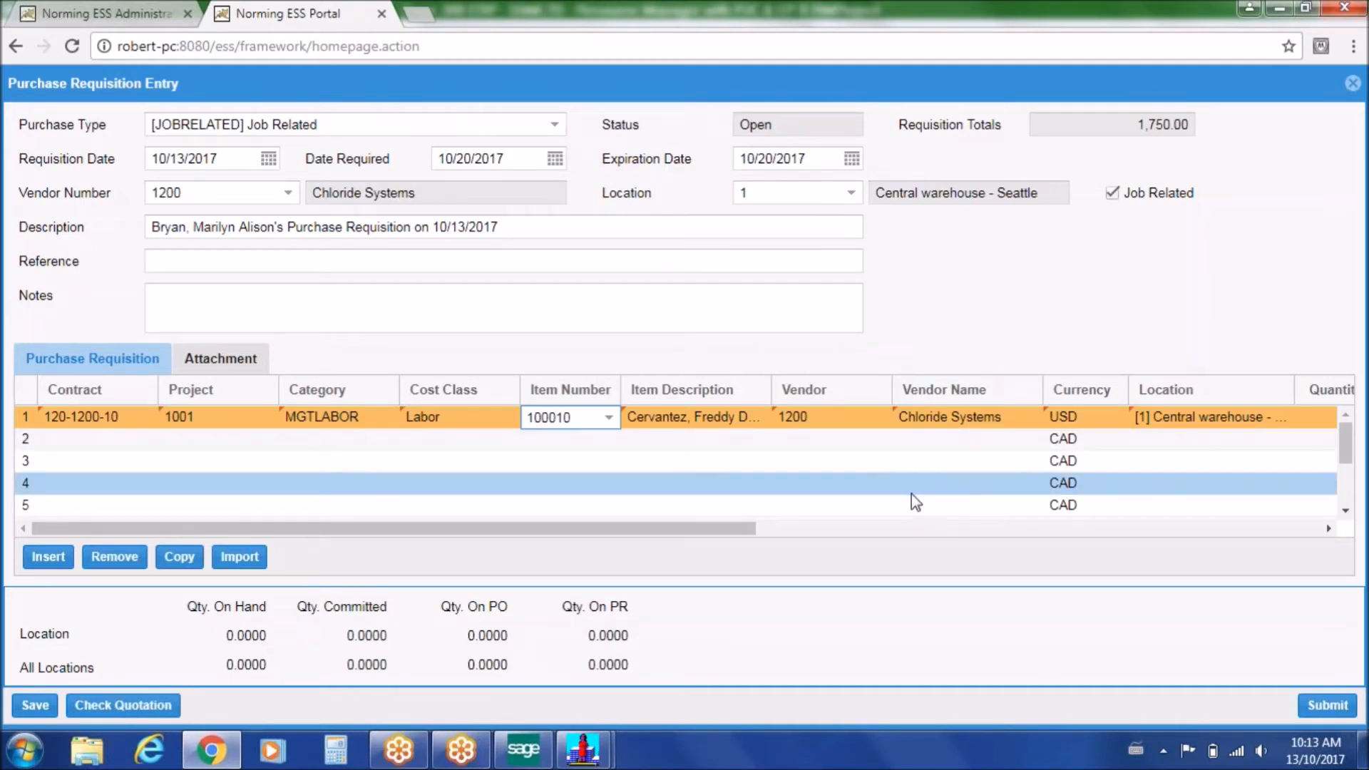
# Add the instruction "Please report to group b at 8:00AM" to line 1 and close the Comments/Instructions window
pyautogui.moveTo(734, 528); pyautogui.dragTo(1105, 535)
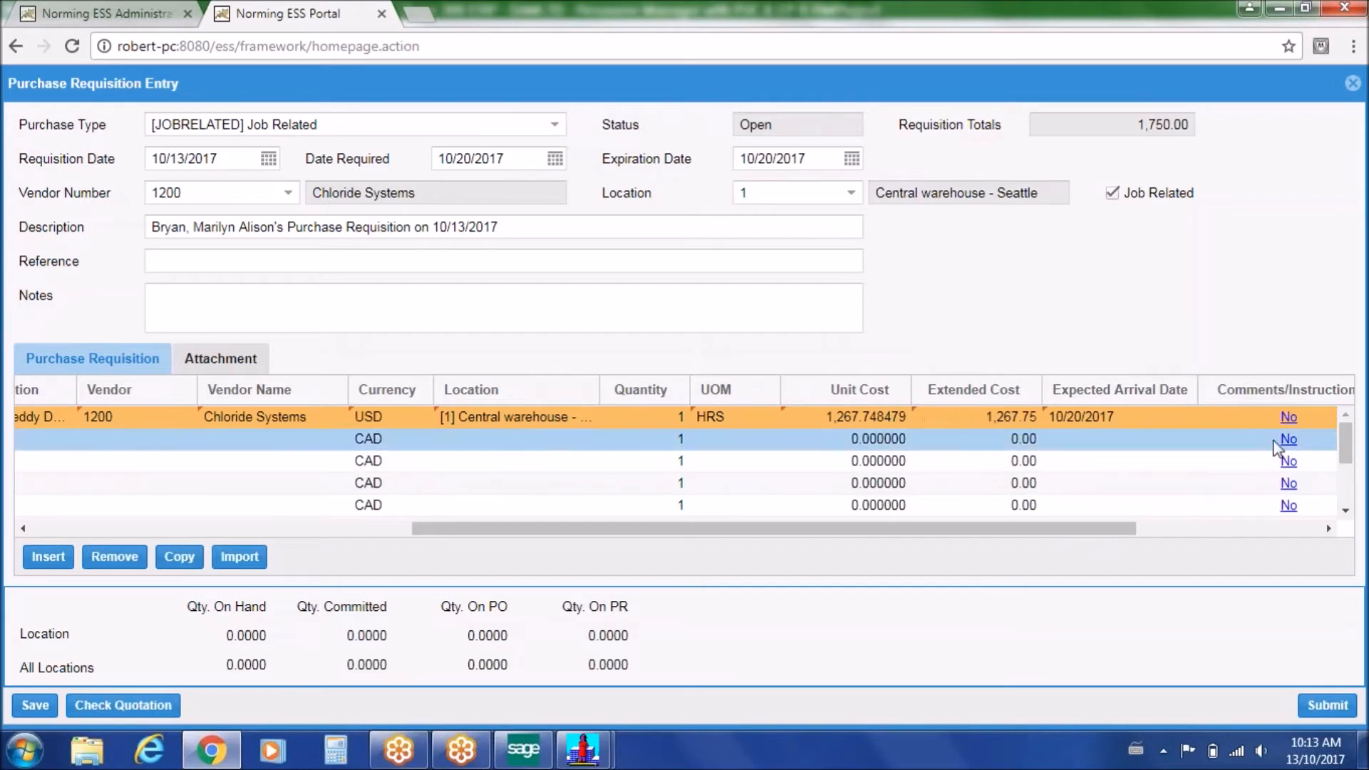
pyautogui.click(1288, 423)
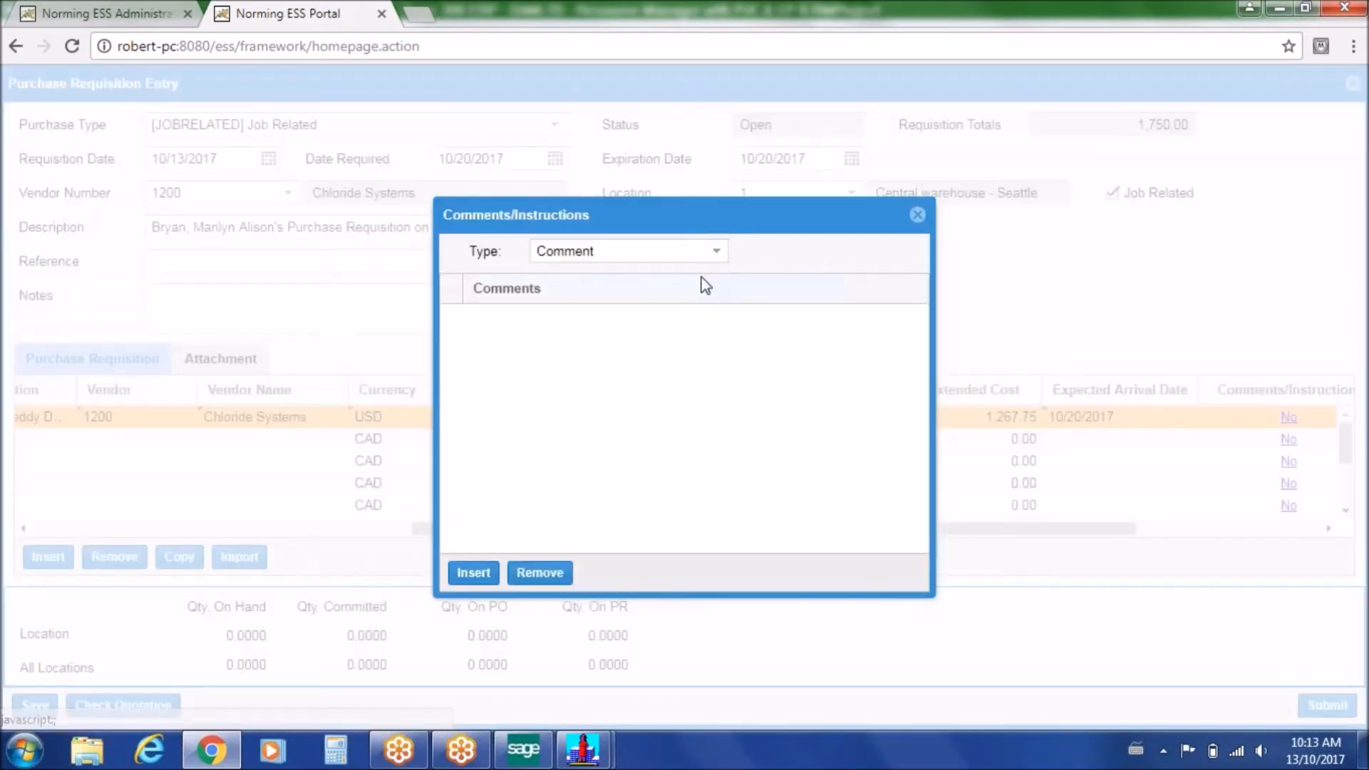
pyautogui.click(719, 254)
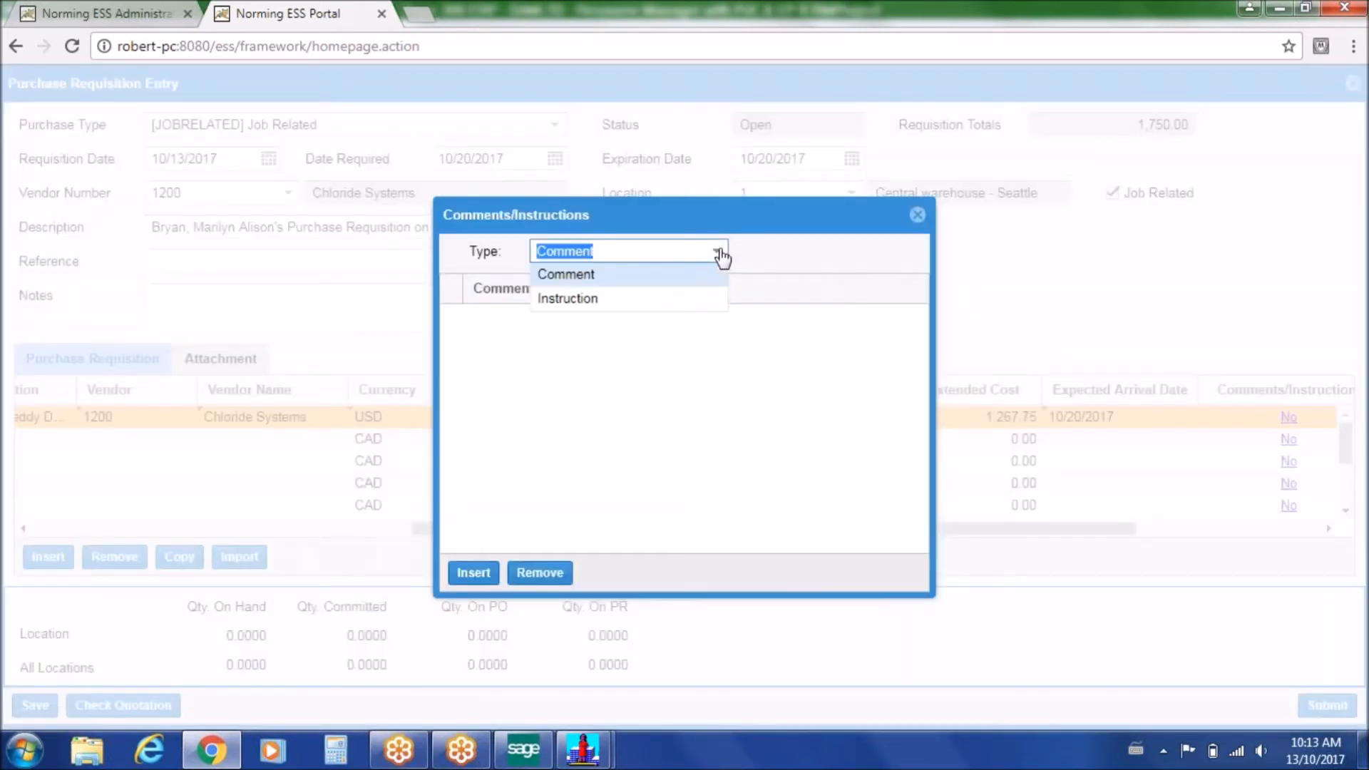
pyautogui.click(607, 299)
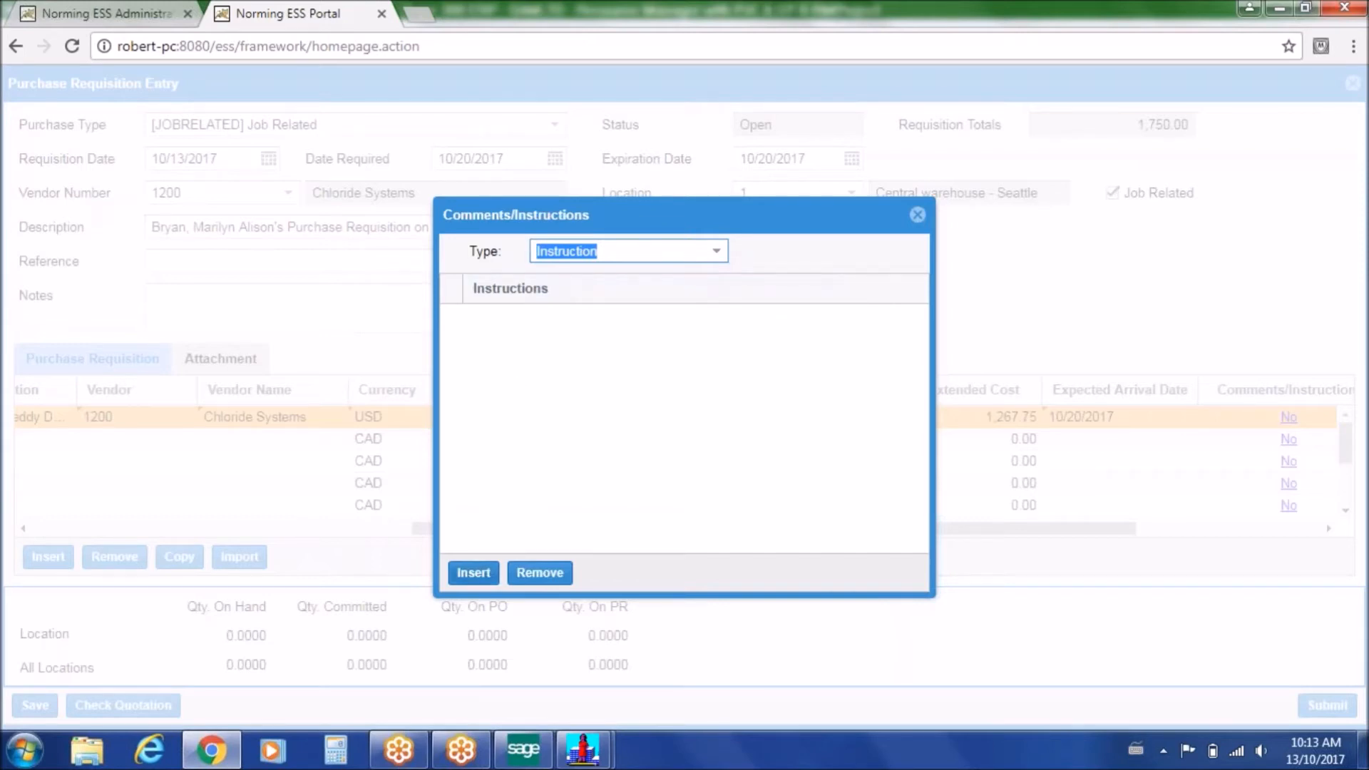
pyautogui.click(477, 572)
pyautogui.click(552, 315)
pyautogui.write('Please rep')
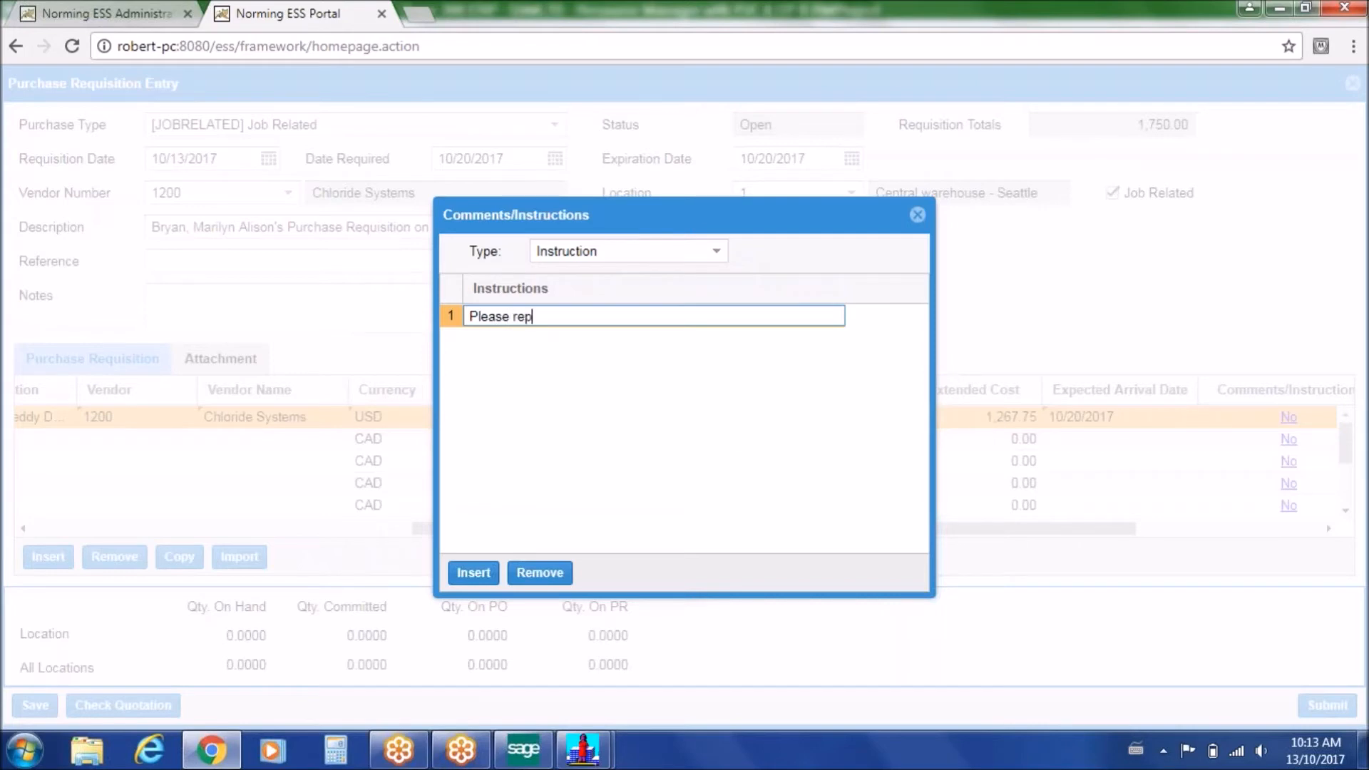
pyautogui.write('ort to group b at 8:00AM.')
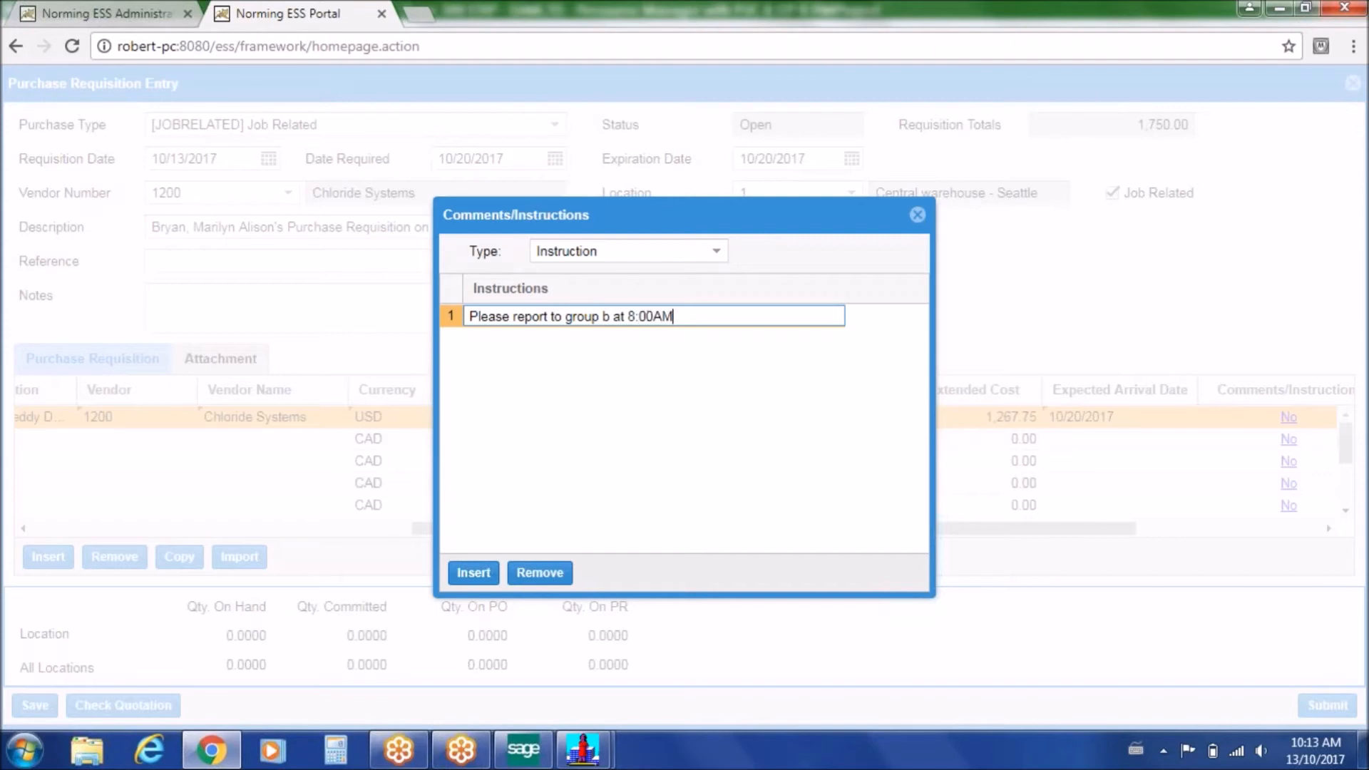
pyautogui.click(917, 216)
# Set line 2 of the requisition to contract 120-1200-10 and project 1010, Set up phones
pyautogui.moveTo(1121, 529); pyautogui.dragTo(1318, 514)
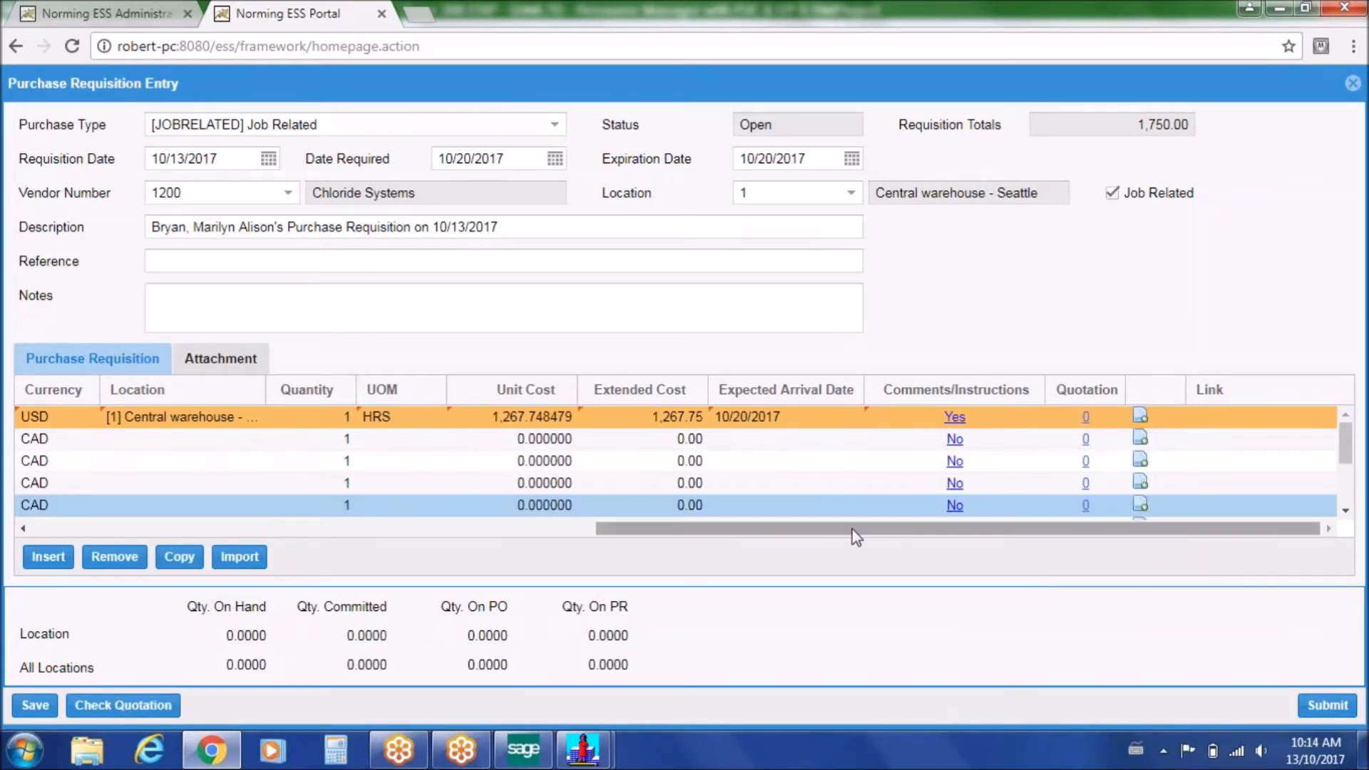
pyautogui.moveTo(813, 528); pyautogui.dragTo(249, 528)
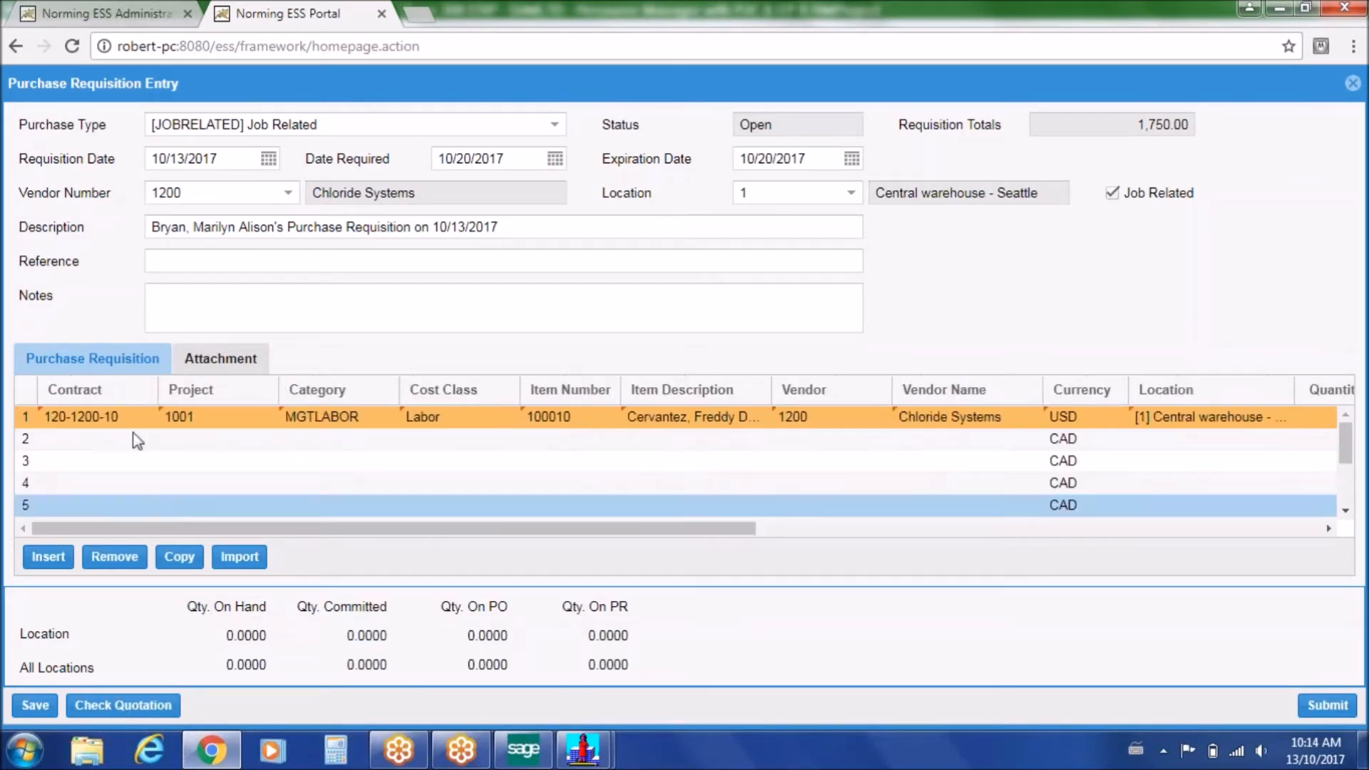
pyautogui.click(138, 447)
pyautogui.click(147, 441)
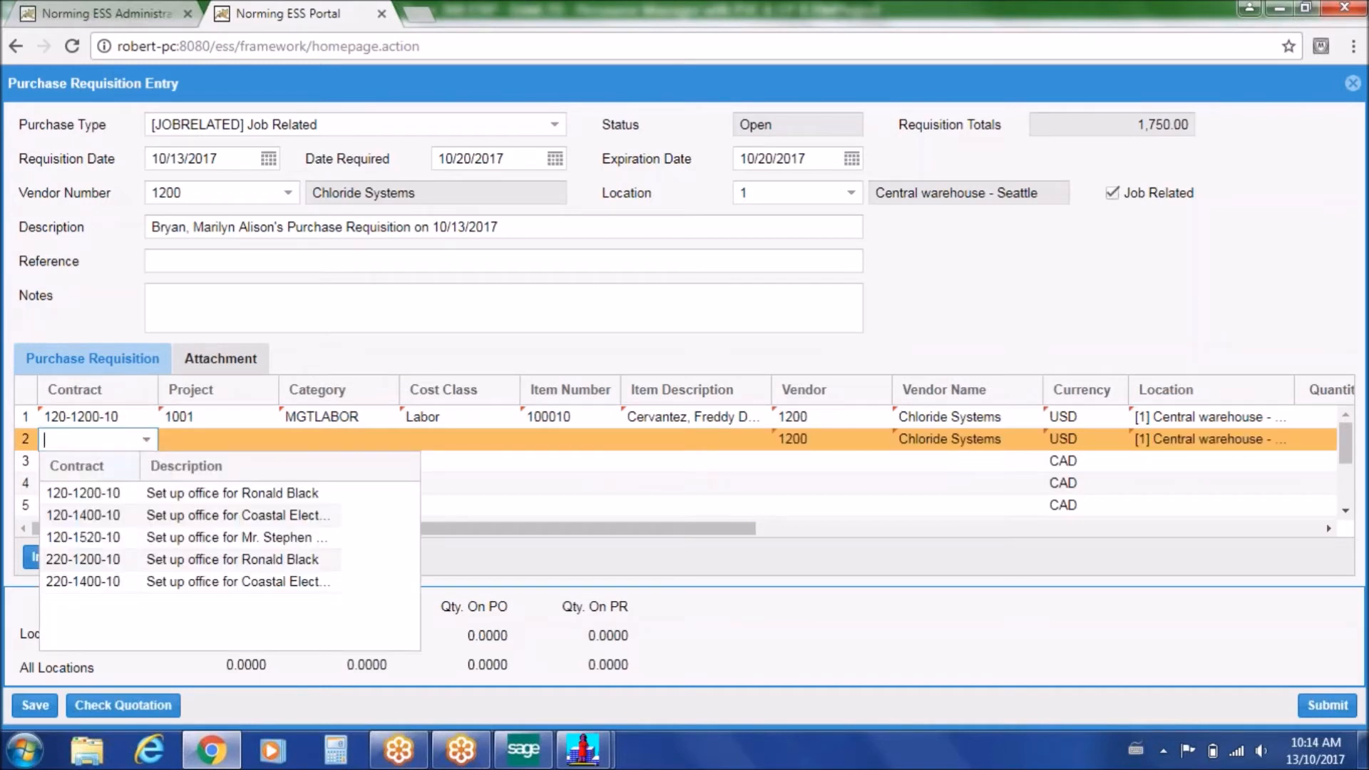
pyautogui.click(107, 493)
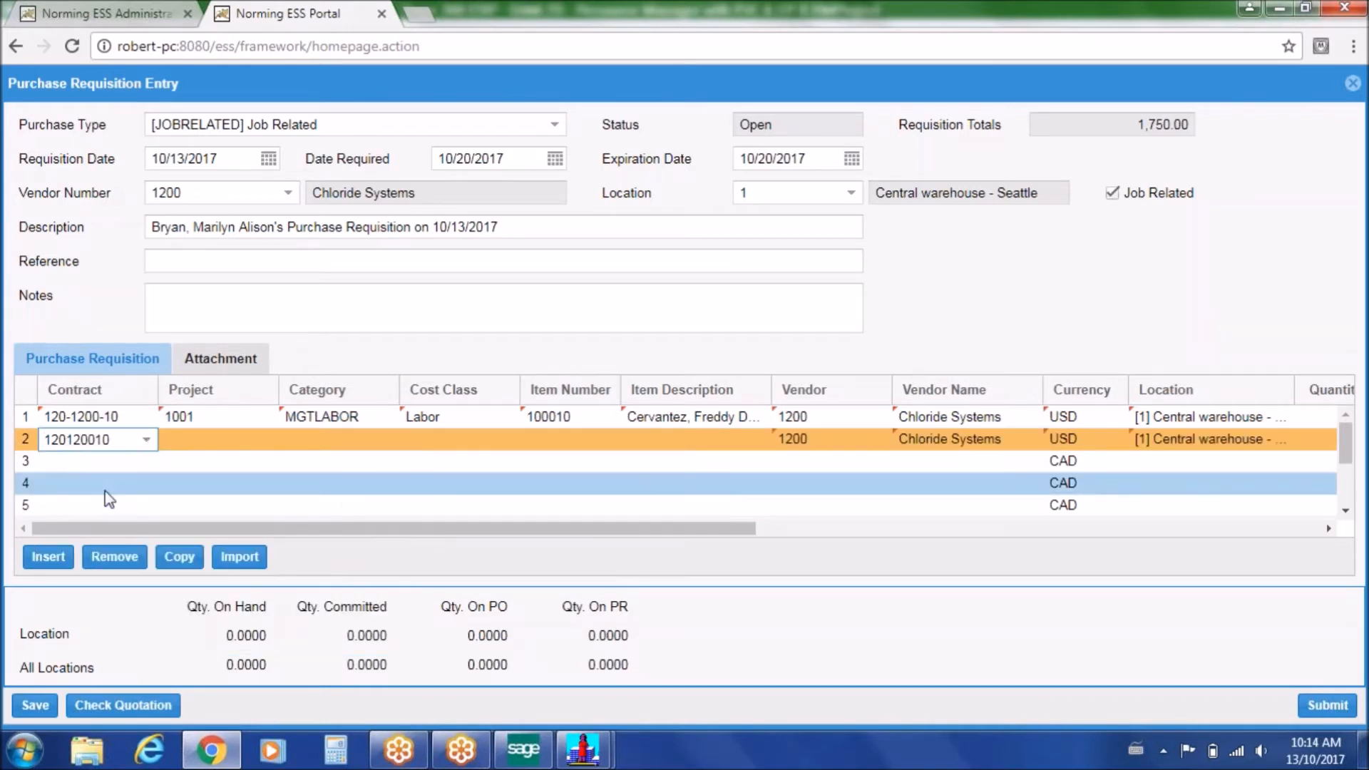
pyautogui.click(235, 441)
pyautogui.click(268, 441)
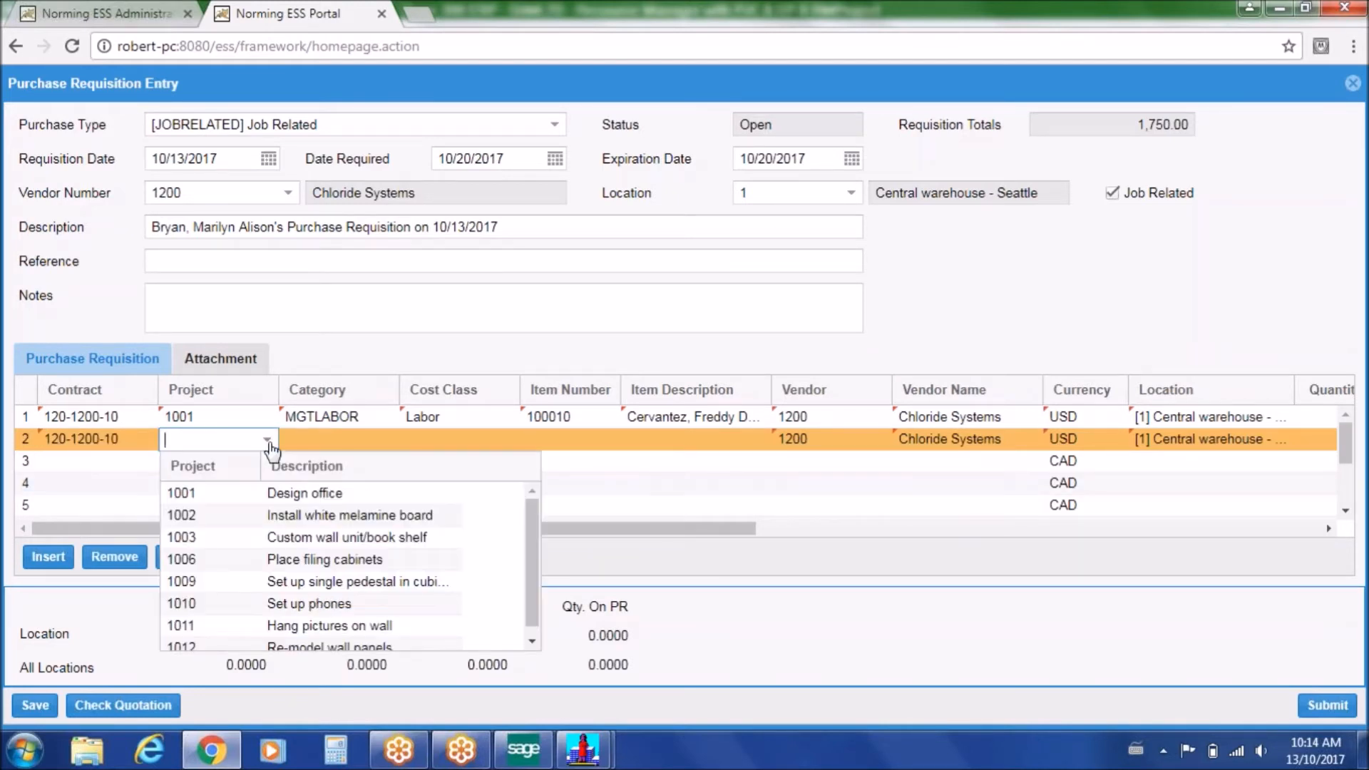
pyautogui.click(226, 604)
# Set line 2's category to PHONEEQUIP and choose the Miscellaneous purchases item
pyautogui.click(360, 442)
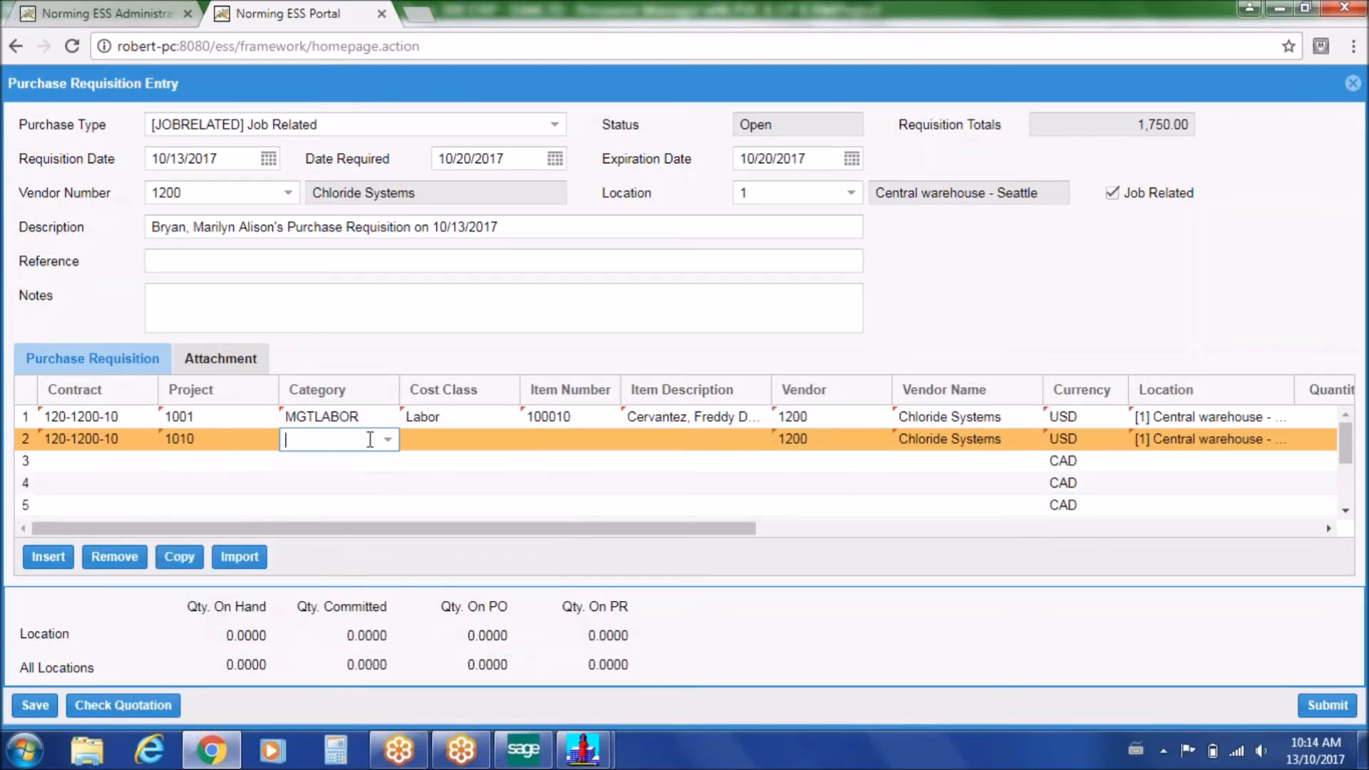
pyautogui.click(388, 442)
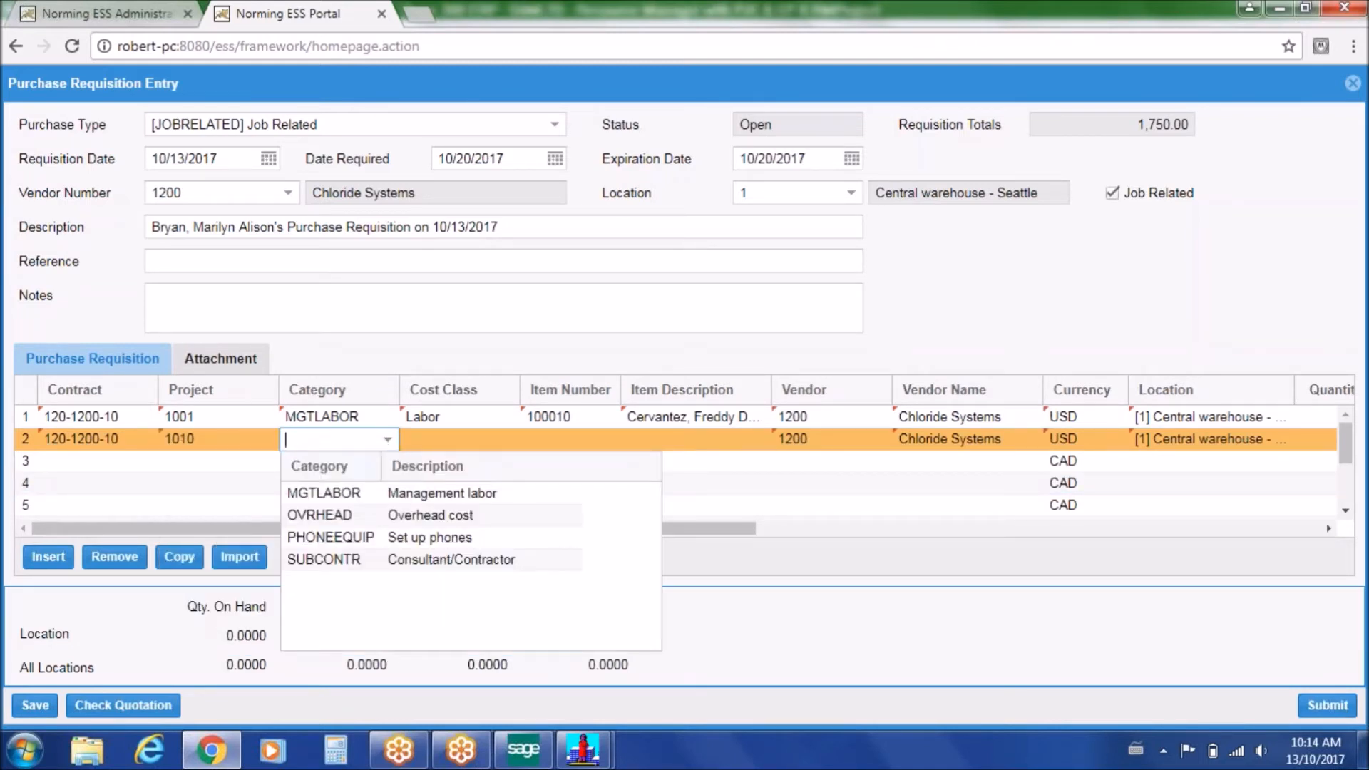
pyautogui.click(355, 538)
pyautogui.click(570, 446)
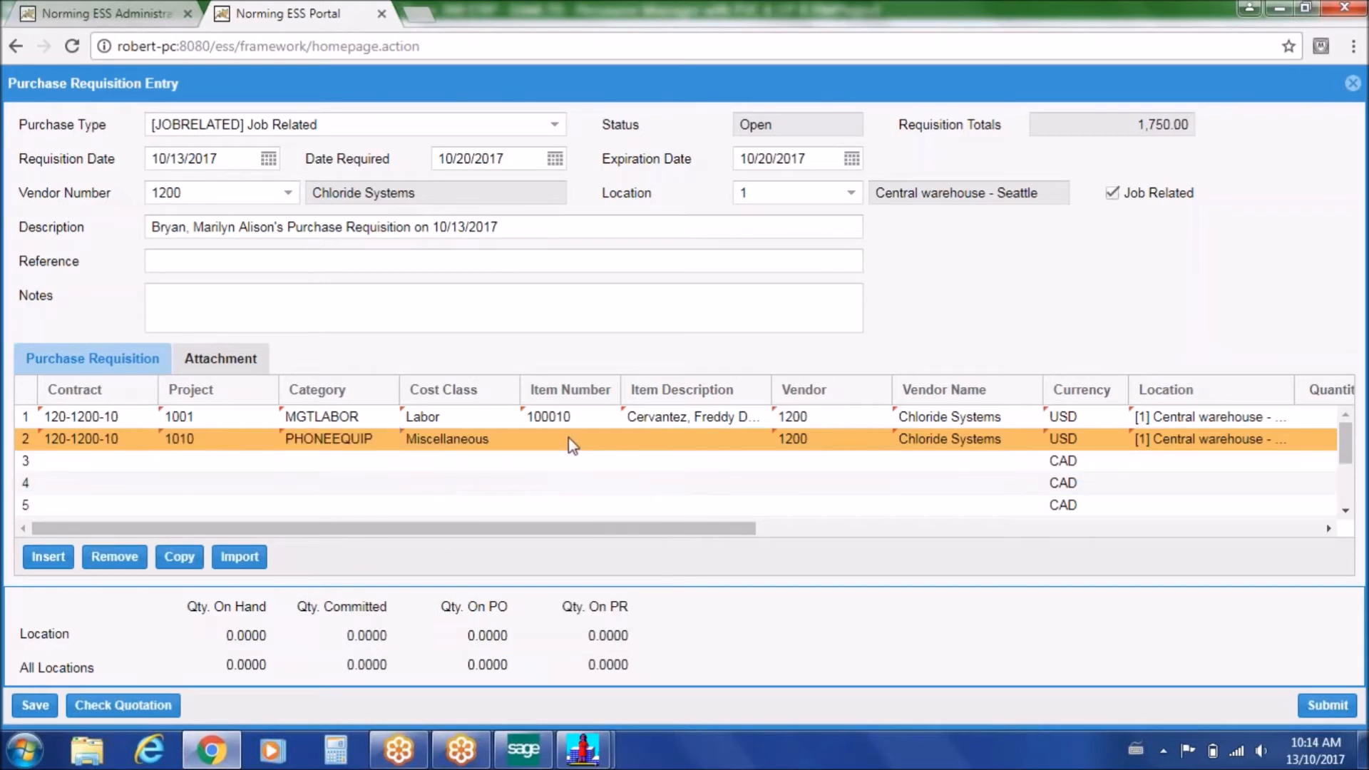
pyautogui.click(601, 447)
pyautogui.click(608, 440)
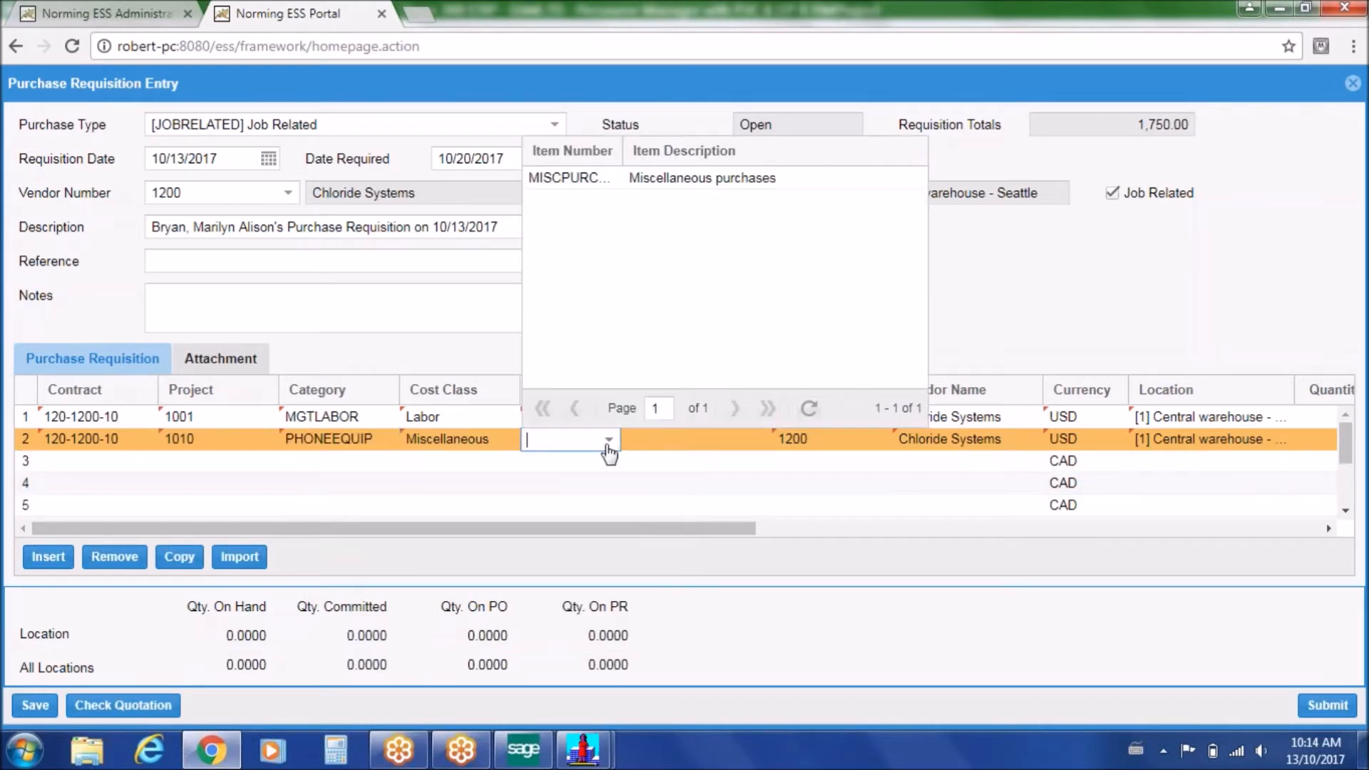
pyautogui.click(615, 184)
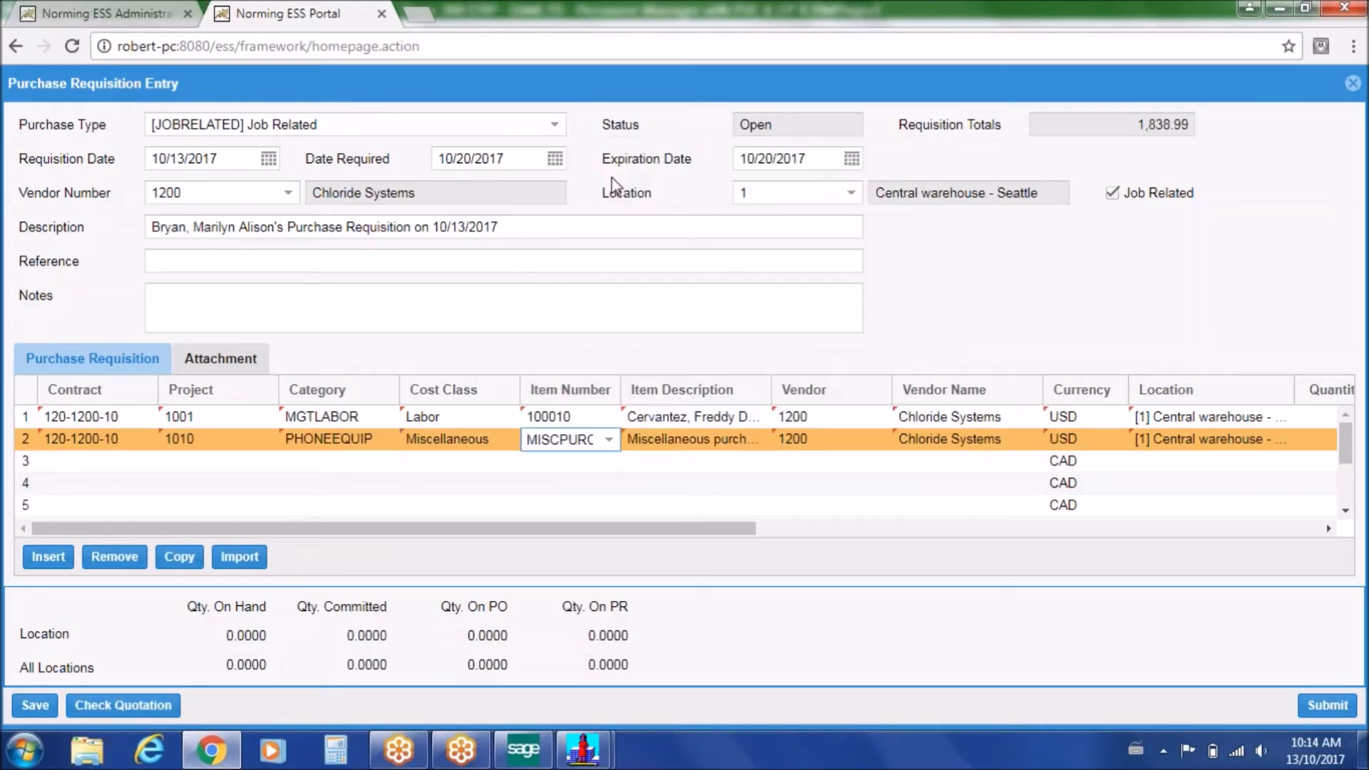
# Switch to Sage 300 ERP and open the A/P Setup folder under Accounts Payable
pyautogui.click(525, 748)
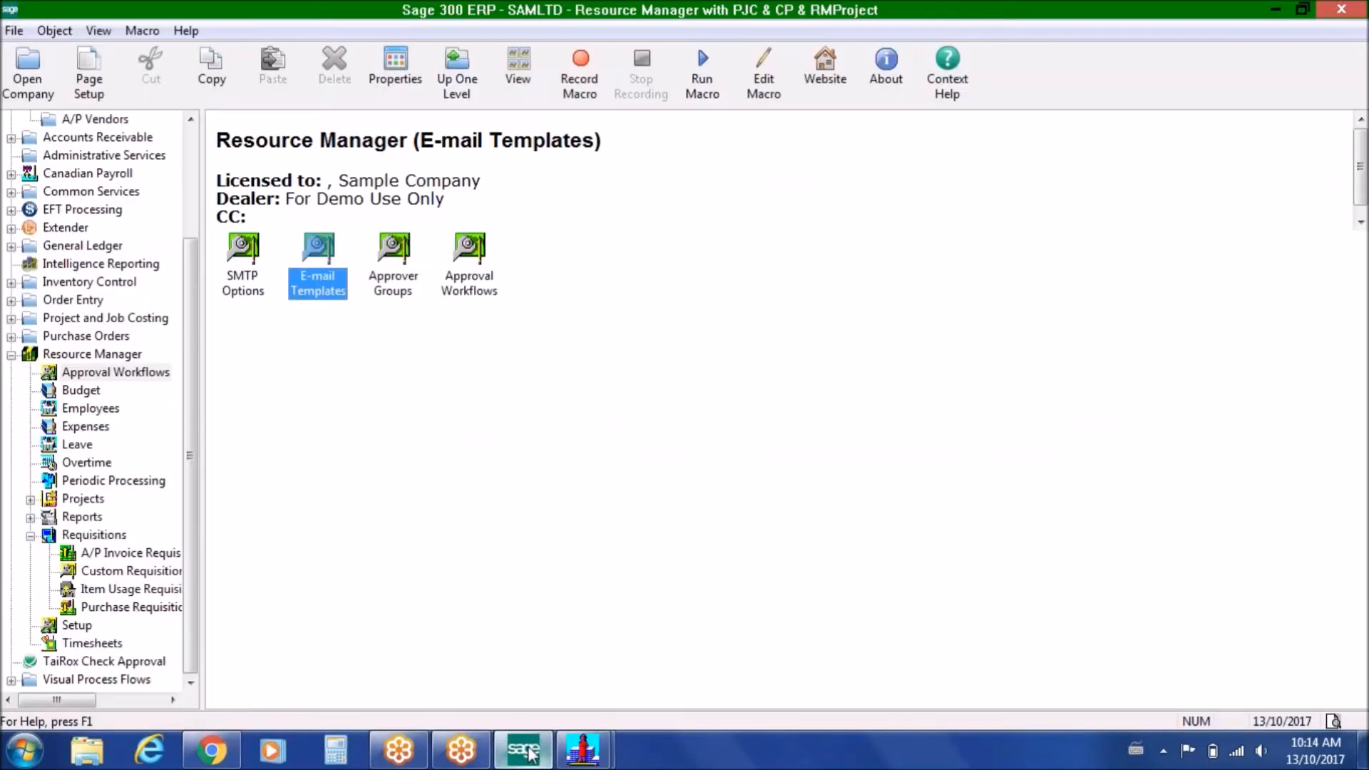
pyautogui.moveTo(189, 250); pyautogui.dragTo(203, 166)
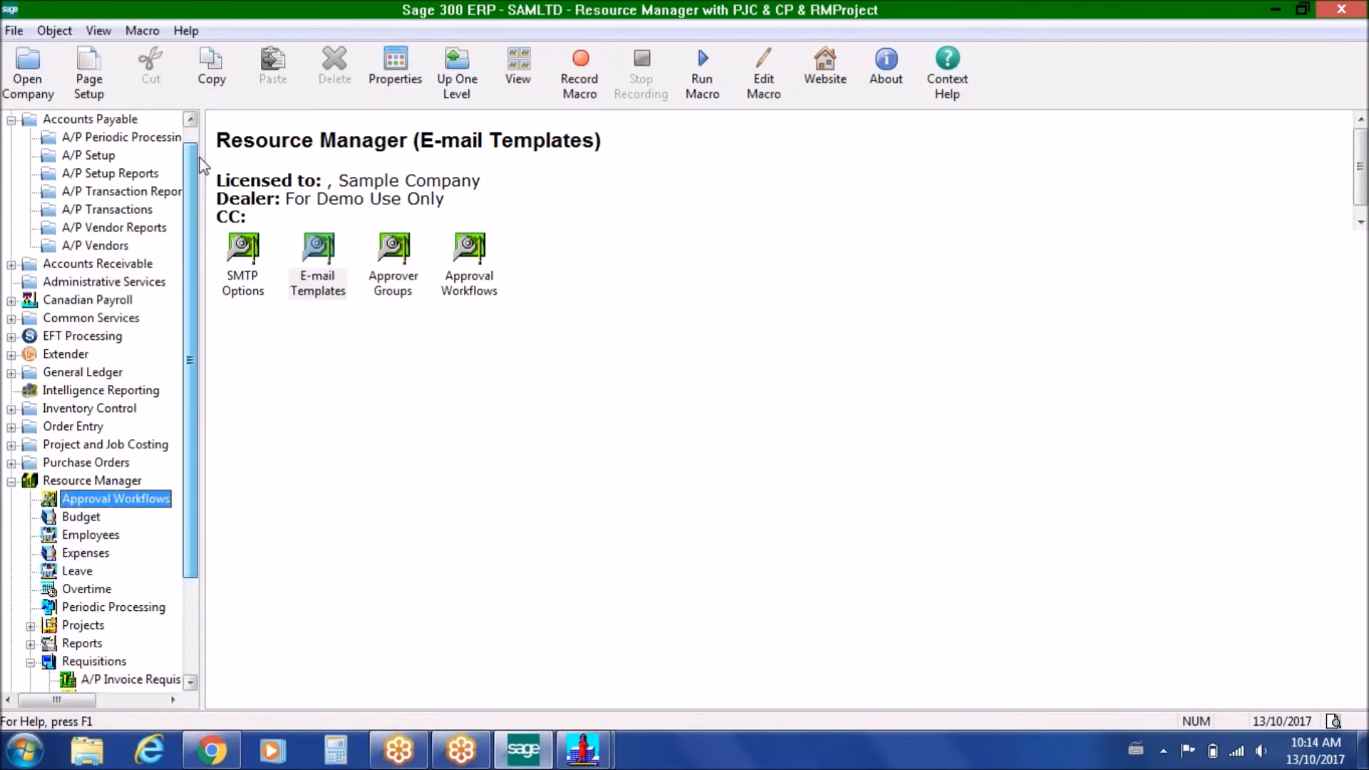
pyautogui.click(113, 158)
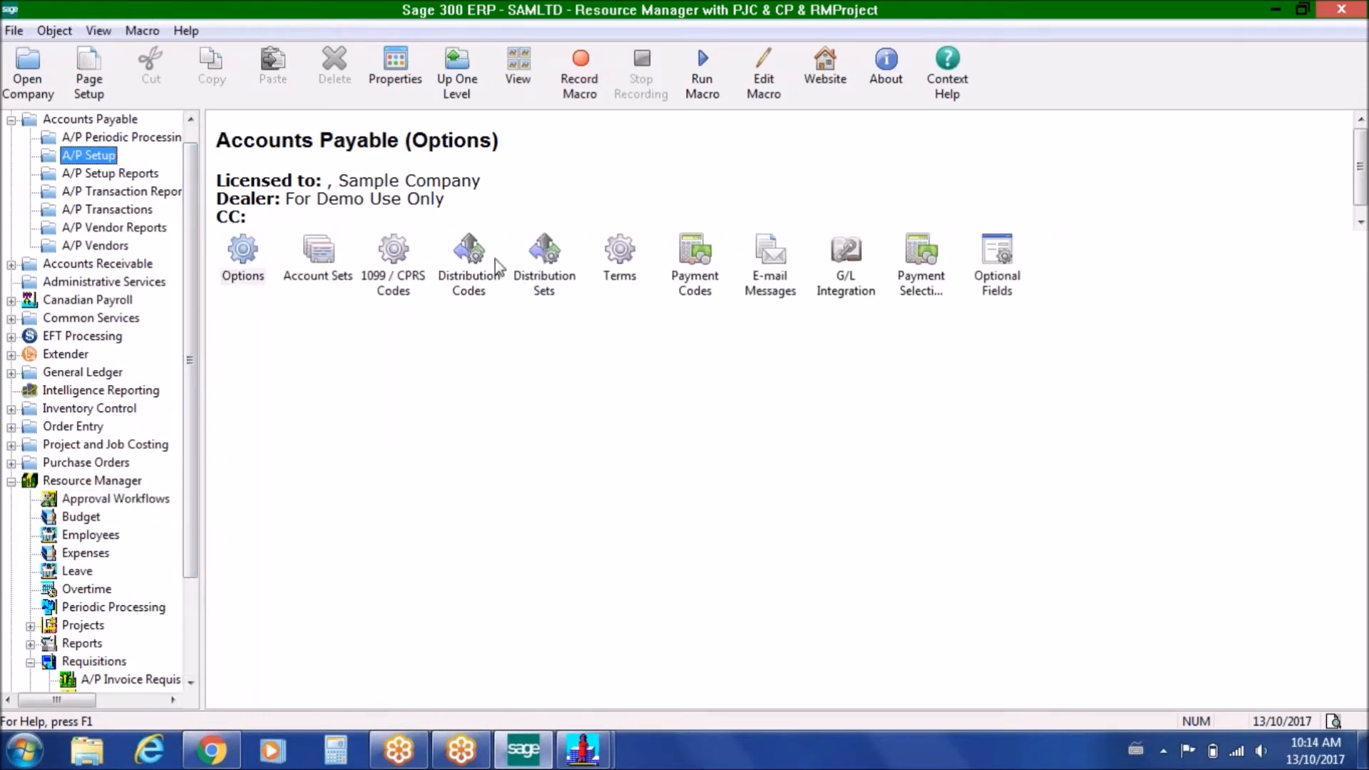
# Look up the MISC distribution code in A/P Distribution Codes to check its G/L account, and close the window
pyautogui.click(471, 256)
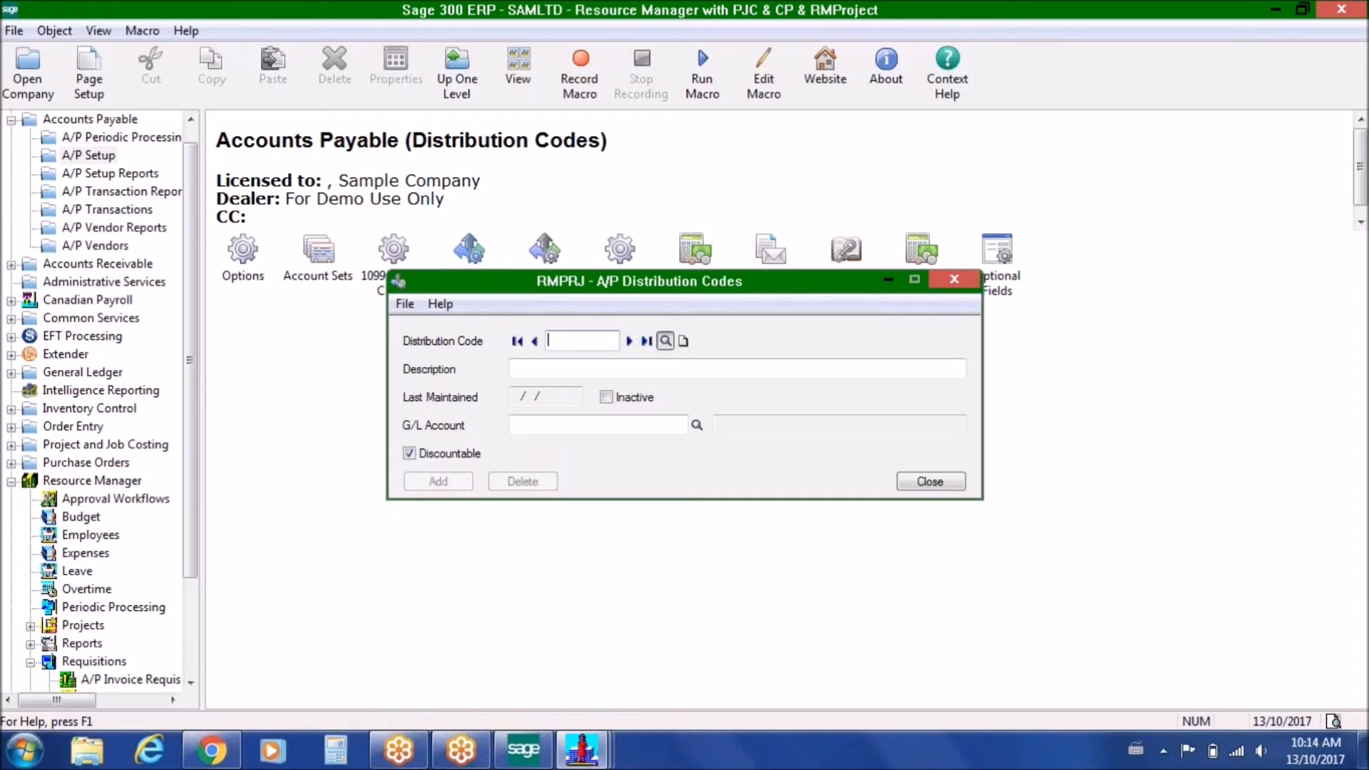
pyautogui.click(670, 340)
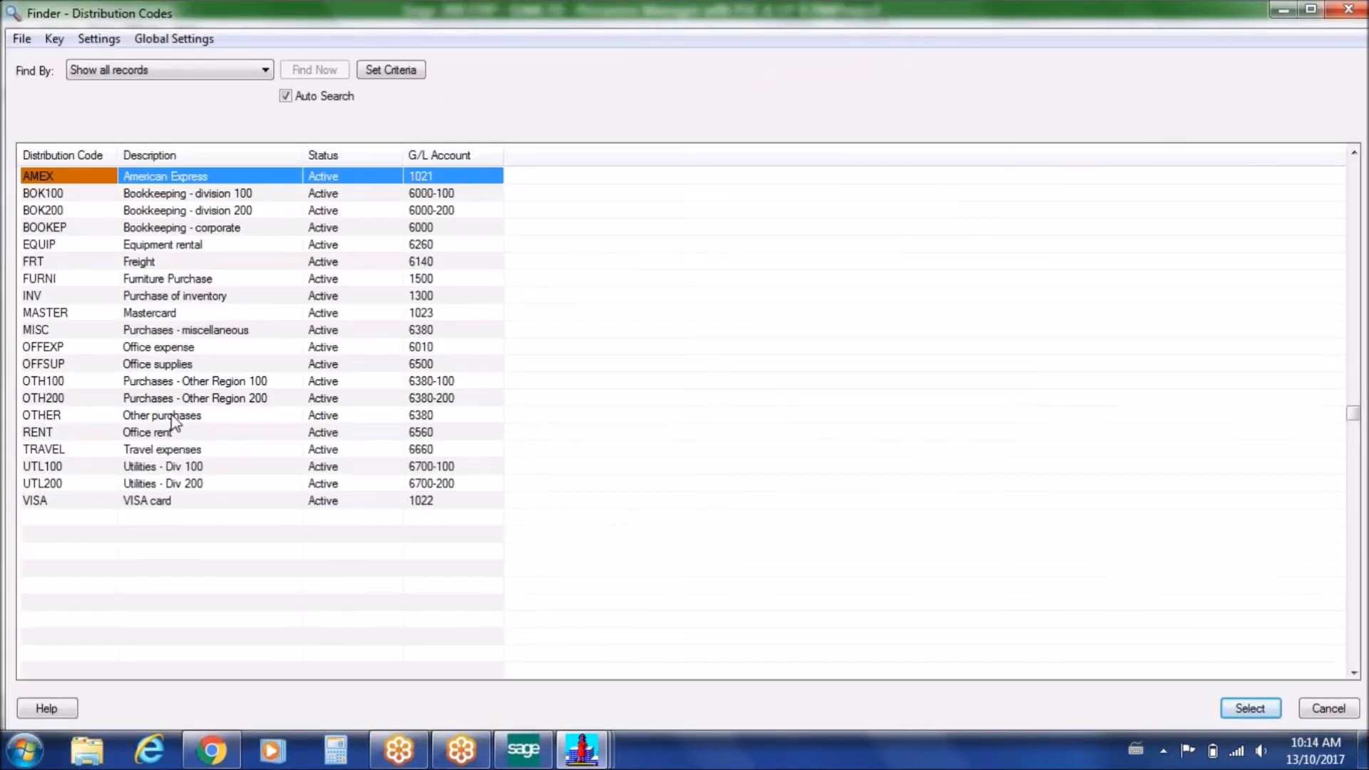
pyautogui.doubleClick(198, 332)
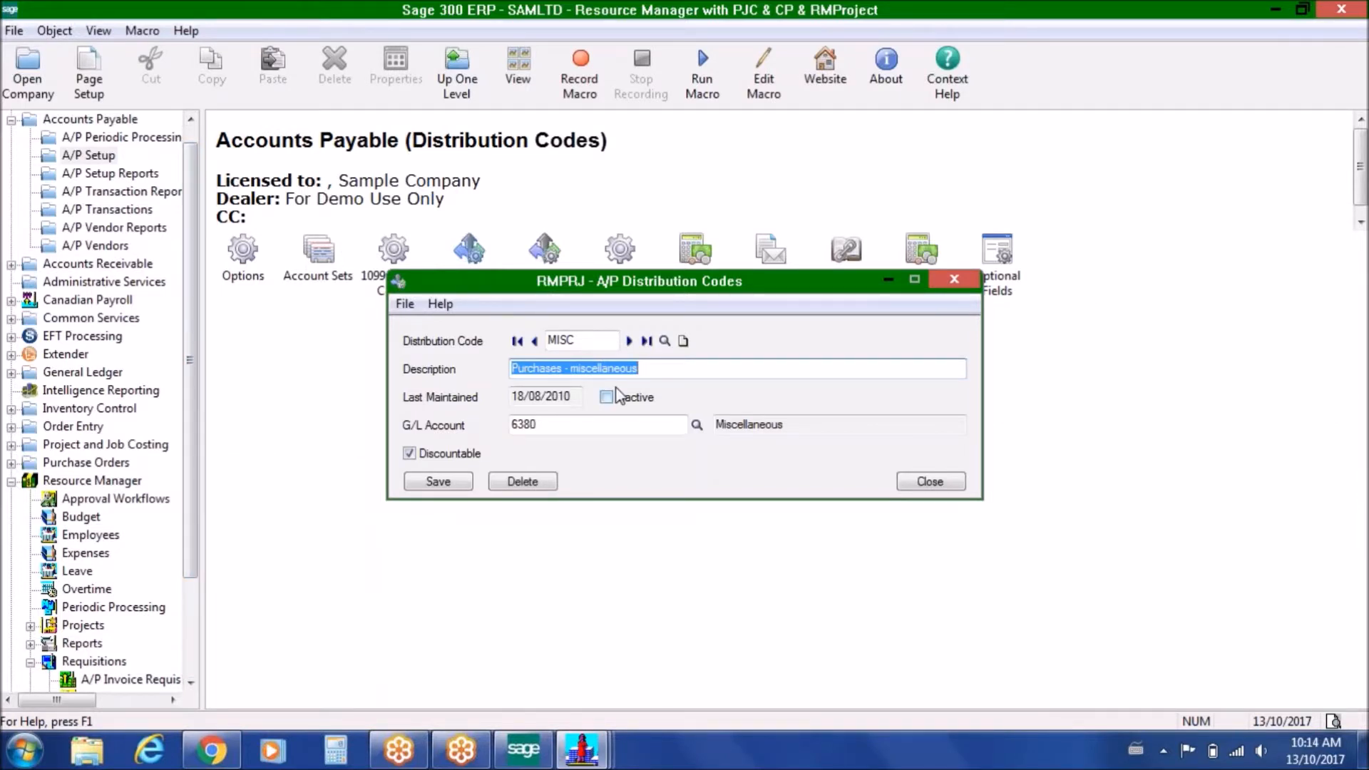
pyautogui.click(557, 428)
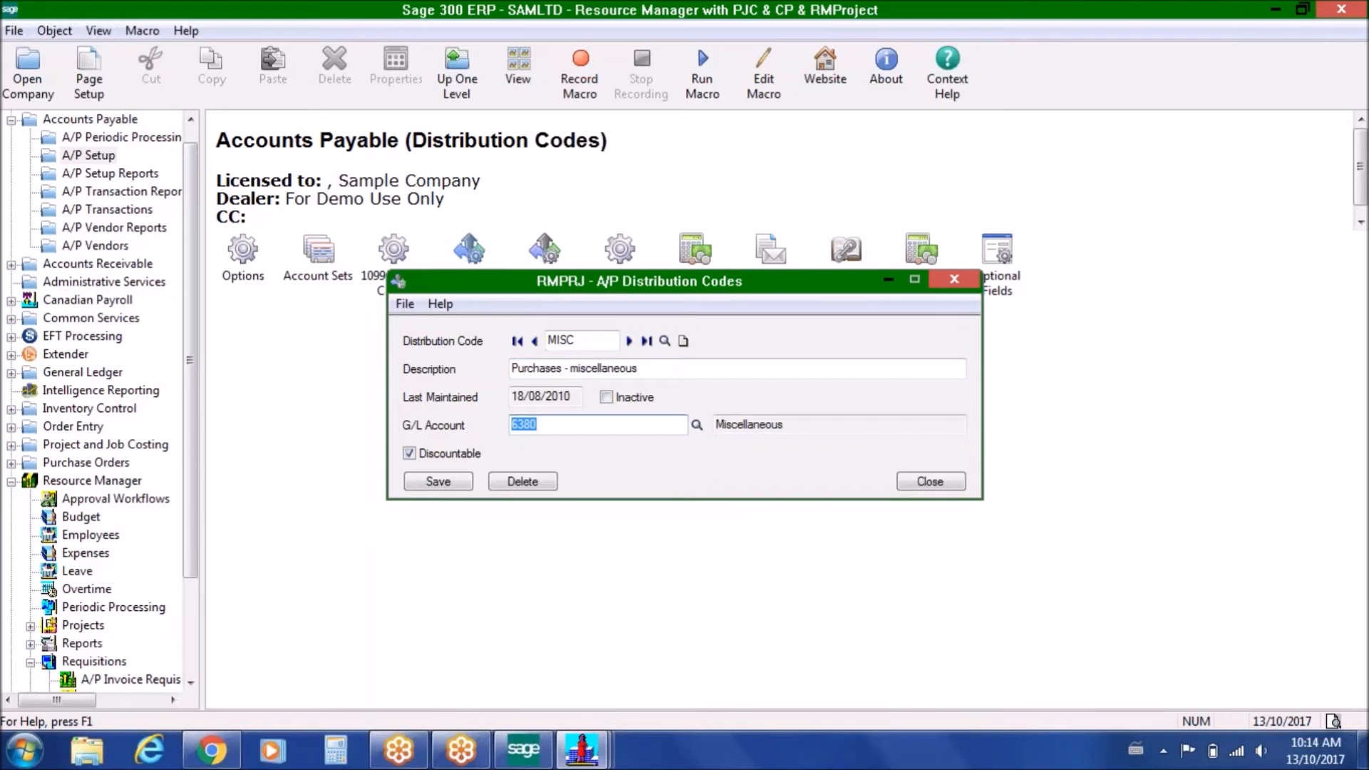
pyautogui.click(929, 482)
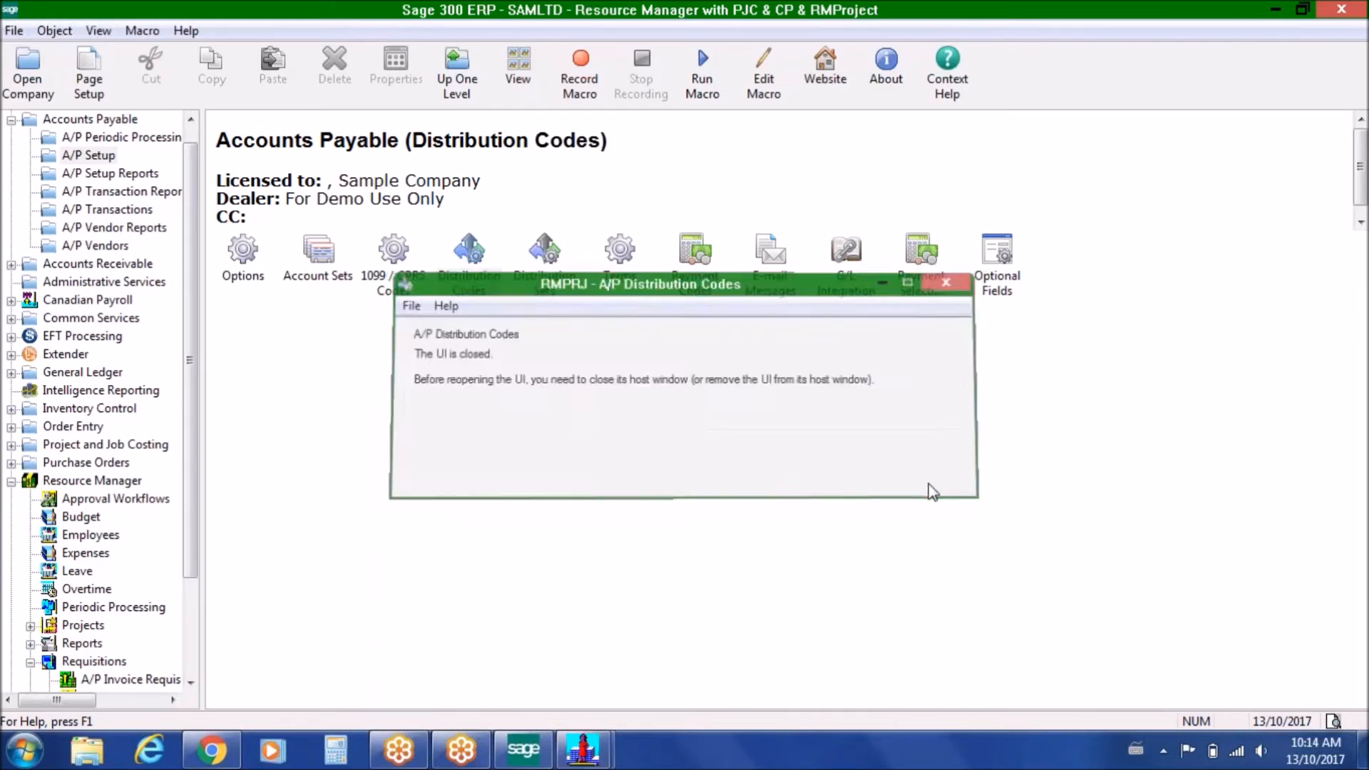
# Return to the Norming ESS Portal in Chrome and set the quantity of requisition line 2 to 2
pyautogui.click(224, 751)
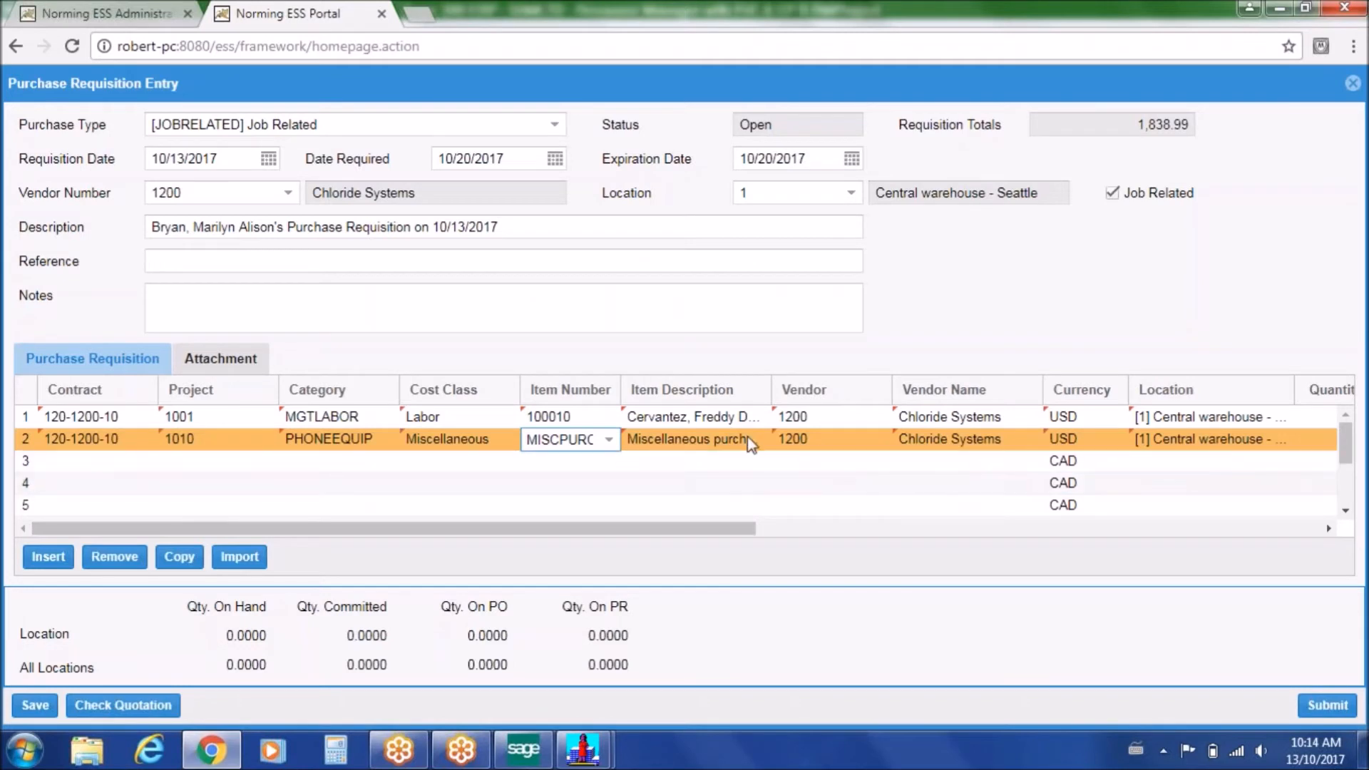
pyautogui.moveTo(724, 527); pyautogui.dragTo(1096, 531)
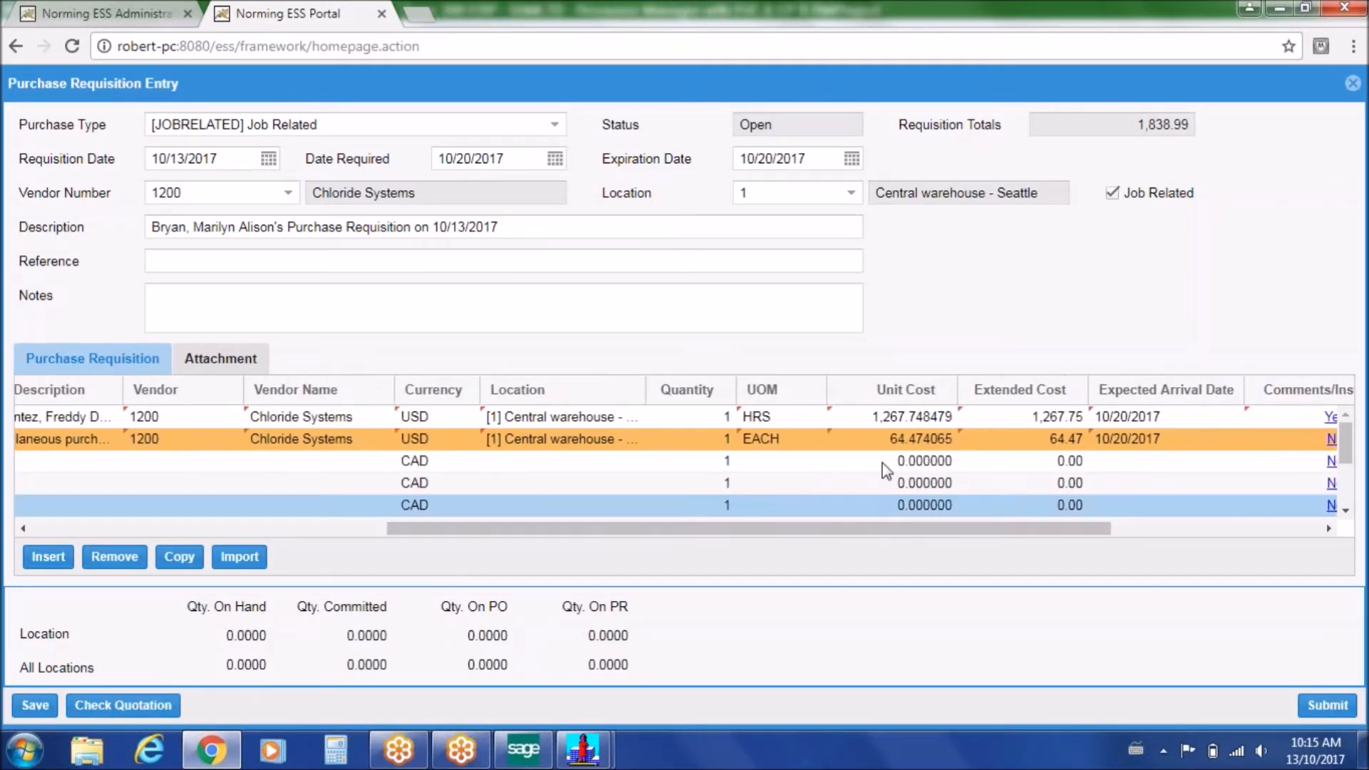
pyautogui.click(709, 440)
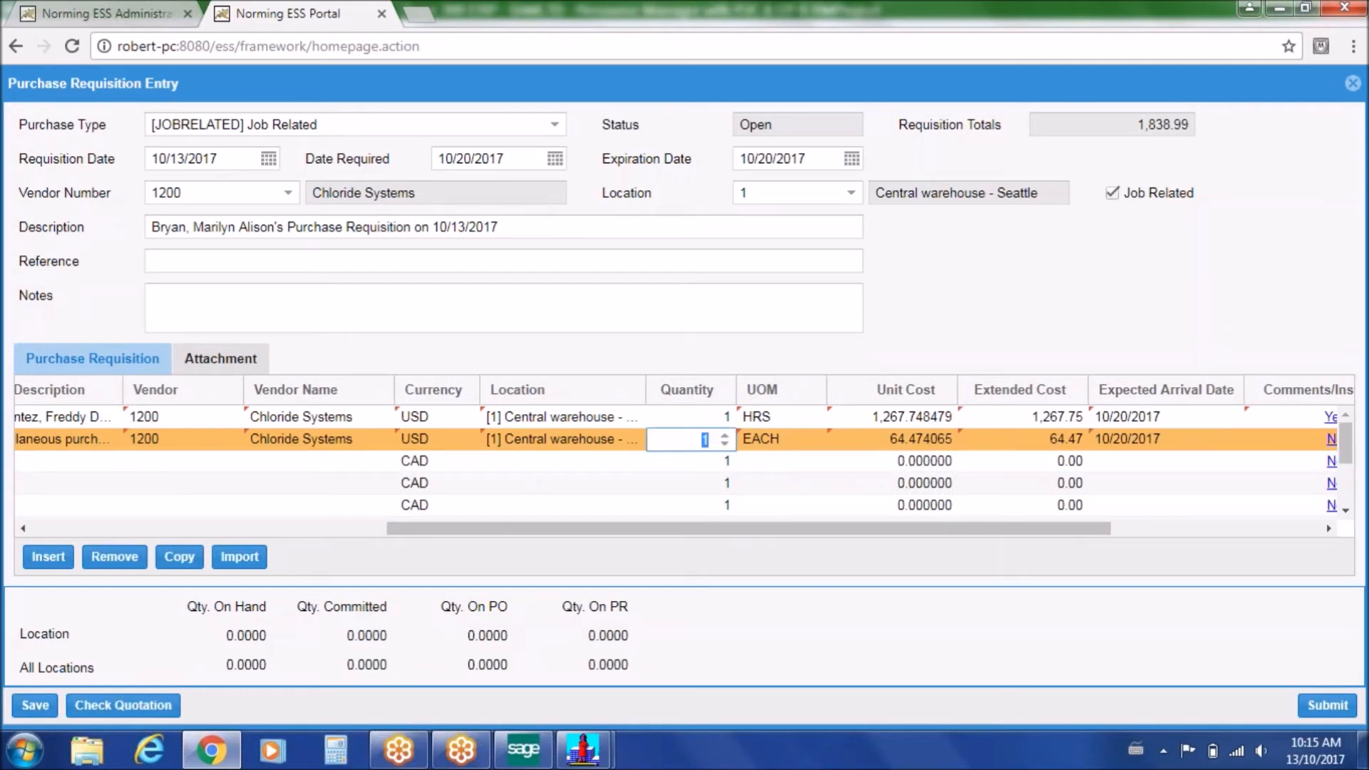
pyautogui.write('2')
pyautogui.press('Tab')
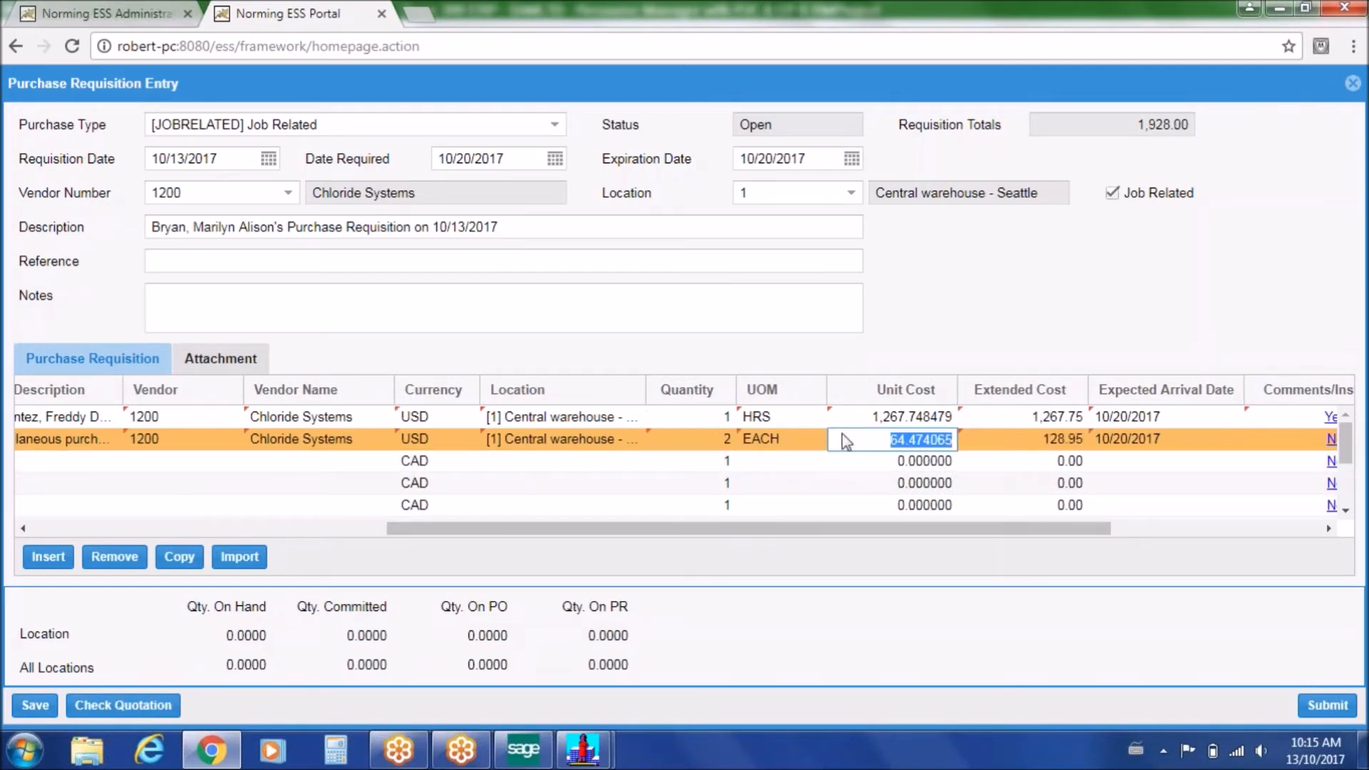
pyautogui.press('Tab')
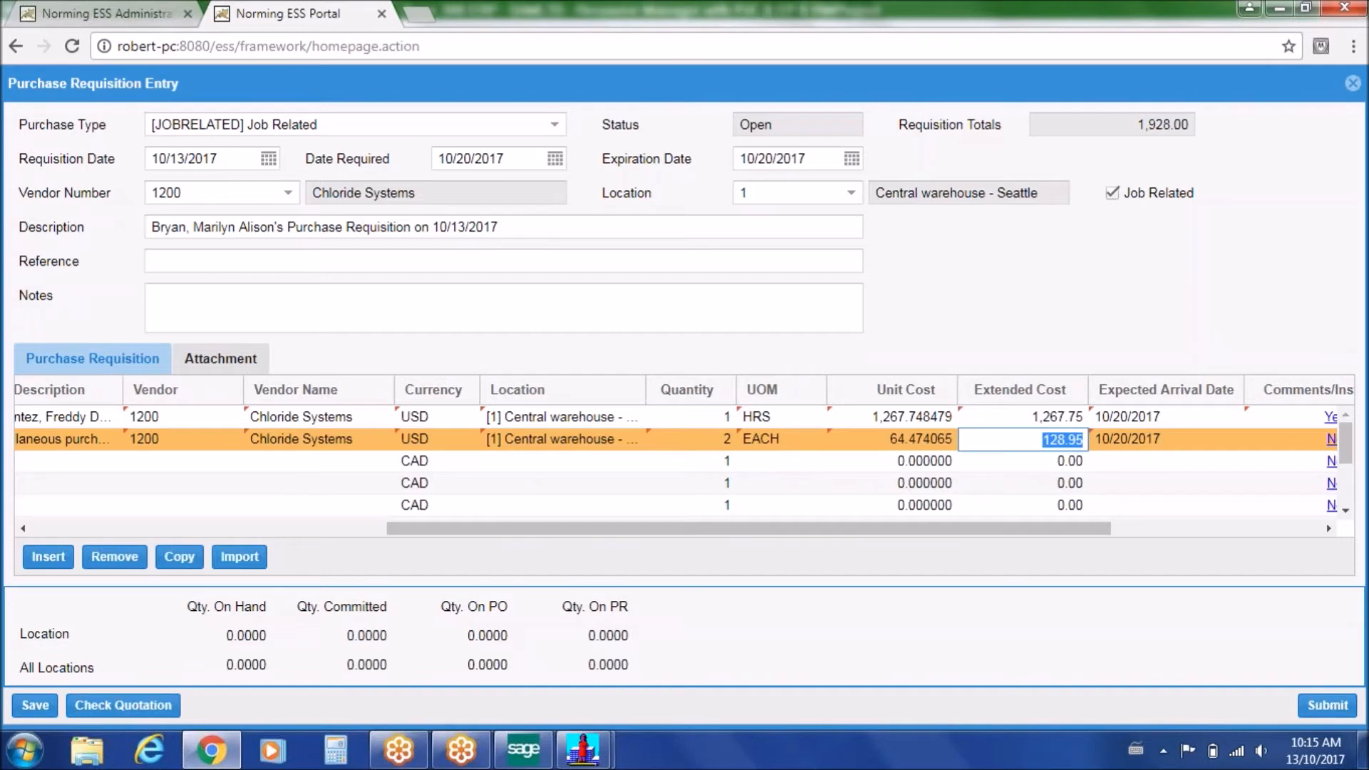
pyautogui.click(931, 519)
# Attach the 2017 Jaguar XF Prestige file to line 2 with the note "For the miscellaneous project in Group A."
pyautogui.moveTo(1079, 531); pyautogui.dragTo(715, 502)
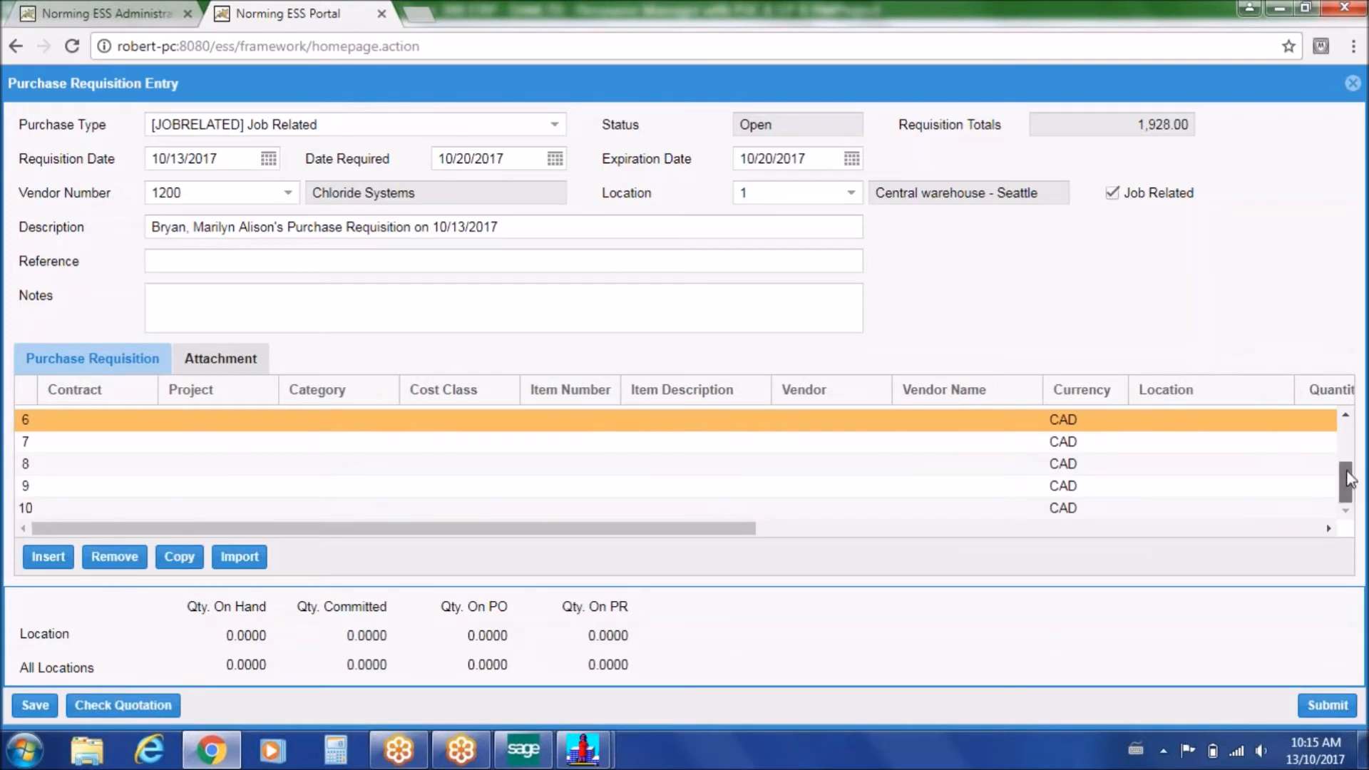
pyautogui.moveTo(1345, 476); pyautogui.dragTo(1347, 418)
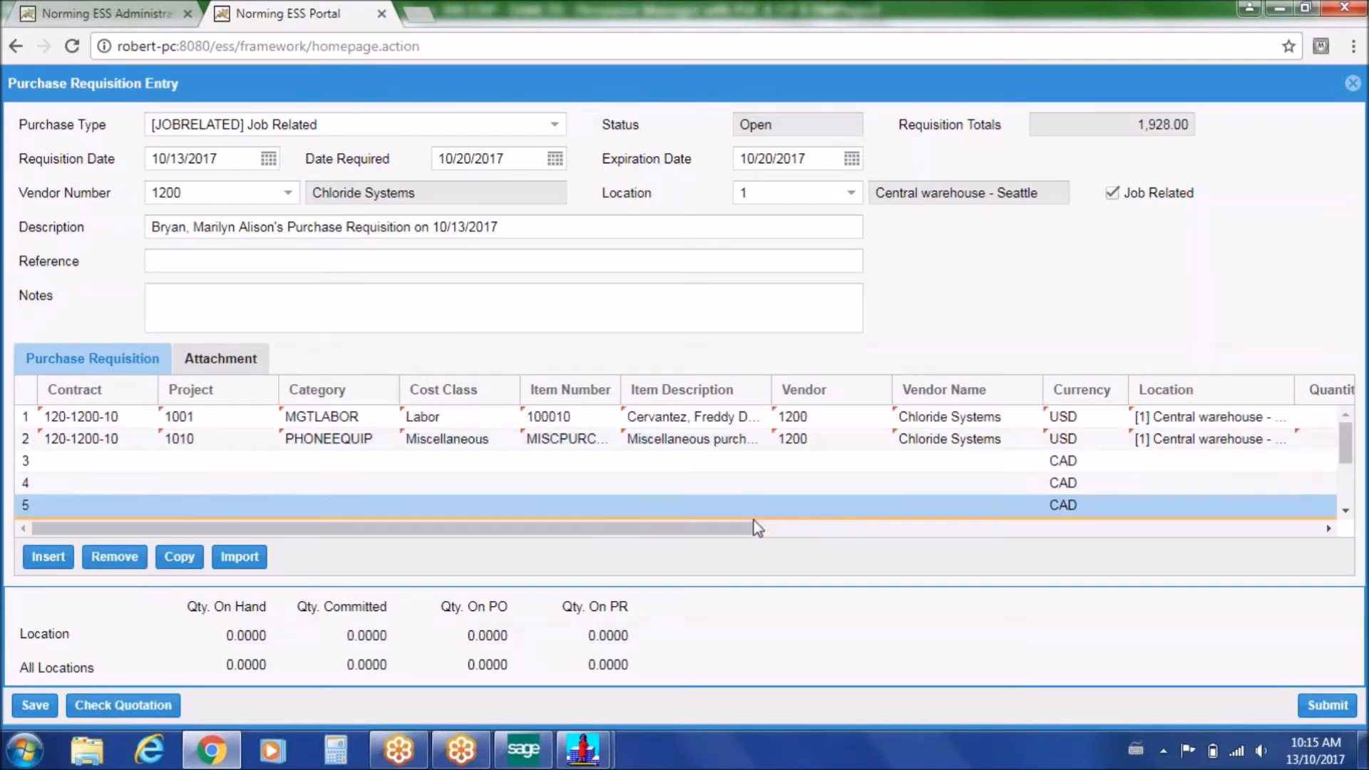
pyautogui.moveTo(743, 534); pyautogui.dragTo(1297, 535)
pyautogui.click(1160, 438)
pyautogui.click(839, 364)
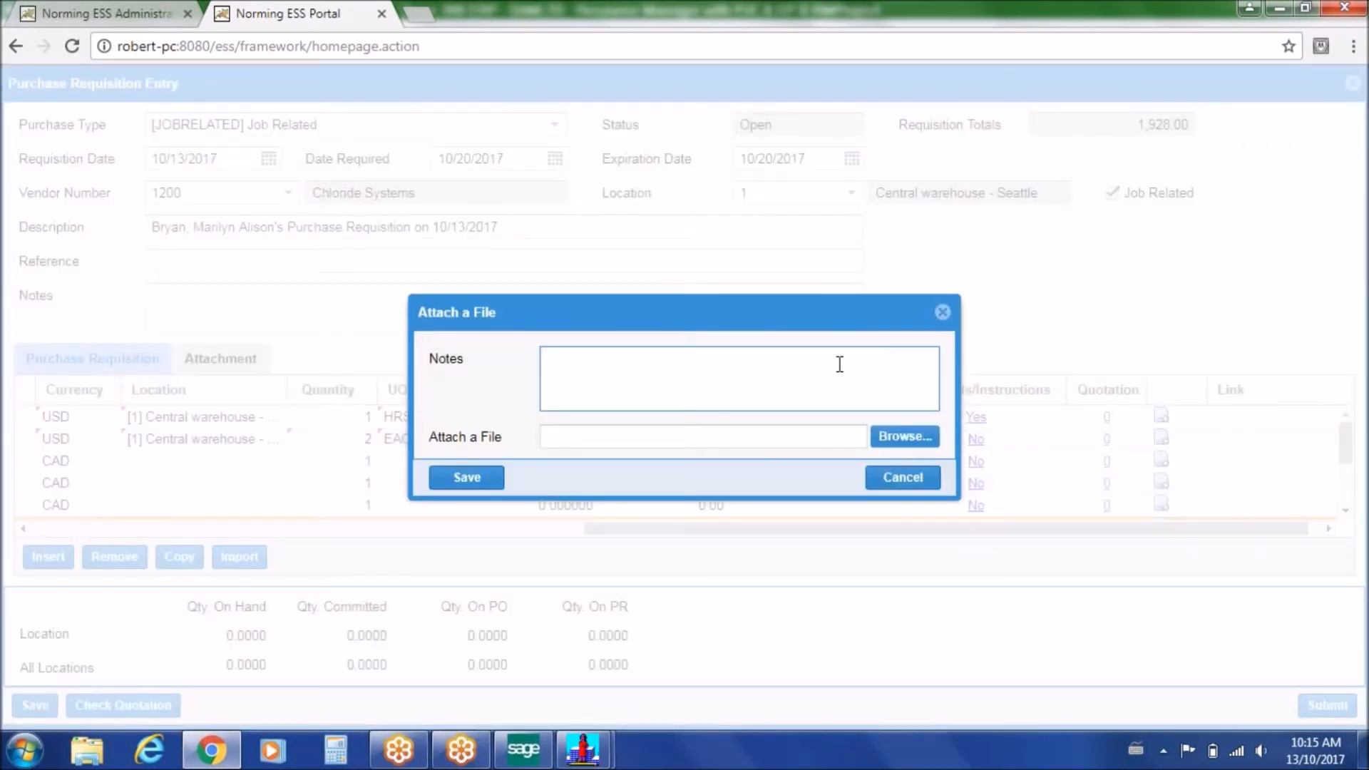
pyautogui.write('For the miscellaneous proje')
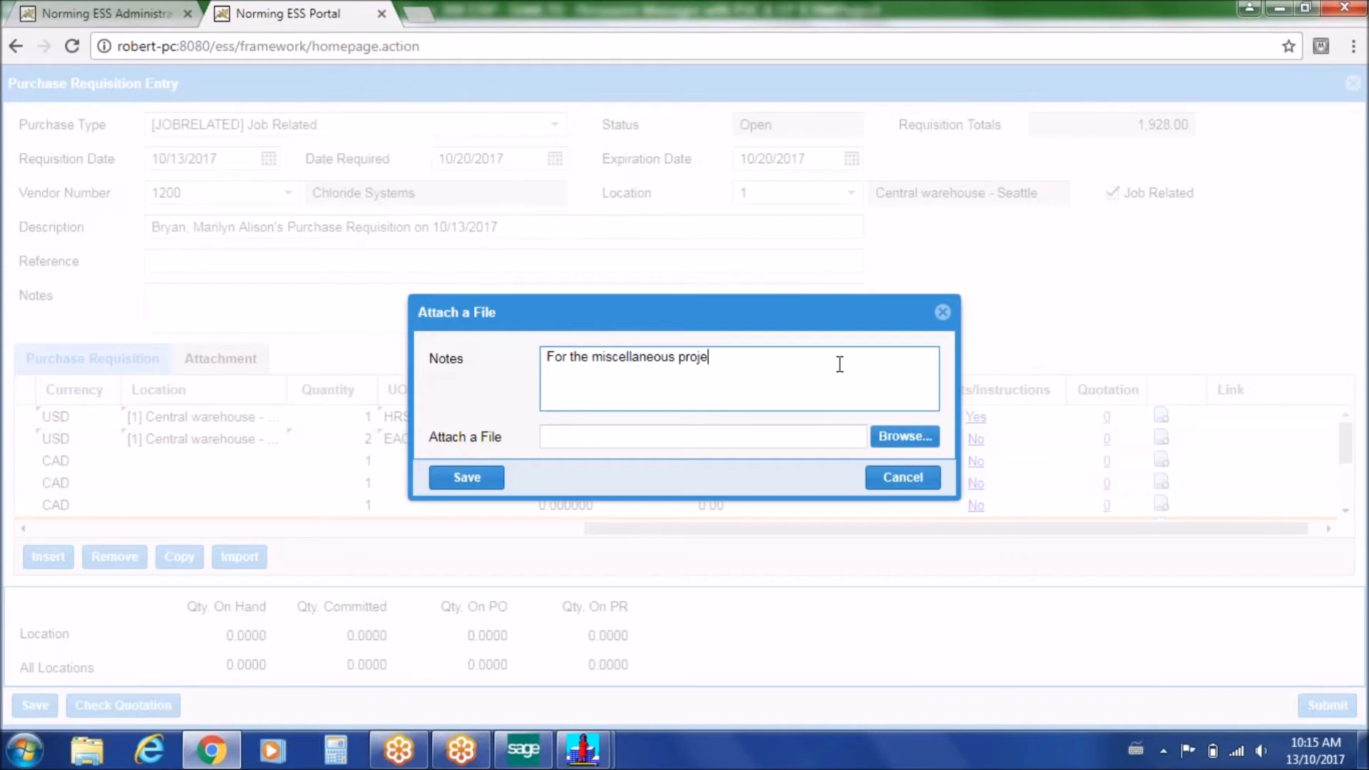
pyautogui.write('ct in Group A.')
pyautogui.click(902, 442)
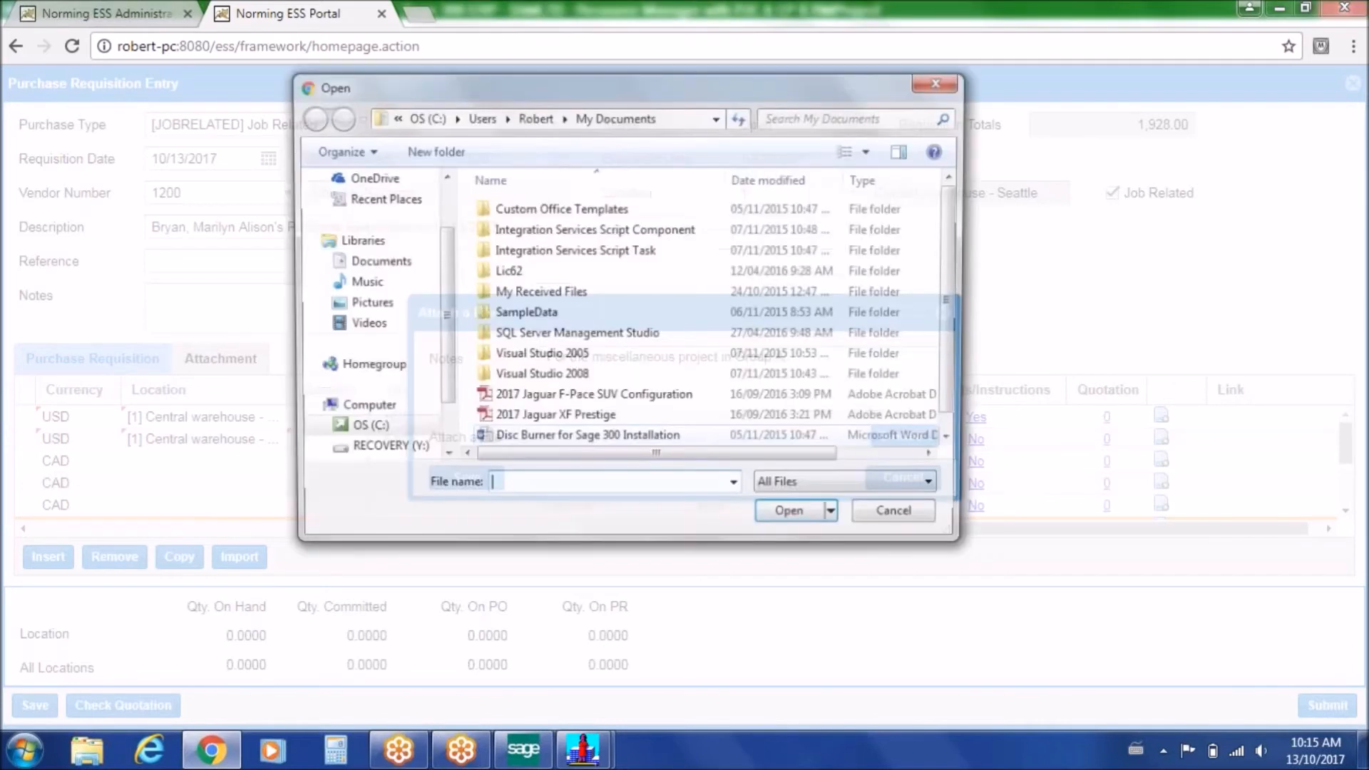
pyautogui.doubleClick(613, 418)
pyautogui.click(465, 478)
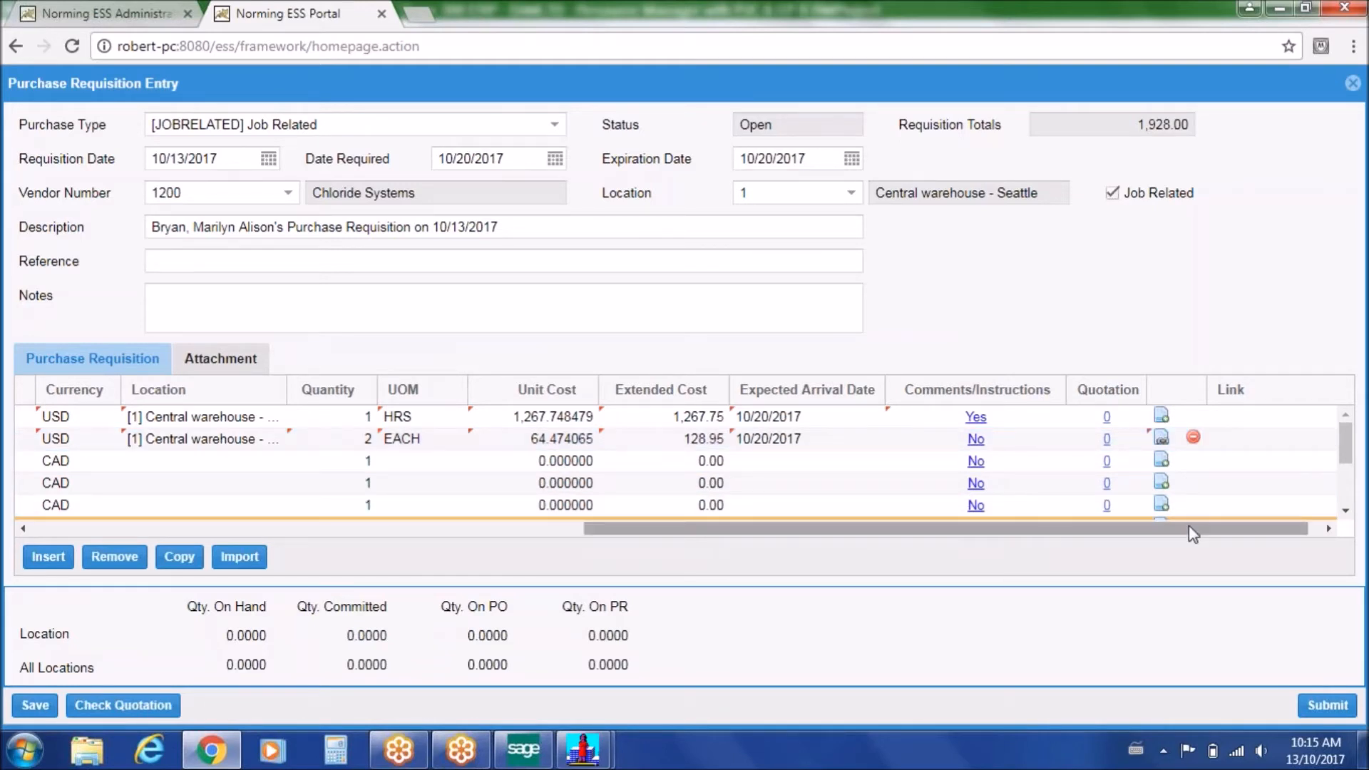
# Set line 3 of the requisition to contract 120-1200-10 and project 1012, Re-model wall panels
pyautogui.hscroll(-10, 468, 503)
pyautogui.click(127, 463)
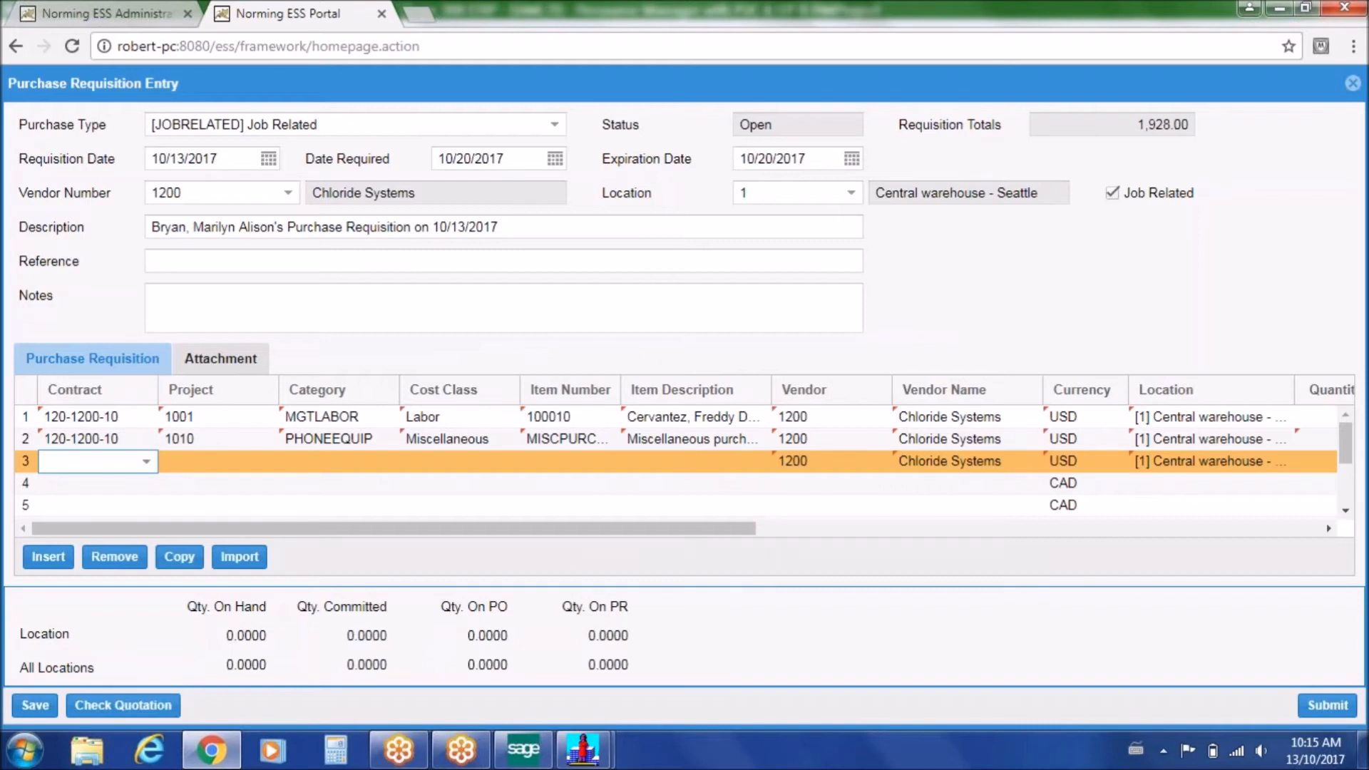
pyautogui.click(147, 466)
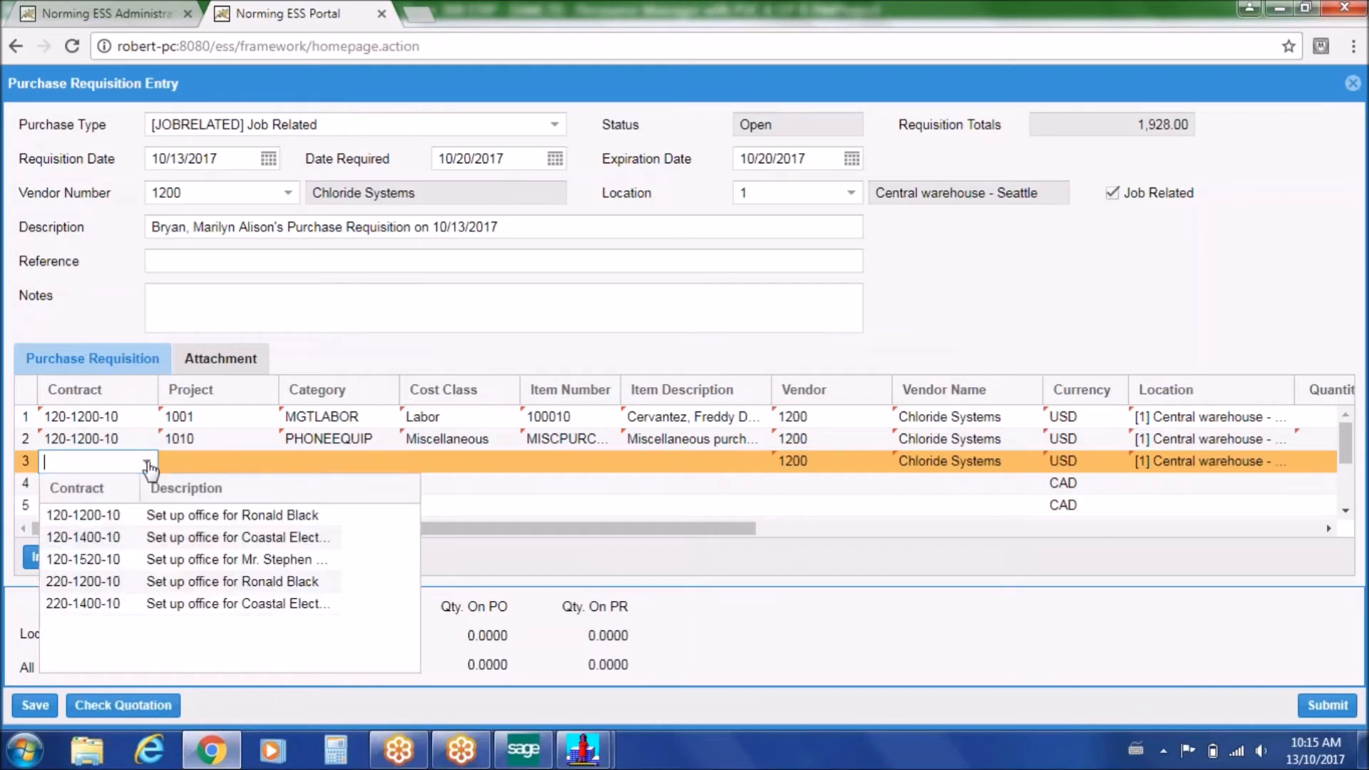
pyautogui.click(95, 513)
pyautogui.click(228, 461)
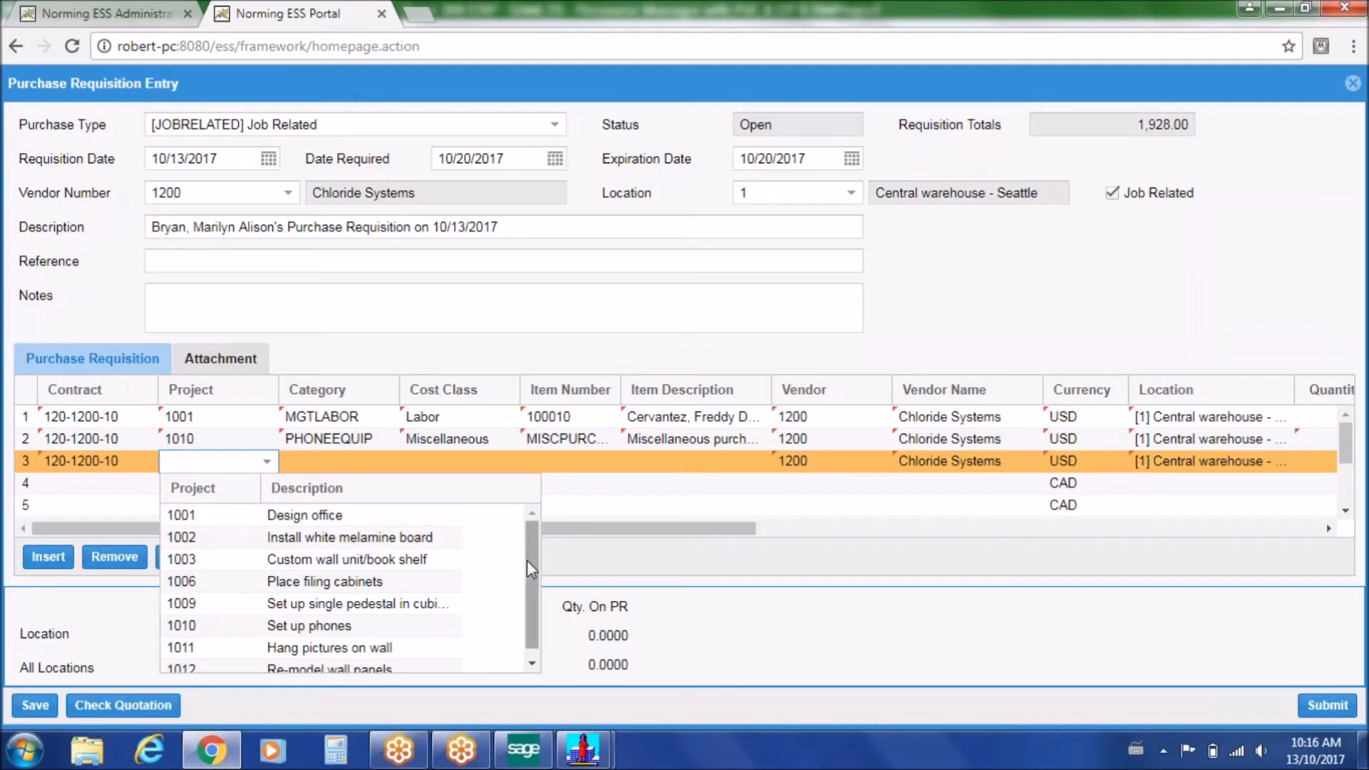
pyautogui.moveTo(528, 571)
pyautogui.mouseDown()
pyautogui.moveTo(528, 603)
pyautogui.moveTo(532, 553)
pyautogui.mouseUp()
pyautogui.moveTo(529, 611); pyautogui.dragTo(532, 654)
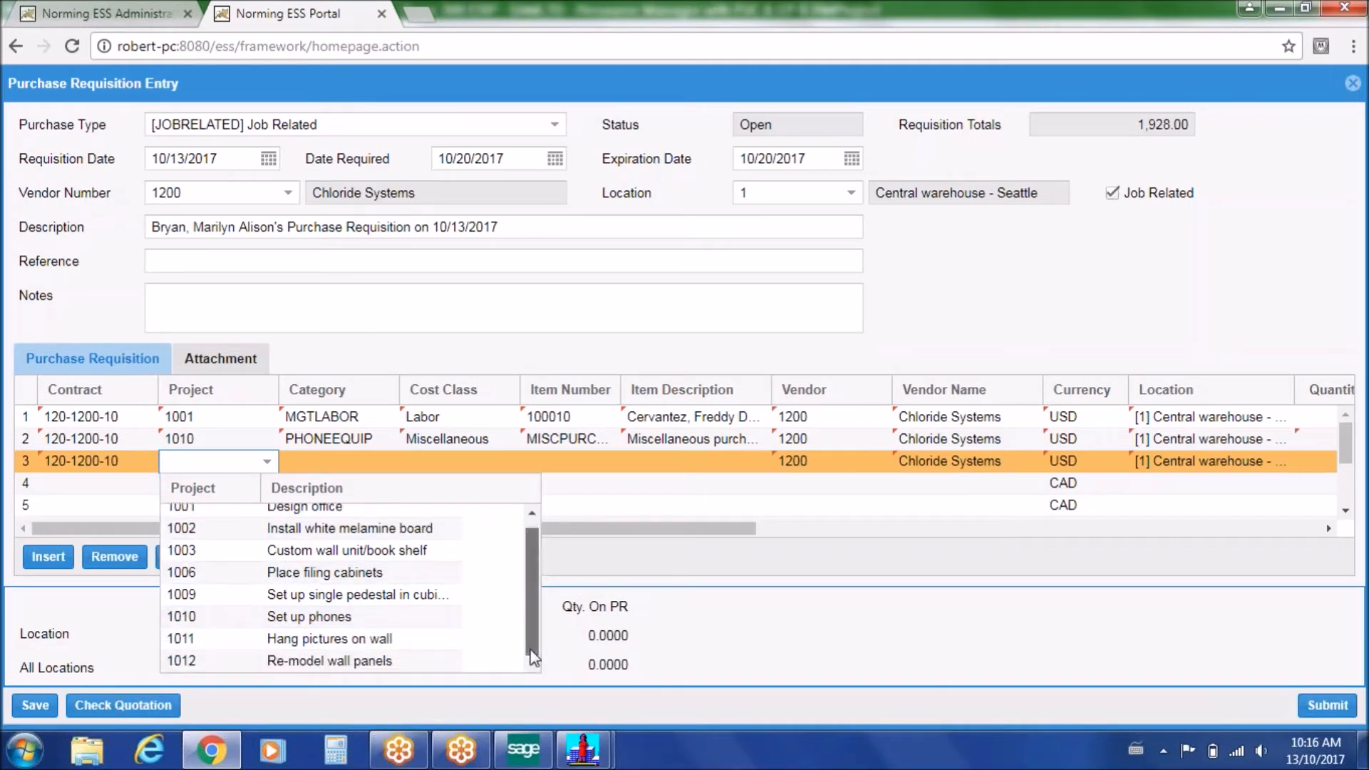
pyautogui.click(237, 660)
# Set line 3's category to STRIPEQUIP and choose the Strip and sand exterior coating item
pyautogui.click(385, 462)
pyautogui.click(389, 462)
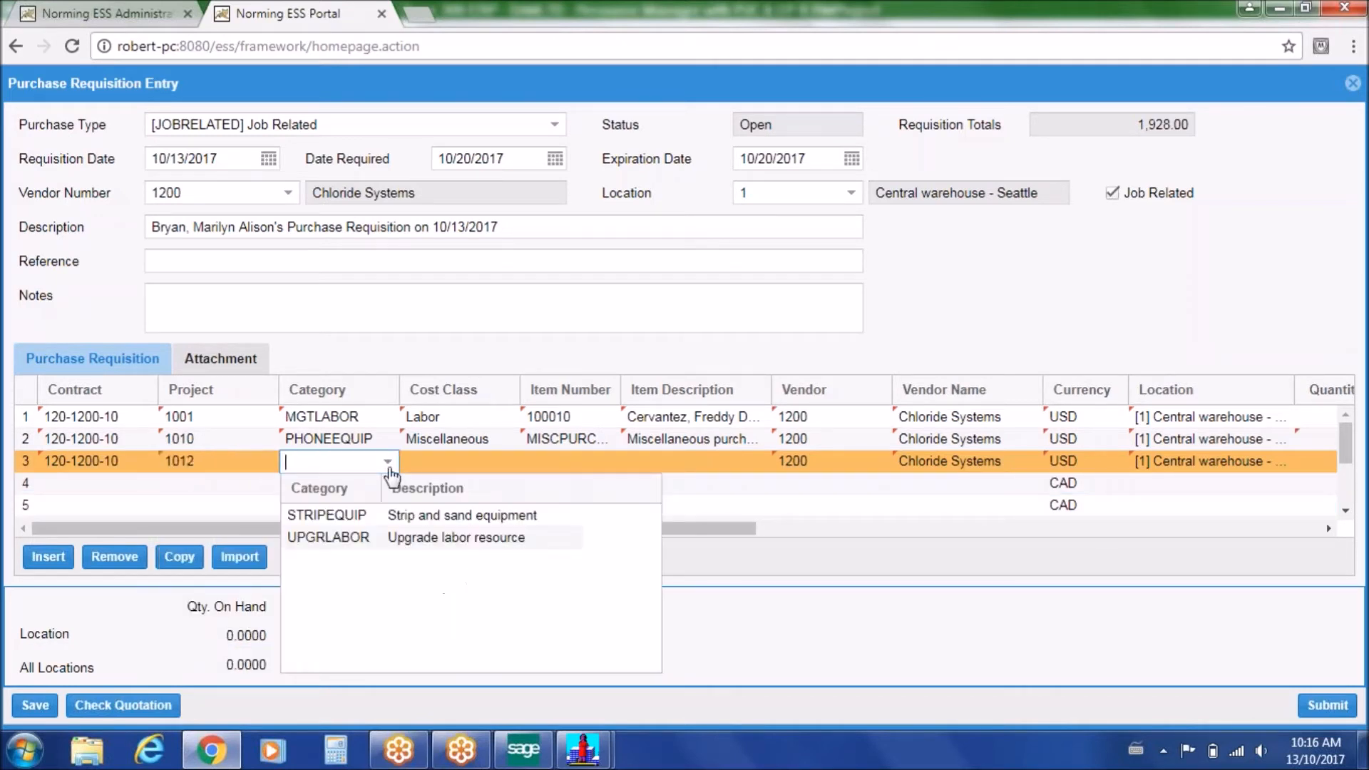
pyautogui.click(367, 514)
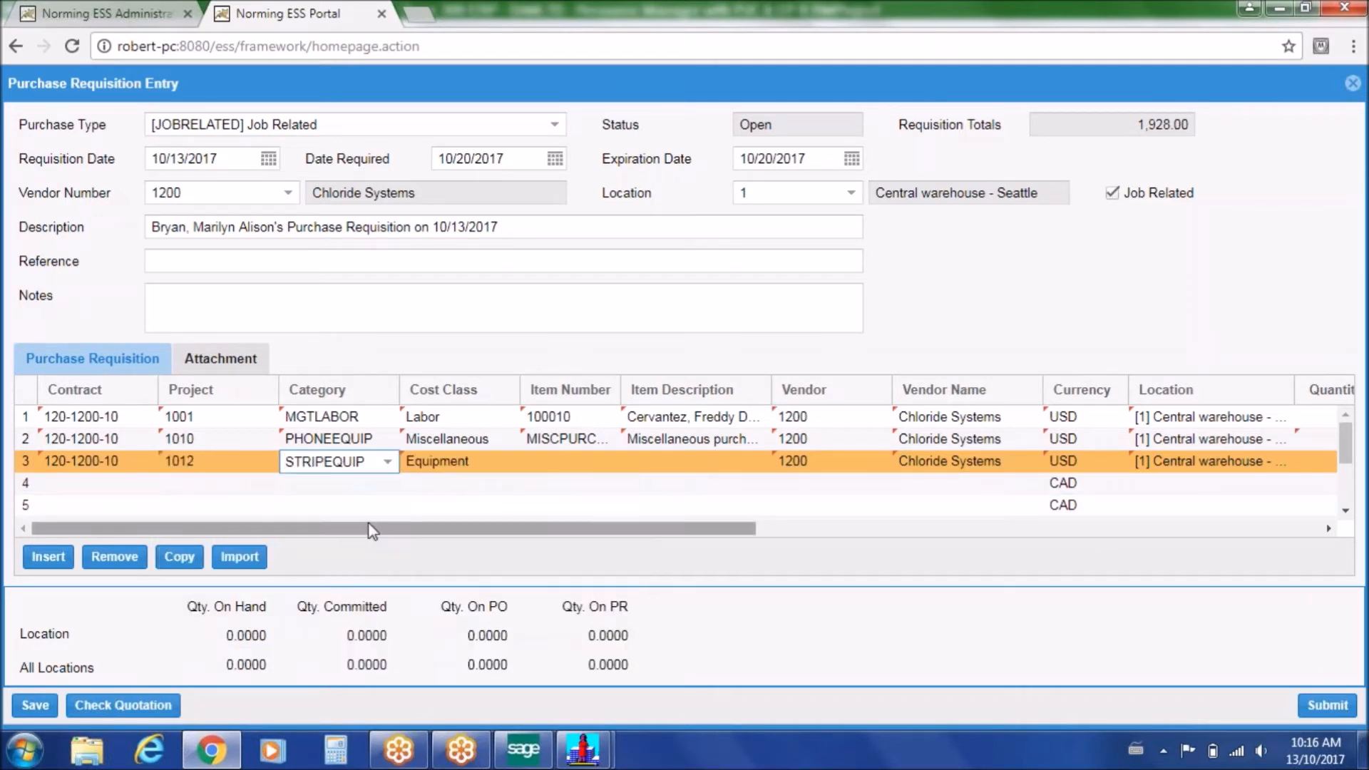
pyautogui.click(605, 463)
pyautogui.click(604, 464)
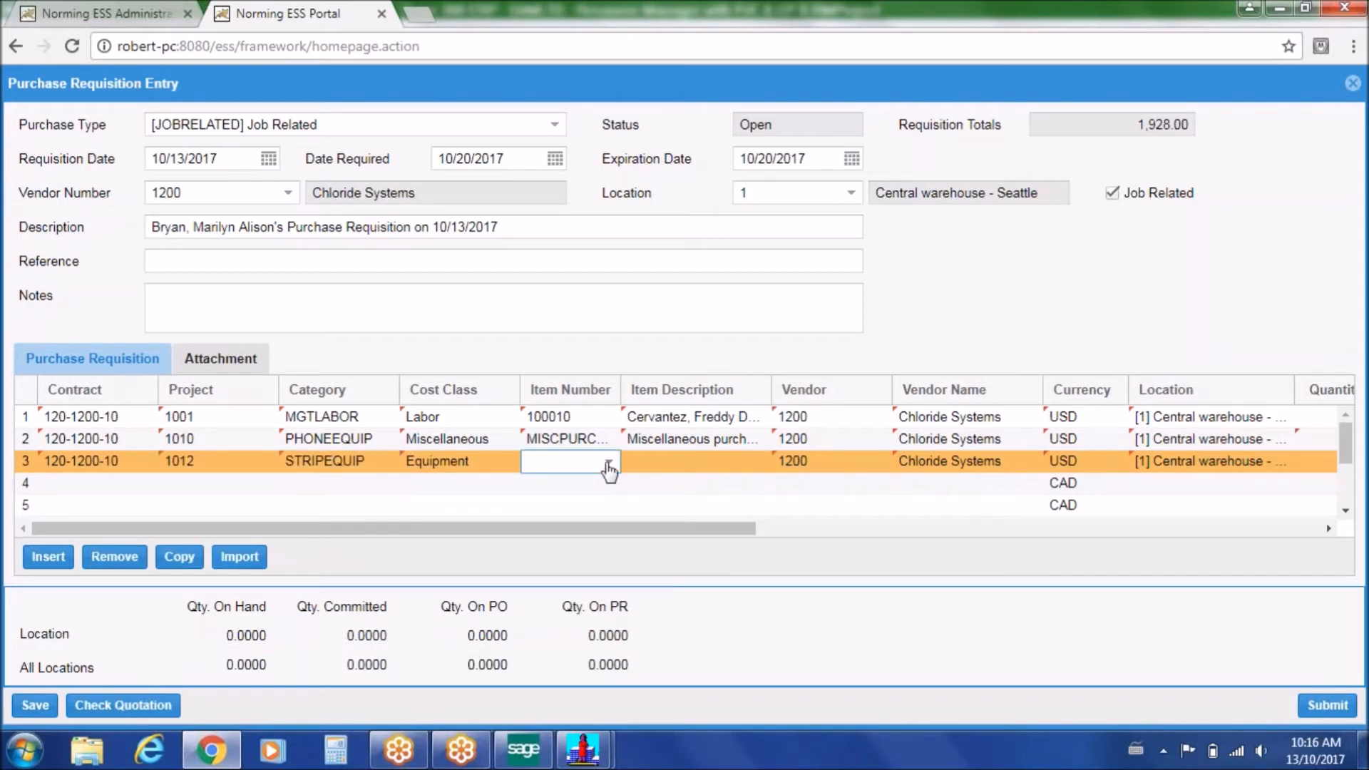
pyautogui.click(610, 467)
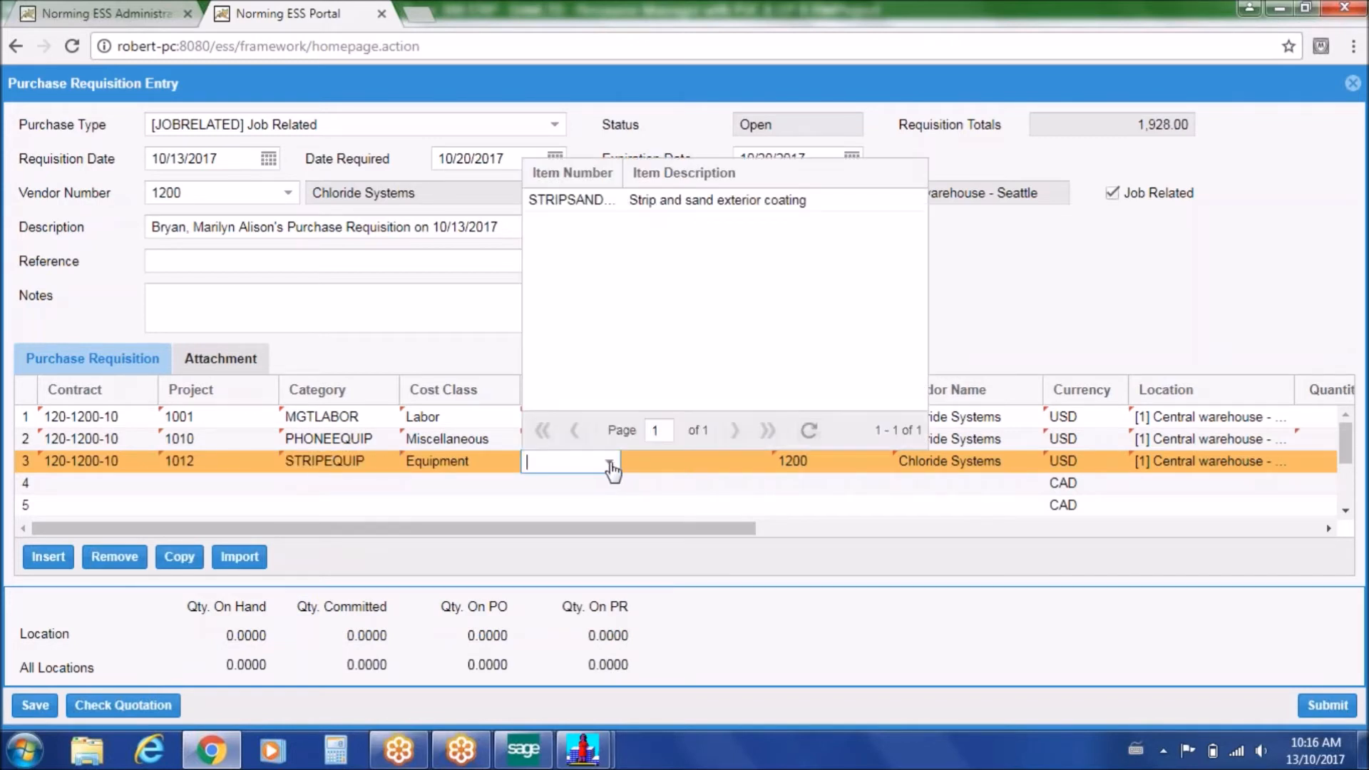
pyautogui.click(597, 200)
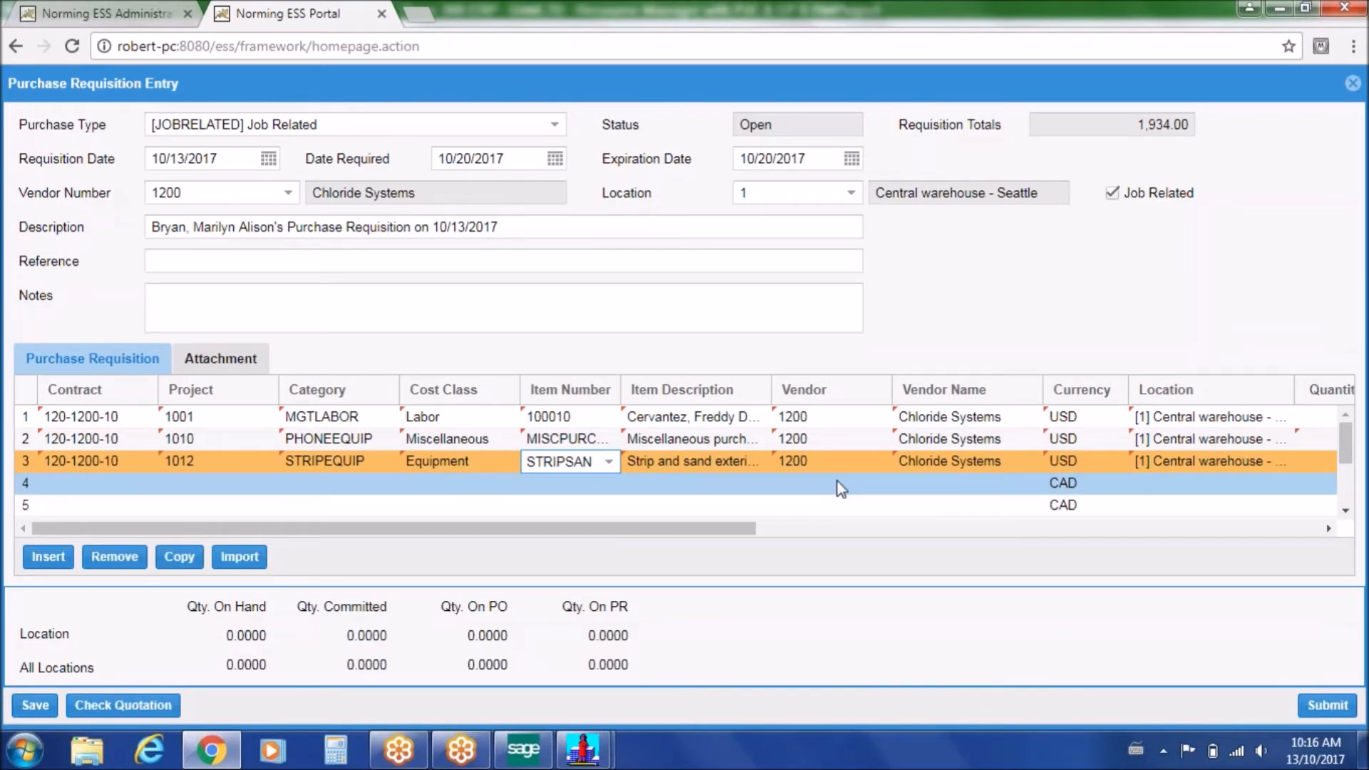
# Set the quantity of requisition line 3 to 100
pyautogui.moveTo(731, 530); pyautogui.dragTo(1045, 541)
pyautogui.click(794, 462)
pyautogui.write('100')
pyautogui.press('Tab')
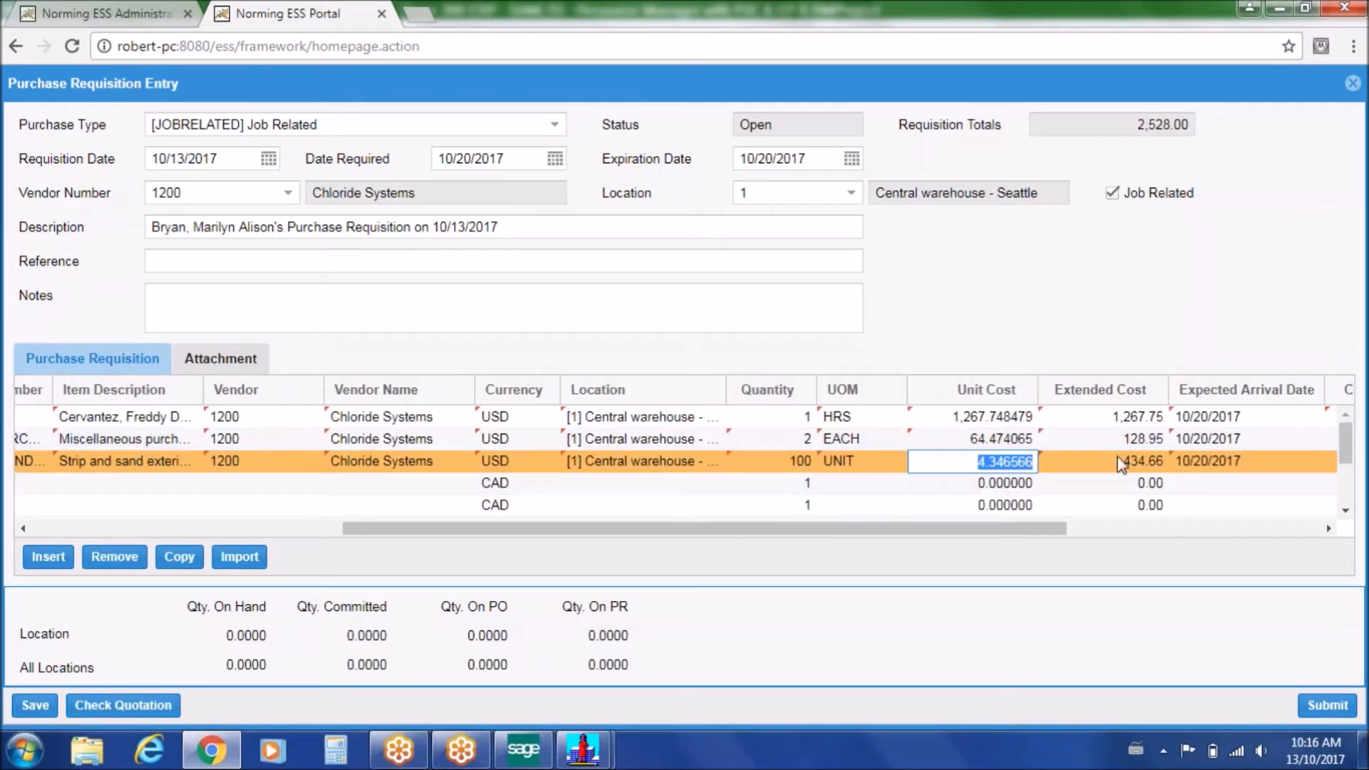
pyautogui.moveTo(1024, 534); pyautogui.dragTo(1275, 536)
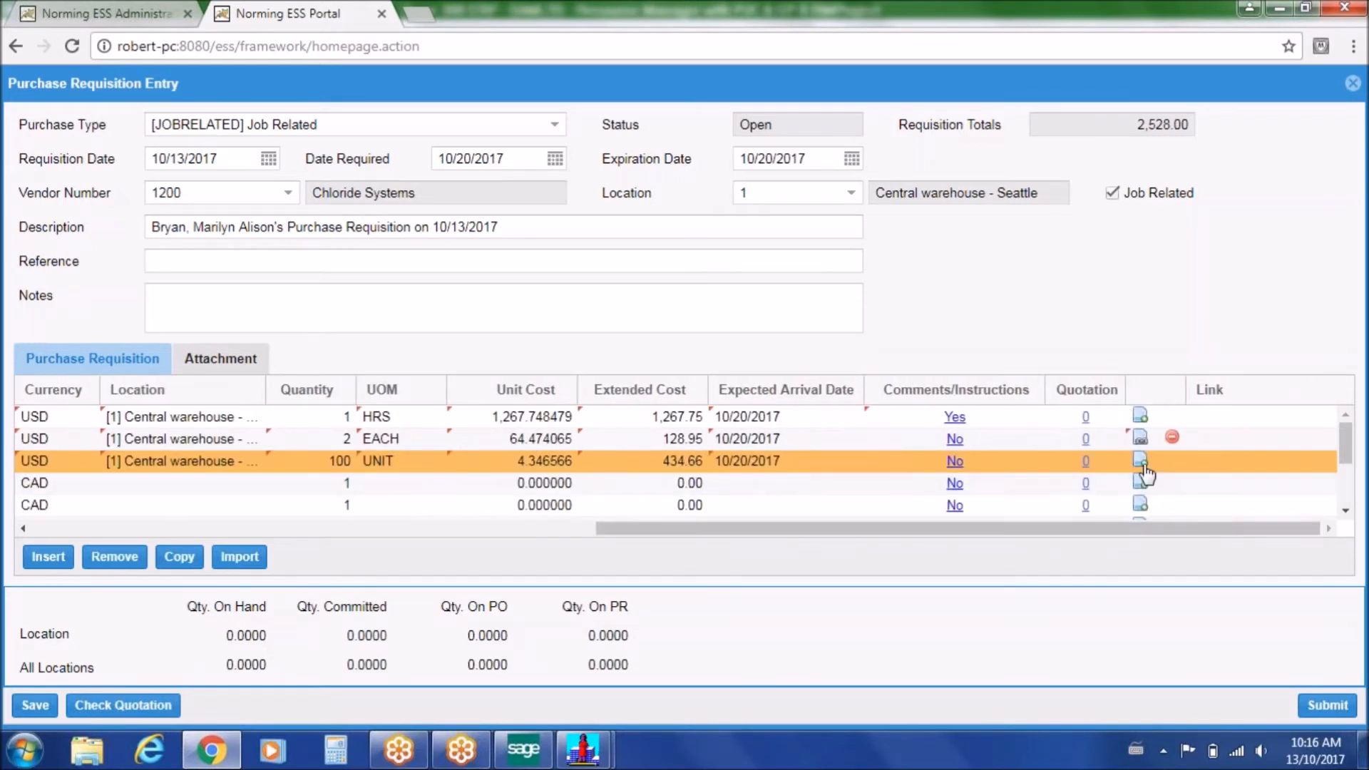
pyautogui.click(1211, 461)
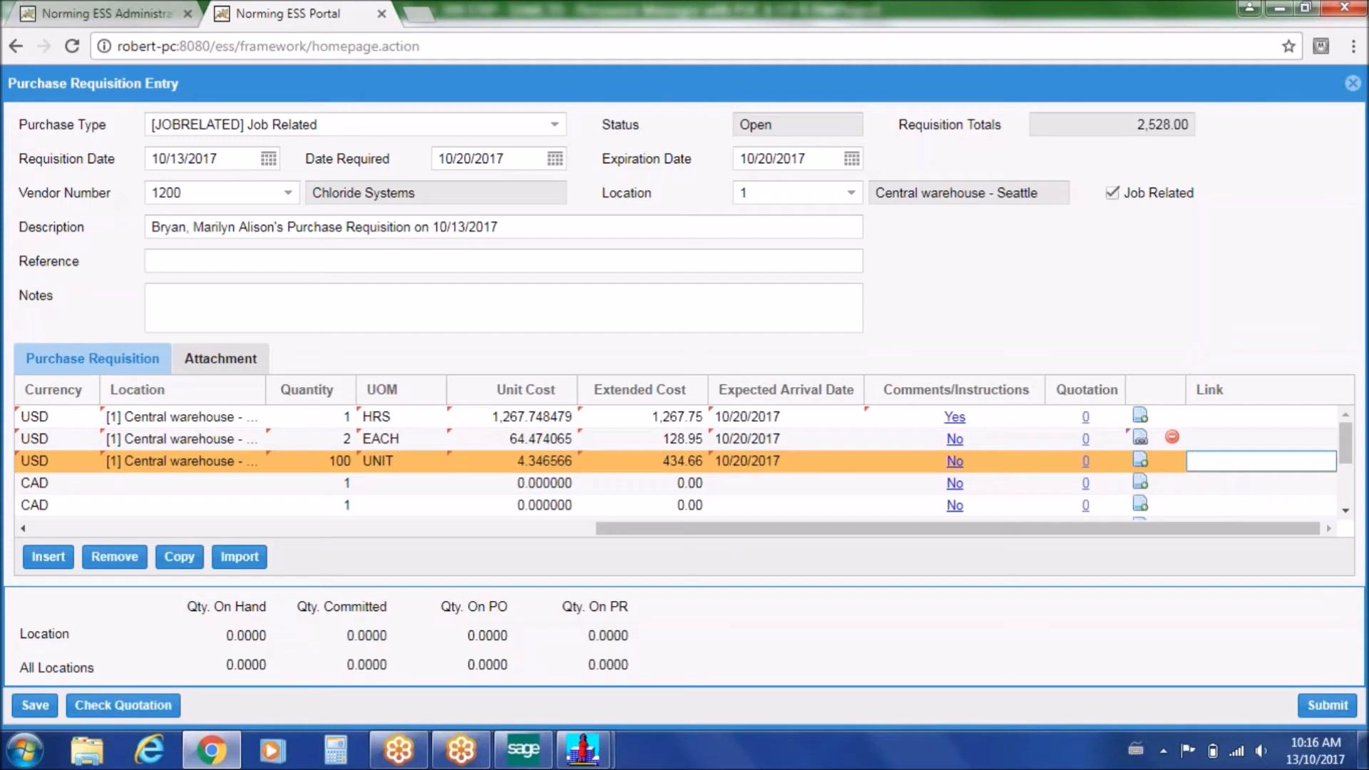
pyautogui.write('www.norming.com.cn')
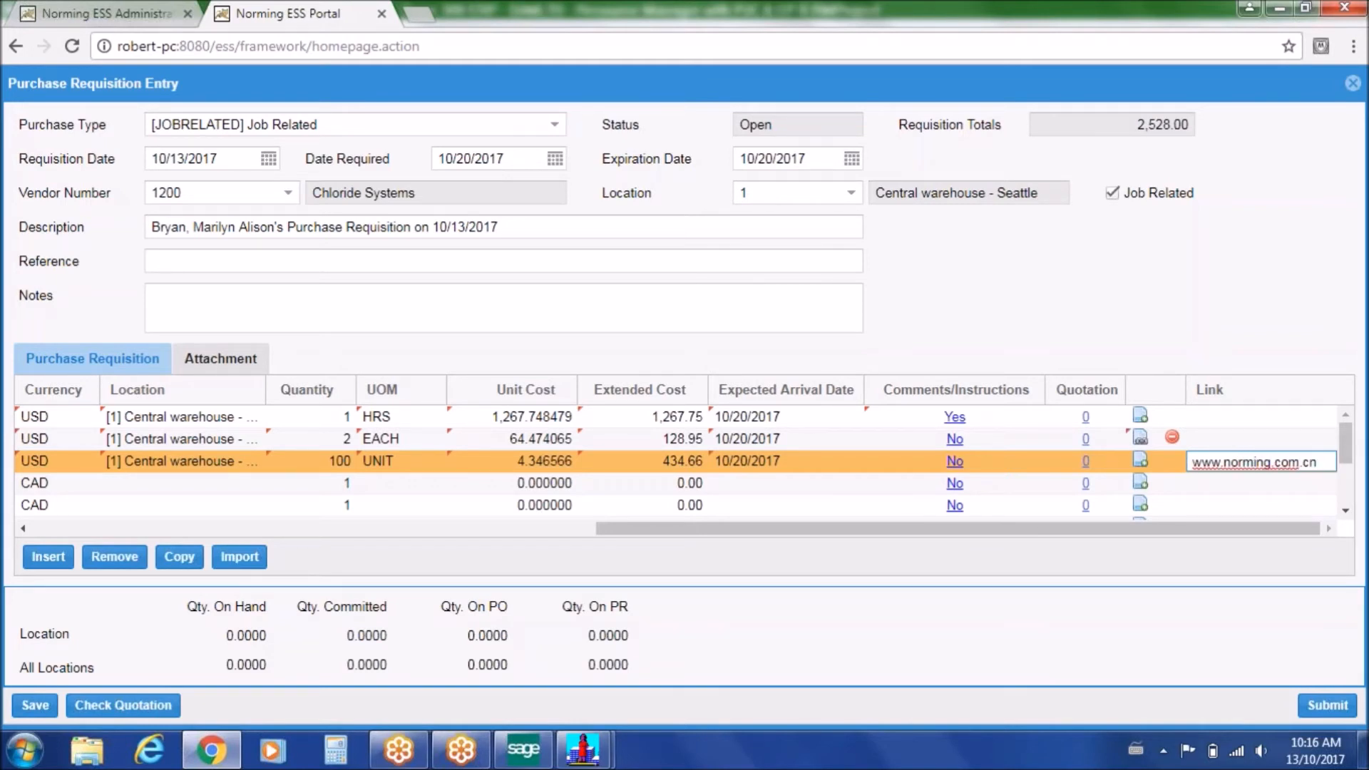
pyautogui.press('Tab')
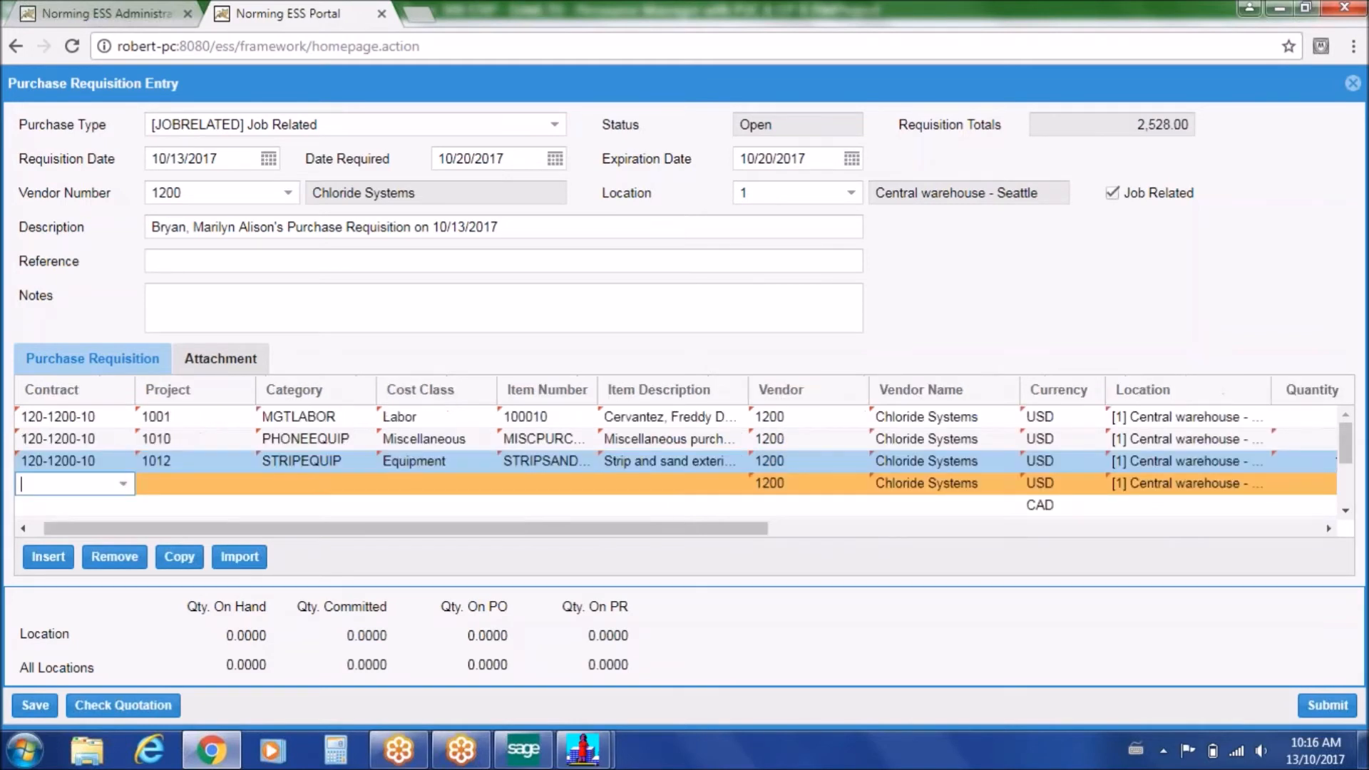
pyautogui.moveTo(763, 529); pyautogui.dragTo(1318, 535)
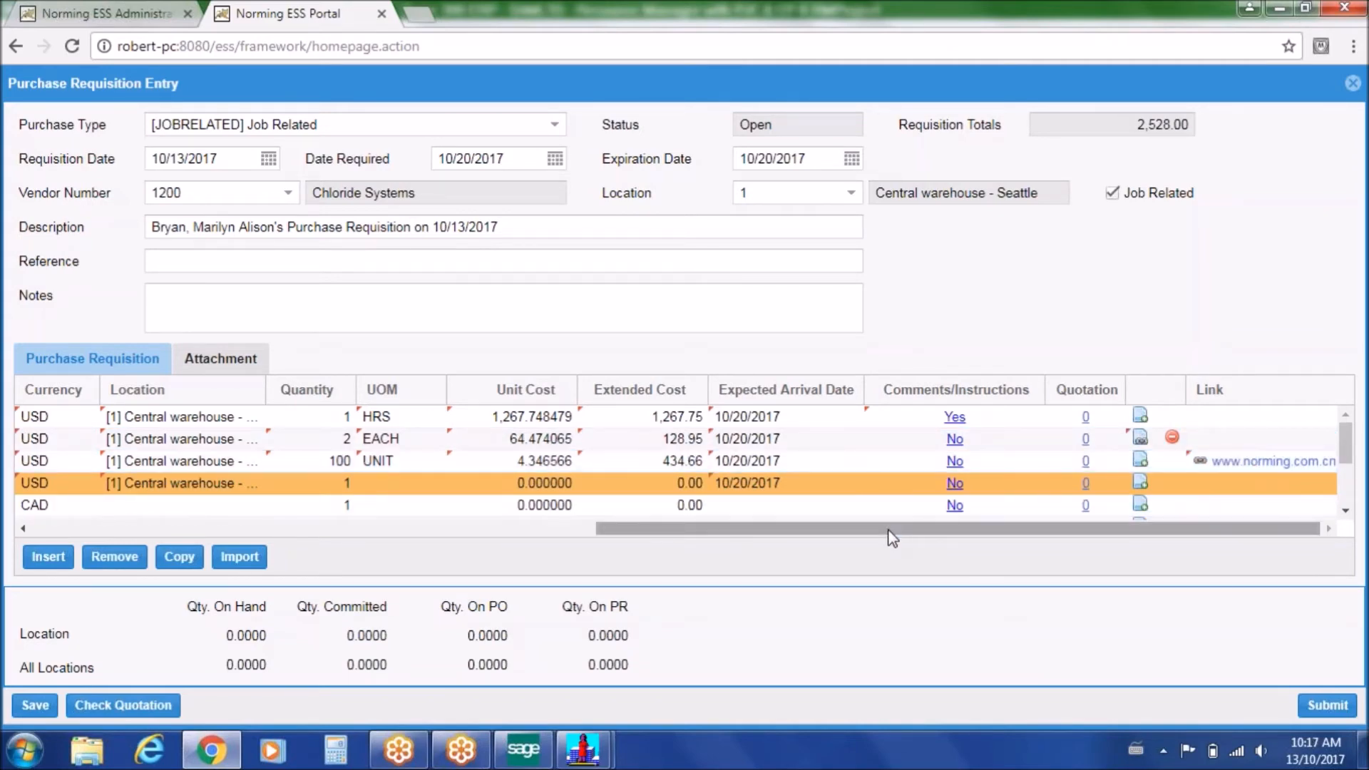
# Set line 4 of the requisition to contract 220-1200-10 and project 1004, Stock office supplies
pyautogui.moveTo(889, 535); pyautogui.dragTo(177, 498)
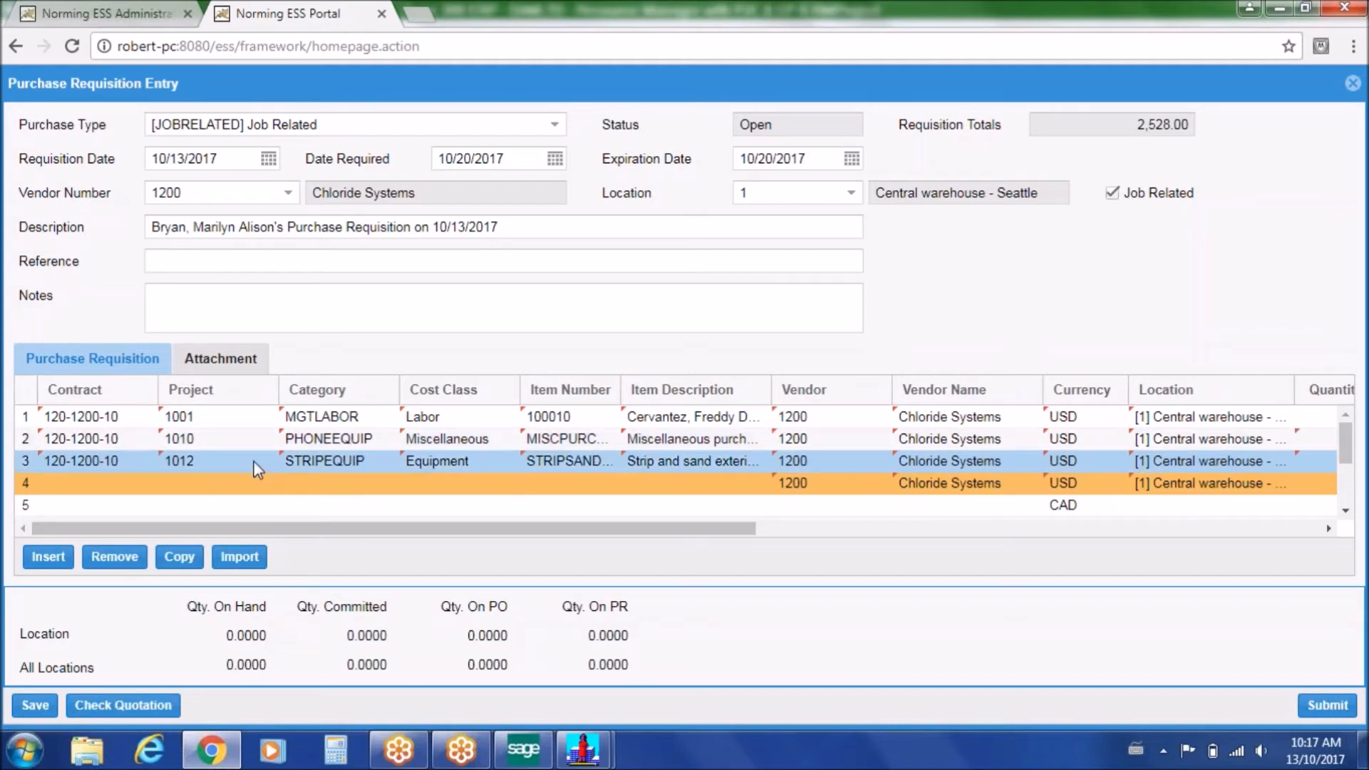
pyautogui.click(148, 484)
pyautogui.click(146, 483)
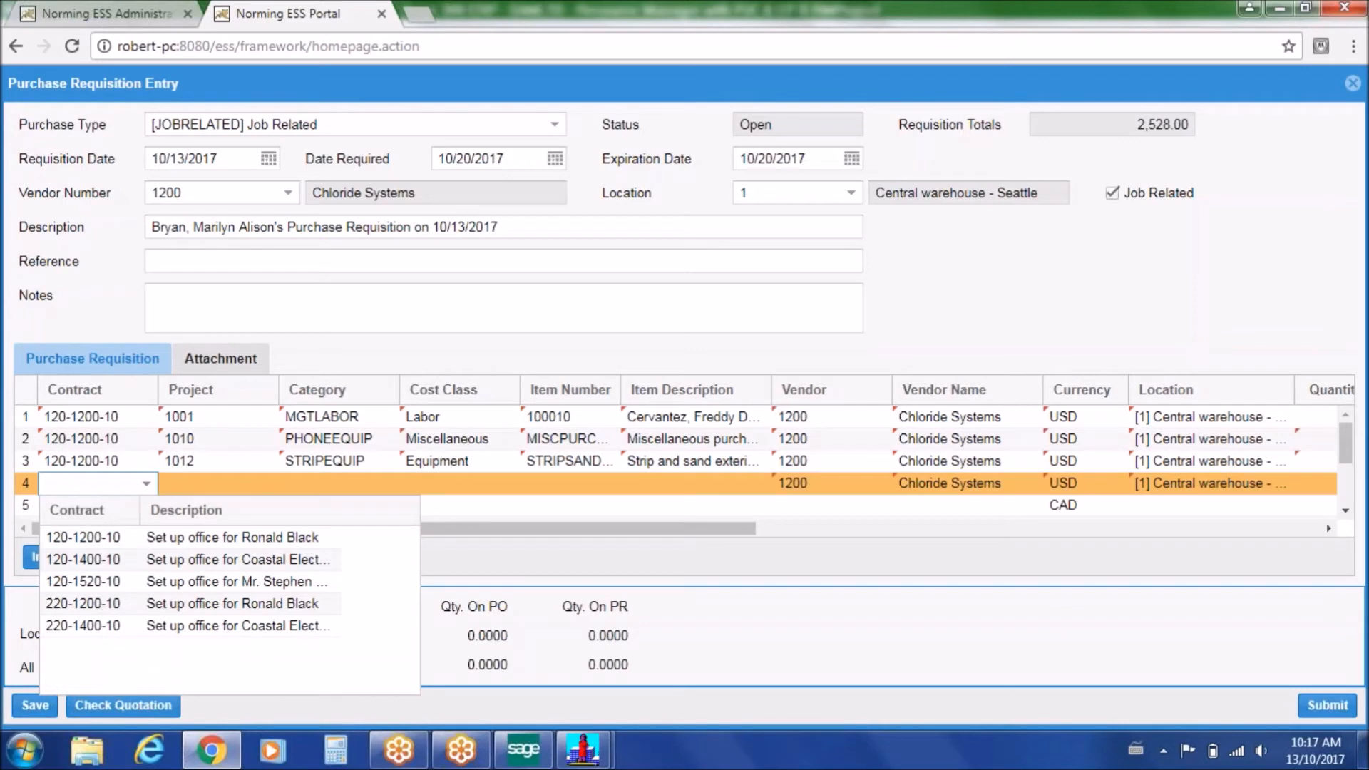
pyautogui.click(98, 604)
pyautogui.press('Tab')
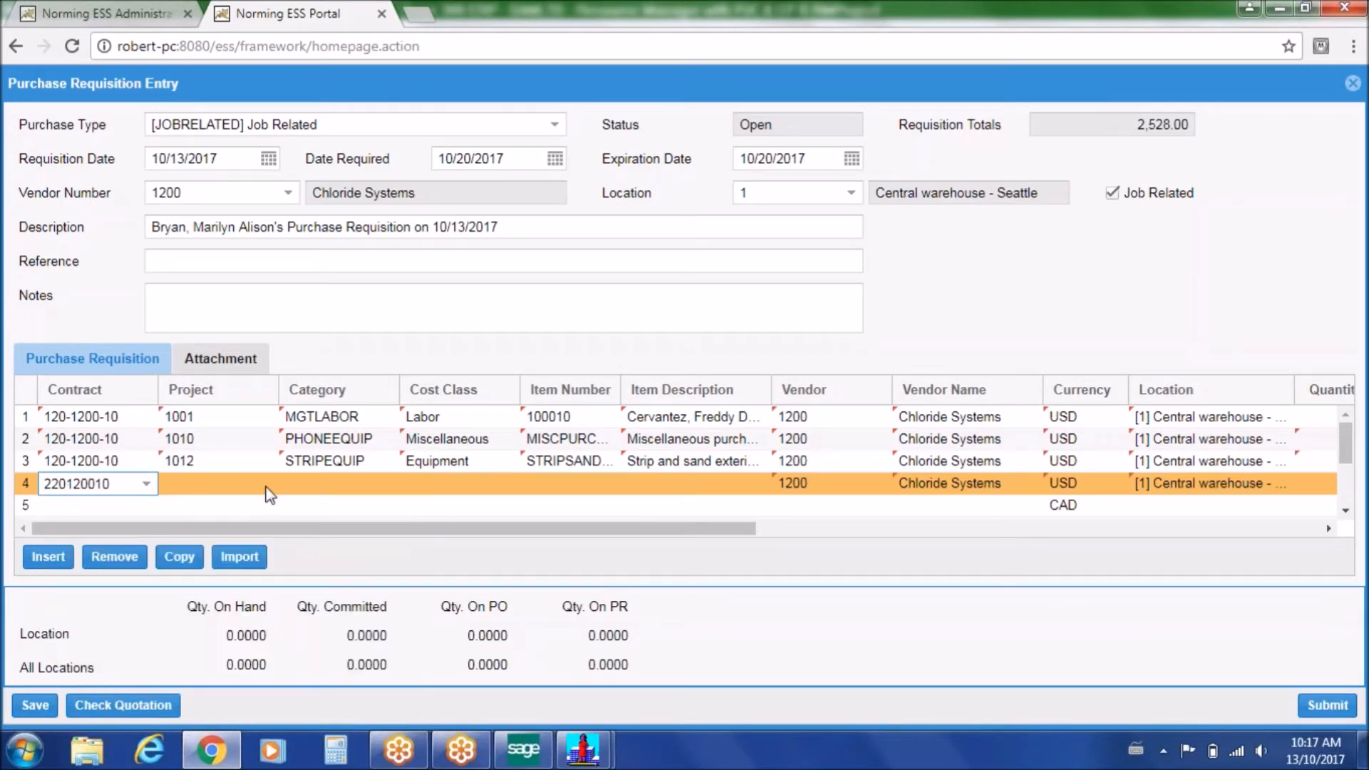
pyautogui.click(267, 484)
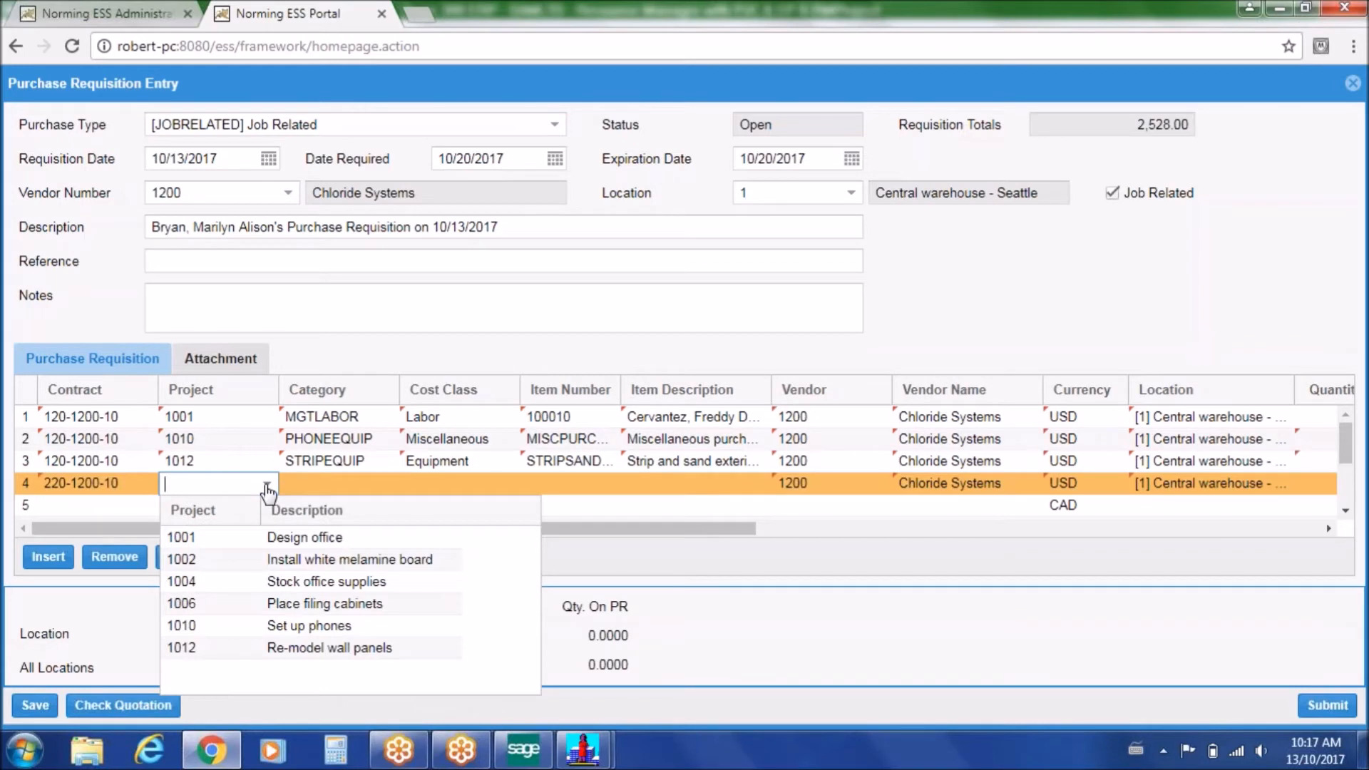
pyautogui.click(243, 581)
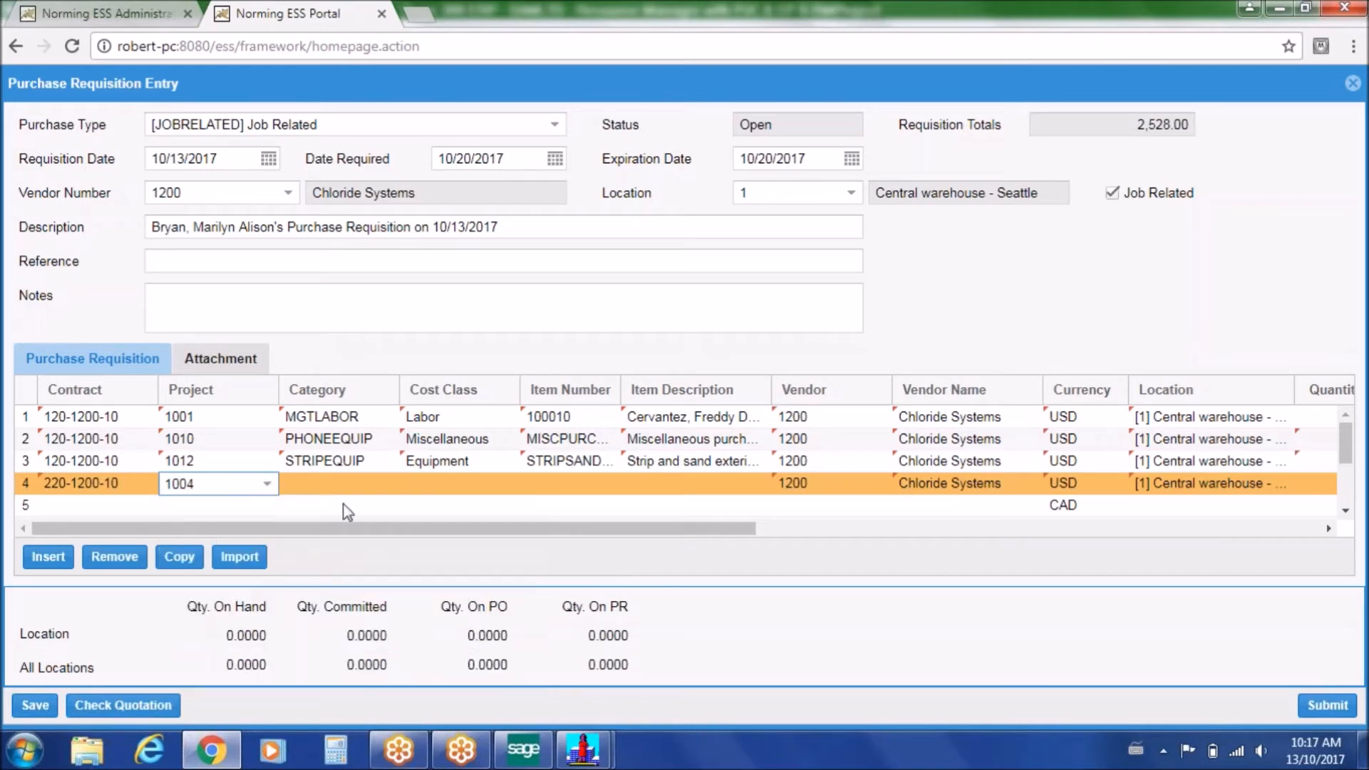
# Set line 4's category to Set up office supplies room and choose item A1-400/0, Desk Note Book
pyautogui.click(371, 488)
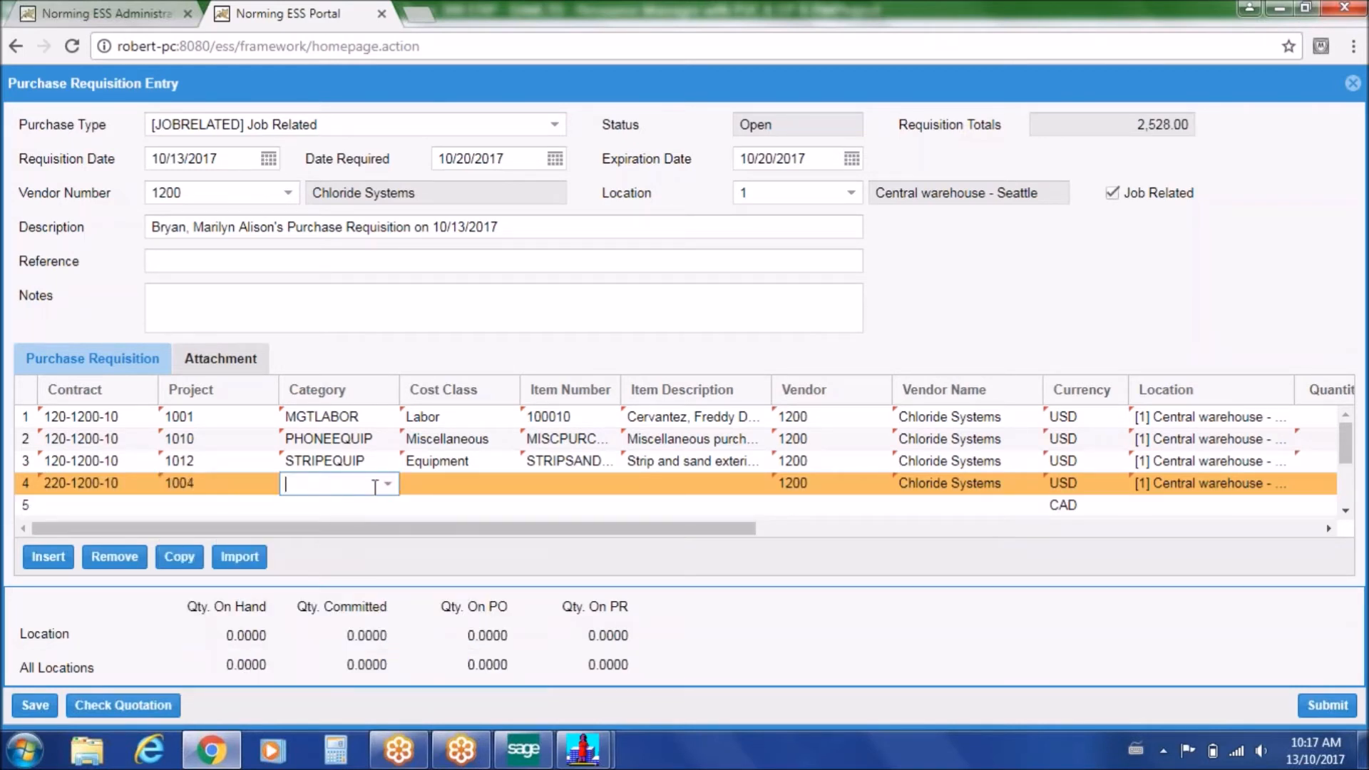
pyautogui.click(388, 485)
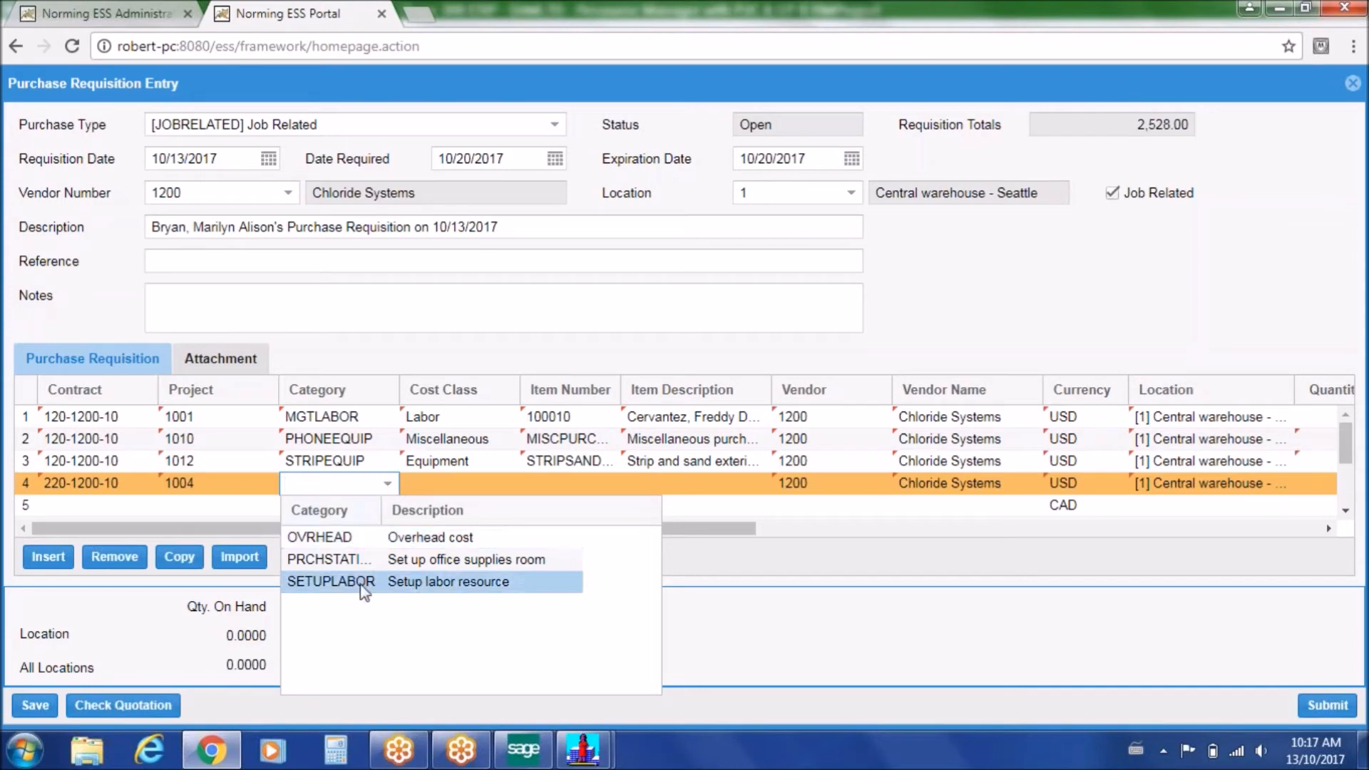
pyautogui.click(365, 560)
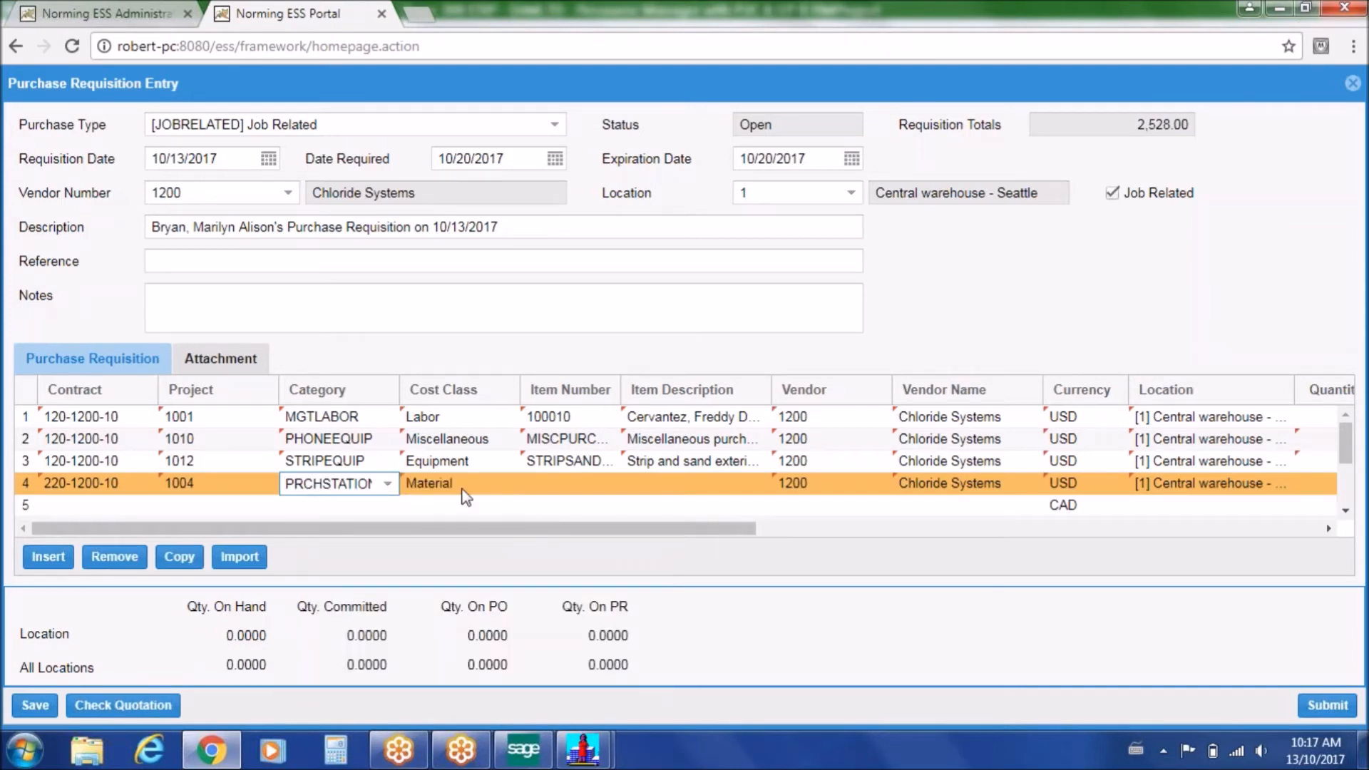
pyautogui.click(584, 487)
pyautogui.click(608, 484)
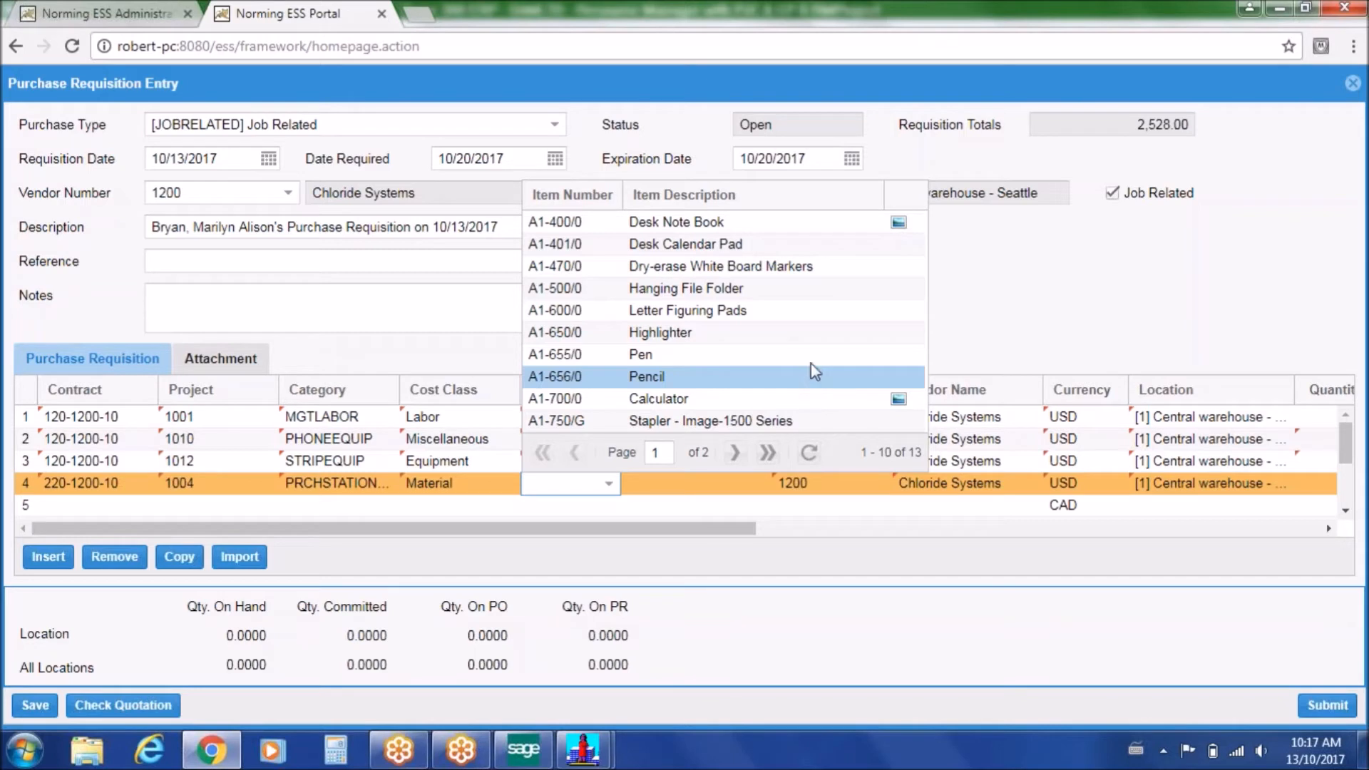
pyautogui.click(684, 225)
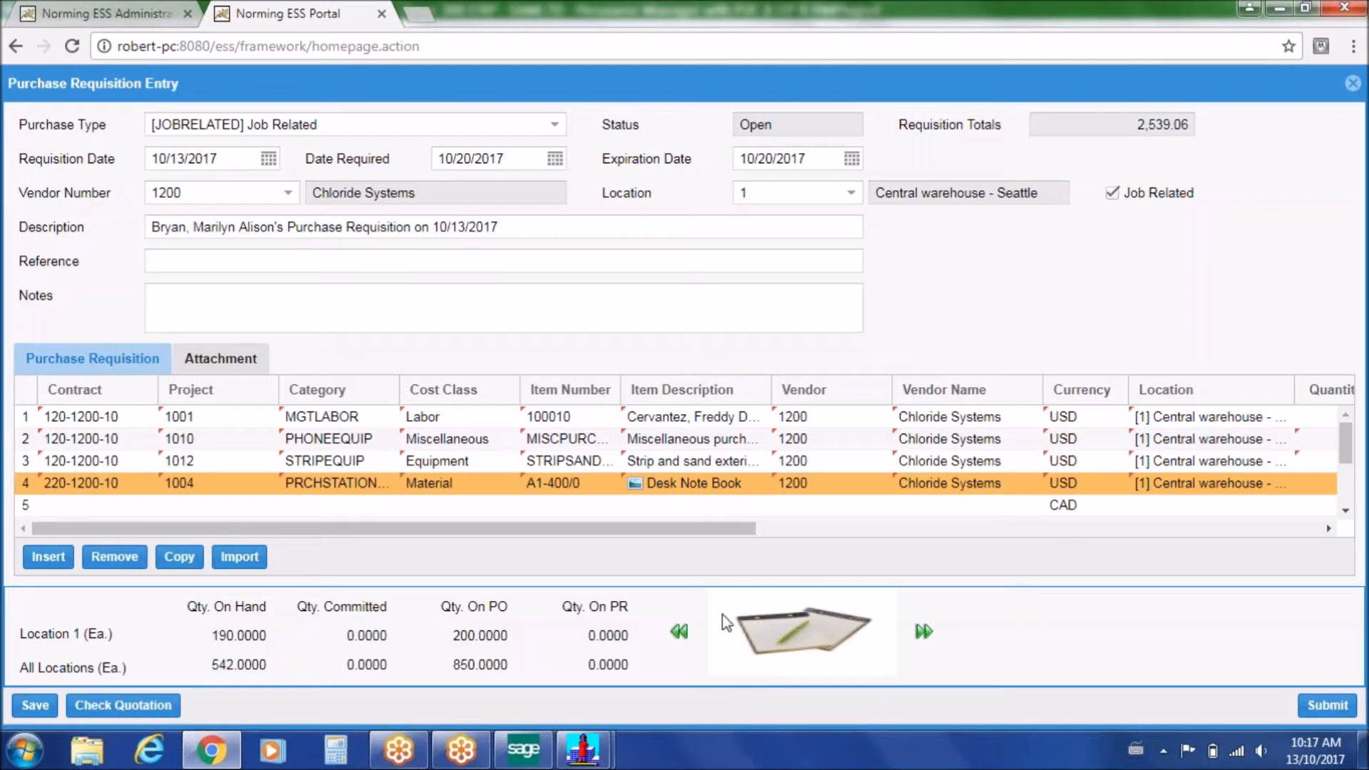
# Examine line 4's item picture and cost details, and run the quotation check on the requisition
pyautogui.moveTo(864, 624)
pyautogui.moveTo(715, 528); pyautogui.dragTo(1277, 540)
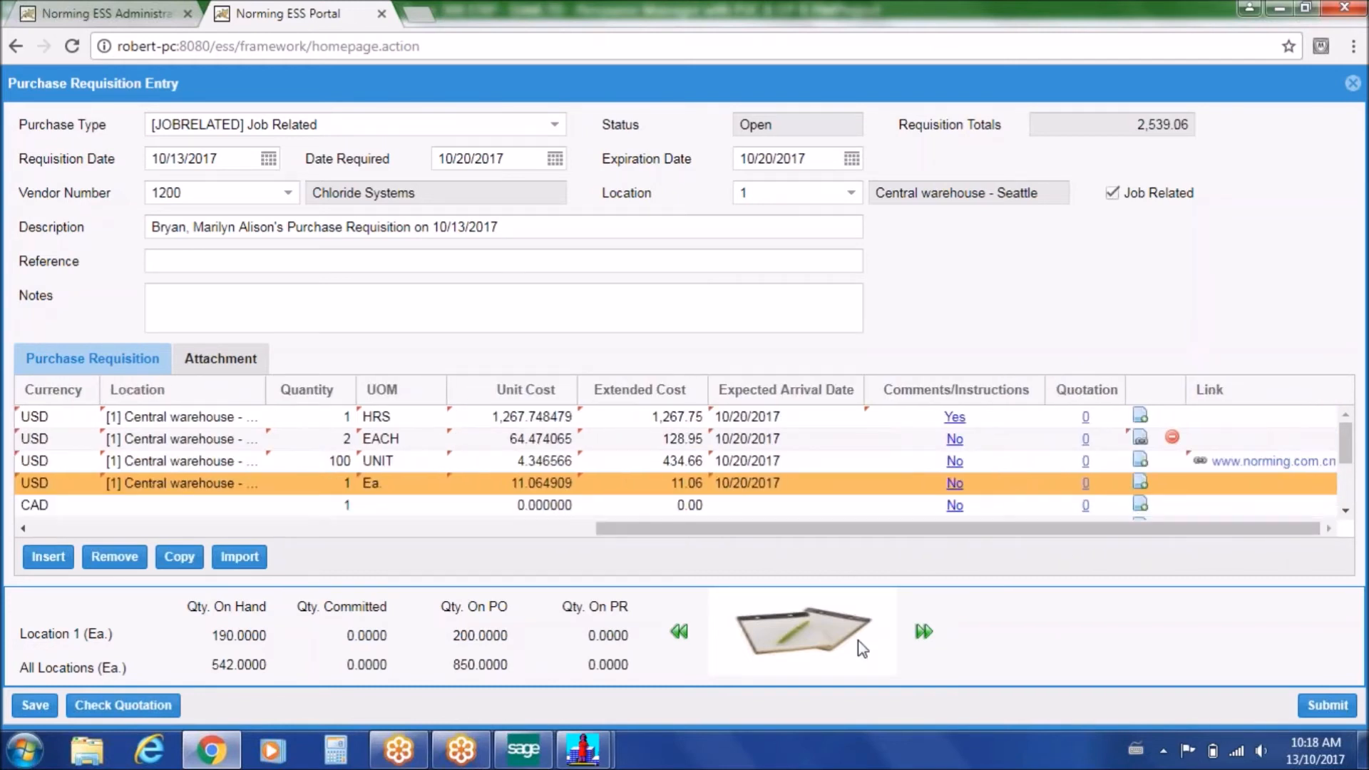
pyautogui.moveTo(840, 645)
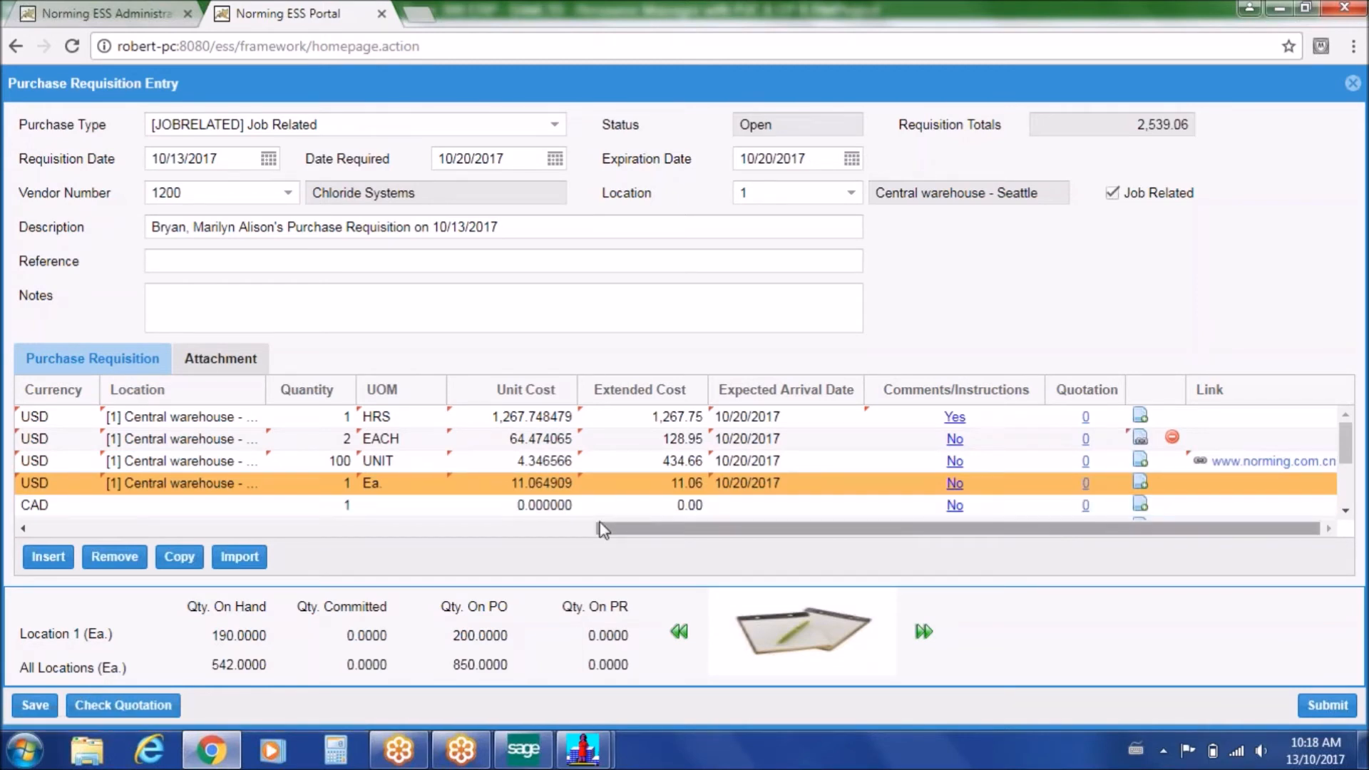
pyautogui.click(149, 708)
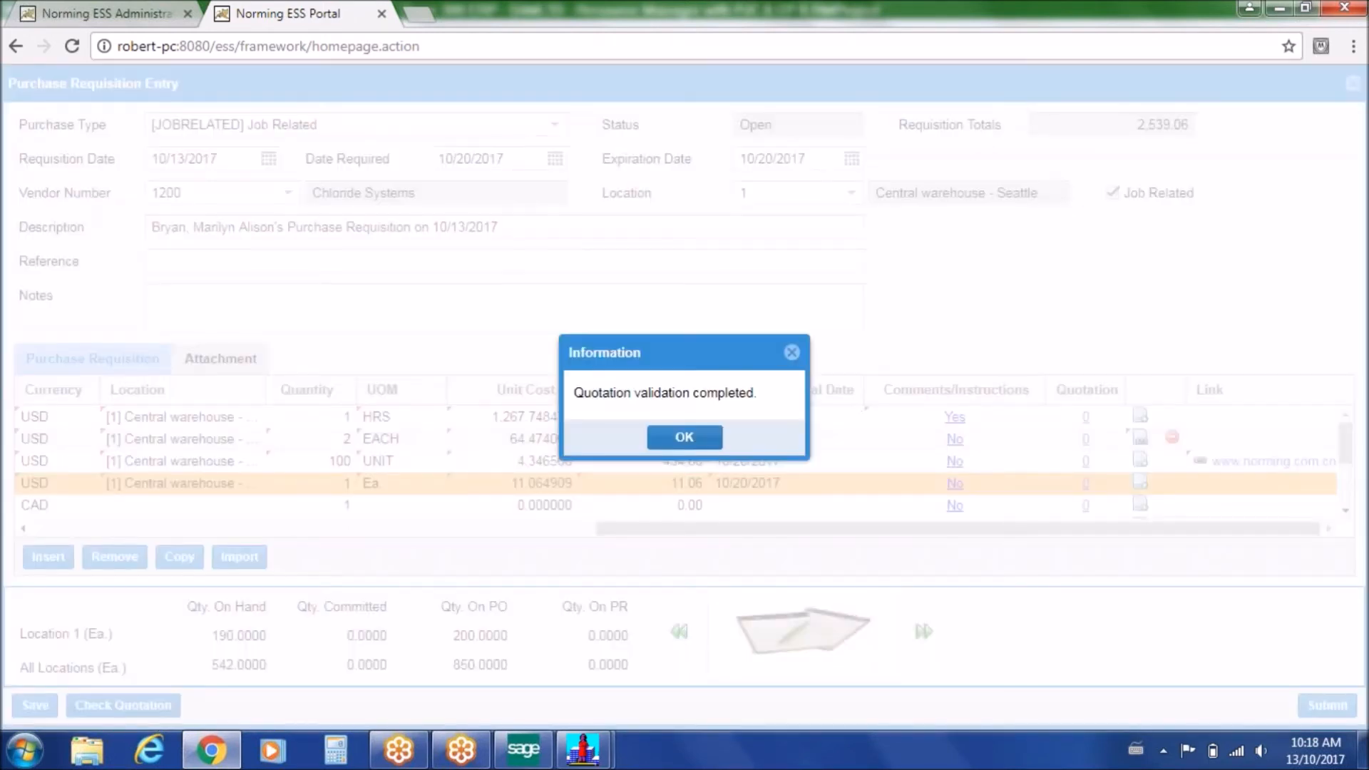
pyautogui.click(686, 437)
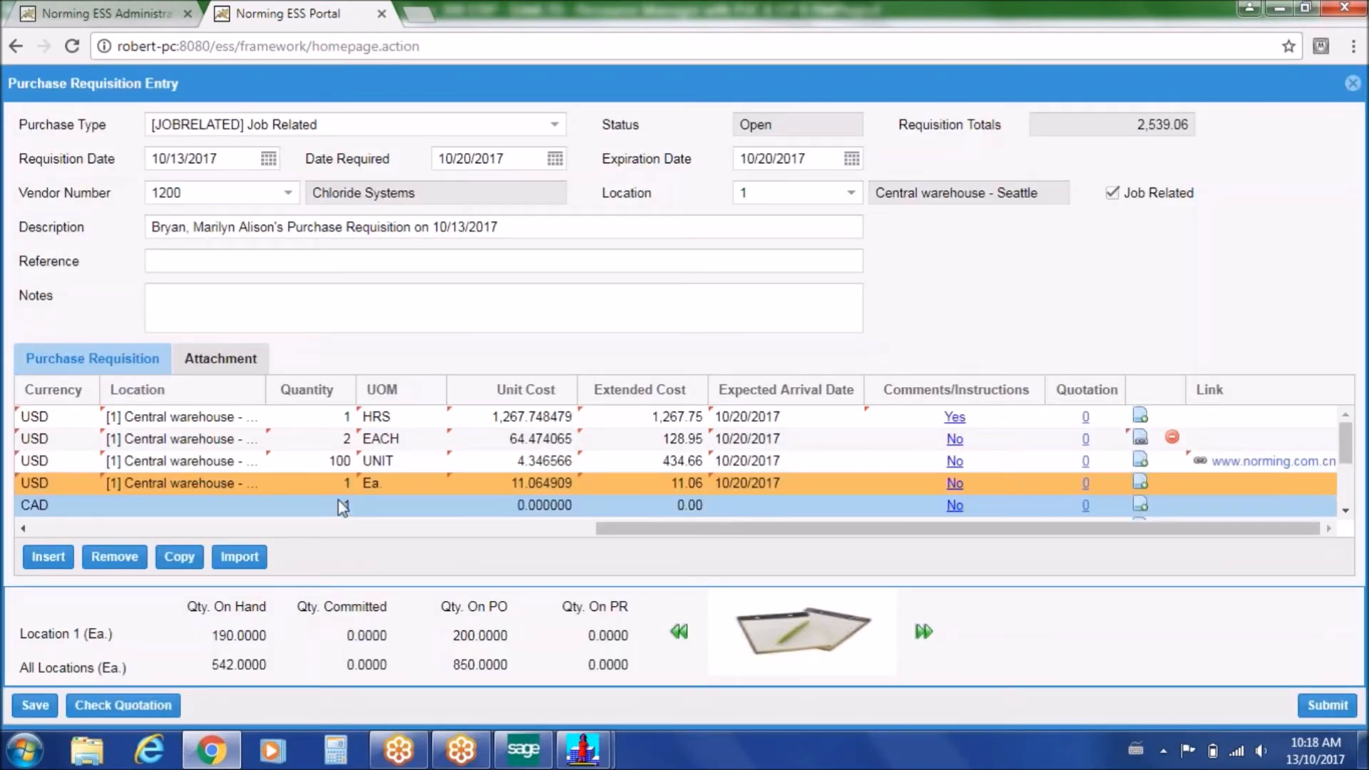
# View the requisition's list of attached files and return to its detail lines
pyautogui.moveTo(628, 536); pyautogui.dragTo(60, 492)
pyautogui.click(216, 360)
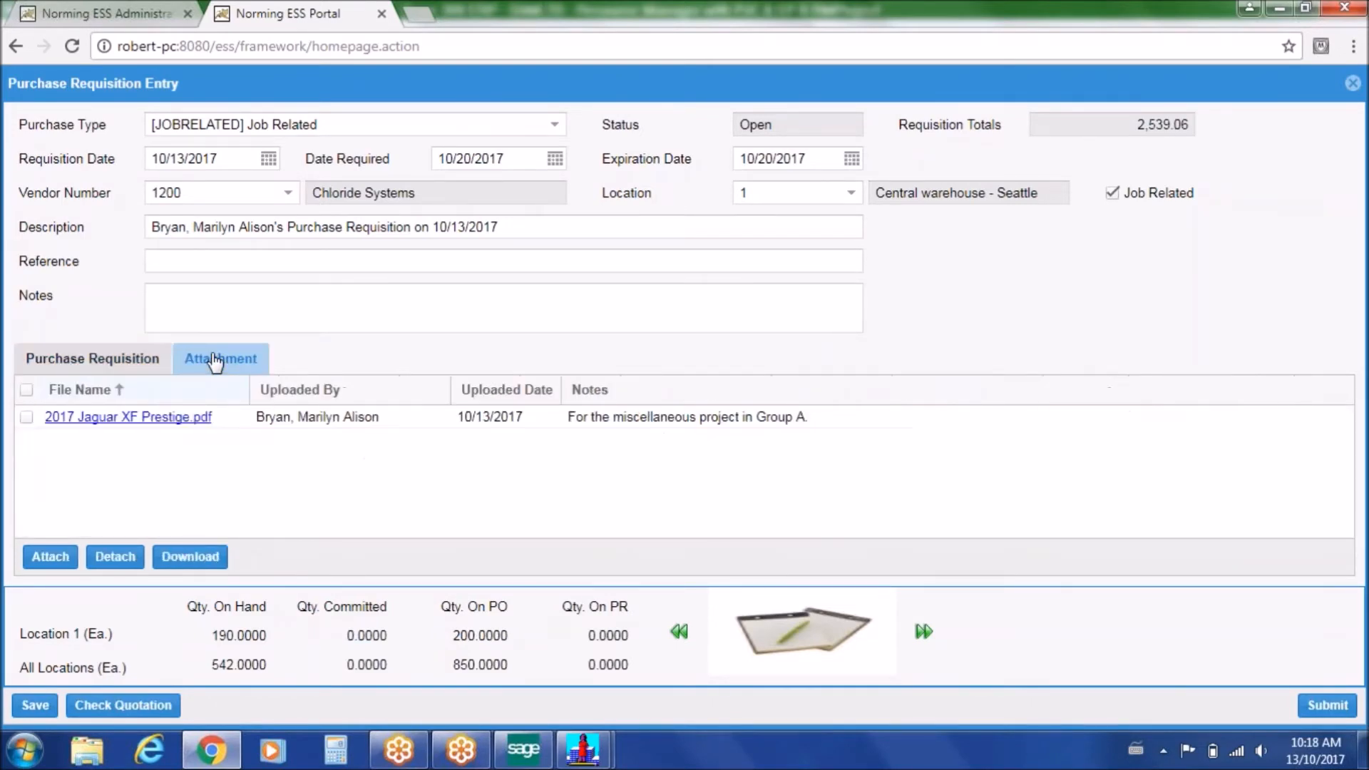
pyautogui.click(120, 360)
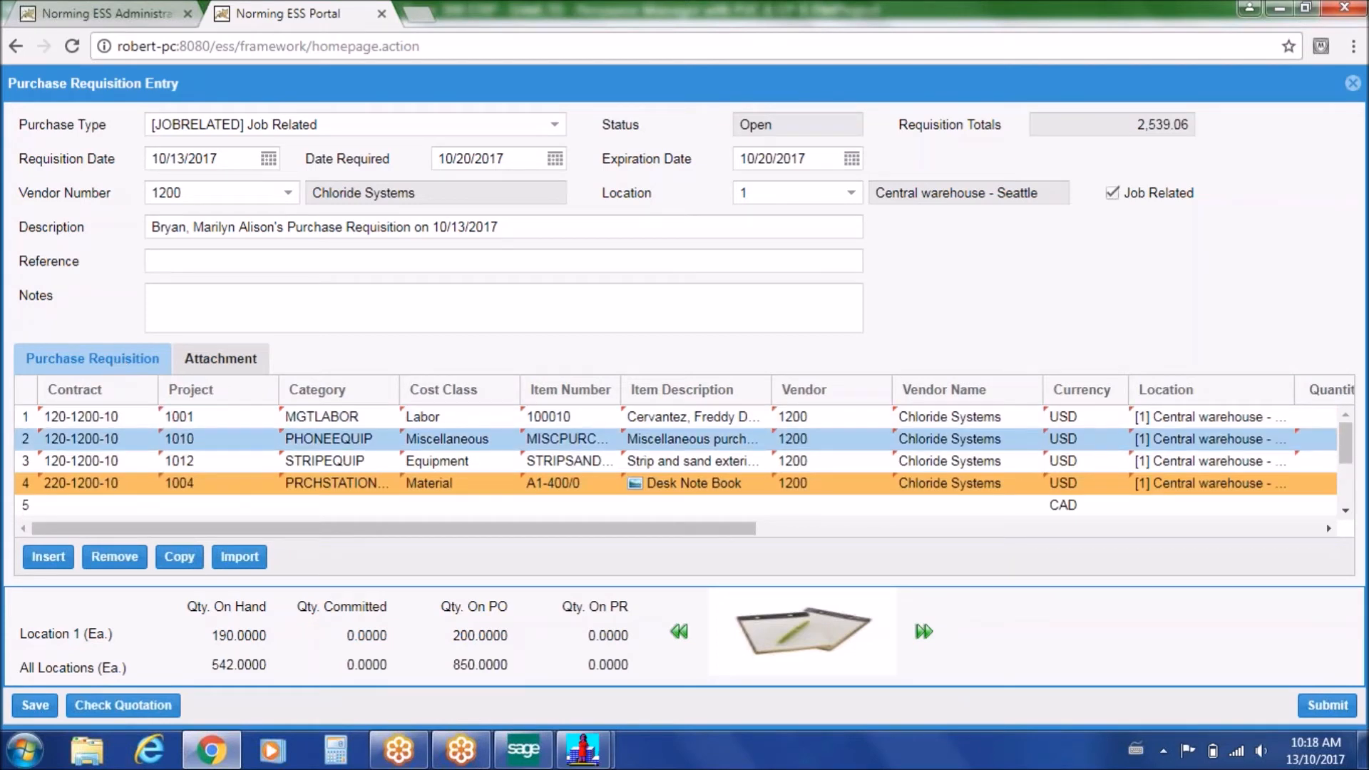
# Attach the 2017 Jaguar F-Pace SUV Configuration file to requisition line 4 with the note "Contract for Material Purchases"
pyautogui.moveTo(734, 529); pyautogui.dragTo(1306, 553)
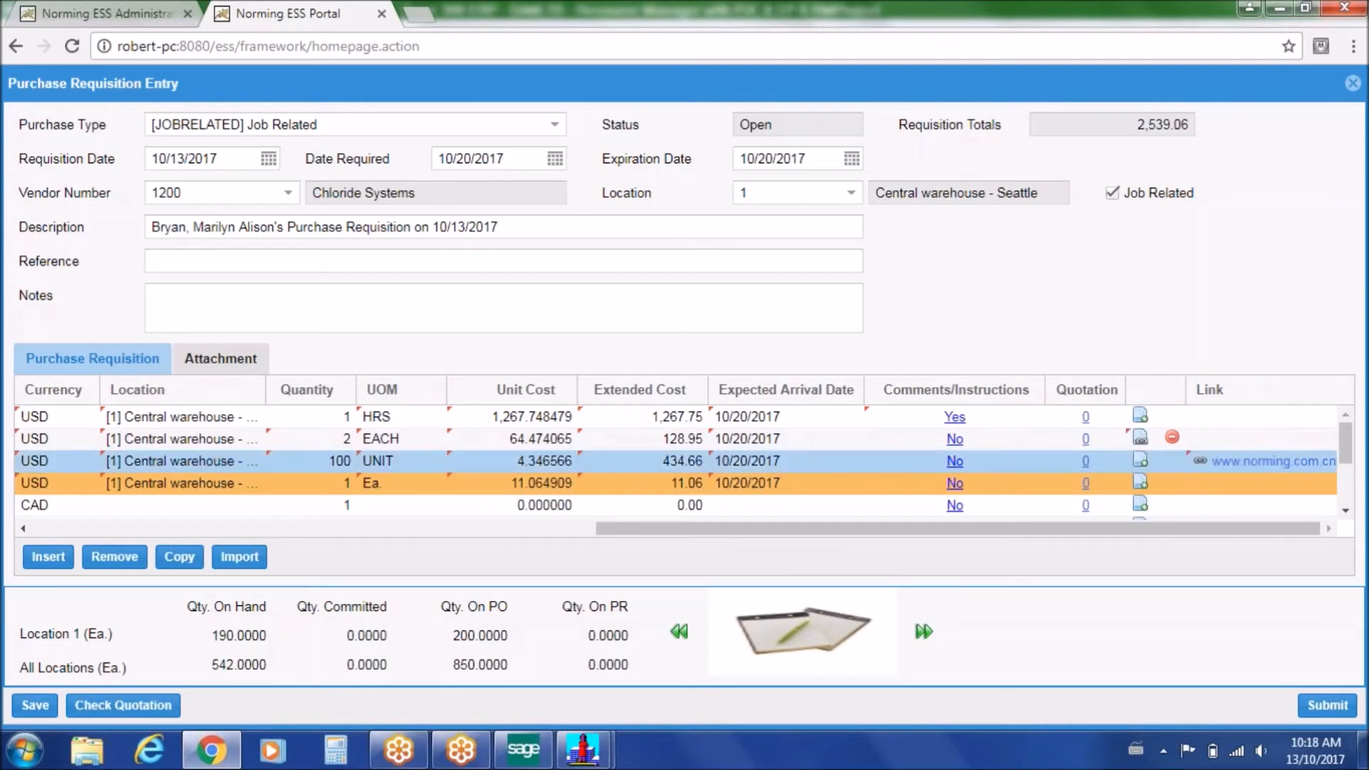
pyautogui.click(1140, 483)
pyautogui.click(546, 357)
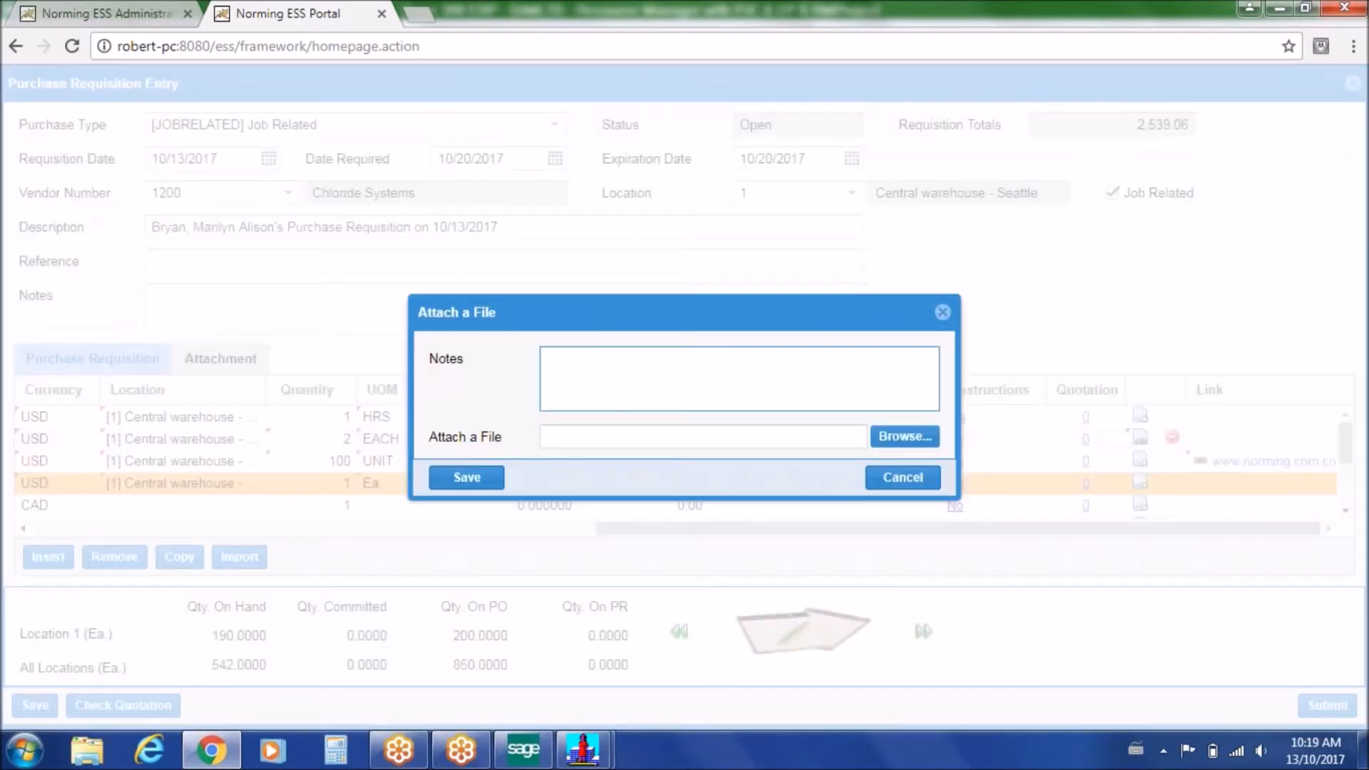
pyautogui.write('Contract for Material Purchases')
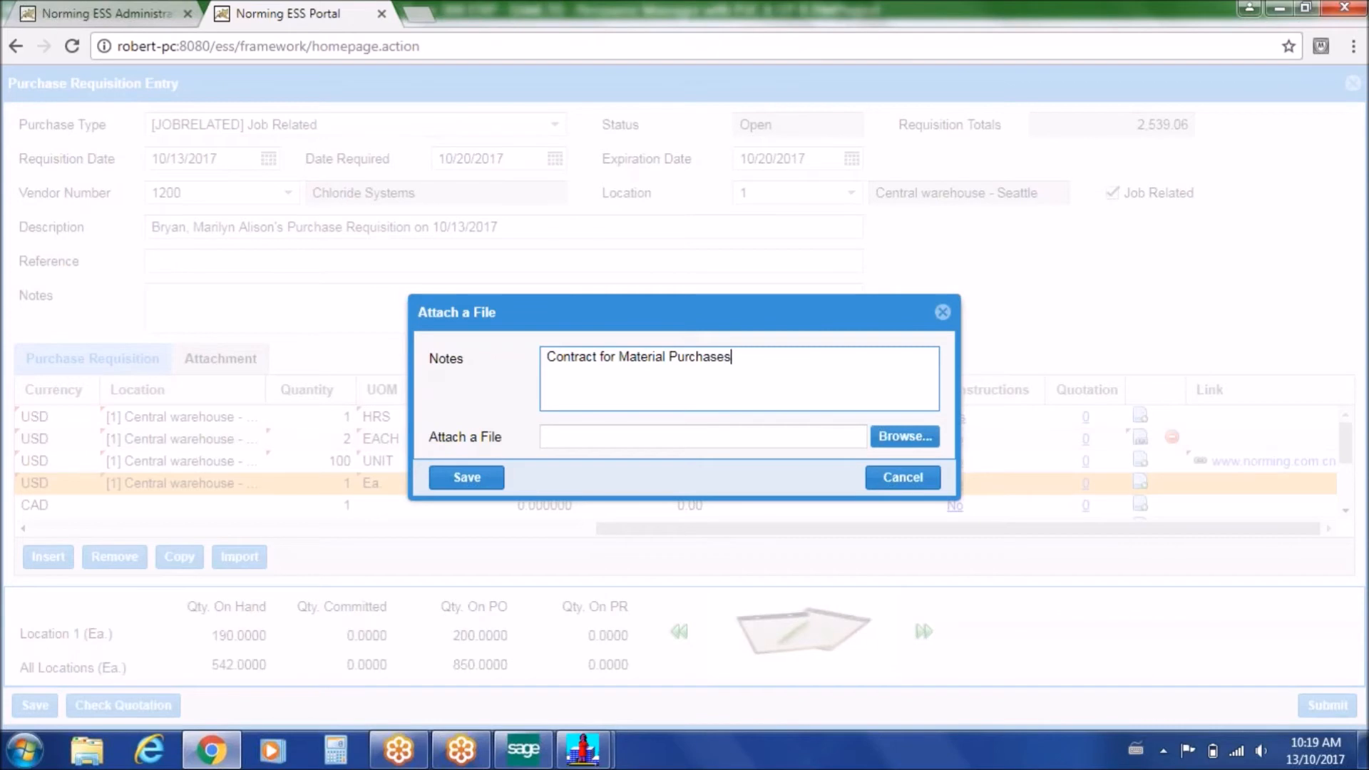
pyautogui.click(905, 436)
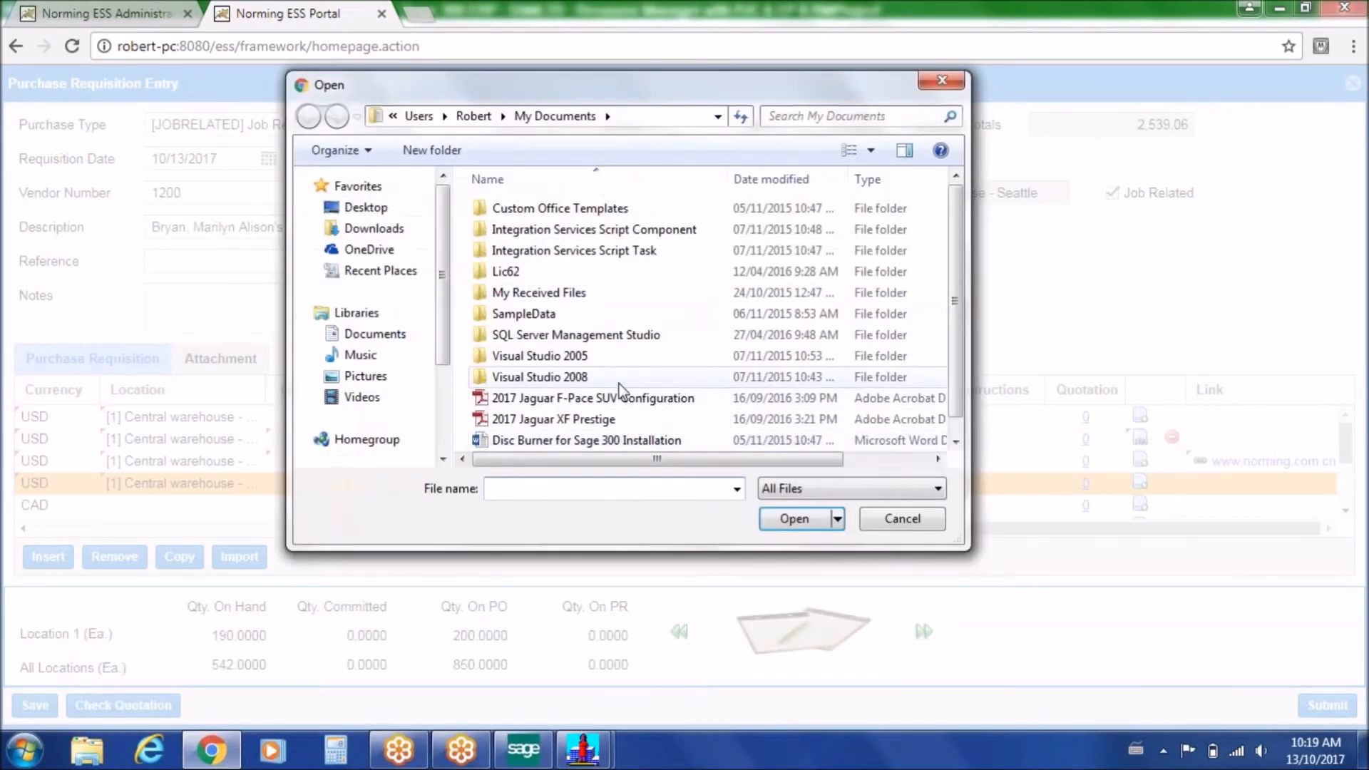
pyautogui.doubleClick(630, 400)
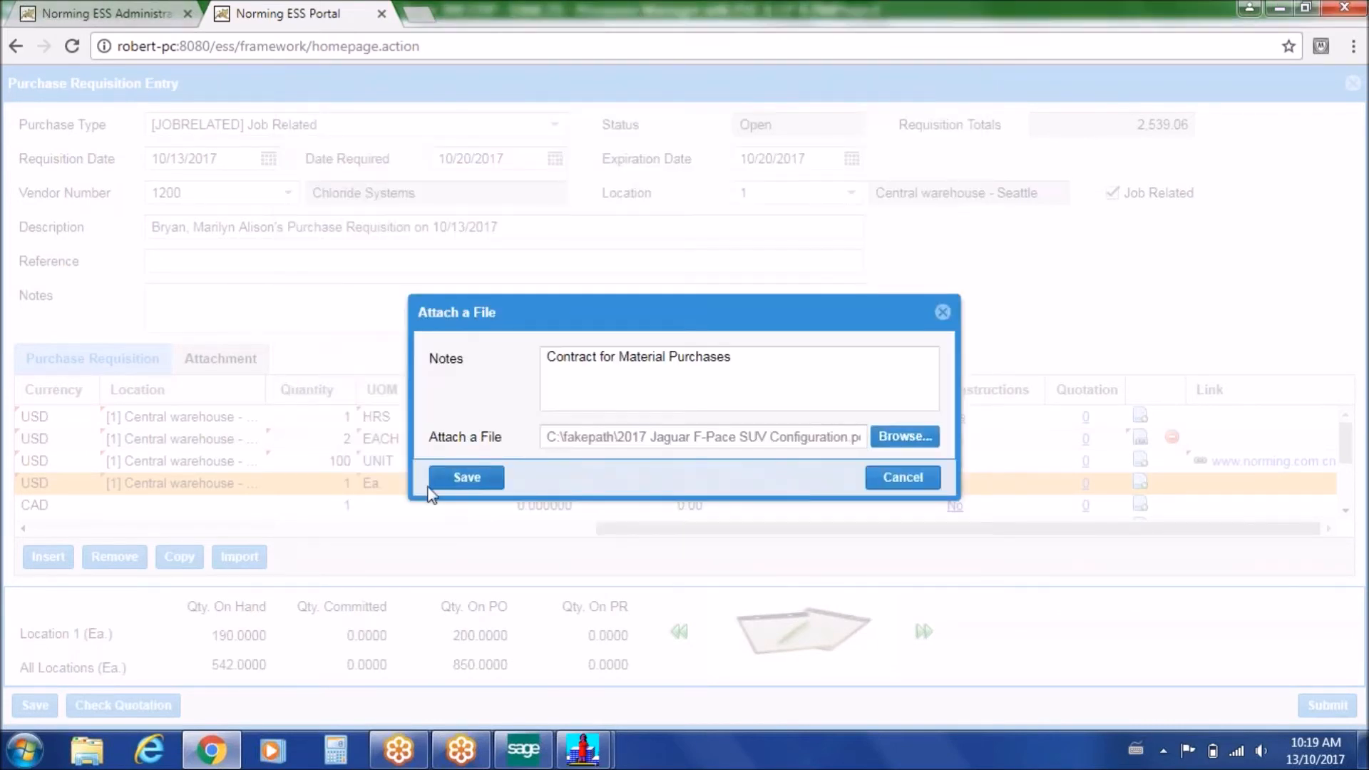
pyautogui.click(465, 478)
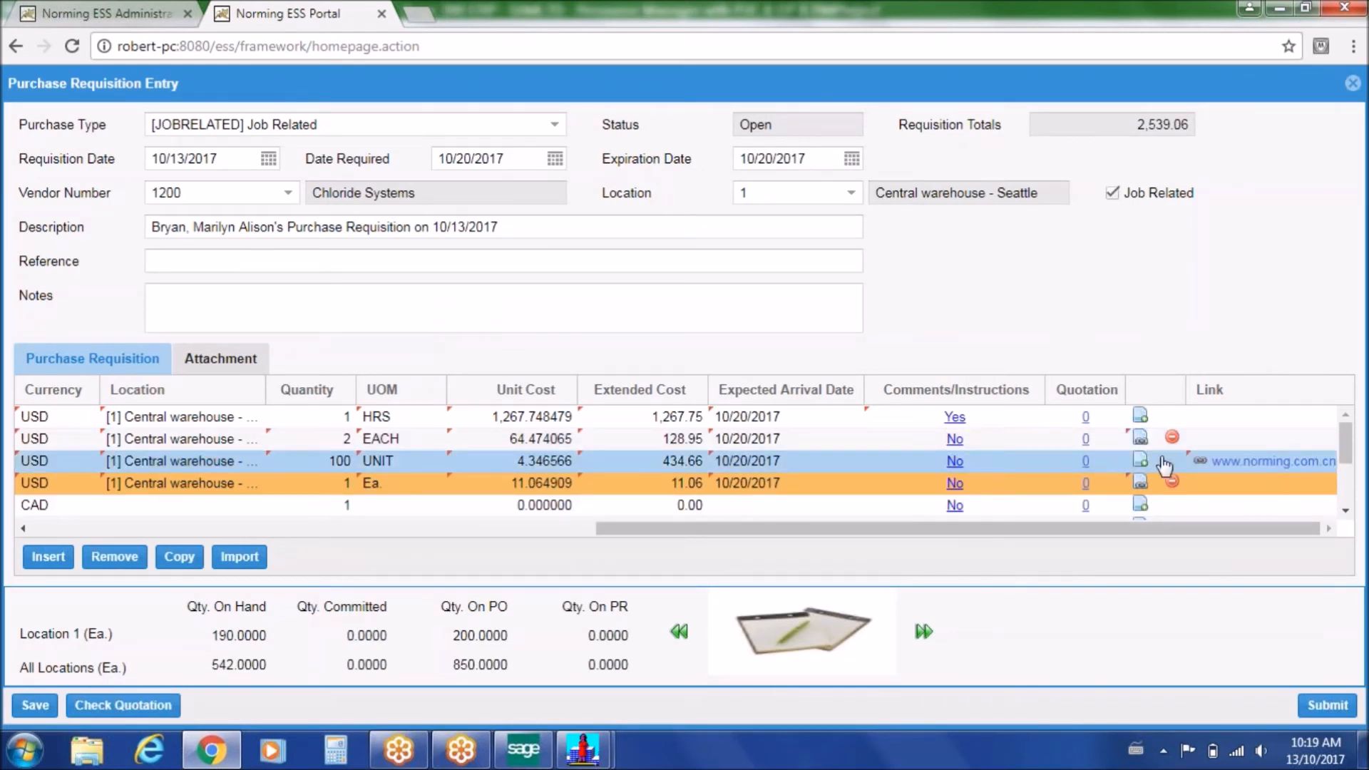
# View the Import Purchase Requisition Wizard's source file options and close it without importing
pyautogui.moveTo(888, 528); pyautogui.dragTo(325, 463)
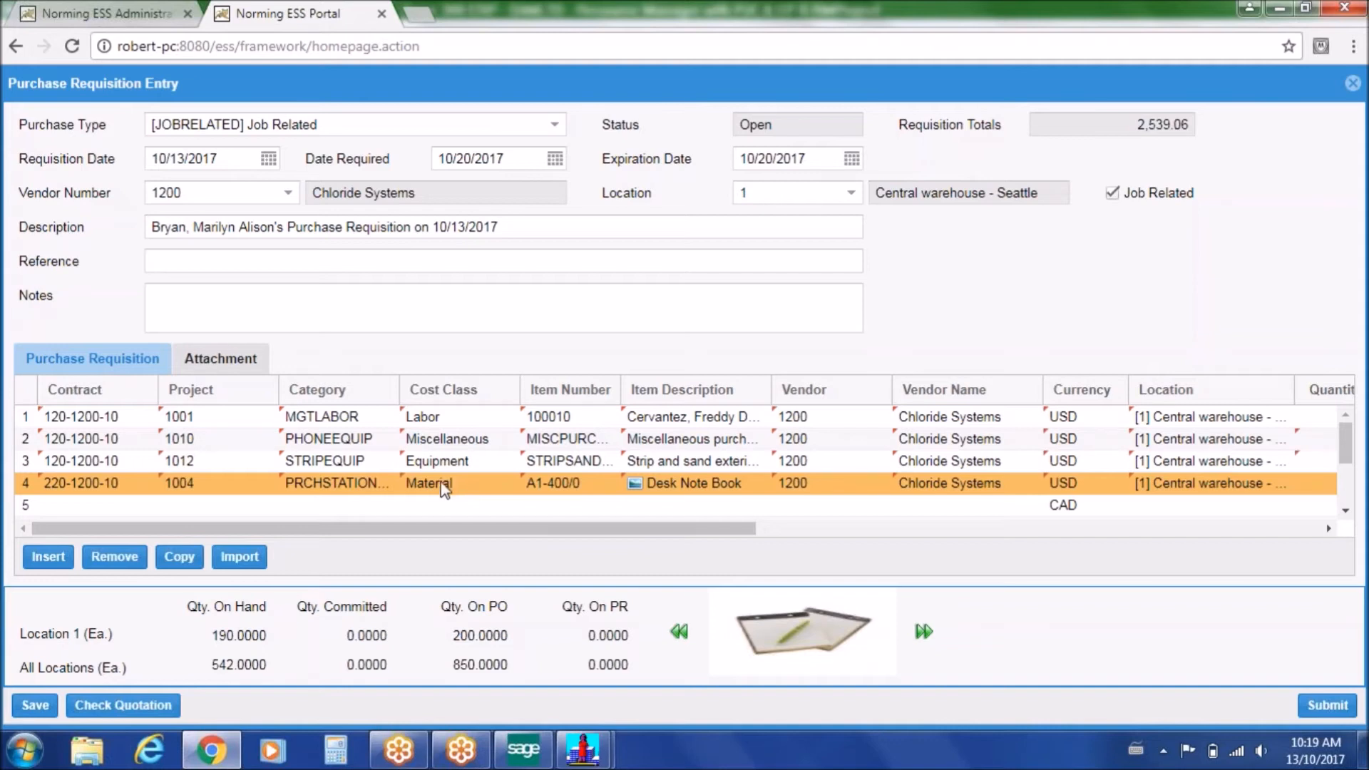
pyautogui.click(249, 559)
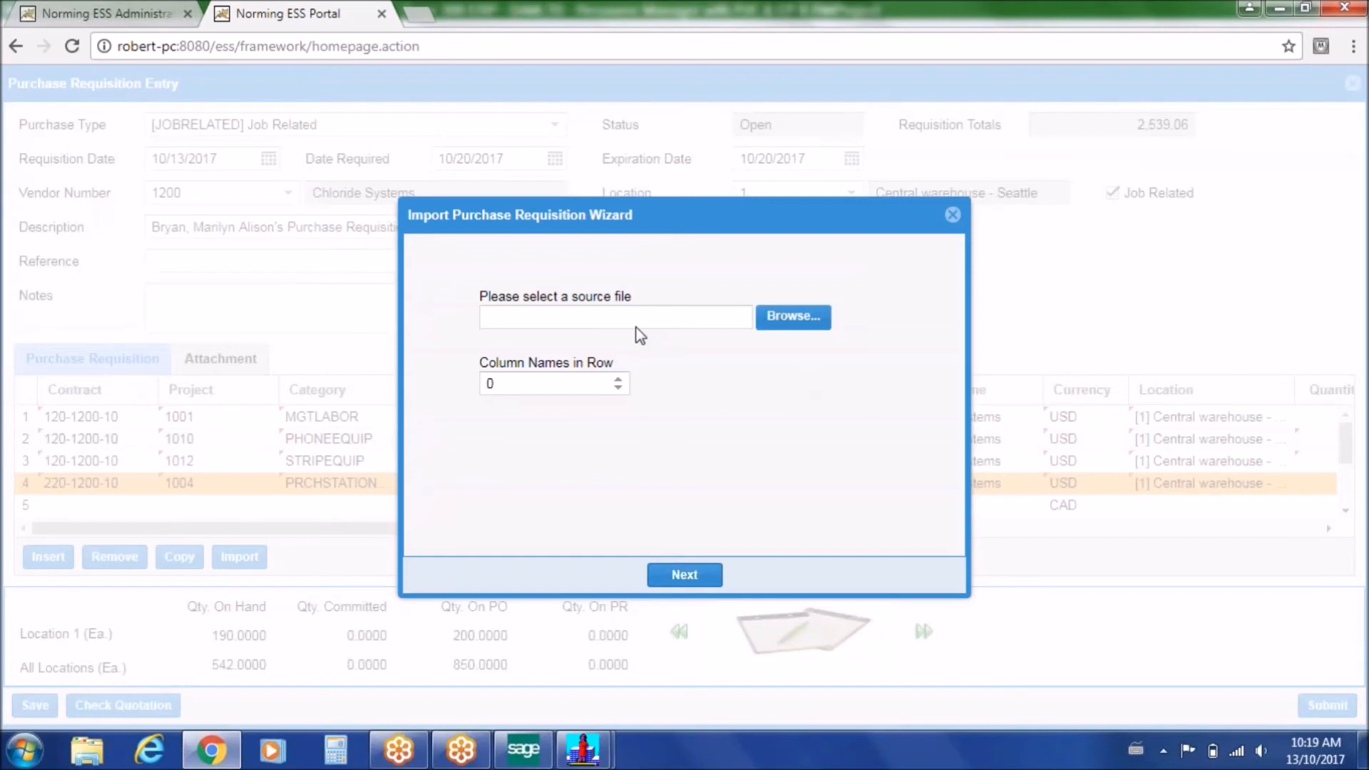
pyautogui.click(953, 214)
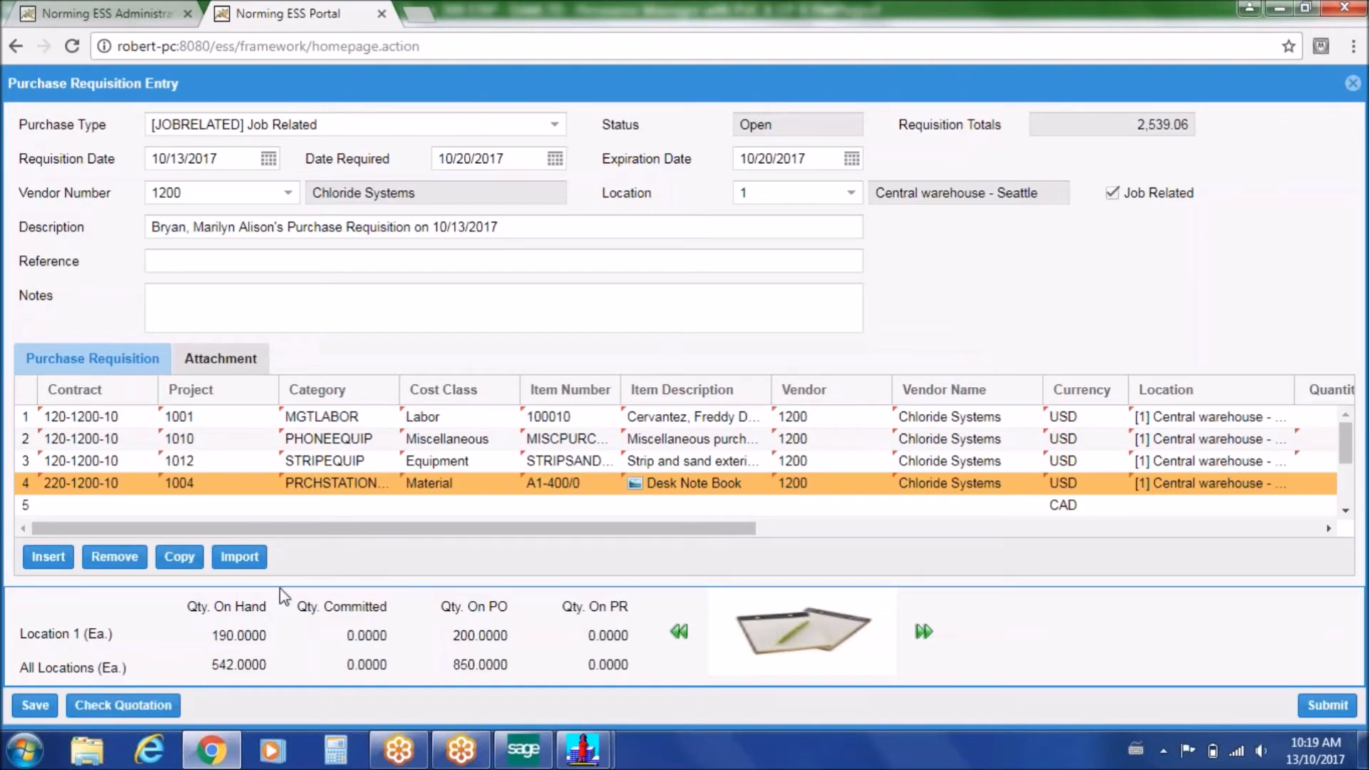
# Save the job-related purchase requisition and submit it for approval
pyautogui.click(41, 706)
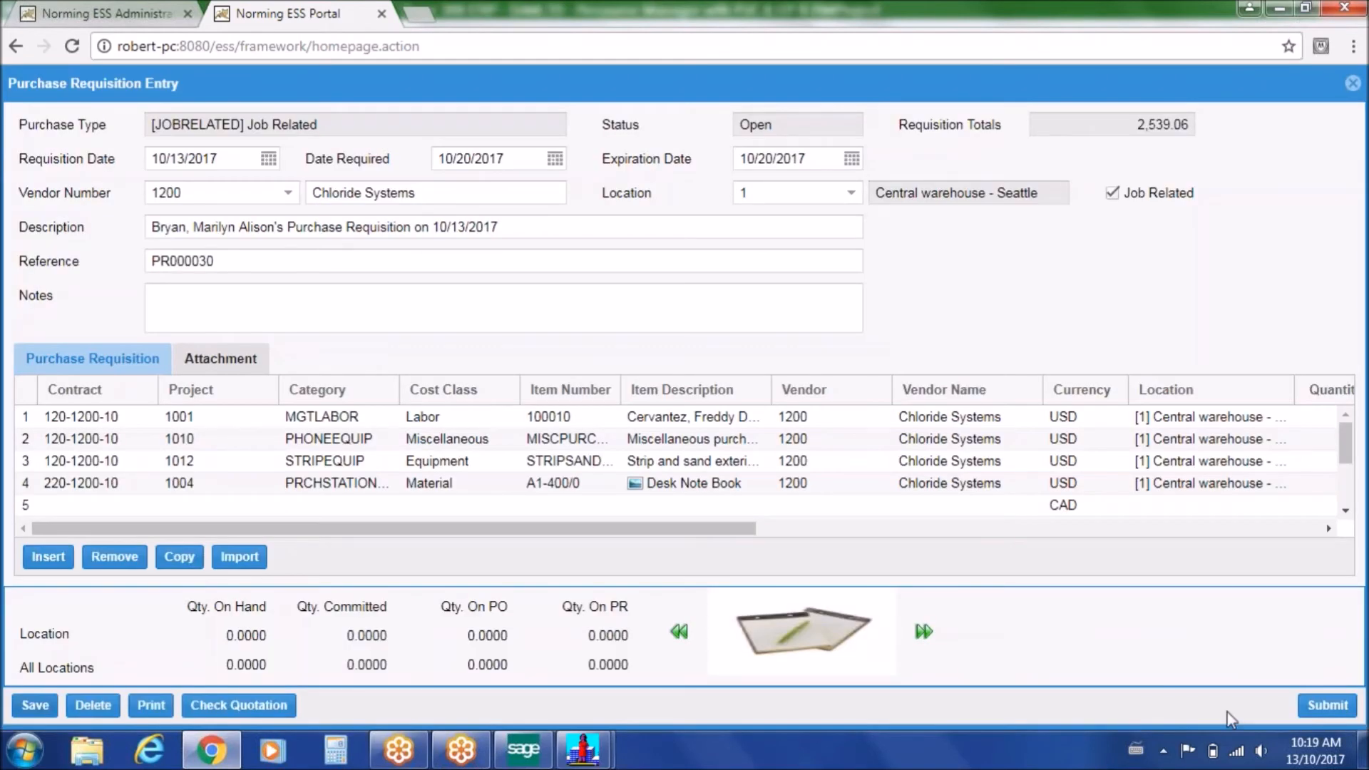
pyautogui.click(1329, 709)
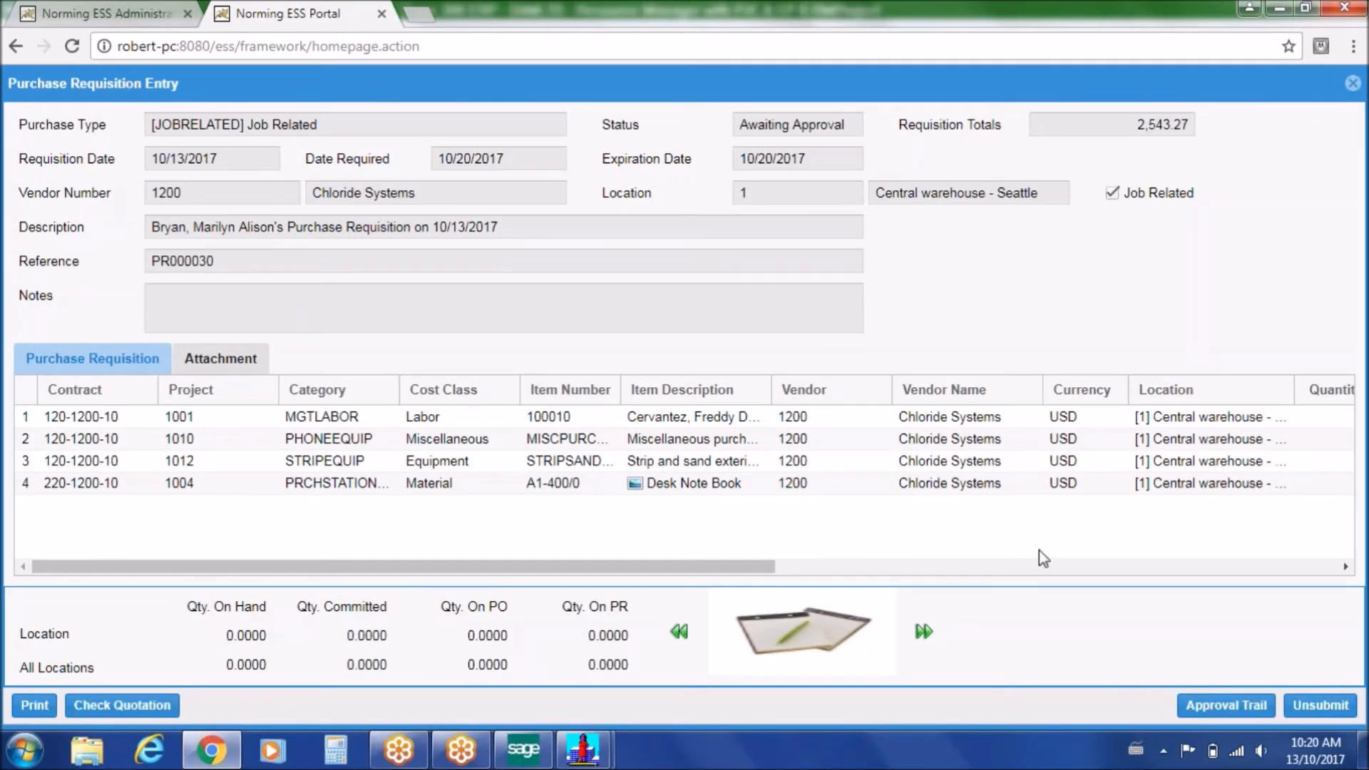
# Review the submitted requisition's approval trail and look over its detail lines
pyautogui.click(1225, 705)
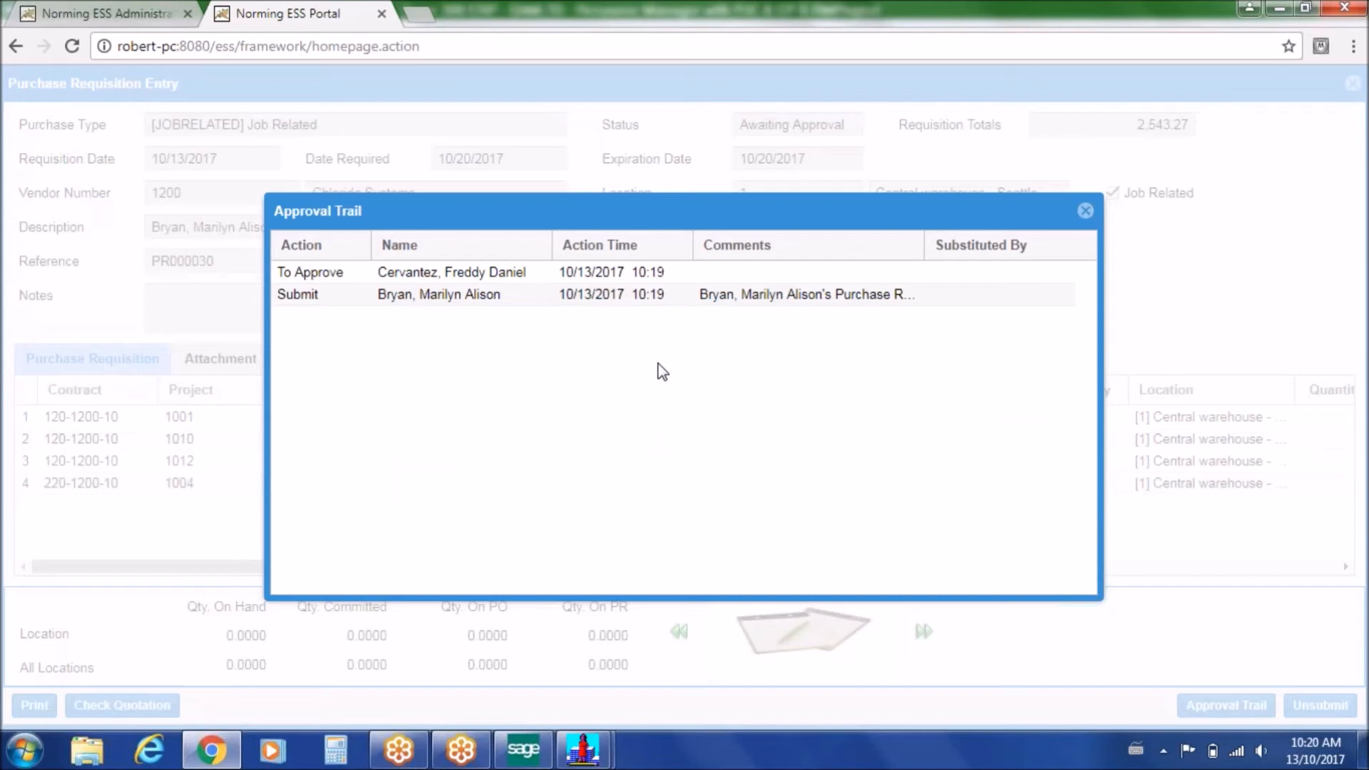
pyautogui.click(544, 268)
pyautogui.click(1084, 212)
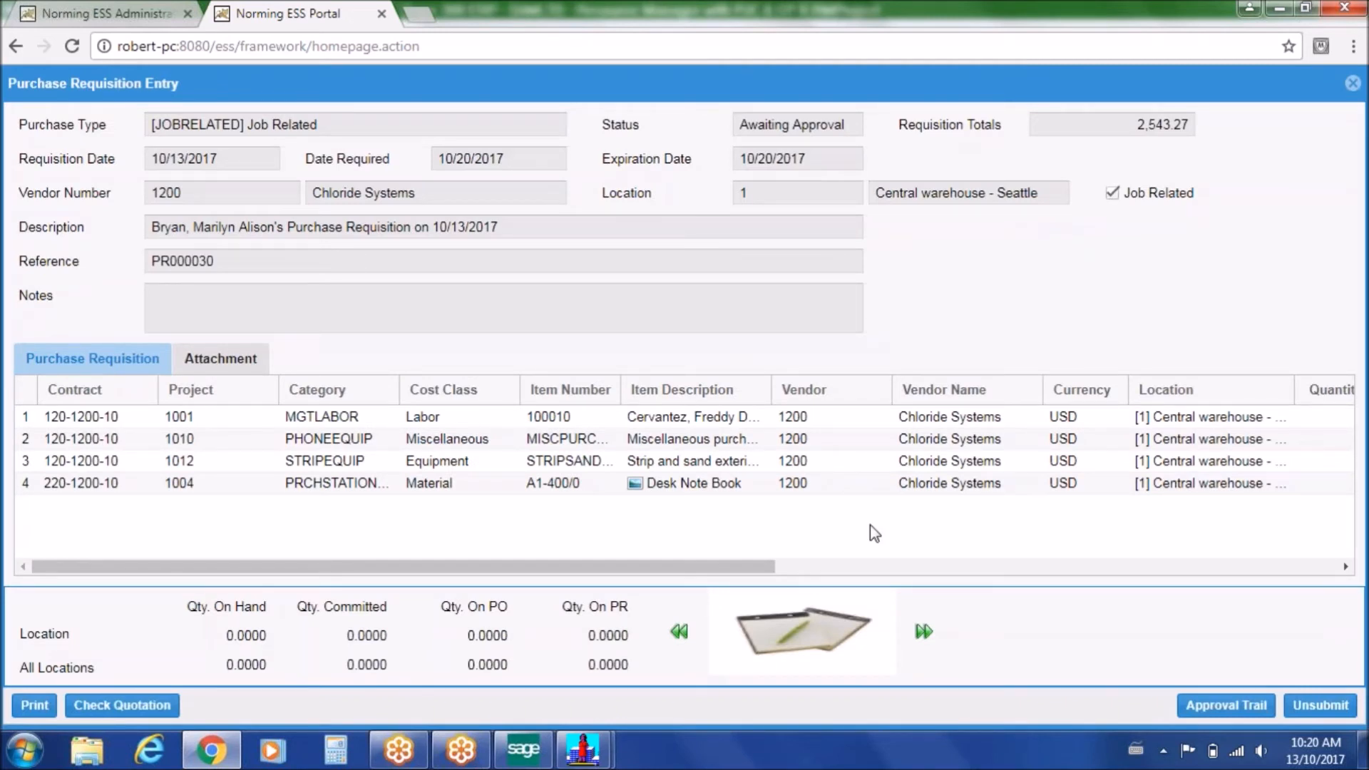
pyautogui.click(242, 479)
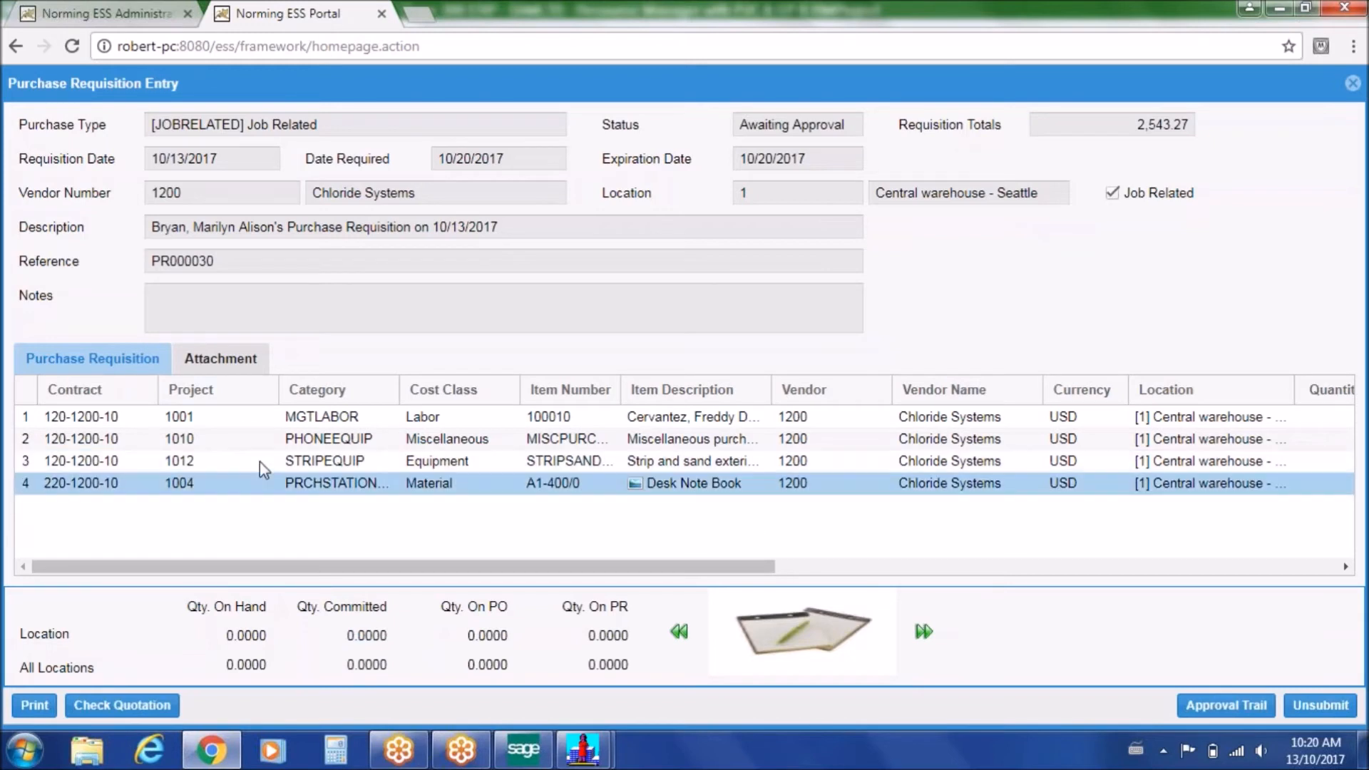
pyautogui.click(260, 499)
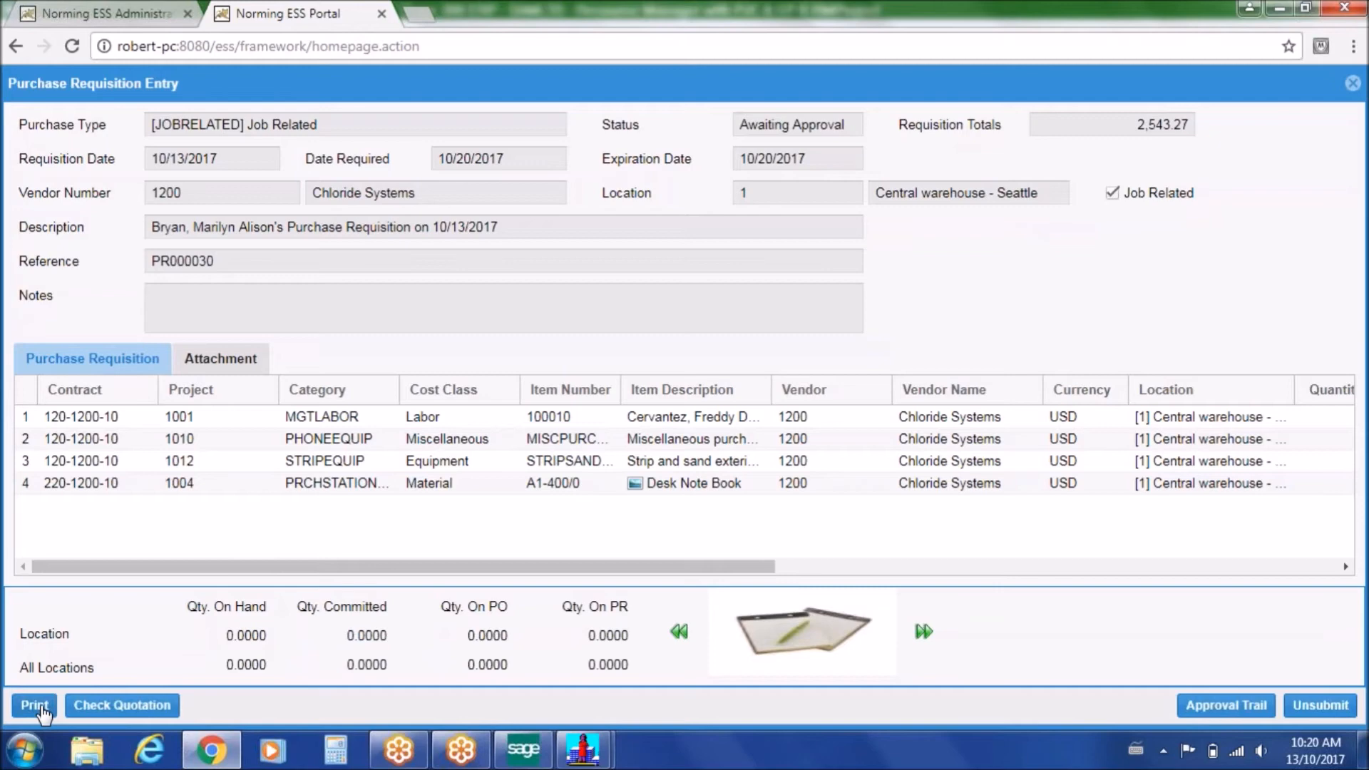
# Look over the substitute employee setup from the portal home page, try 10/20/2017 as the end date, and discard the entry without saving
pyautogui.click(1352, 82)
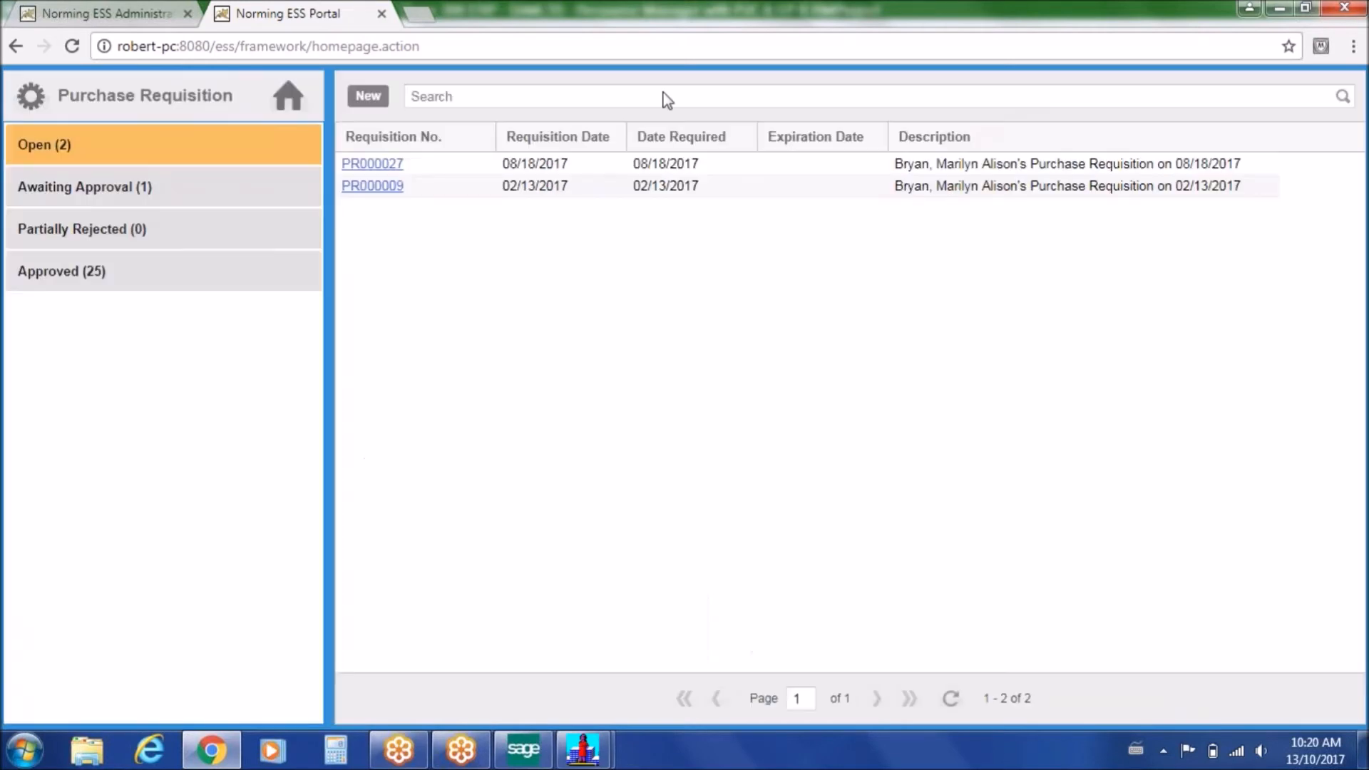
pyautogui.click(288, 96)
pyautogui.click(1187, 96)
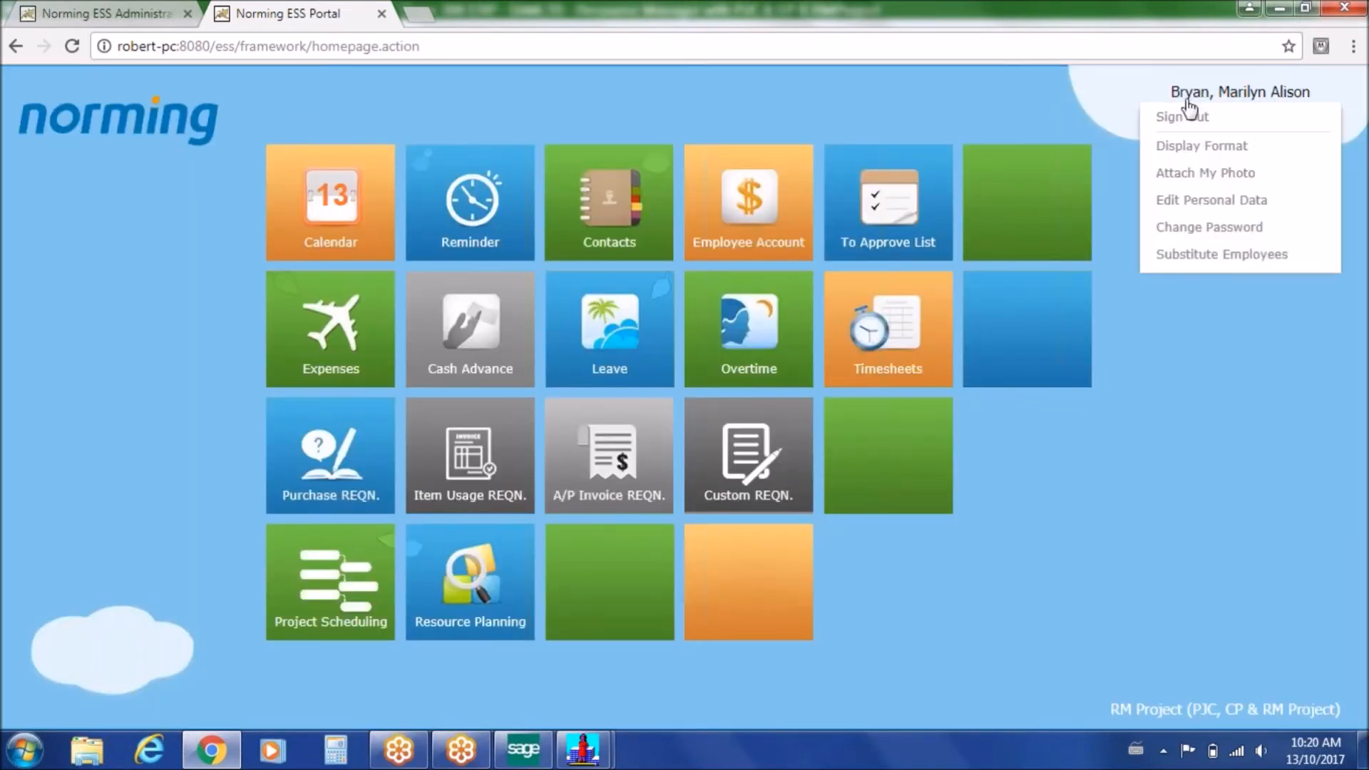
pyautogui.click(1183, 255)
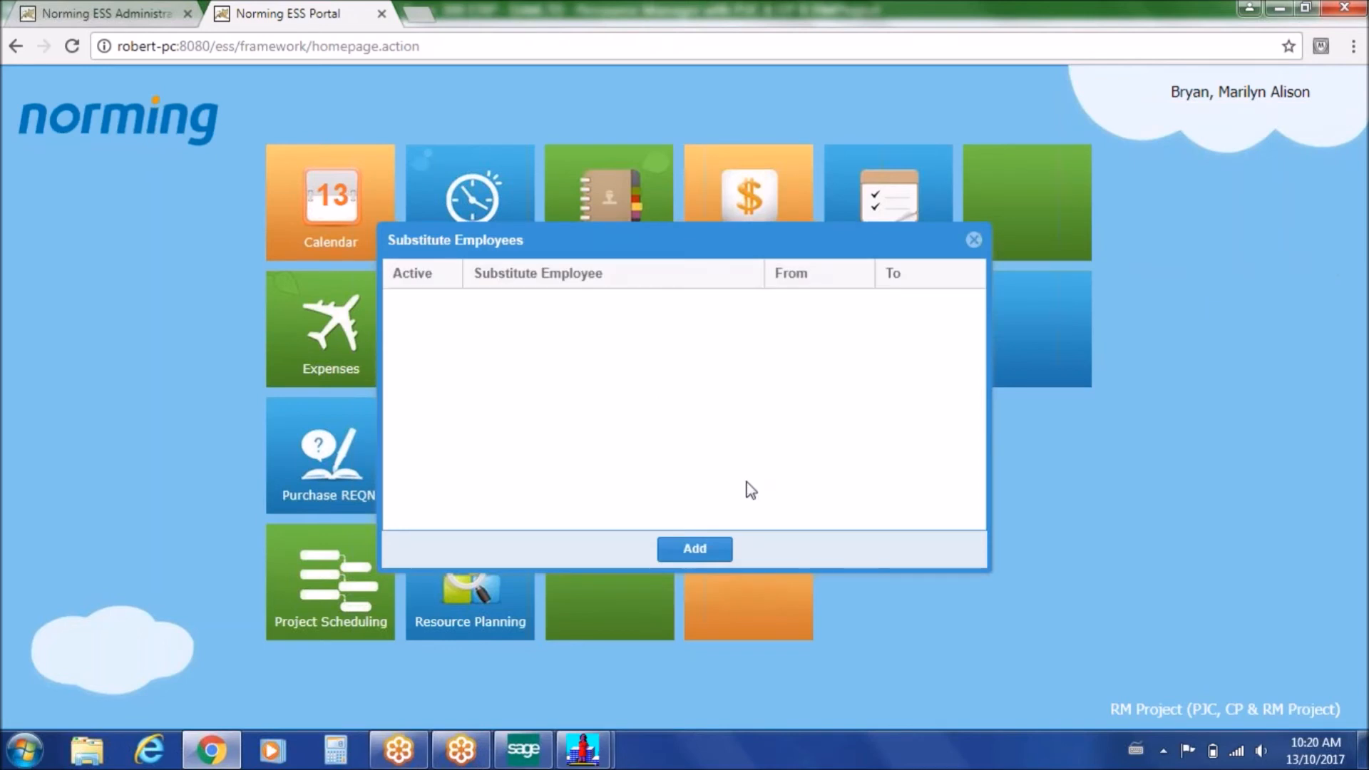
pyautogui.click(698, 550)
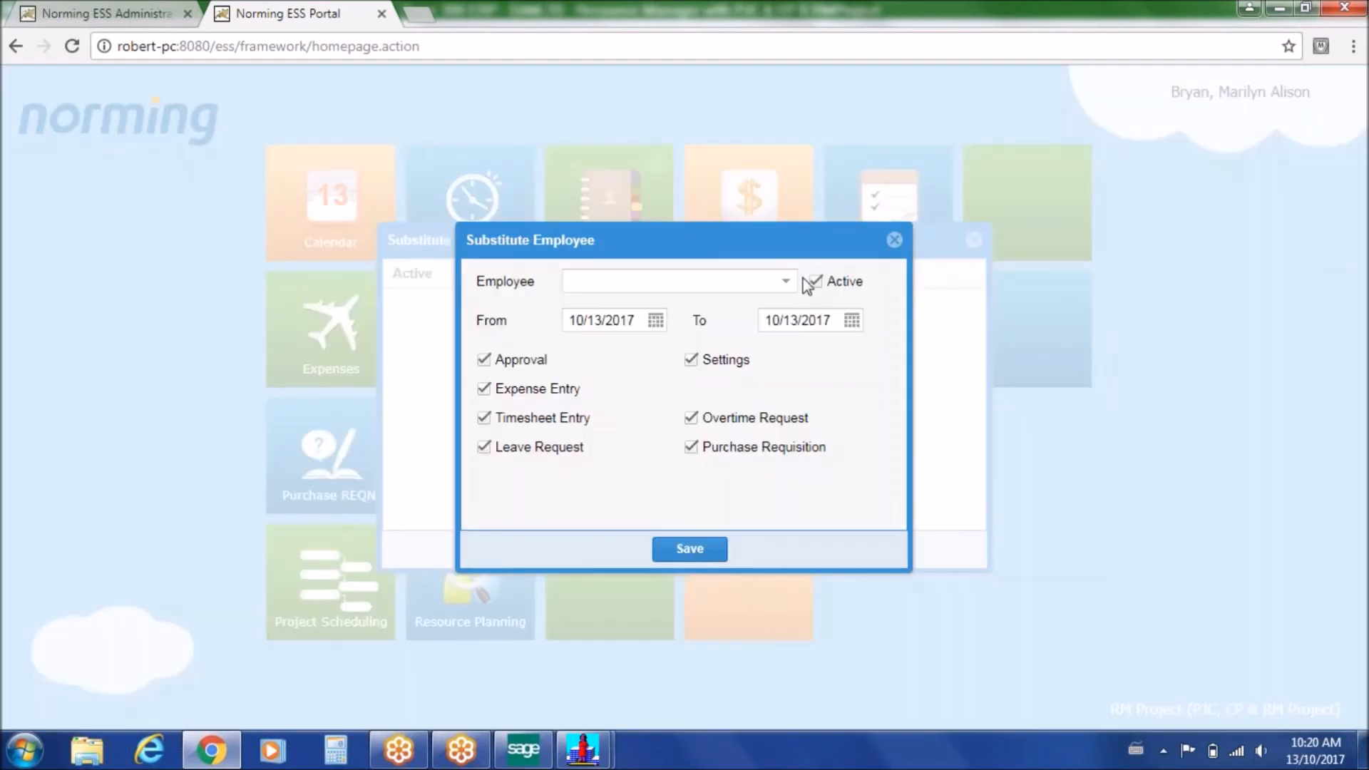
pyautogui.click(852, 322)
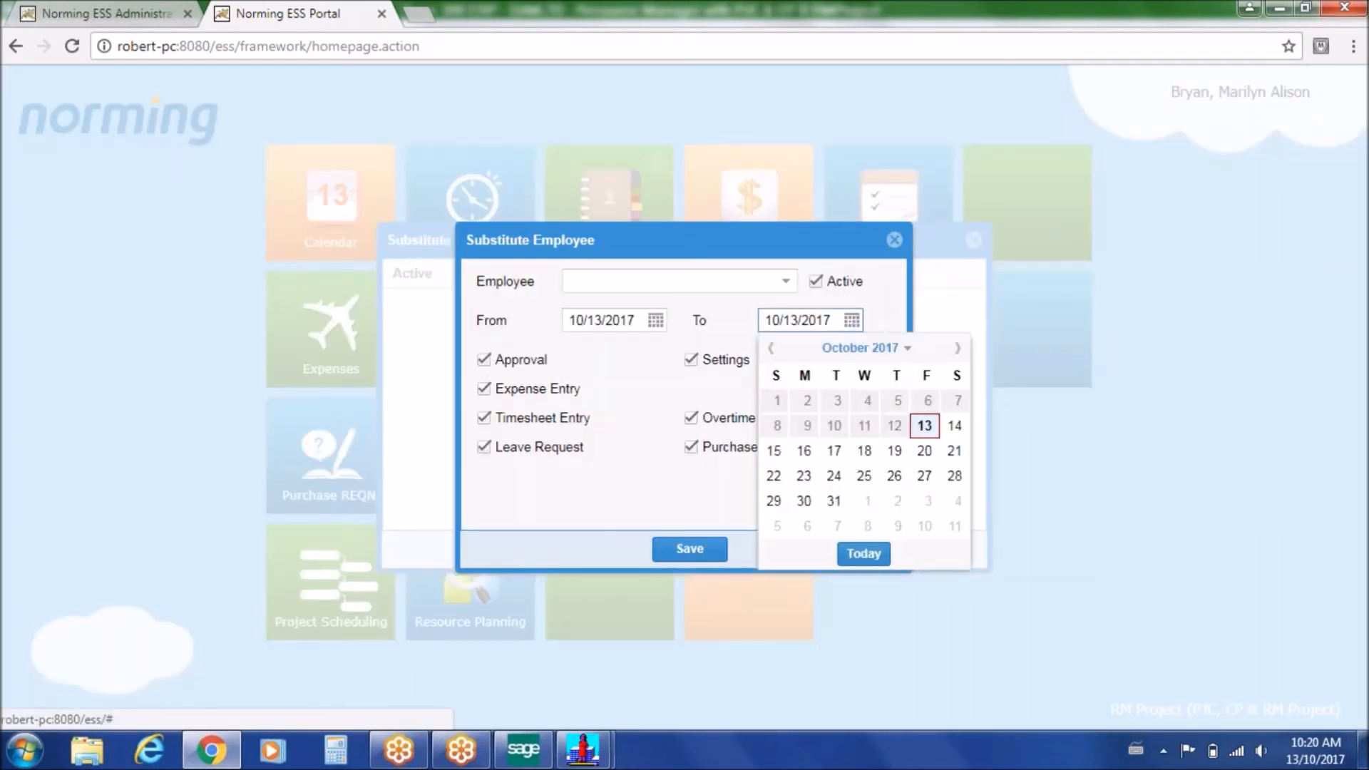
pyautogui.click(924, 450)
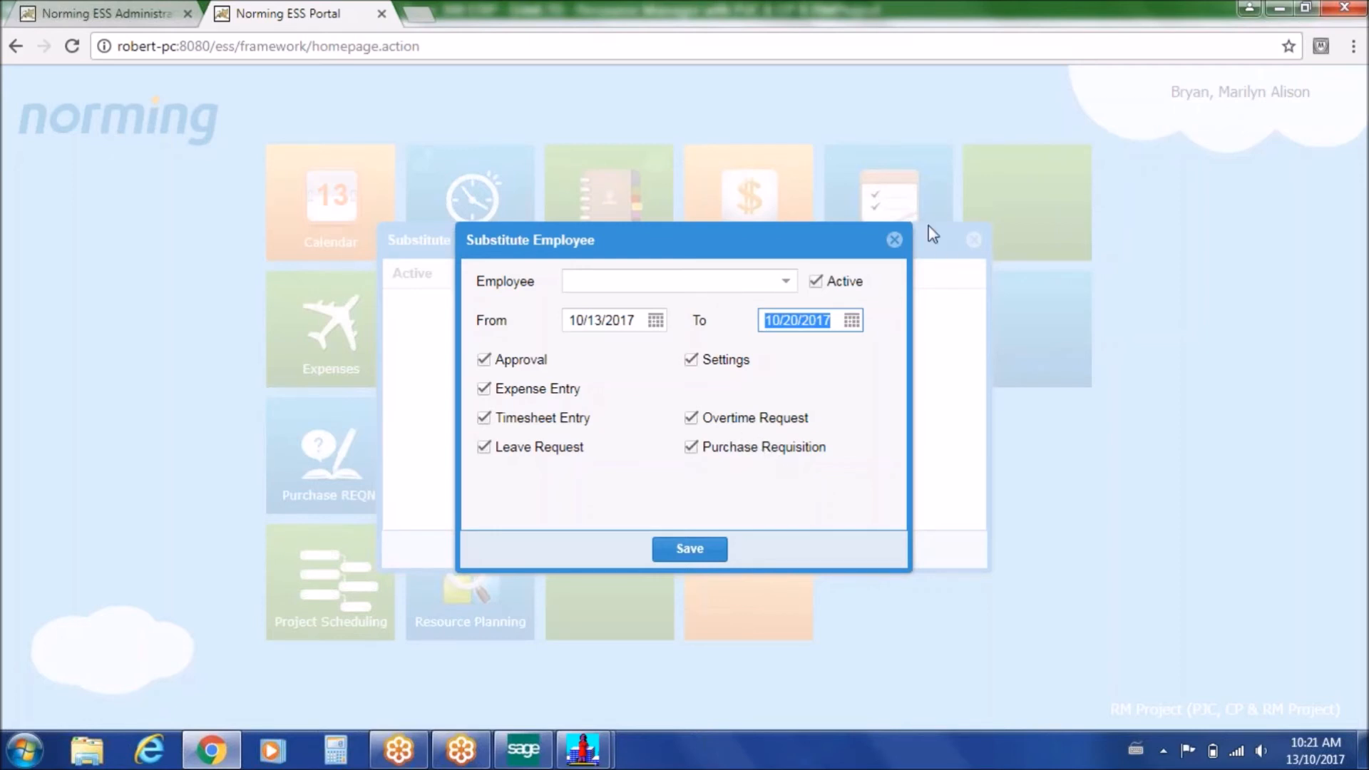
pyautogui.click(896, 239)
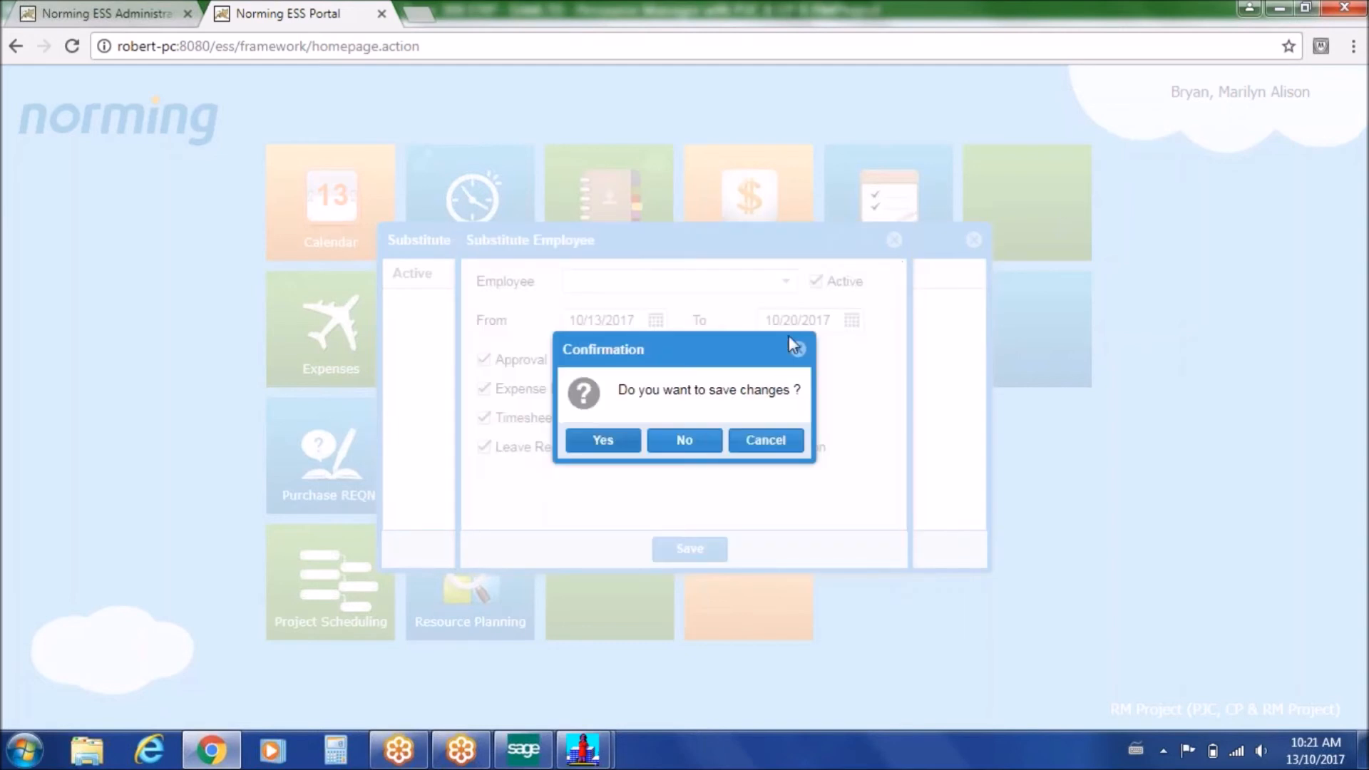
pyautogui.click(690, 448)
pyautogui.click(971, 236)
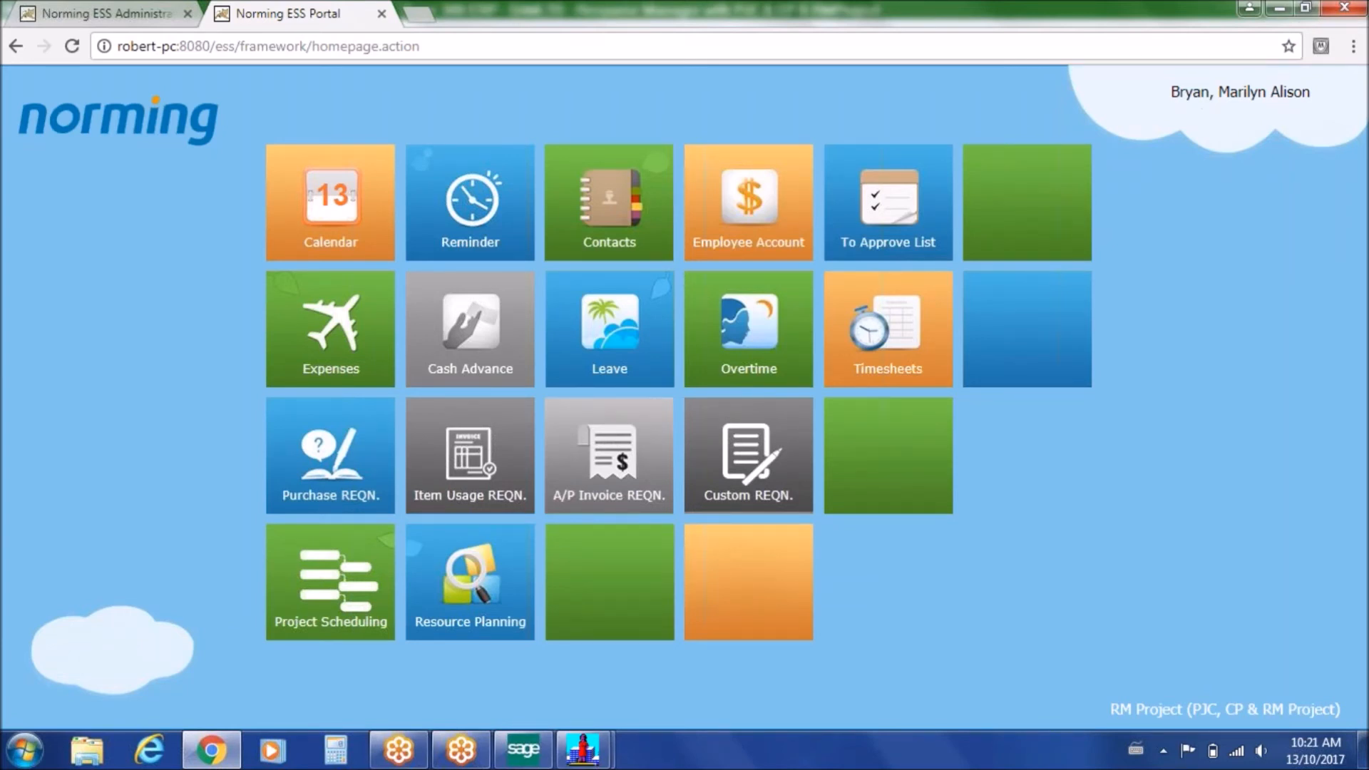
# Sign in to the portal as the approver for the RM Project (PJC, CP & RM Project) entity and open the purchase requisitions awaiting approval
pyautogui.click(1169, 114)
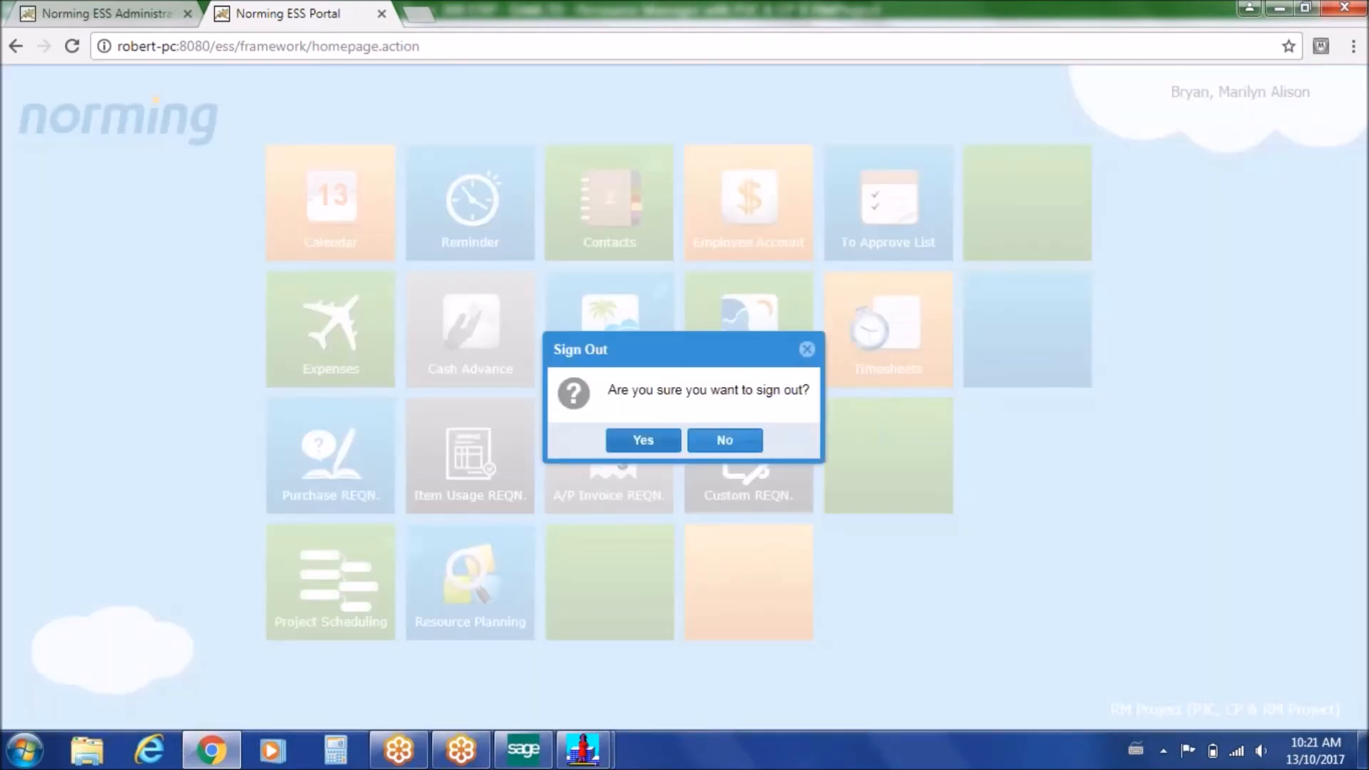
pyautogui.click(641, 440)
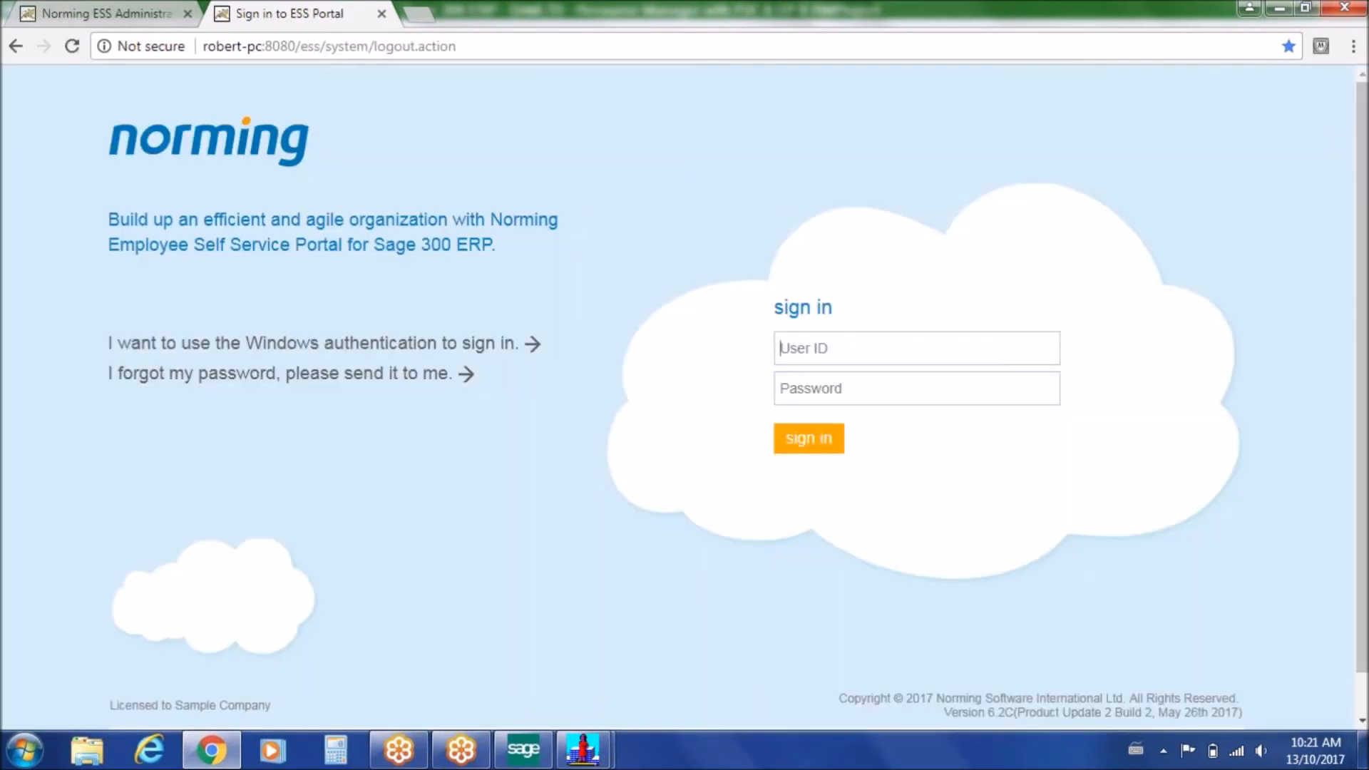
pyautogui.write('10')
pyautogui.write('0010')
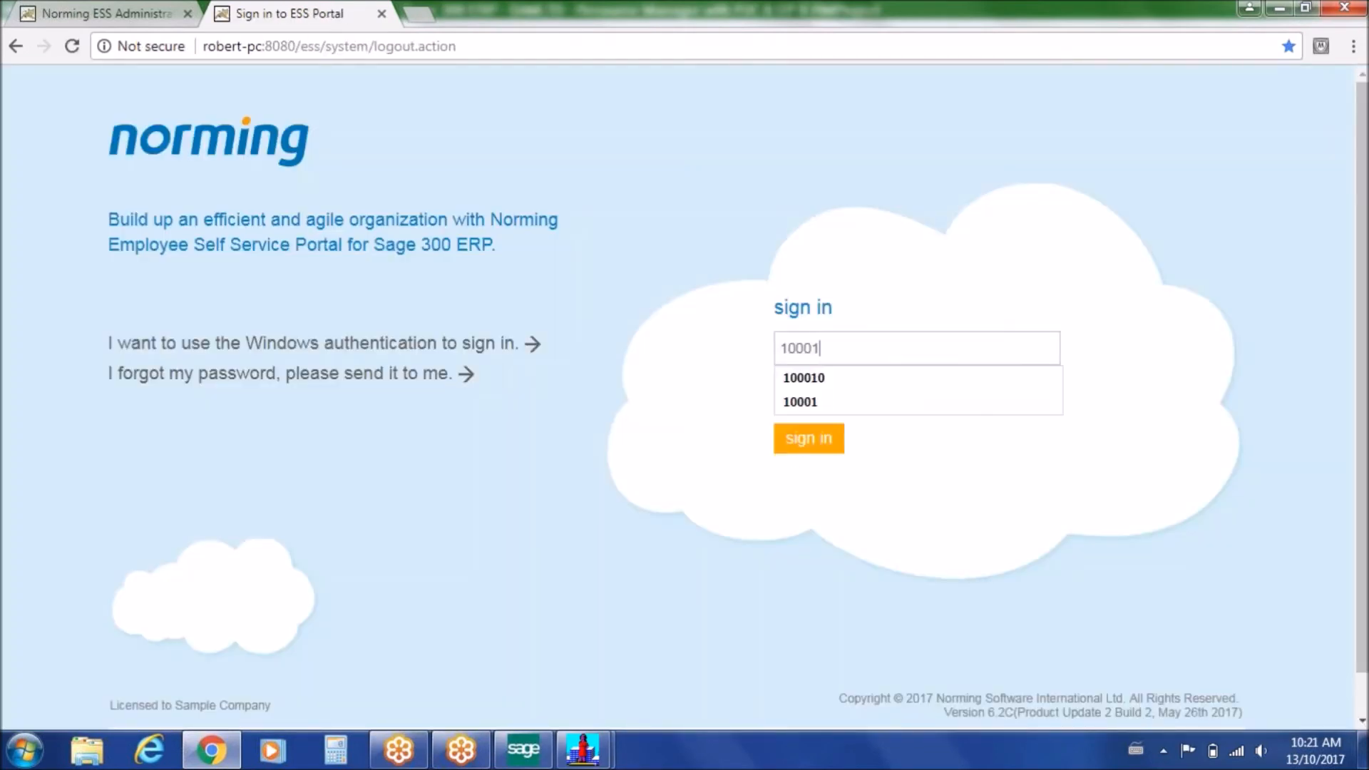
pyautogui.press('Tab')
pyautogui.press('Return')
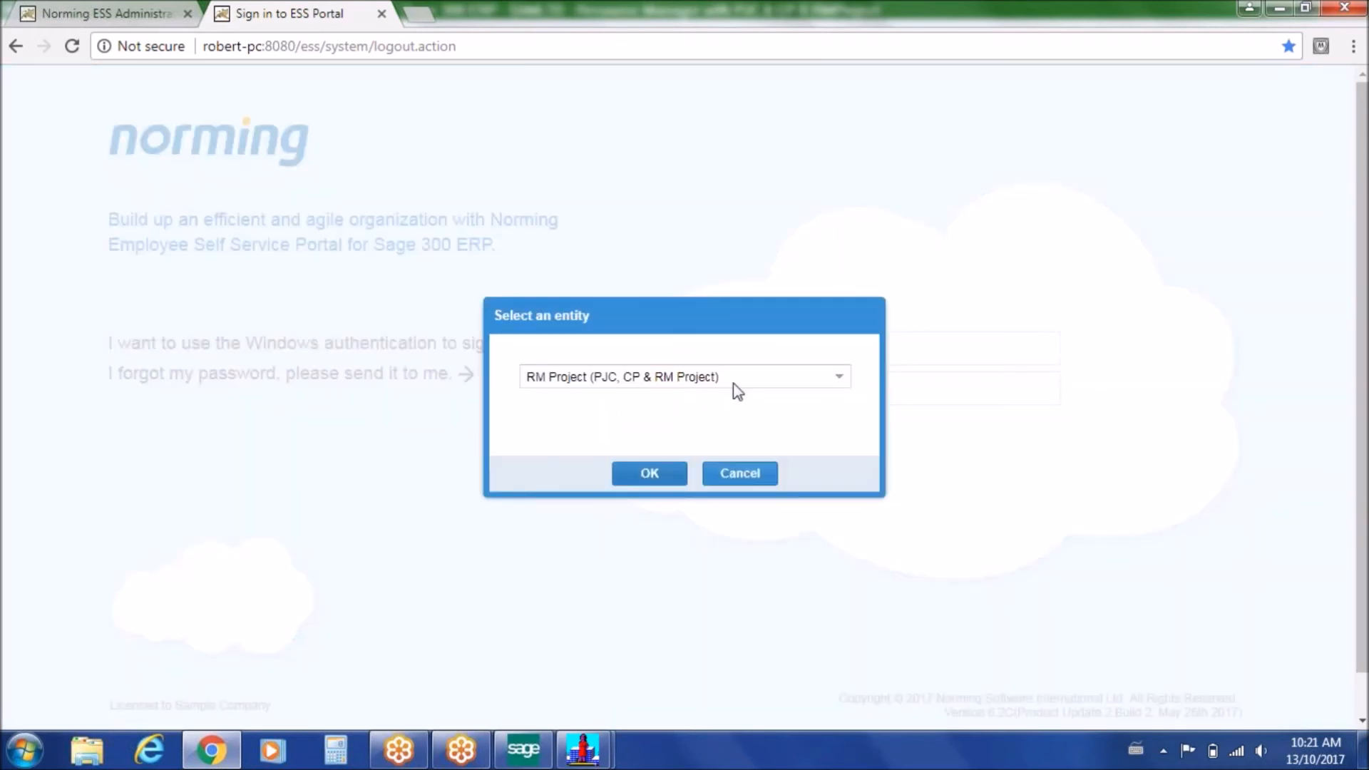
pyautogui.click(649, 472)
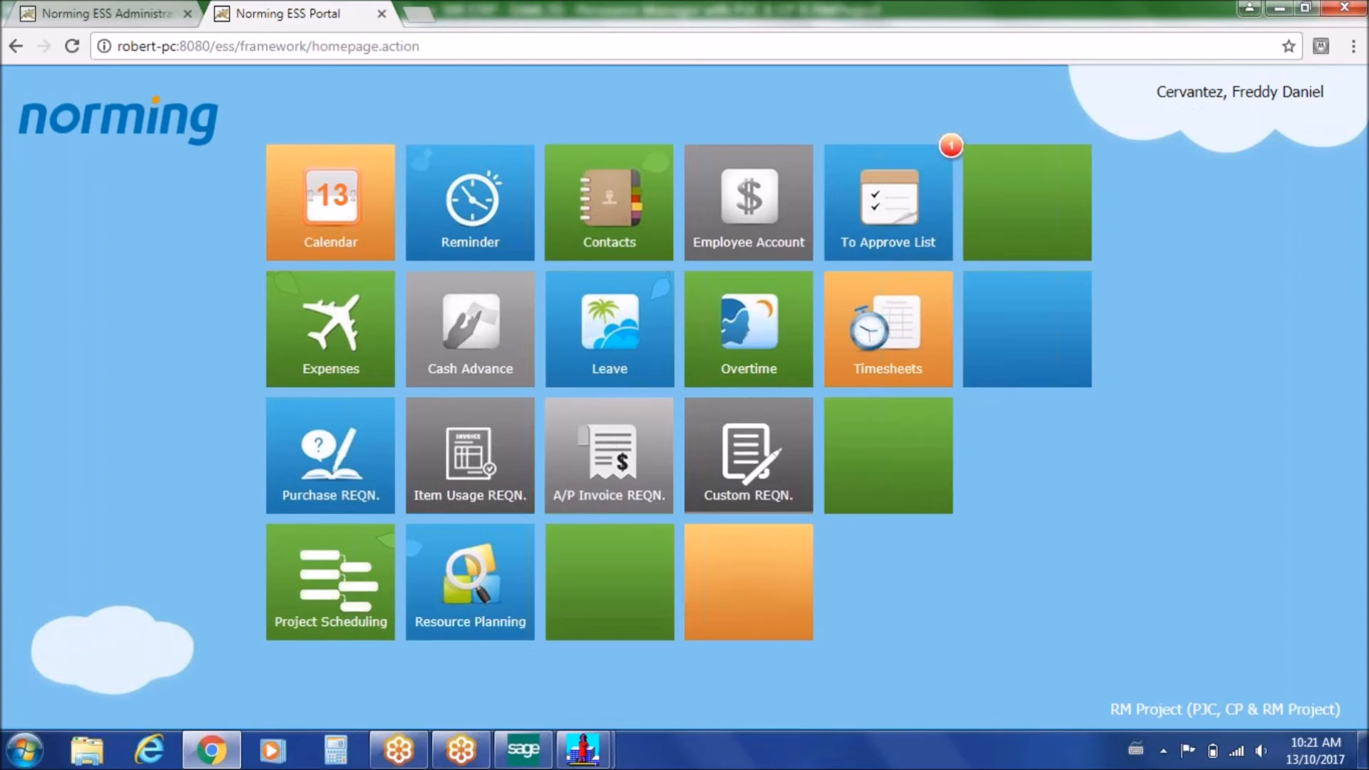
pyautogui.click(902, 196)
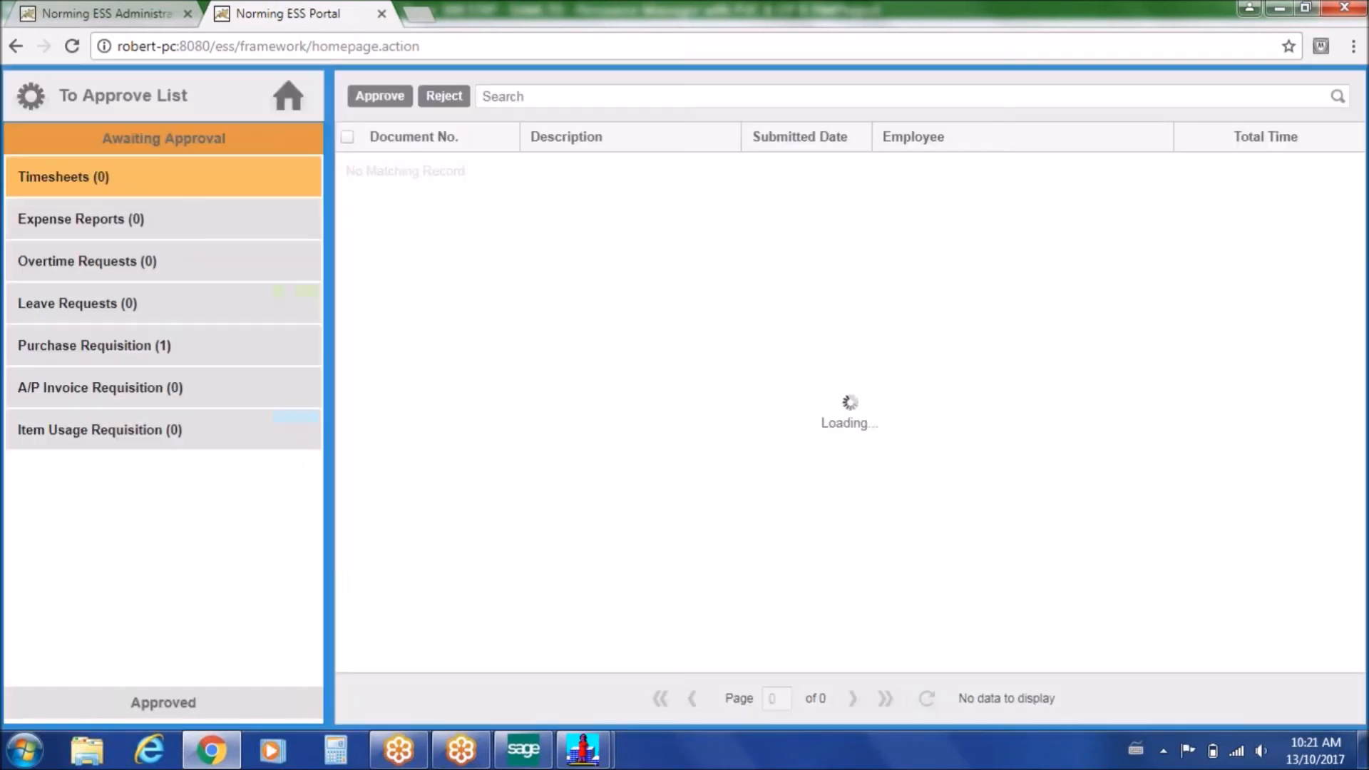
pyautogui.click(145, 348)
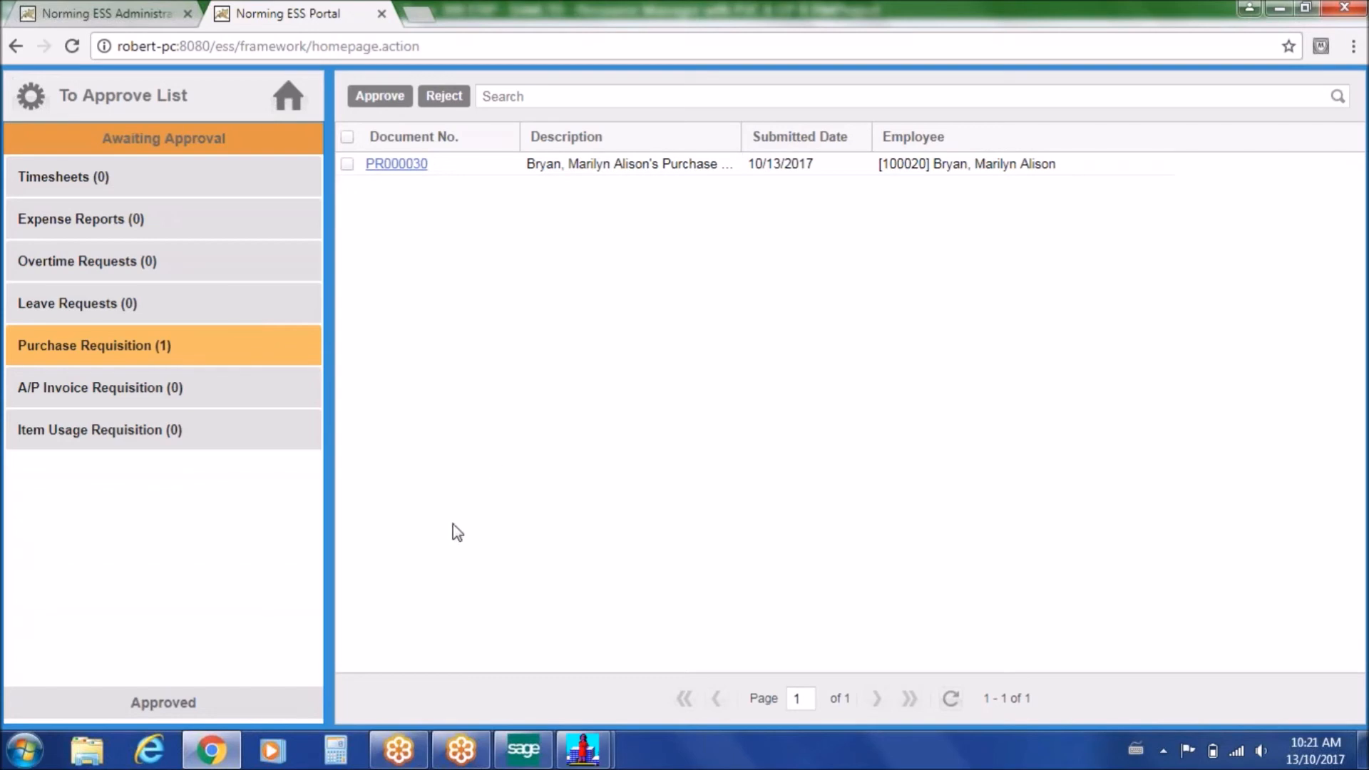
# Switch to Sage 300 and examine the approval, rejection and submission e-mail templates for purchase requisitions, including the submission template's [URL] variable
pyautogui.click(529, 743)
pyautogui.click(146, 497)
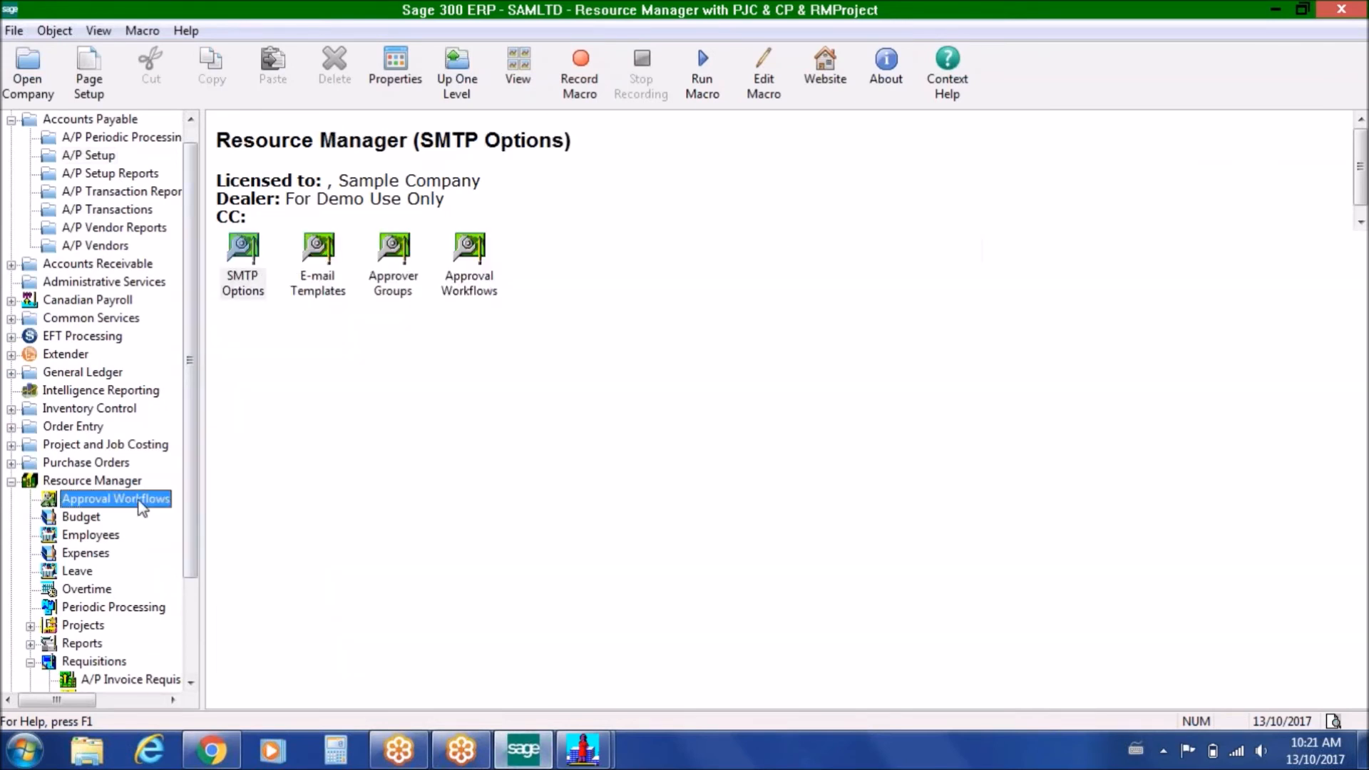
pyautogui.doubleClick(328, 246)
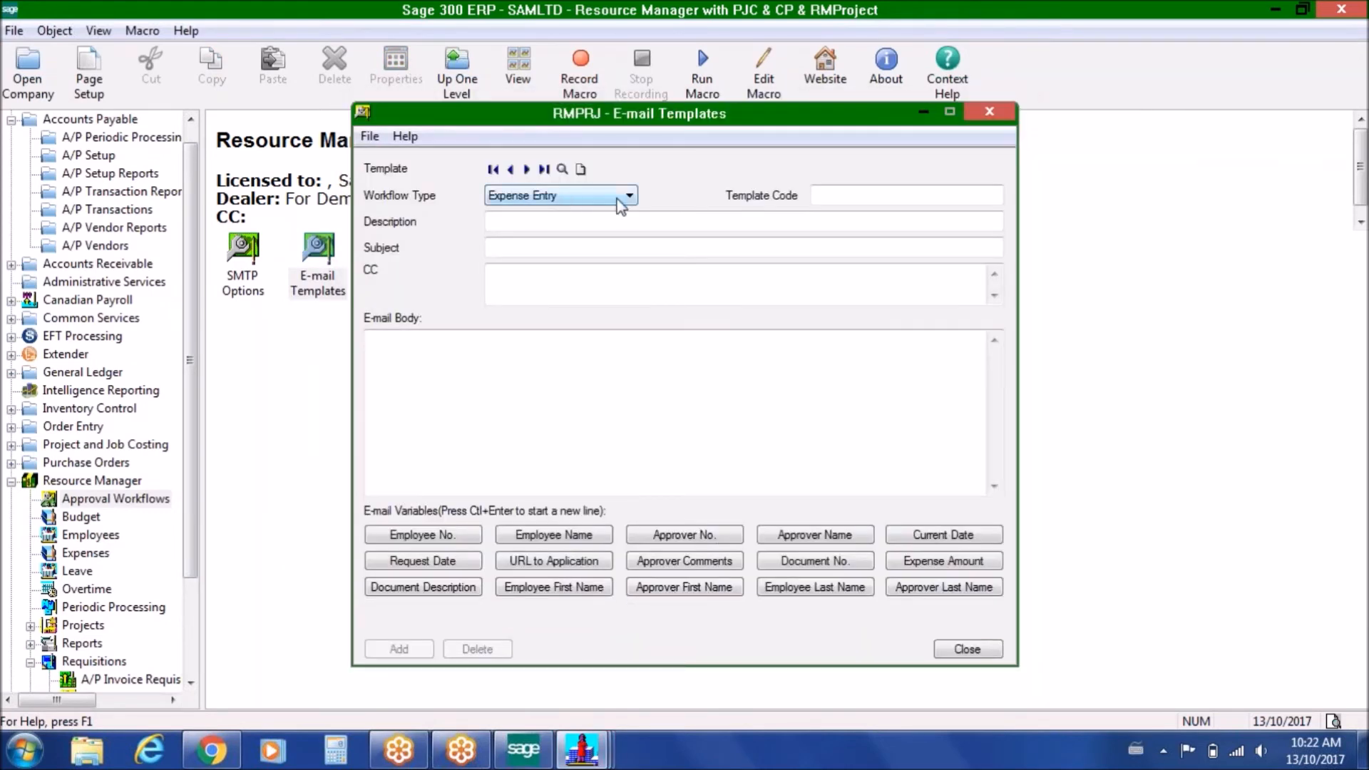
pyautogui.click(627, 196)
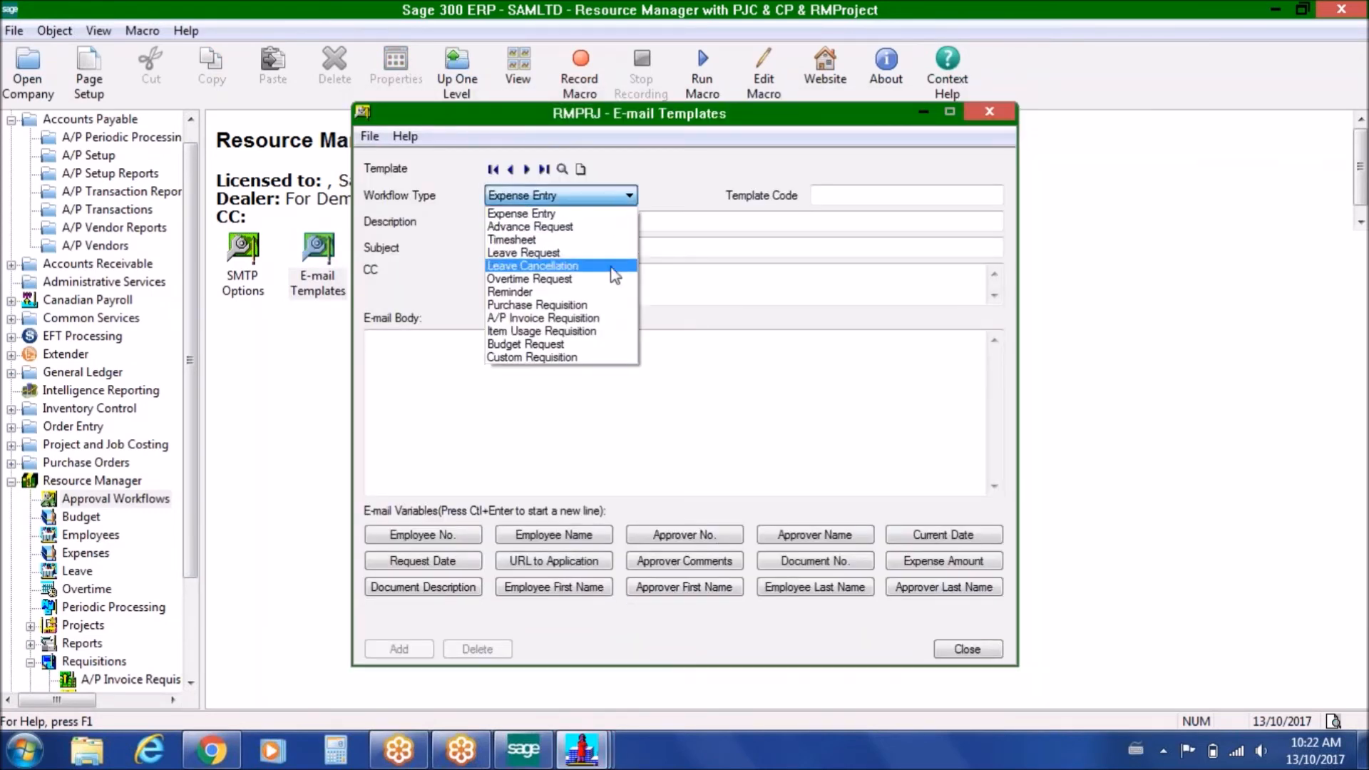
pyautogui.click(570, 304)
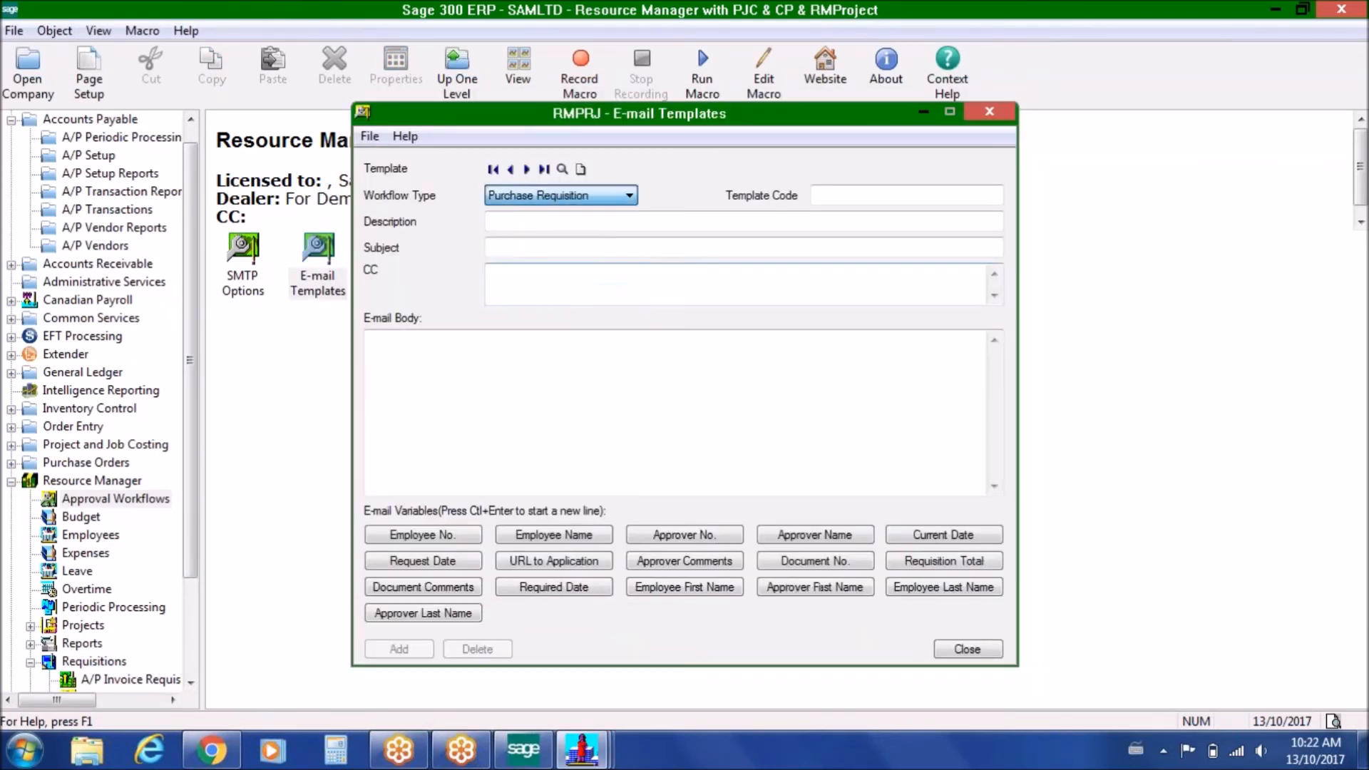
pyautogui.click(528, 171)
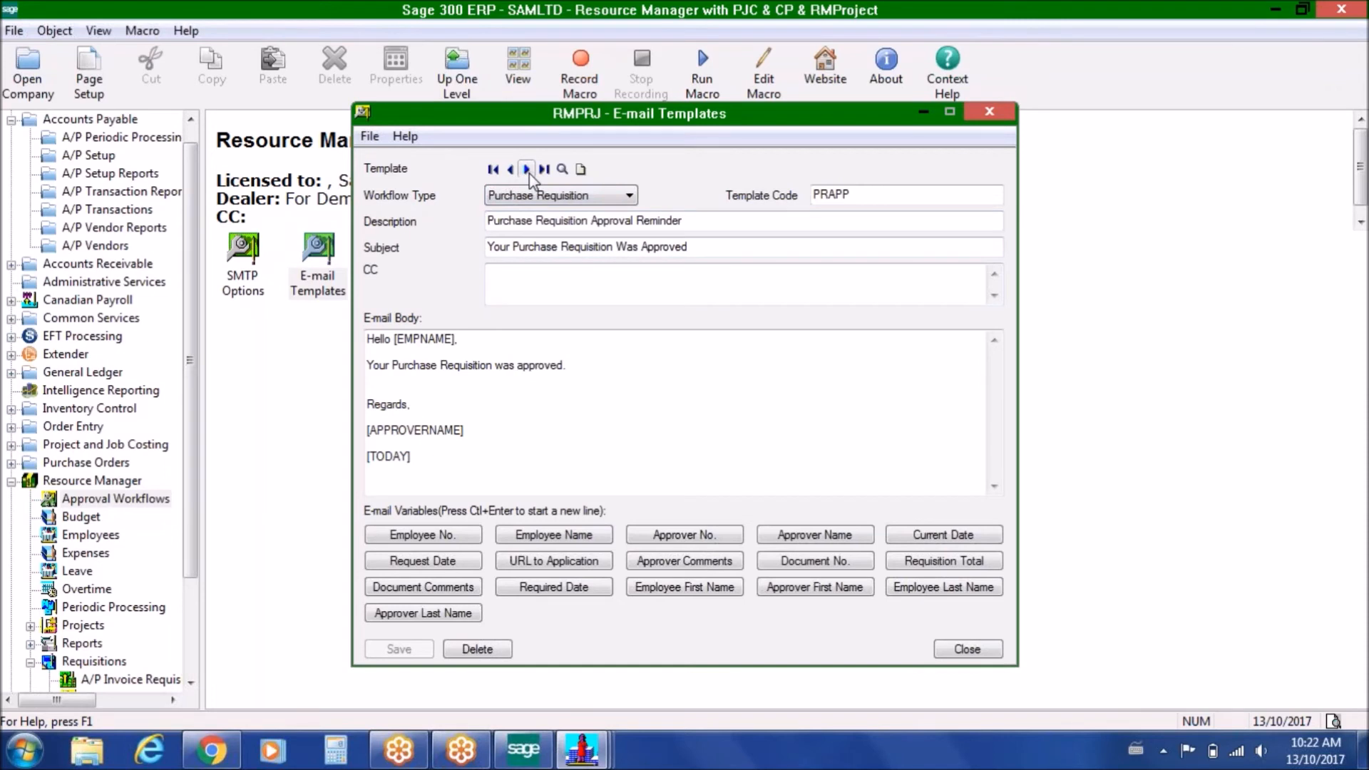
pyautogui.click(527, 170)
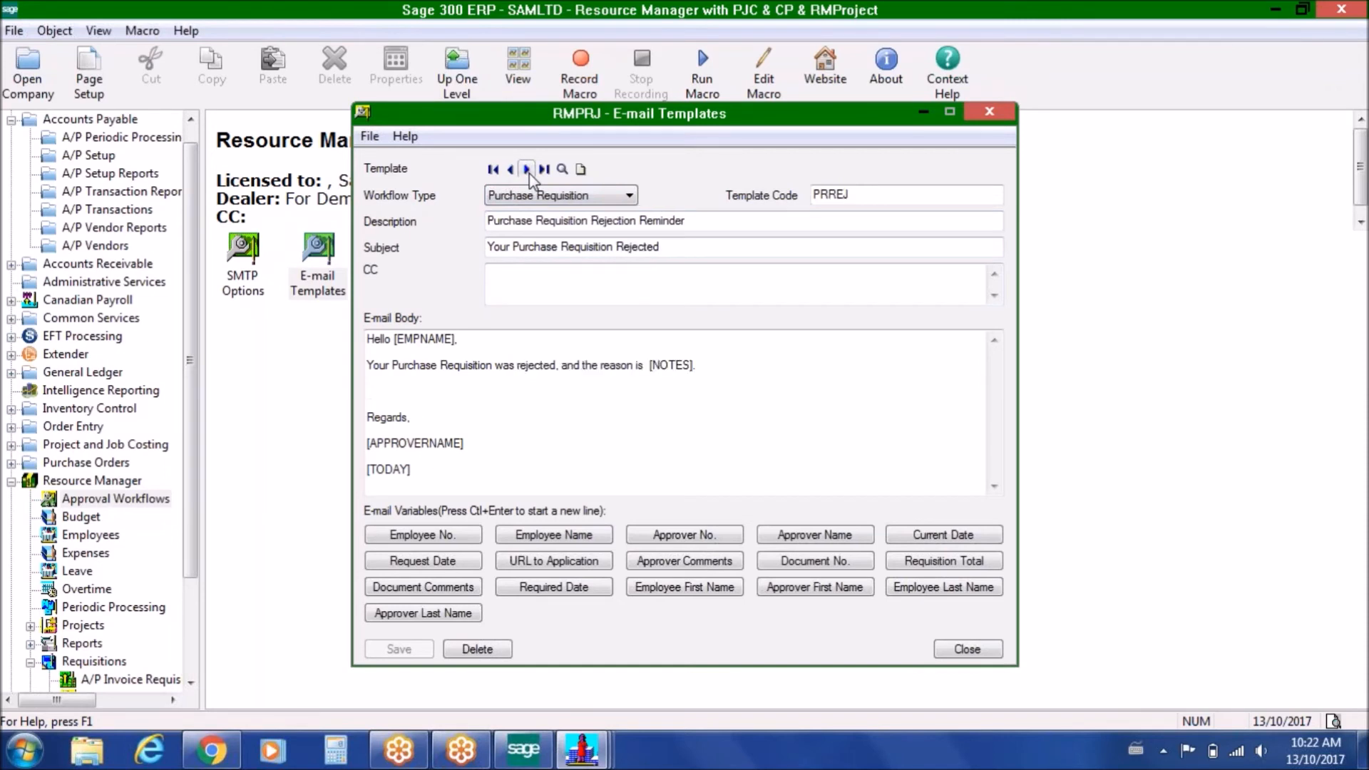
pyautogui.click(527, 171)
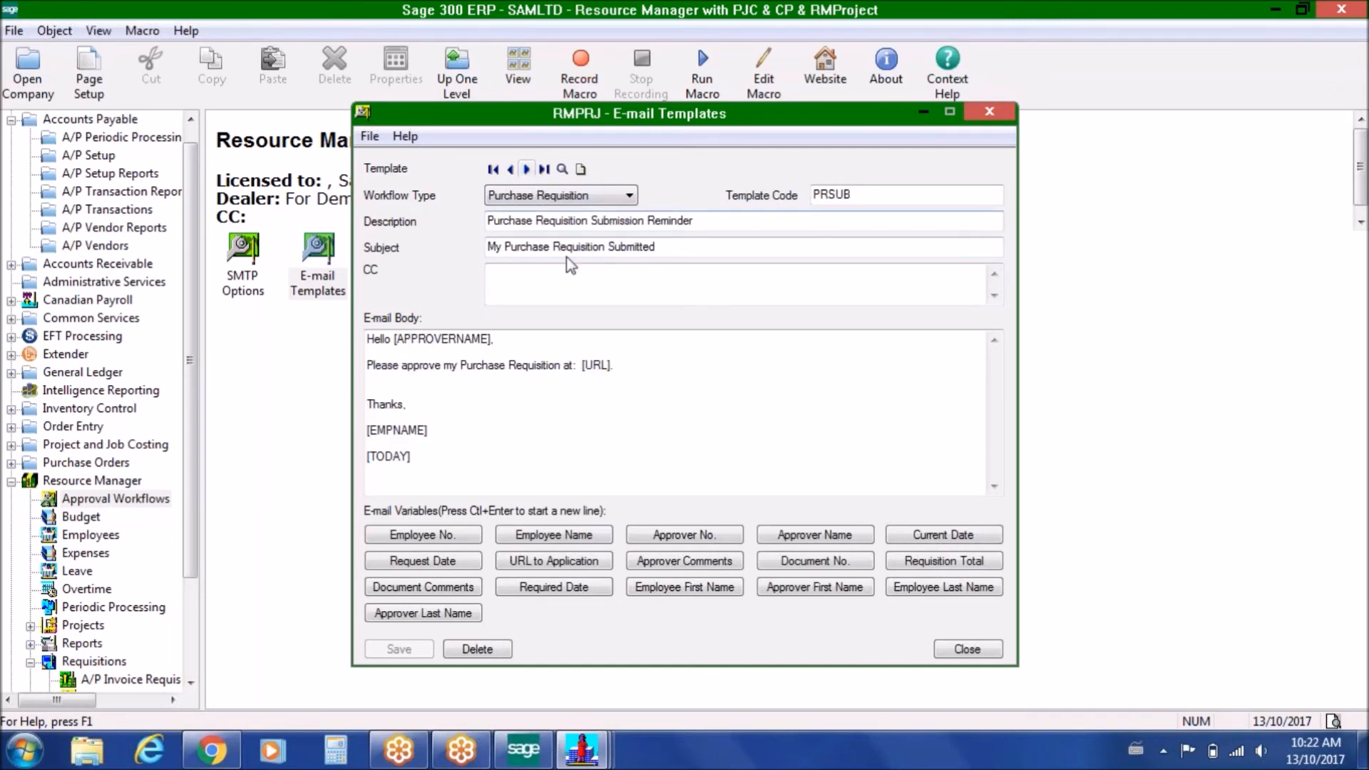
pyautogui.moveTo(582, 365); pyautogui.dragTo(608, 362)
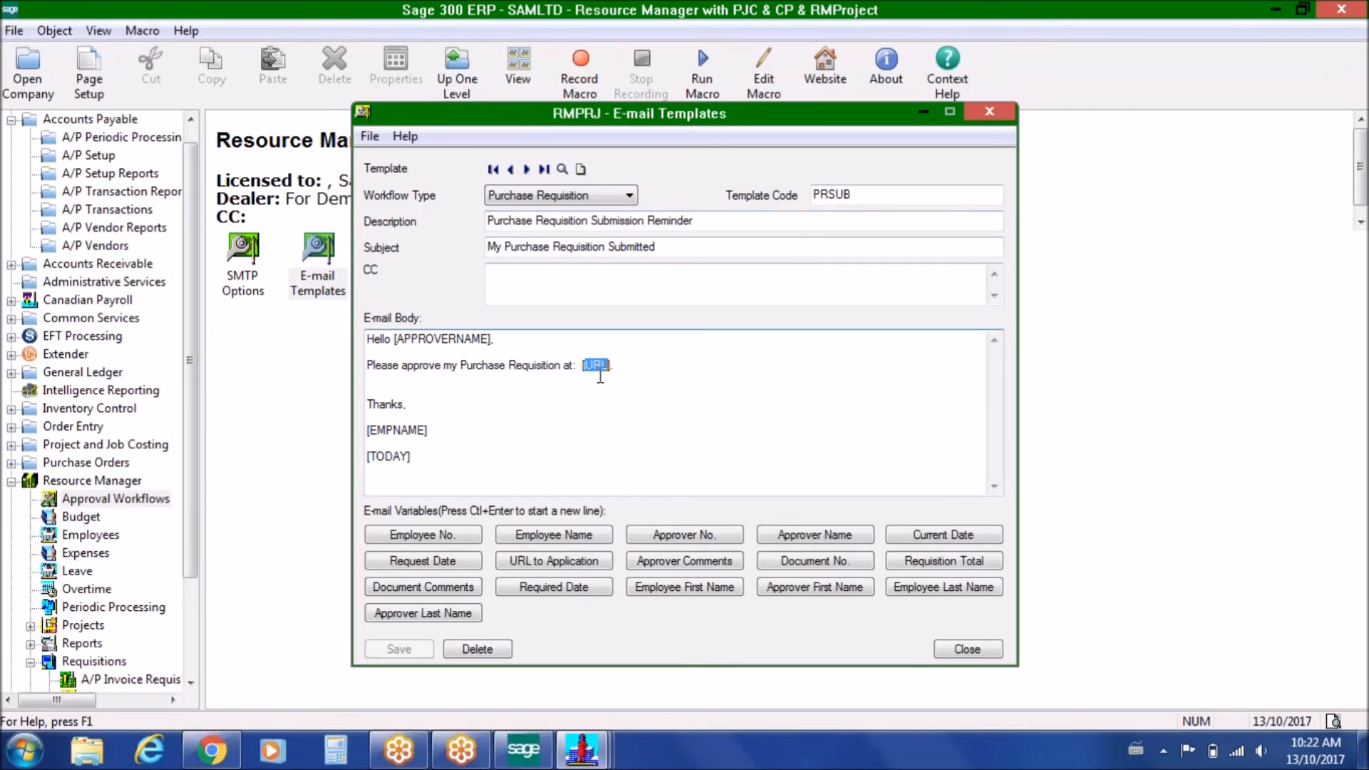
# Check the portal's purchase requisition approval list, return to the submission e-mail template in Sage 300 and close it
pyautogui.click(231, 747)
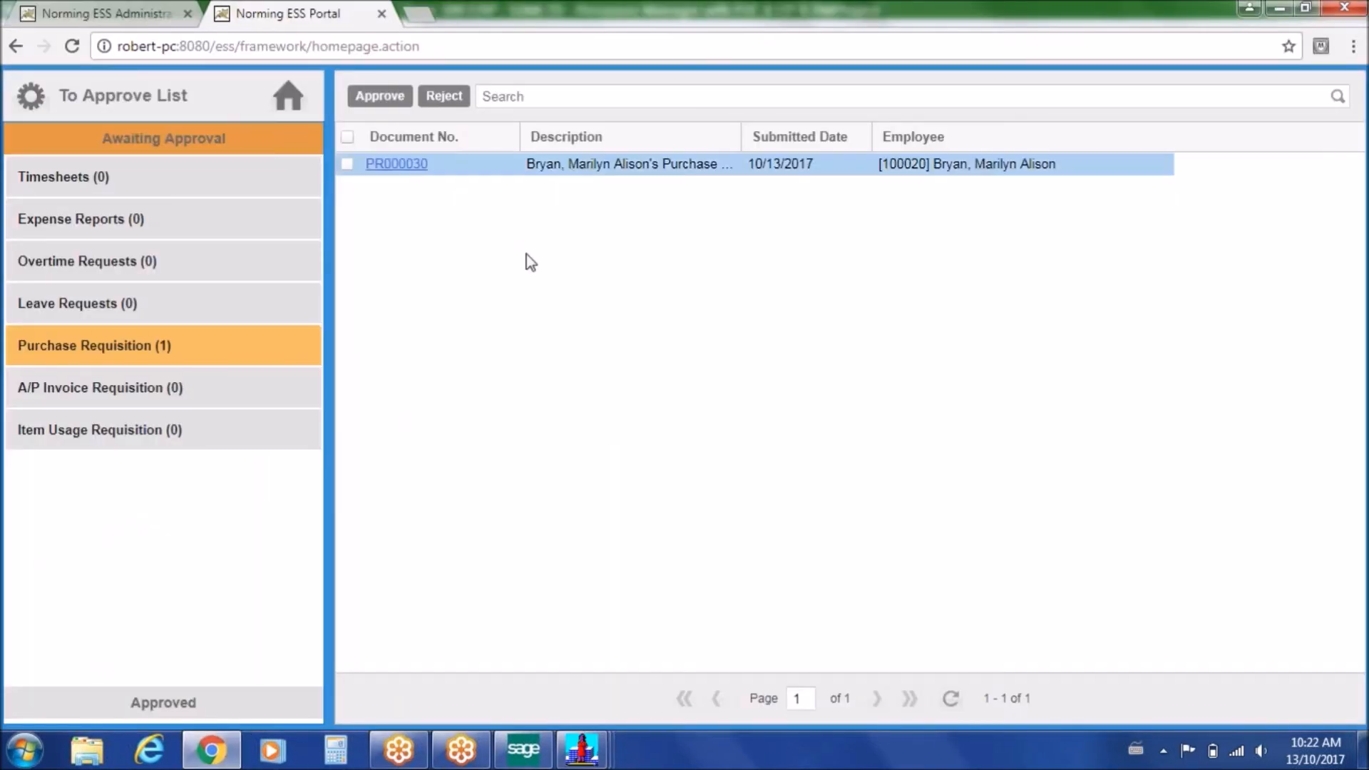
pyautogui.click(523, 748)
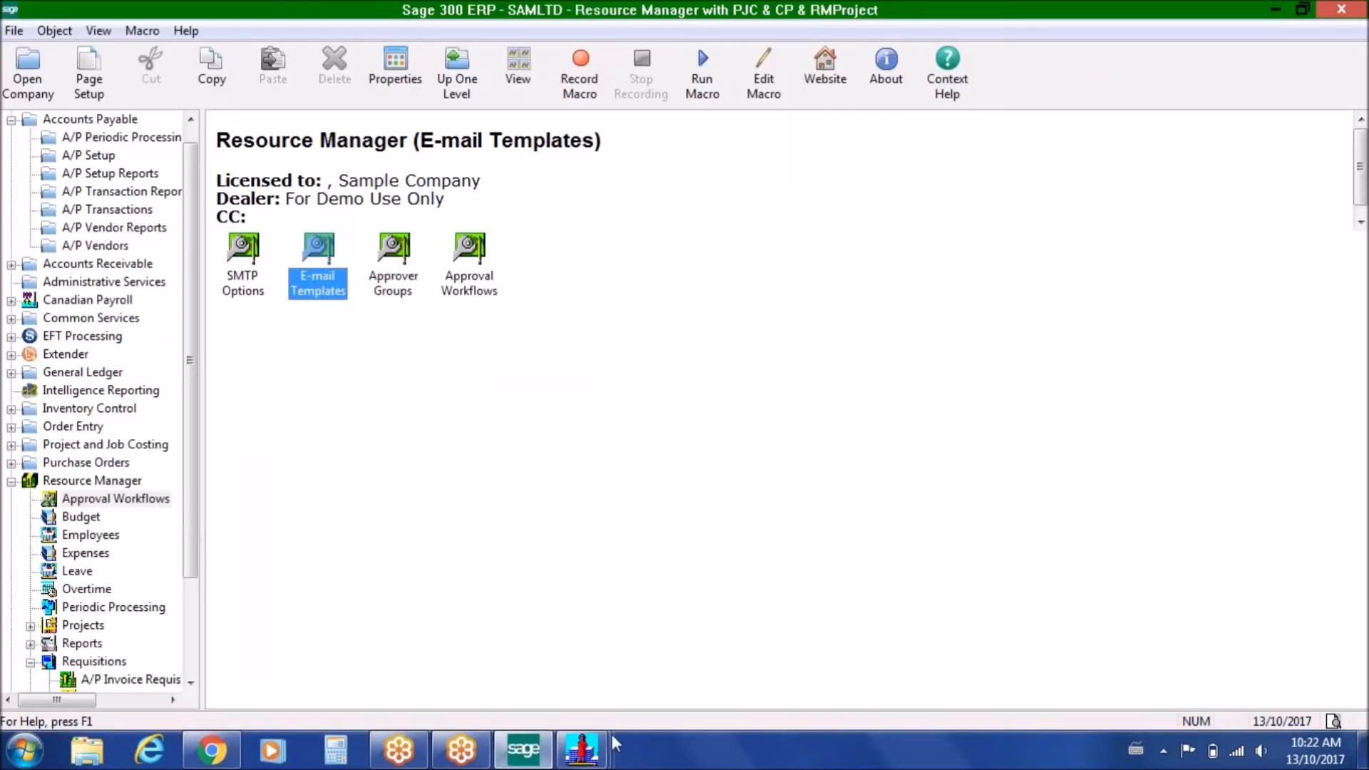
pyautogui.moveTo(585, 749)
pyautogui.click(795, 654)
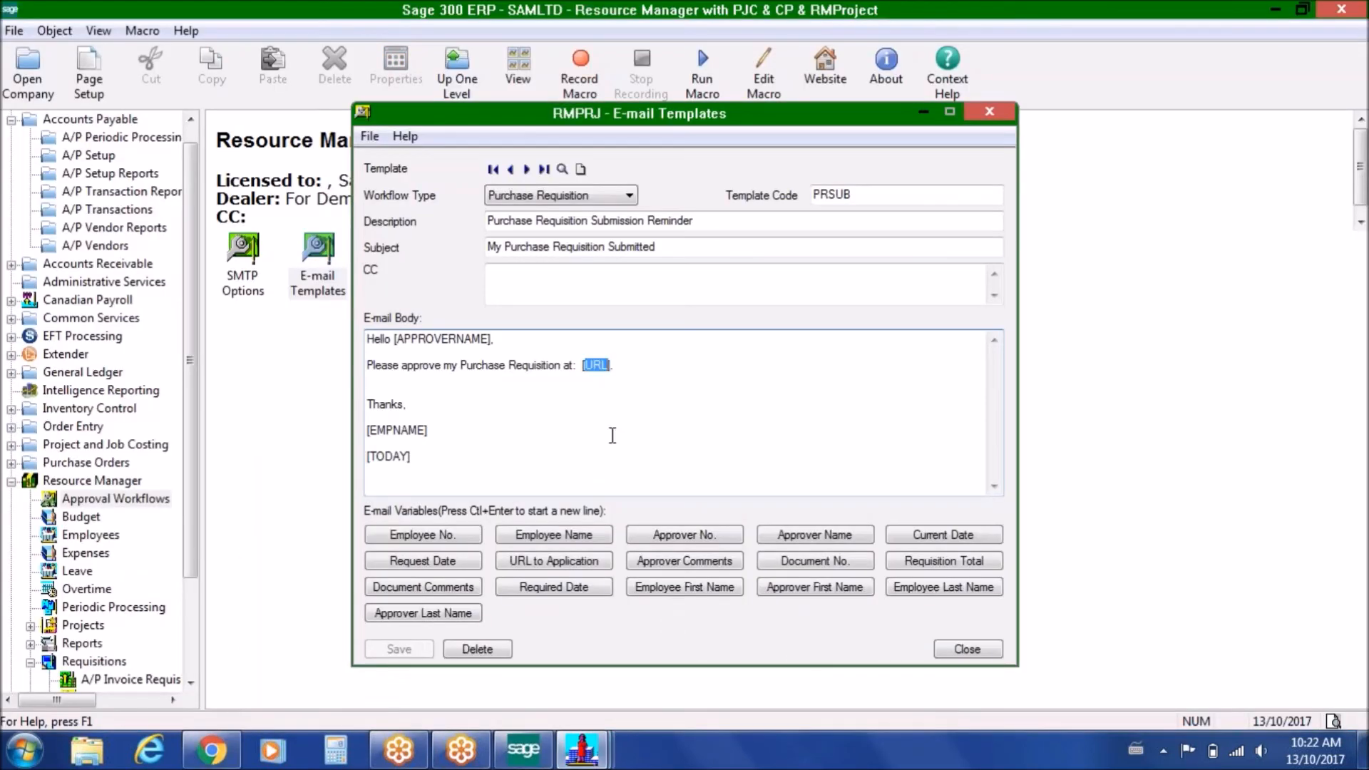
pyautogui.click(970, 649)
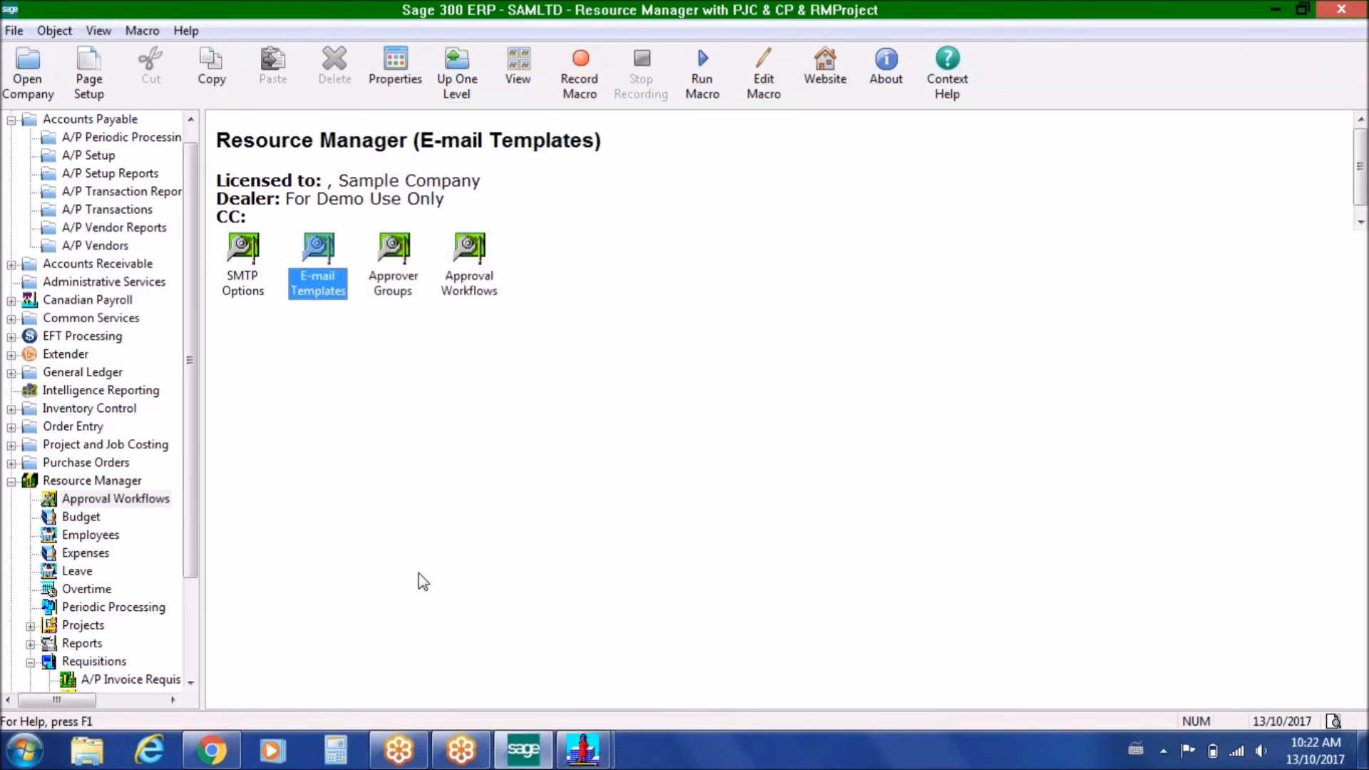
# Switch to Norming ESS Administration, open the To Do List for the [RMPRJ] RM Project entity and select the submitted purchase requisition
pyautogui.click(213, 747)
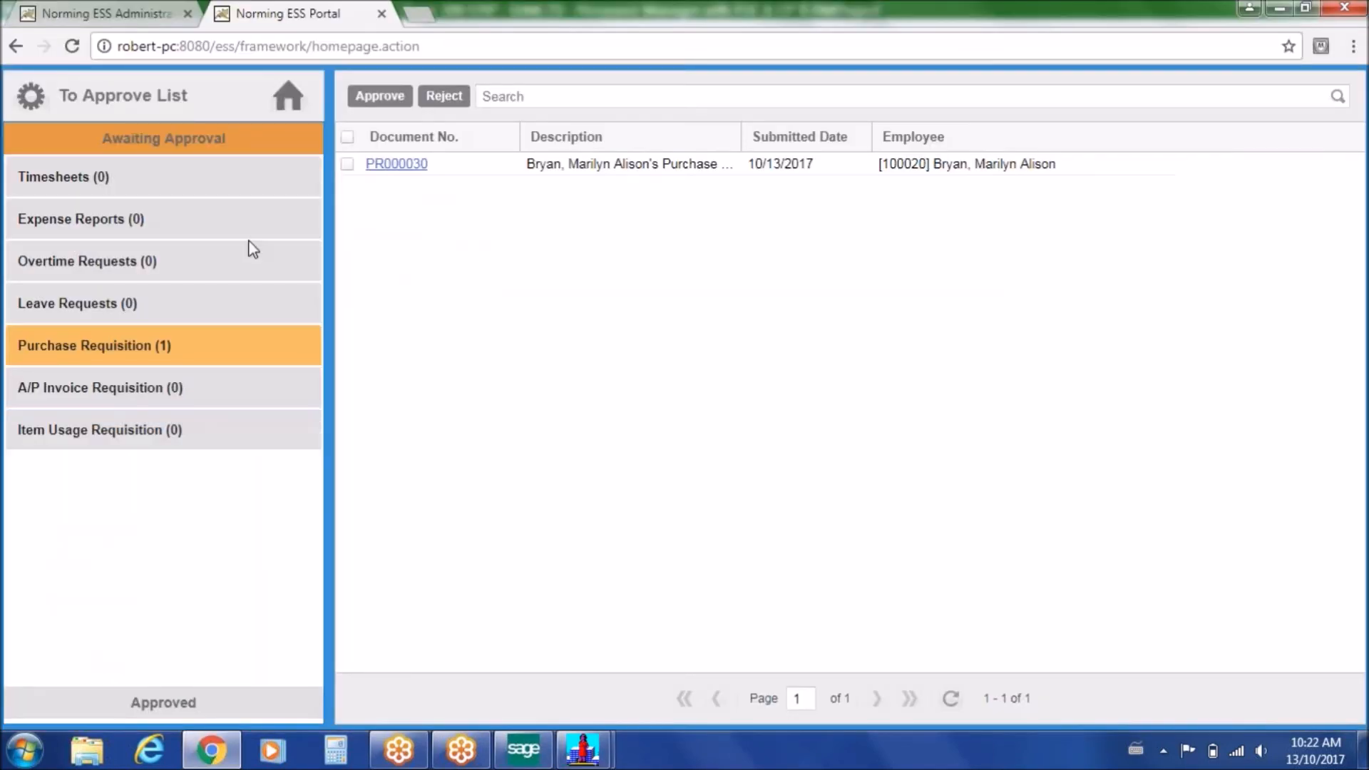
pyautogui.click(132, 14)
pyautogui.click(41, 711)
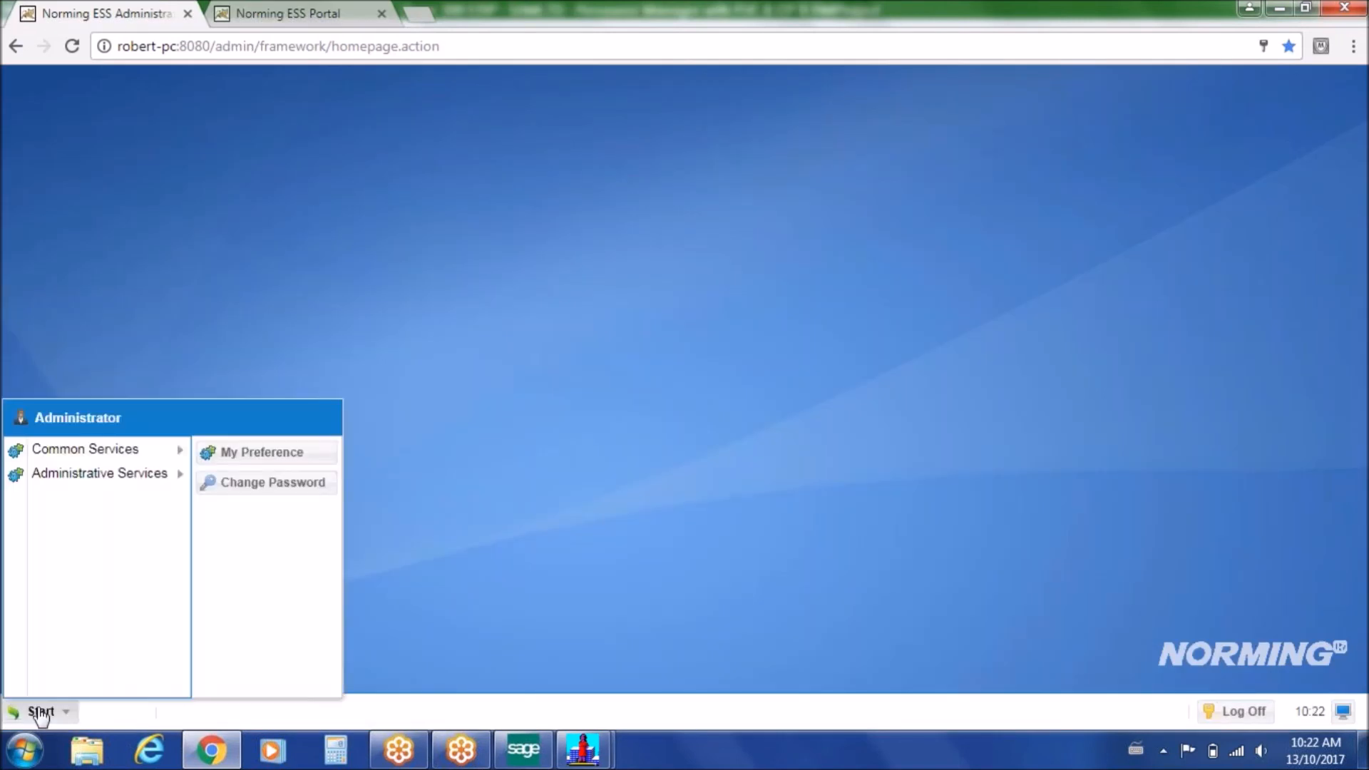
pyautogui.moveTo(146, 478)
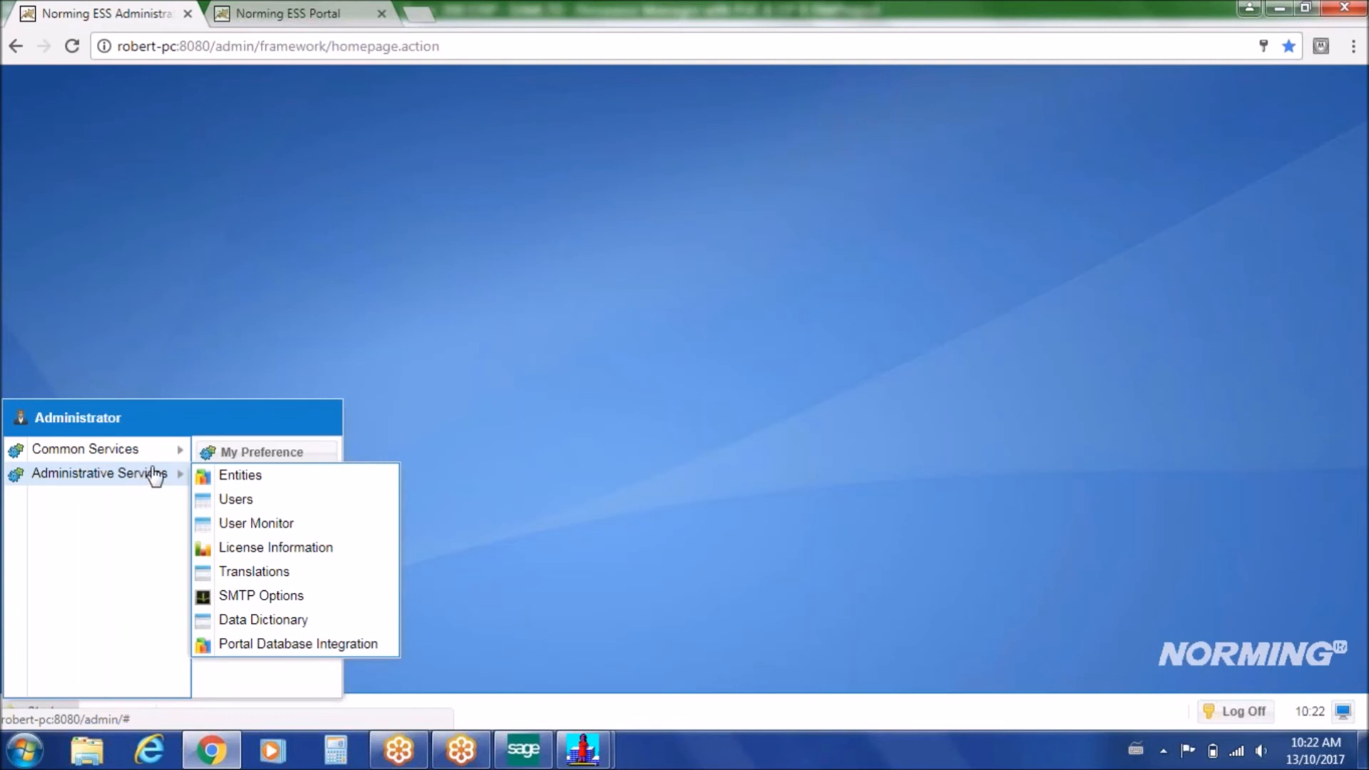
pyautogui.moveTo(158, 453)
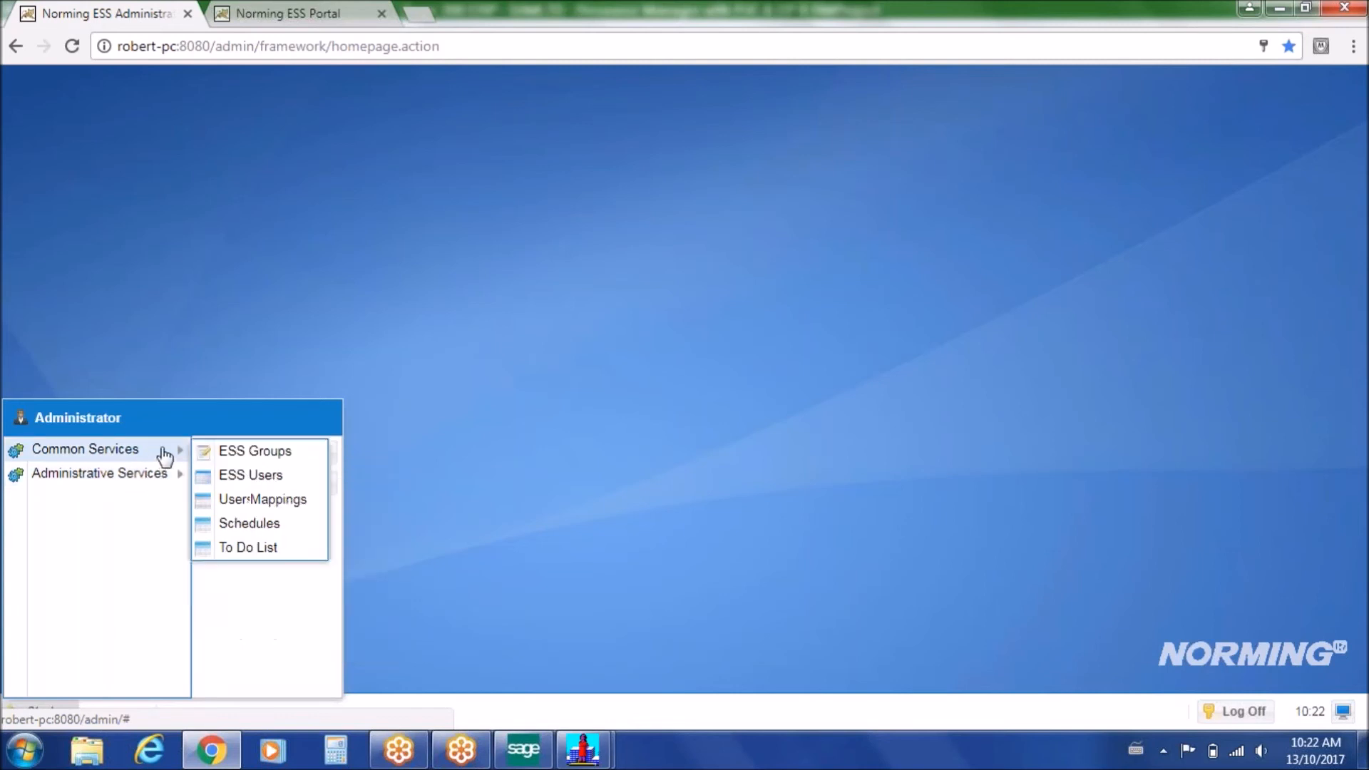
pyautogui.click(244, 548)
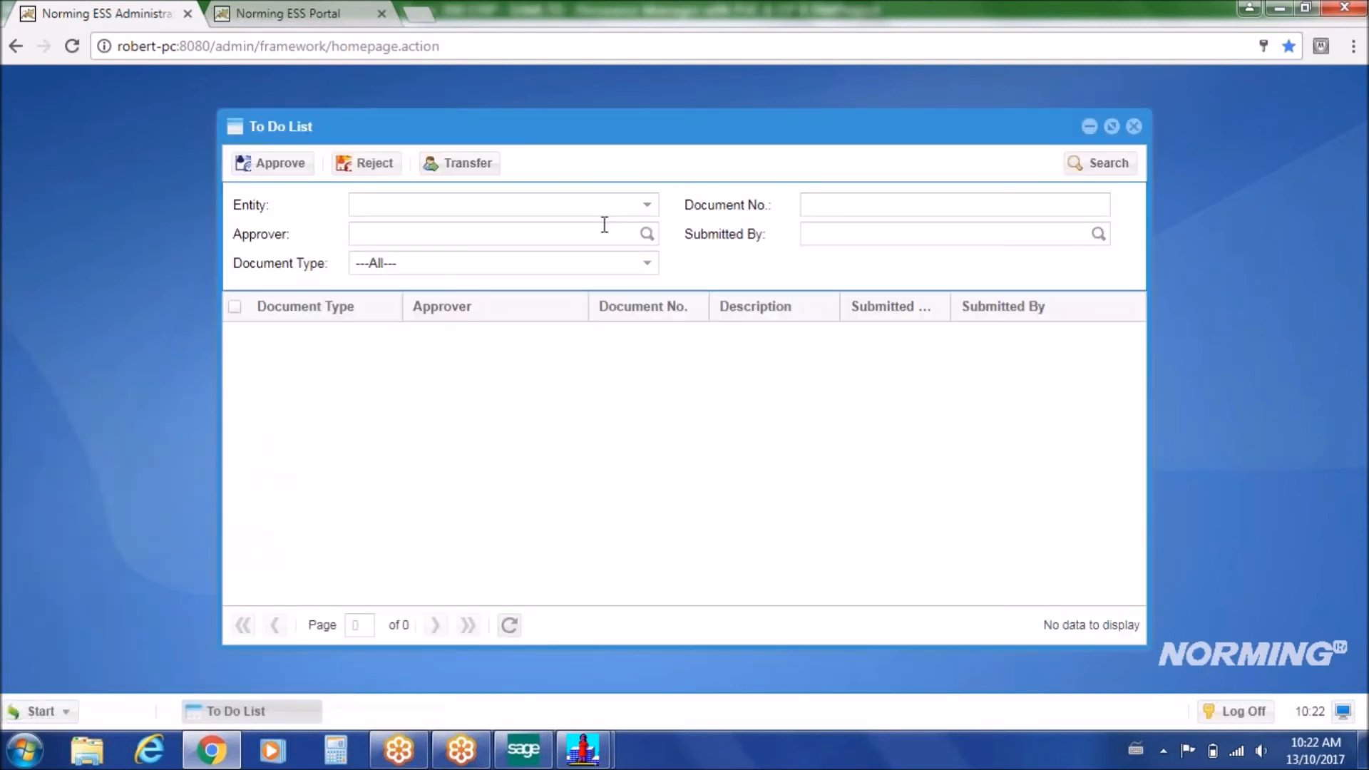
pyautogui.click(646, 205)
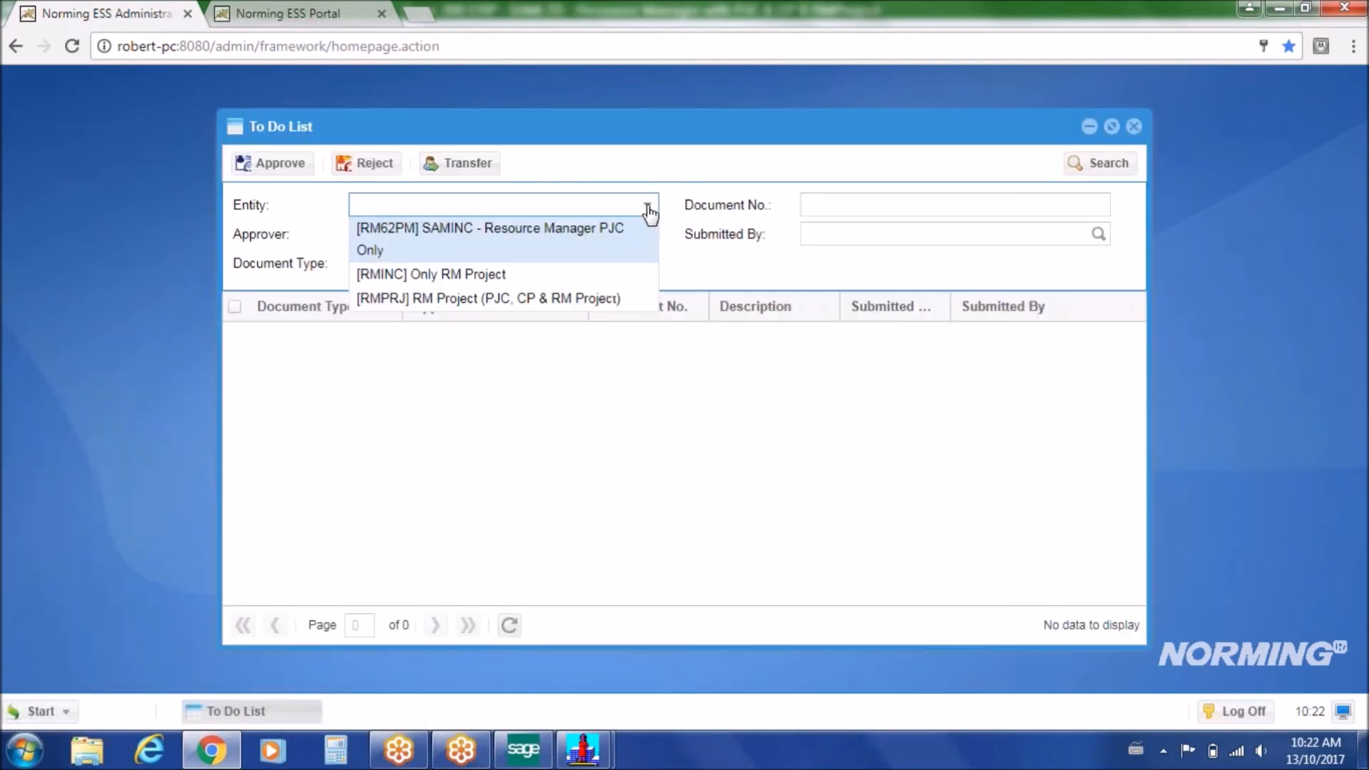
pyautogui.click(545, 299)
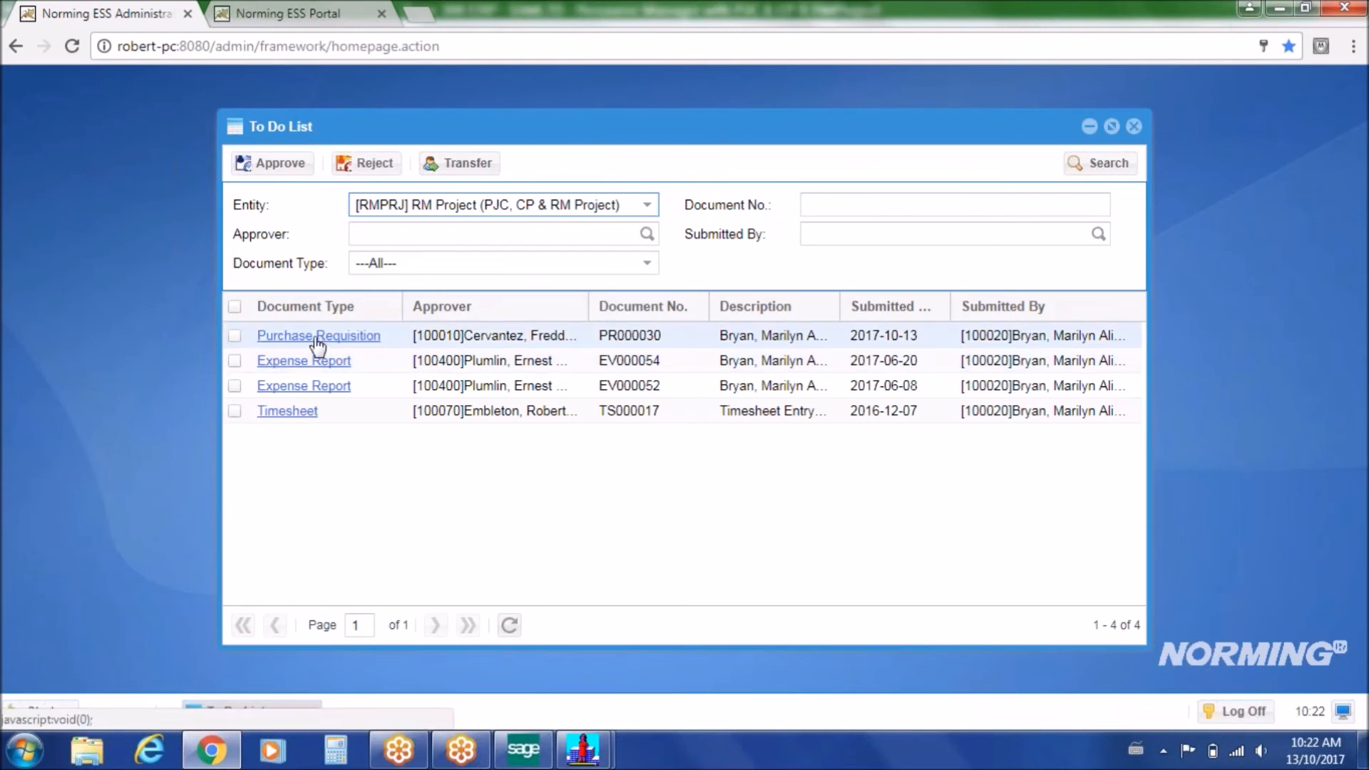
pyautogui.click(235, 336)
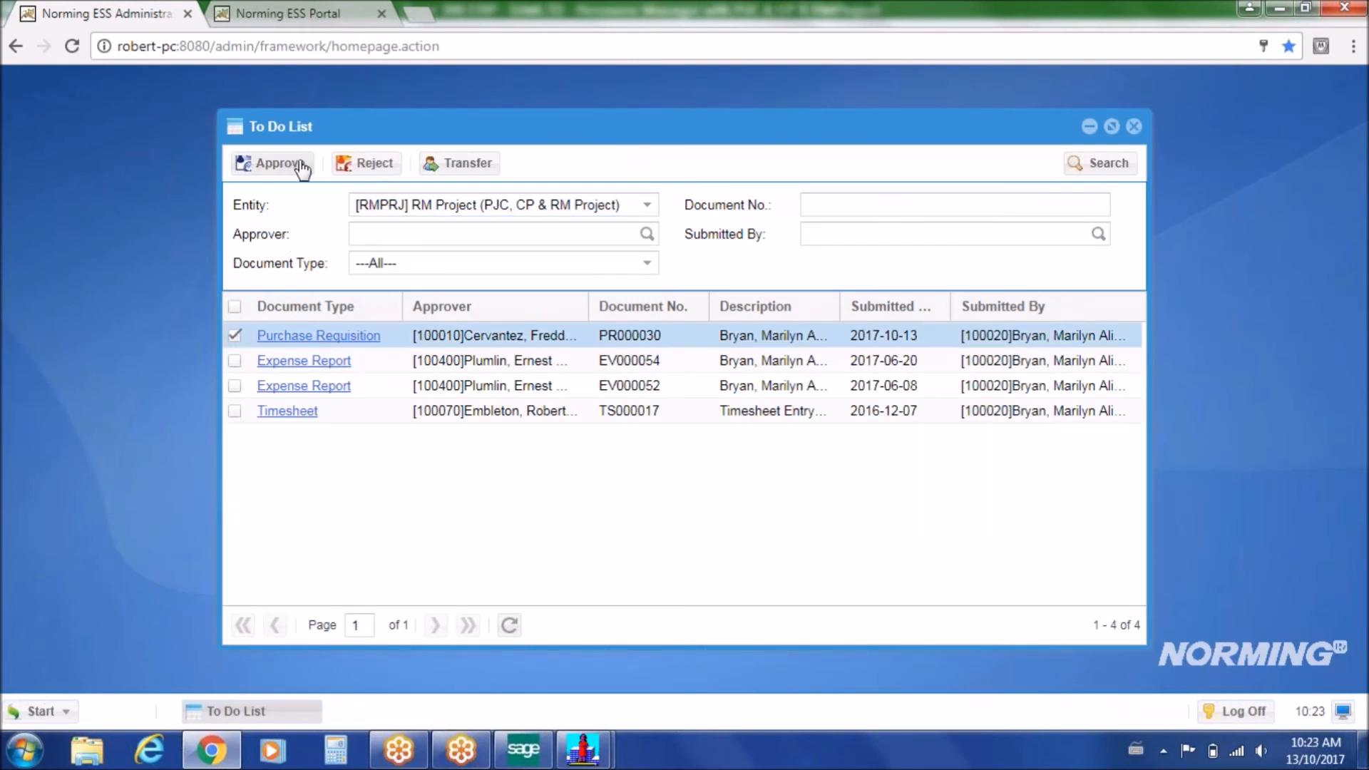
# Check which employees the selected purchase requisition can be transferred to, cancel the transfer, deselect the requisition and close the To Do List
pyautogui.click(468, 165)
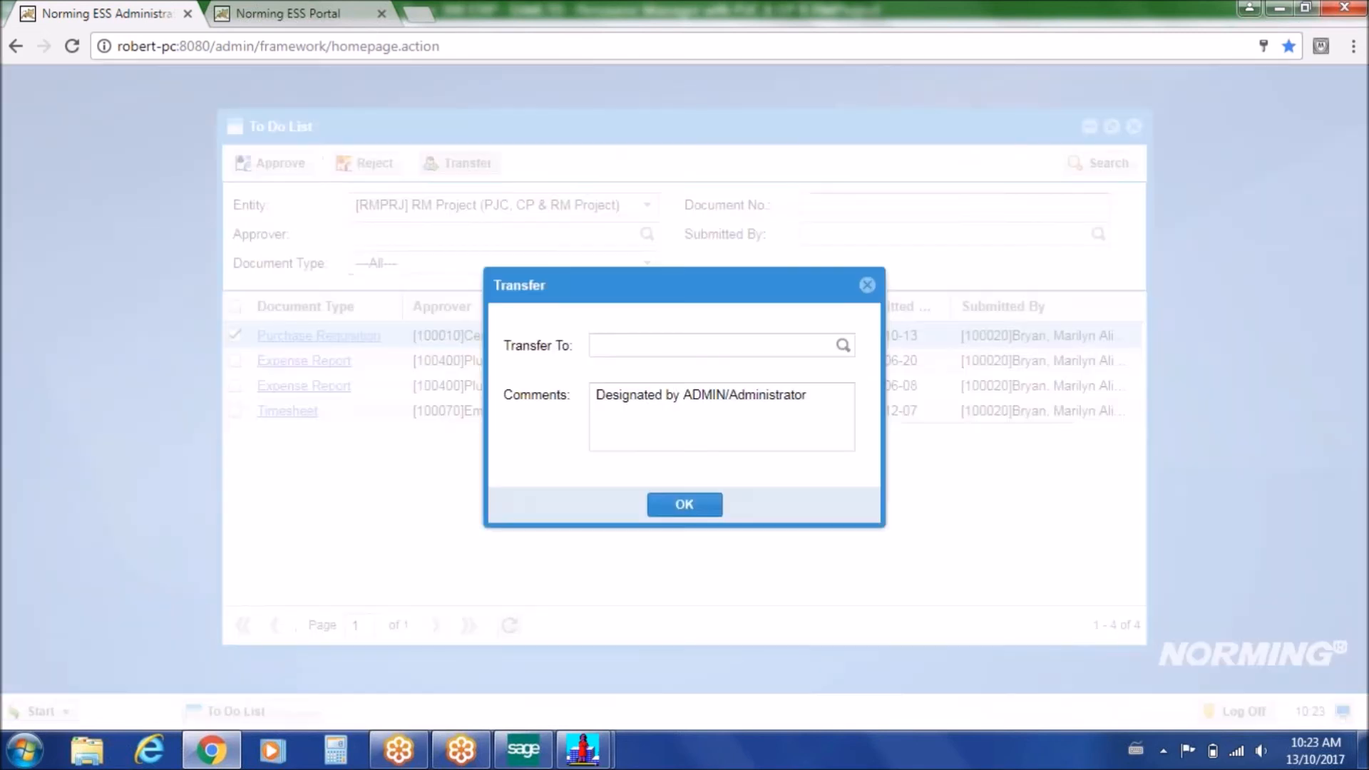
pyautogui.click(843, 345)
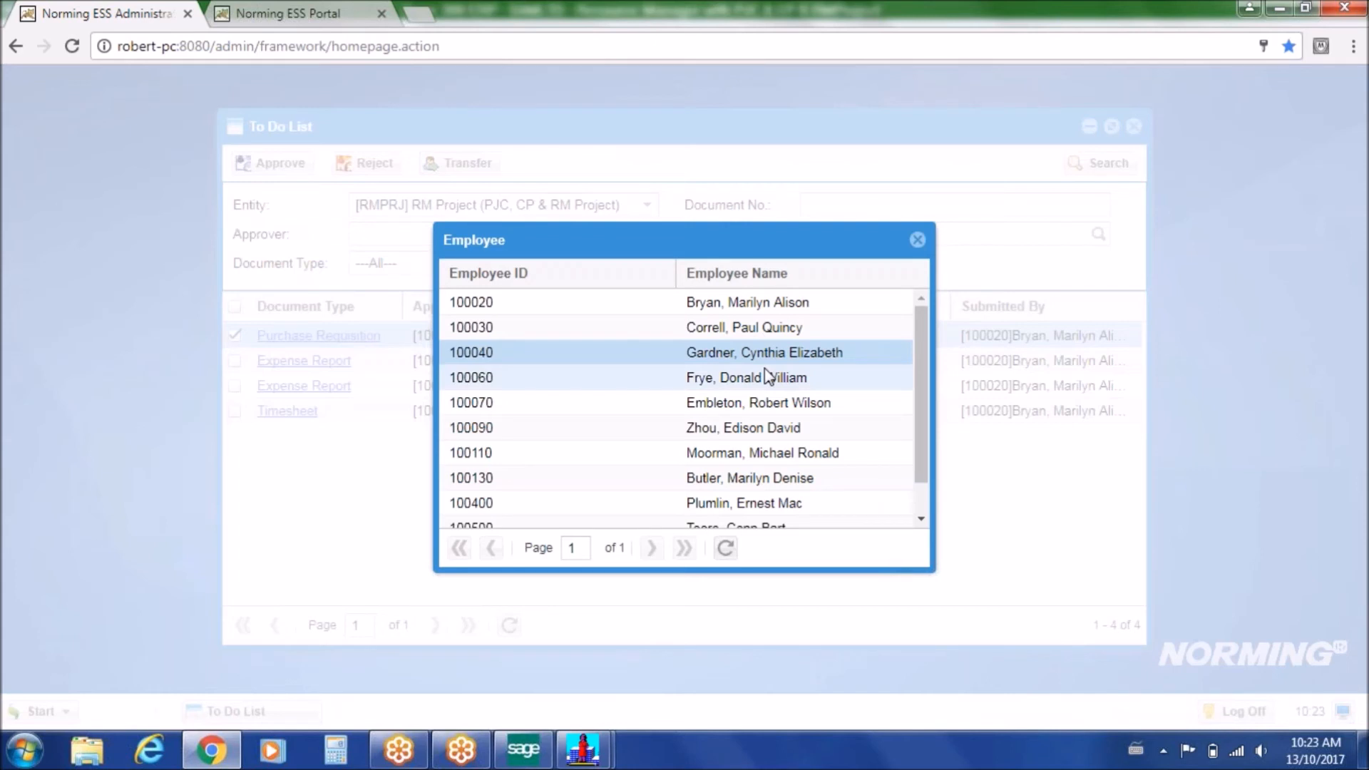
pyautogui.click(918, 240)
pyautogui.click(871, 278)
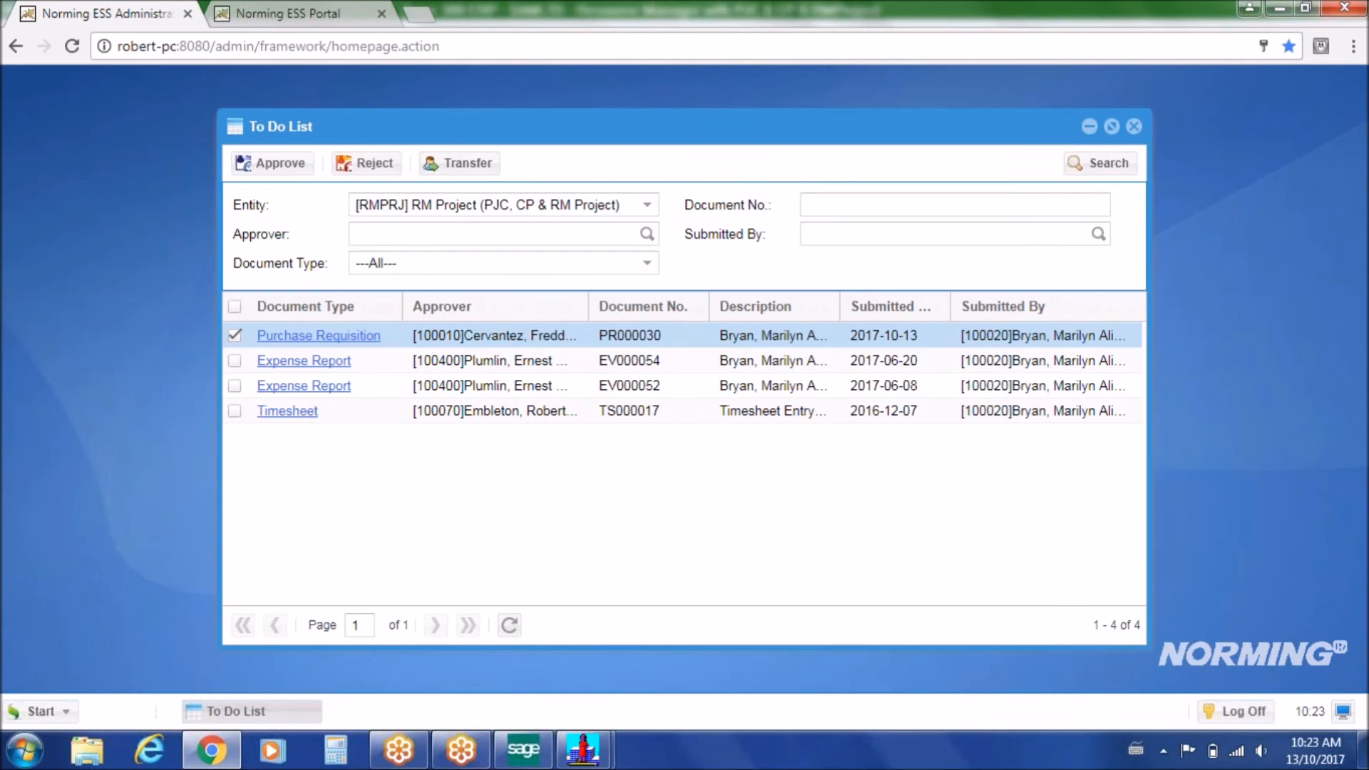
pyautogui.click(234, 335)
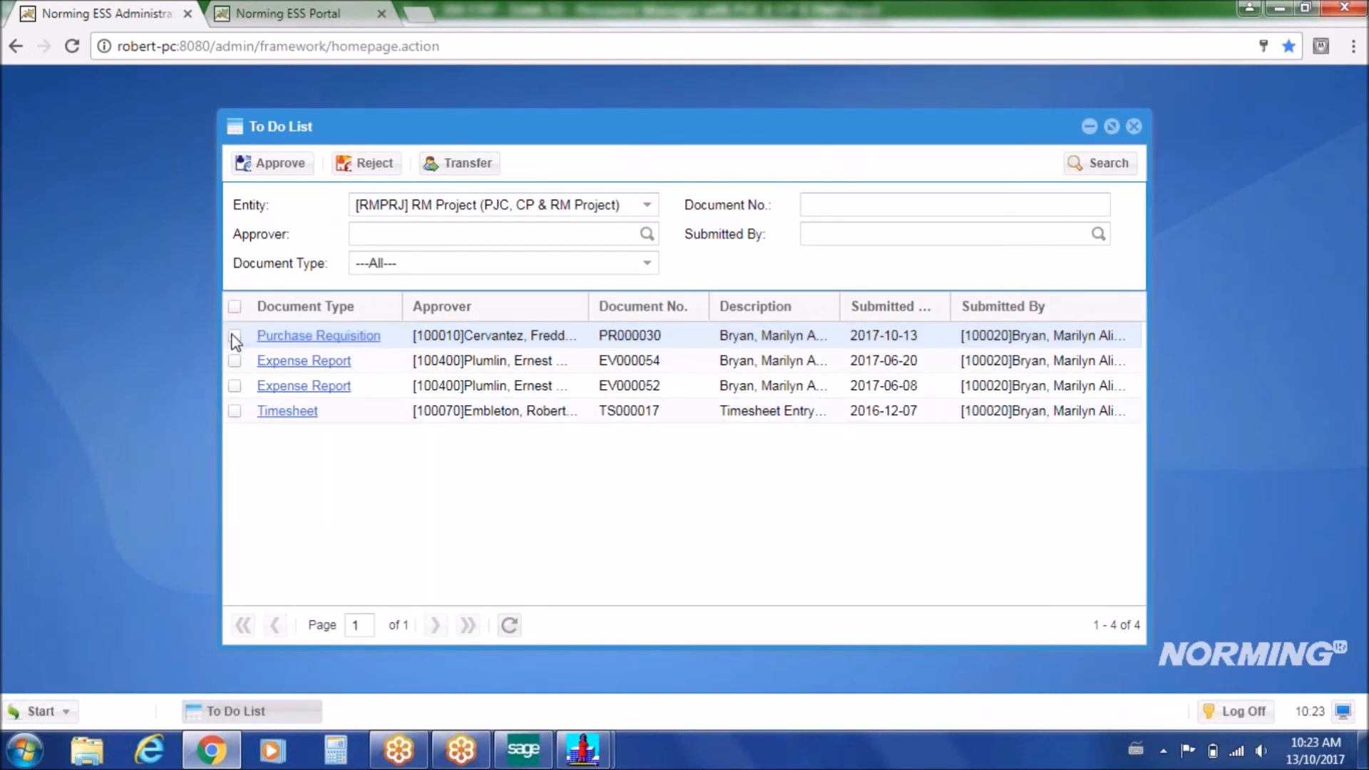
pyautogui.click(1134, 126)
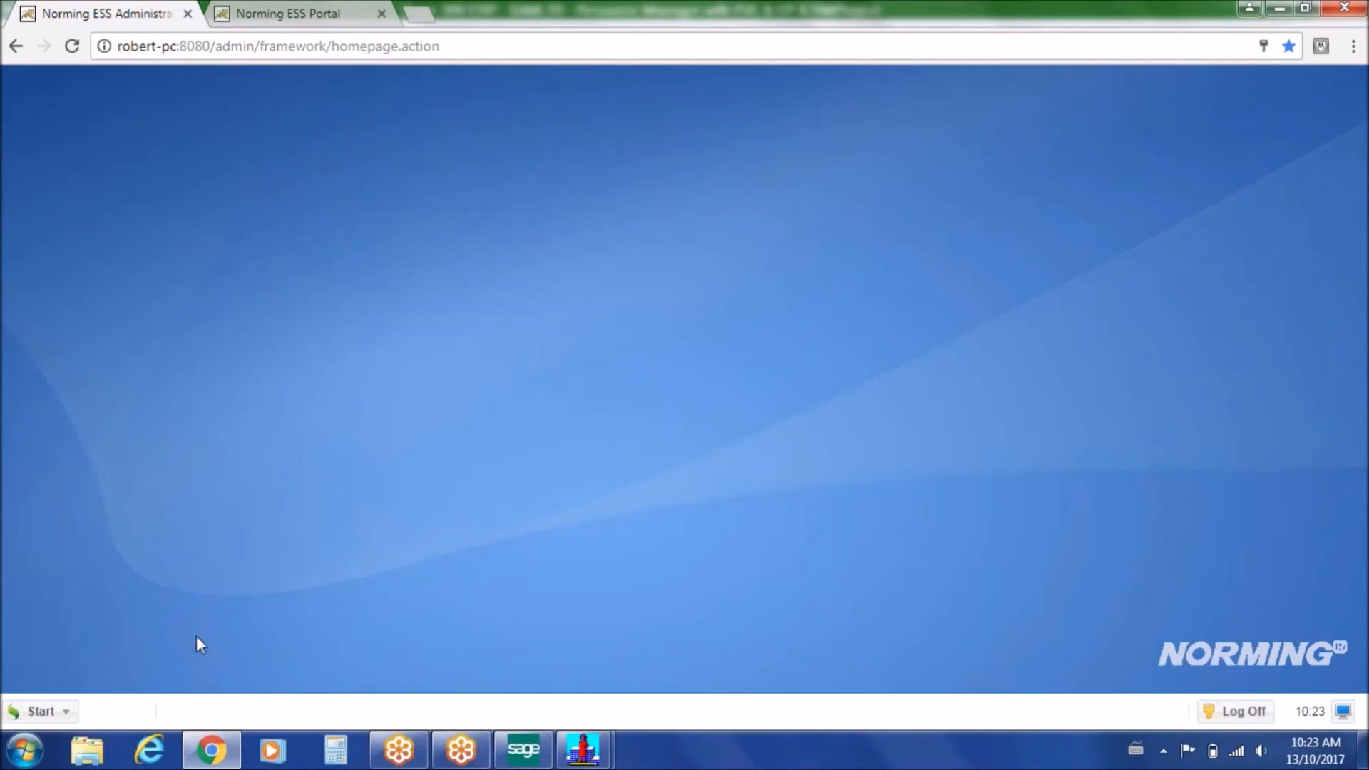
# Switch to the Norming ESS Portal and open the purchase requisition awaiting approval
pyautogui.moveTo(211, 754)
pyautogui.click(206, 745)
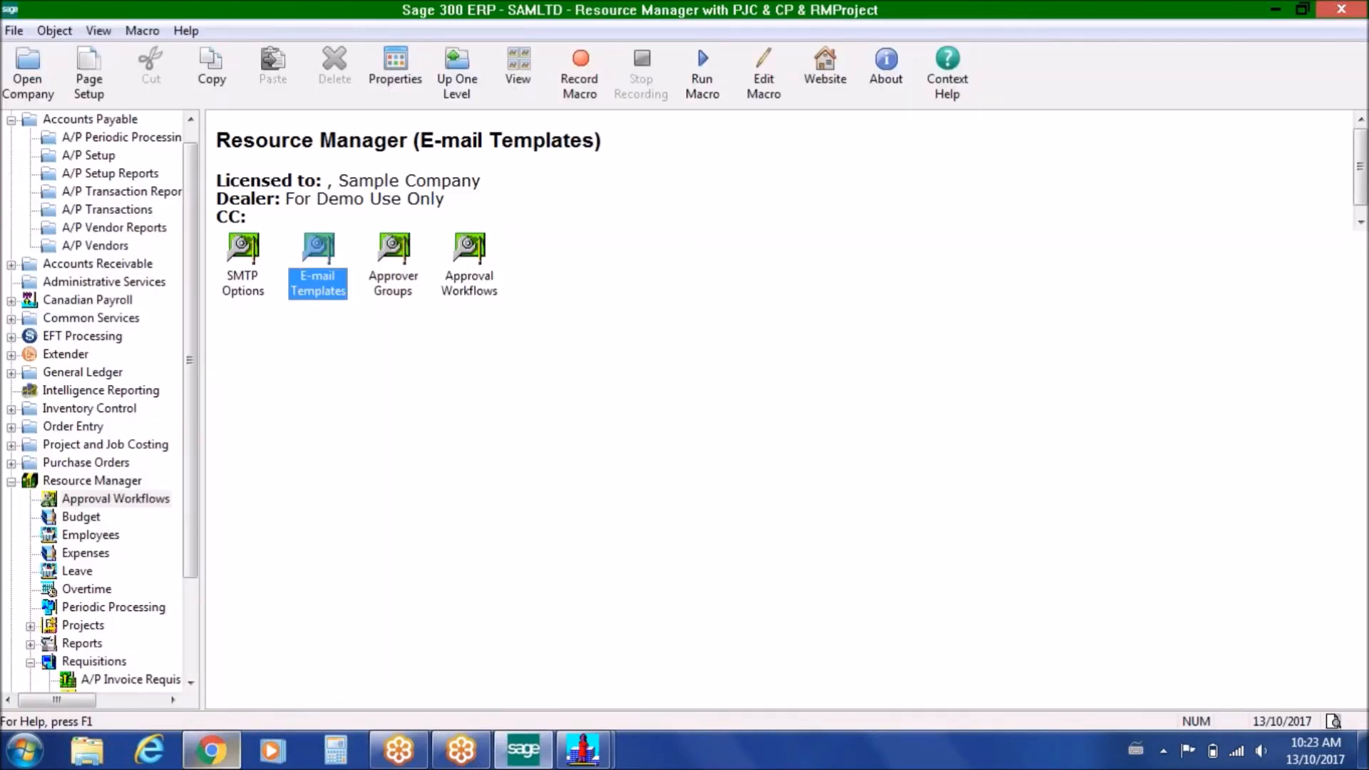
pyautogui.click(211, 750)
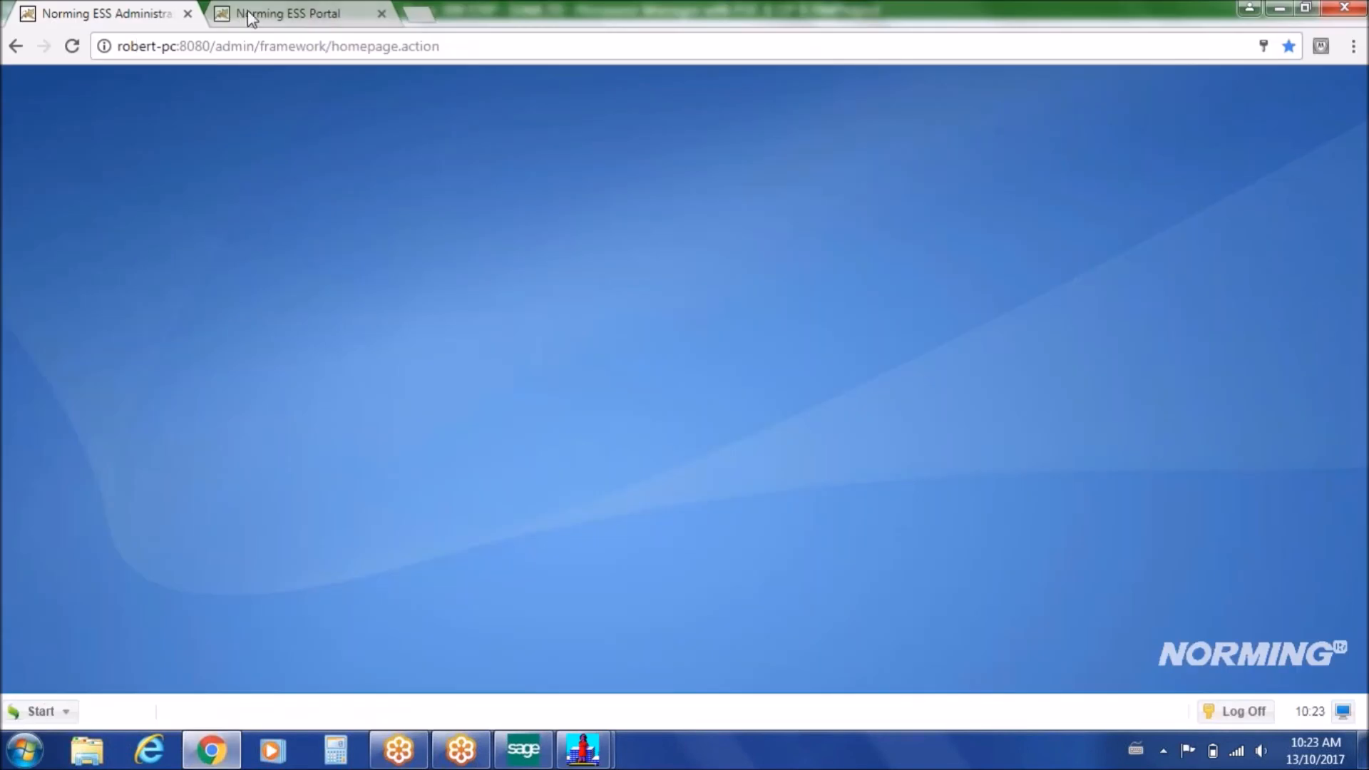
pyautogui.click(251, 17)
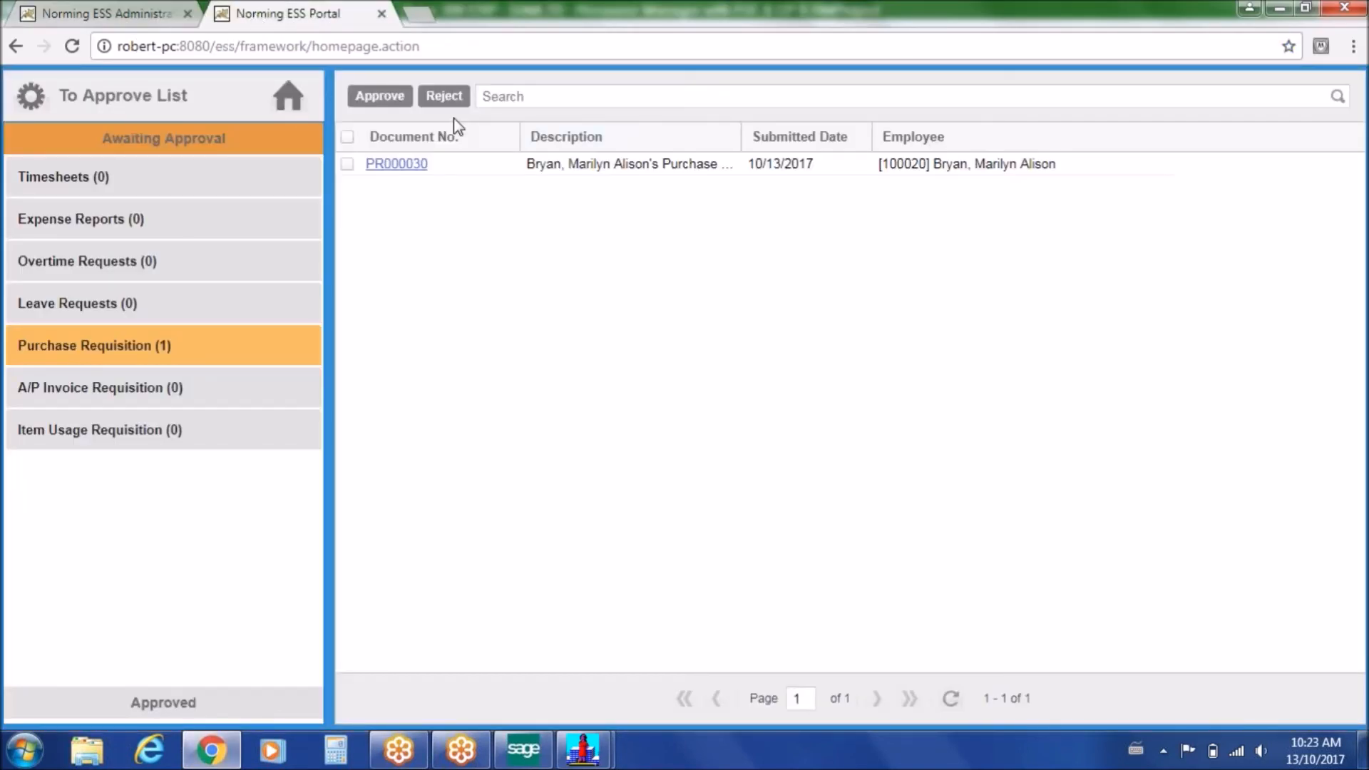
pyautogui.click(397, 163)
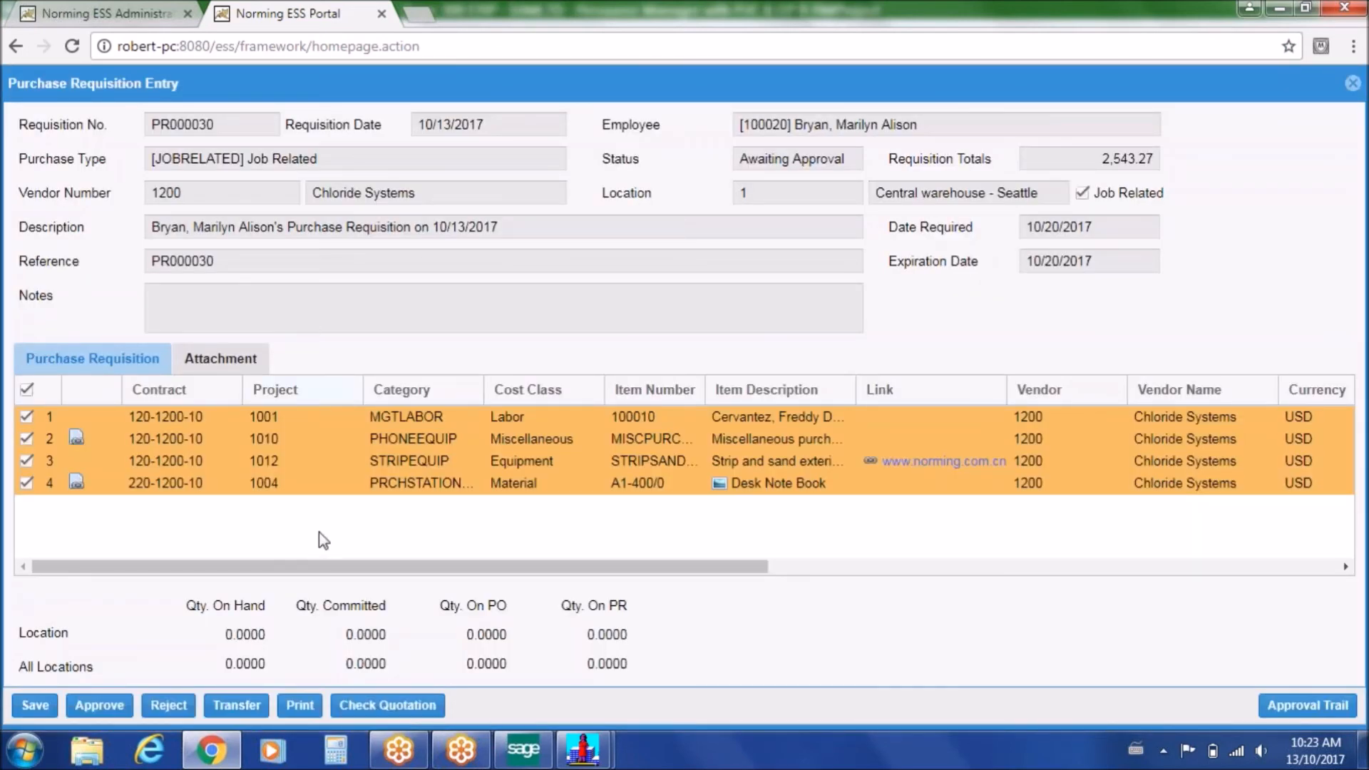
# Examine the instructions entered on the MGTLABOR line of the requisition and close them
pyautogui.moveTo(371, 565); pyautogui.dragTo(1079, 575)
pyautogui.click(1186, 419)
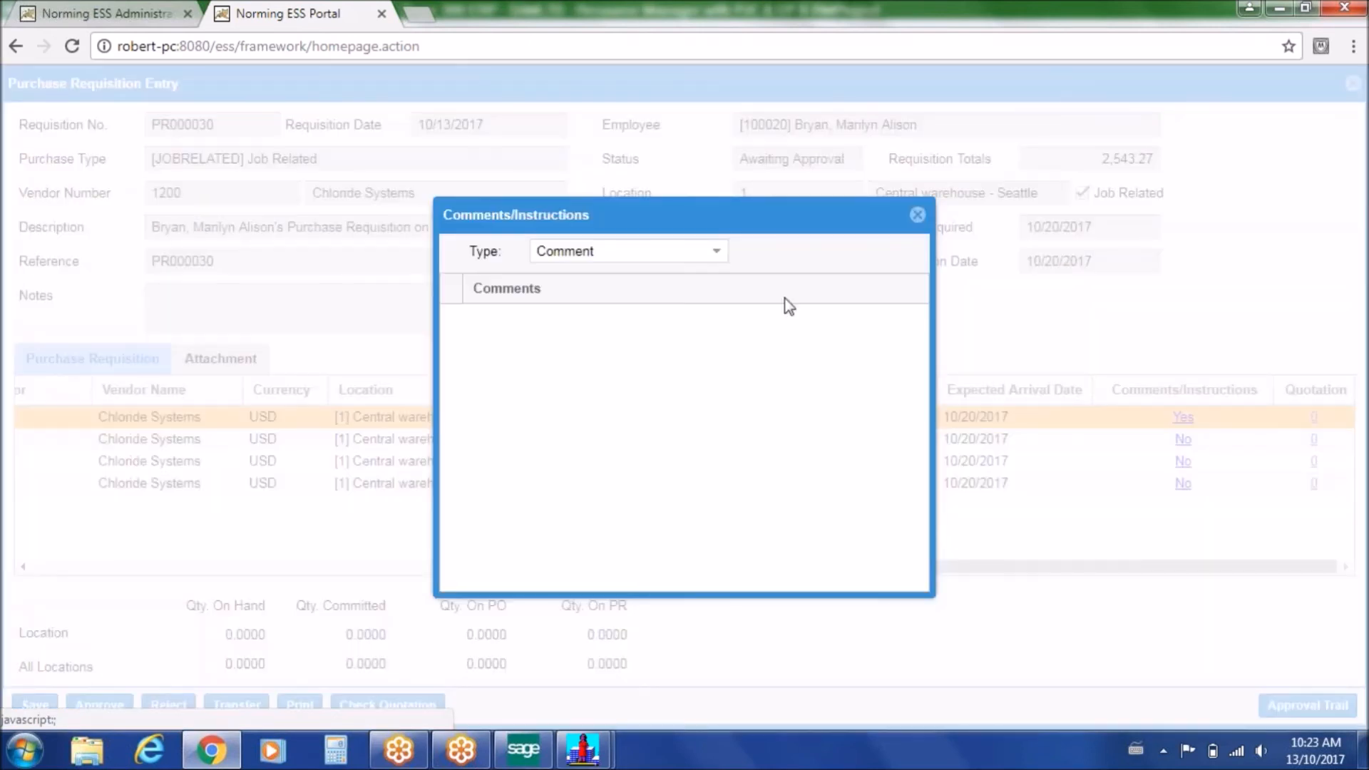
pyautogui.click(711, 251)
pyautogui.click(676, 294)
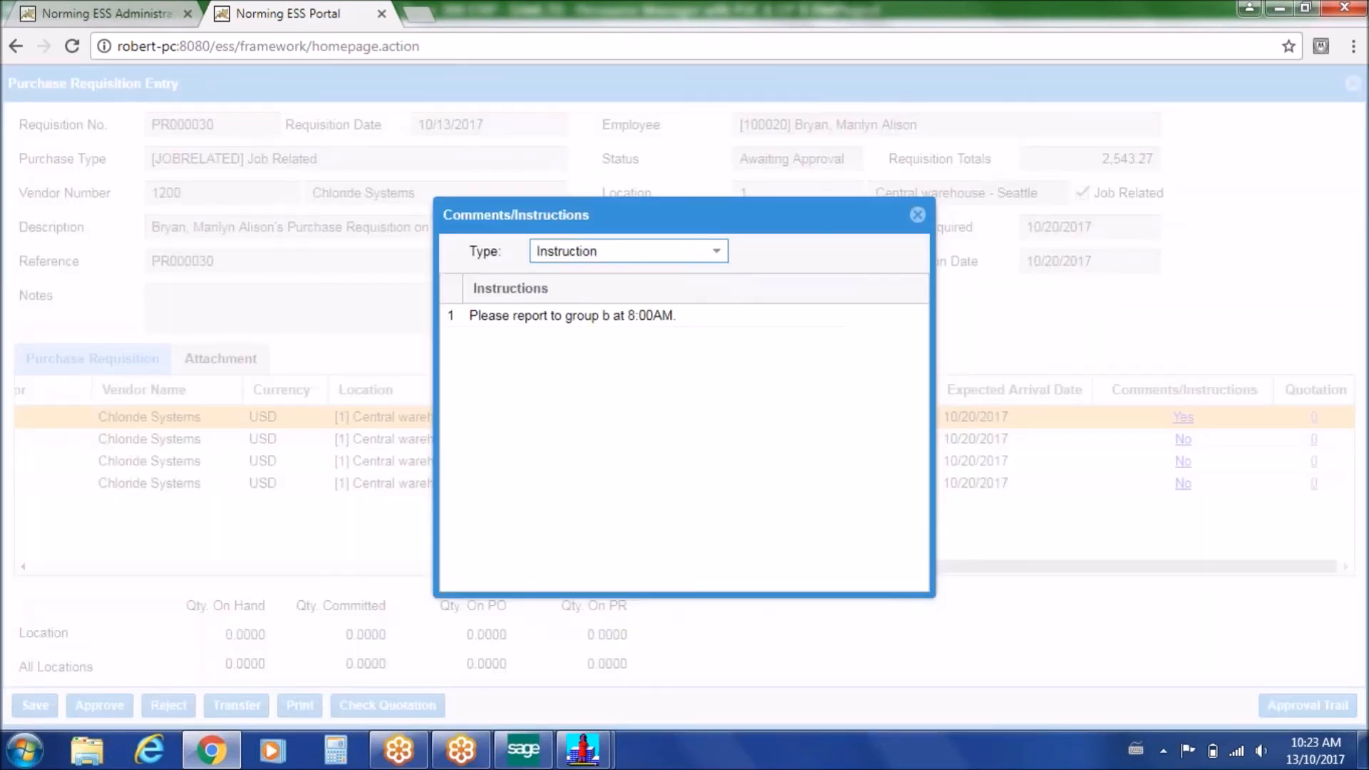
pyautogui.click(917, 215)
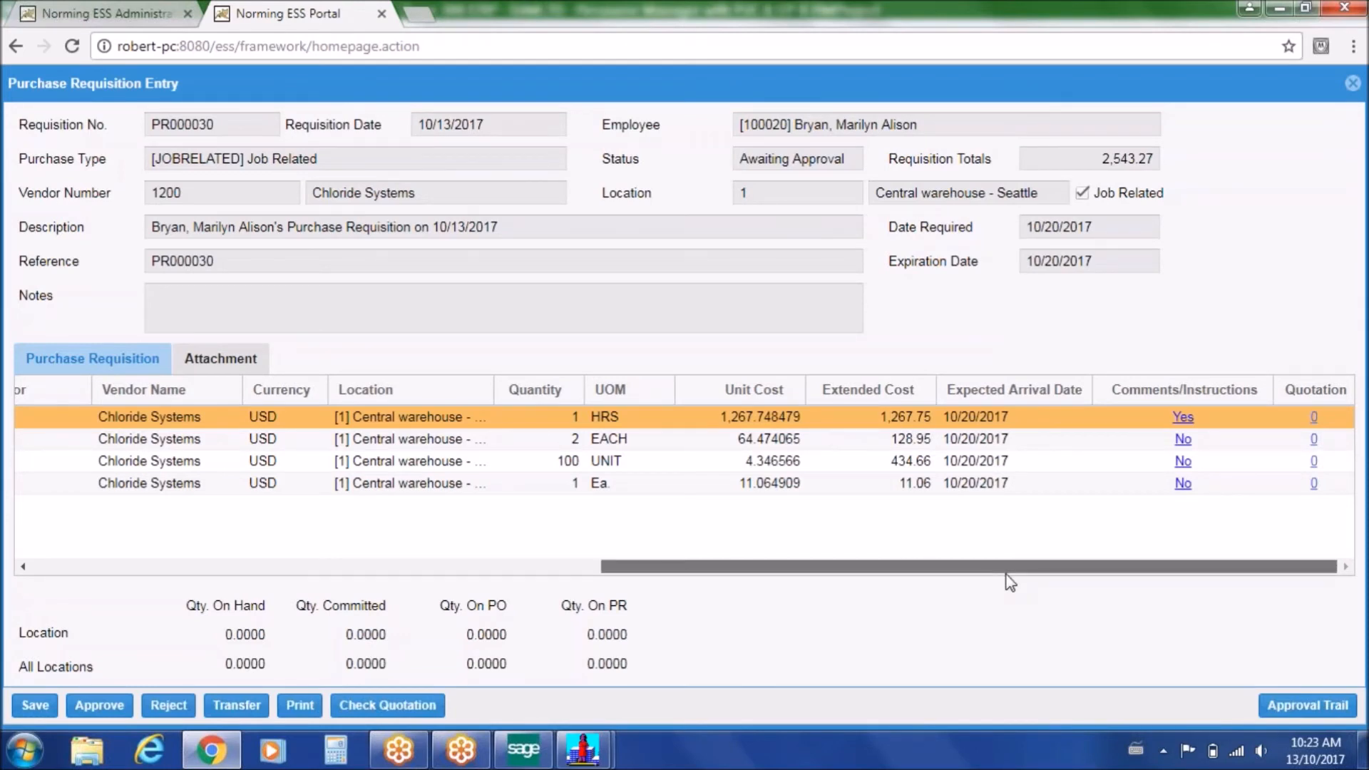
# Select the STRIPEQUIP line and examine its item link and other line details
pyautogui.moveTo(1006, 569); pyautogui.dragTo(502, 465)
pyautogui.click(518, 463)
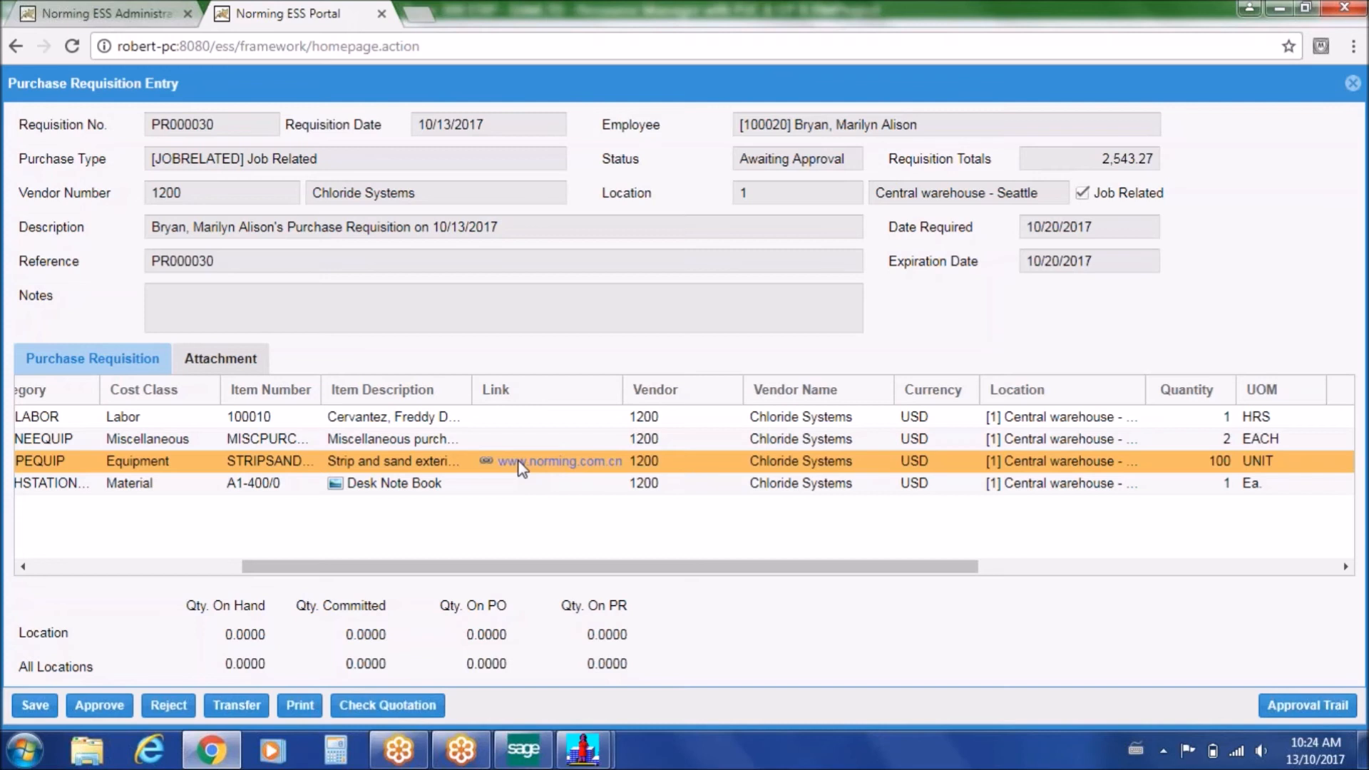
pyautogui.moveTo(397, 568); pyautogui.dragTo(238, 568)
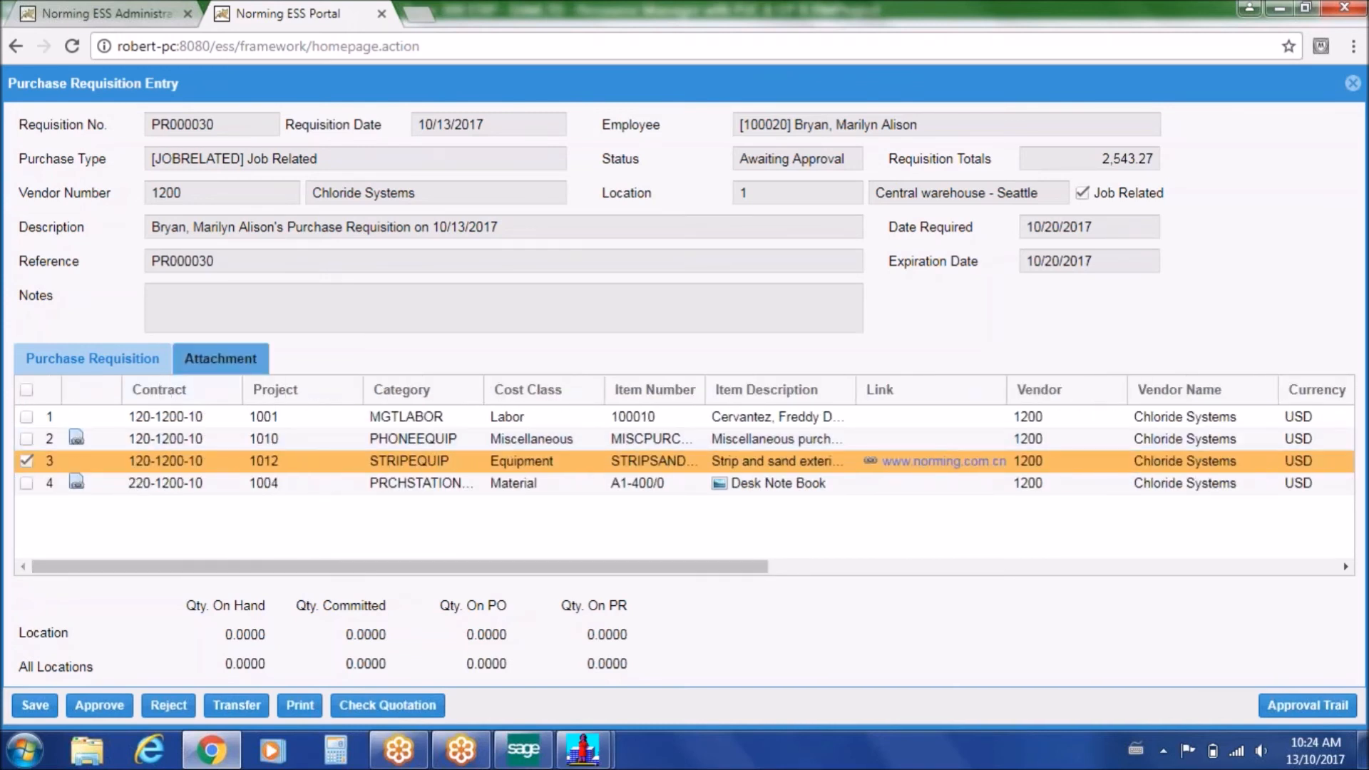
# View the attached 2017 Jaguar F-Pace SUV Configuration PDF, close it and return to the requisition lines
pyautogui.click(204, 363)
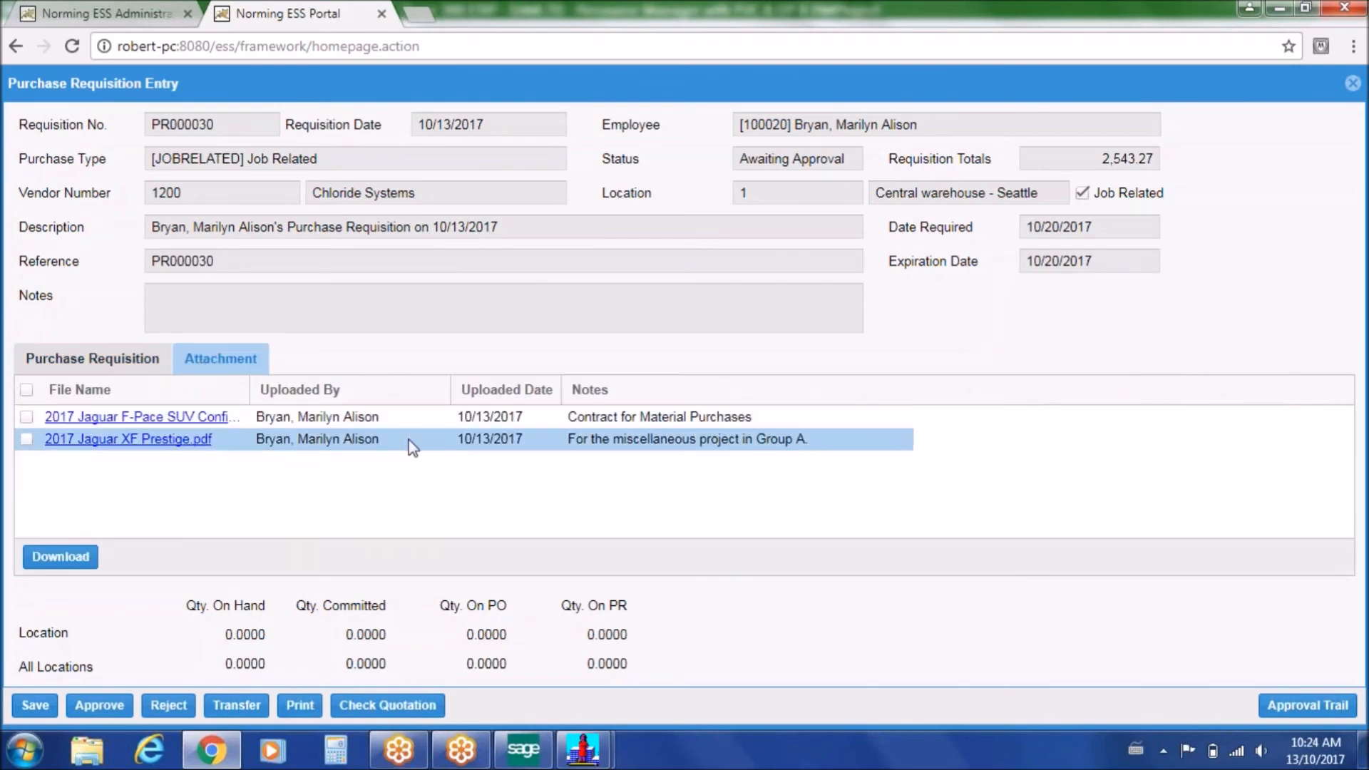
pyautogui.click(212, 417)
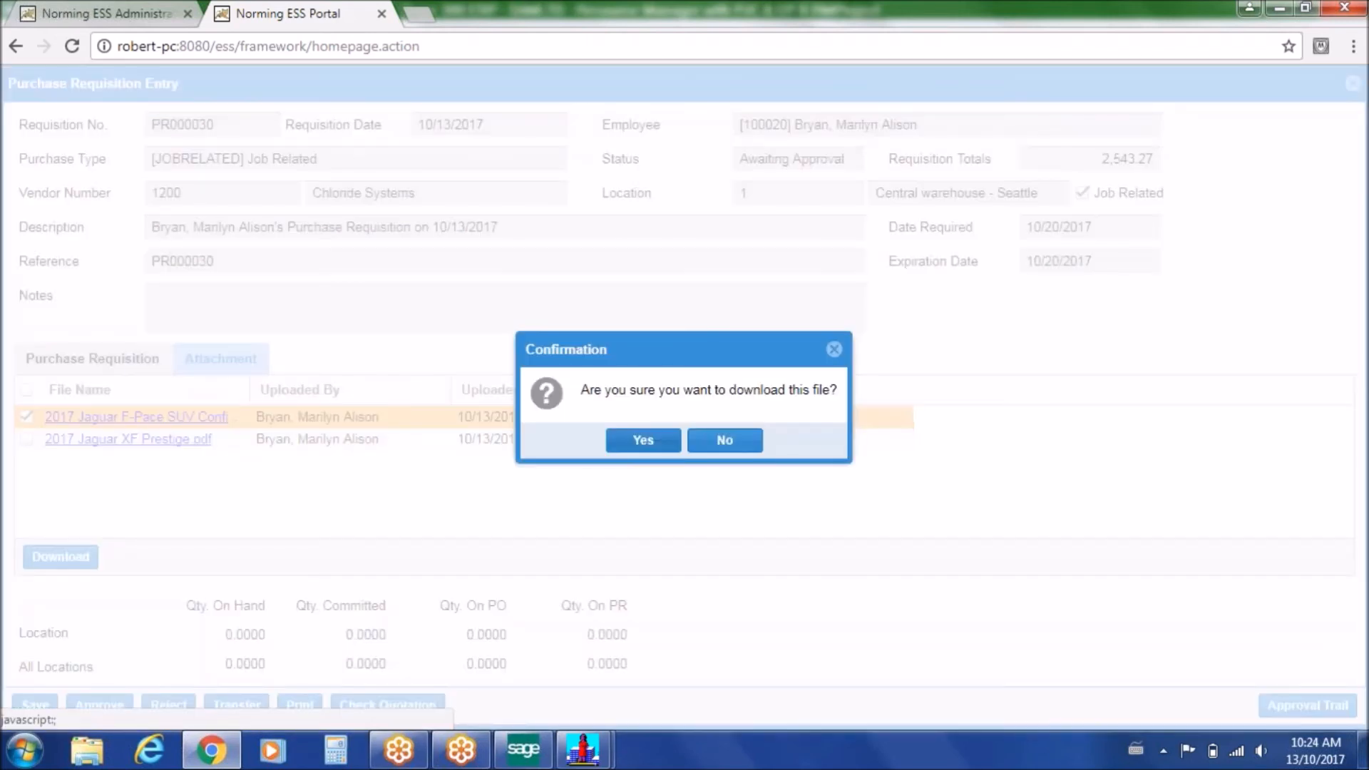
pyautogui.click(646, 442)
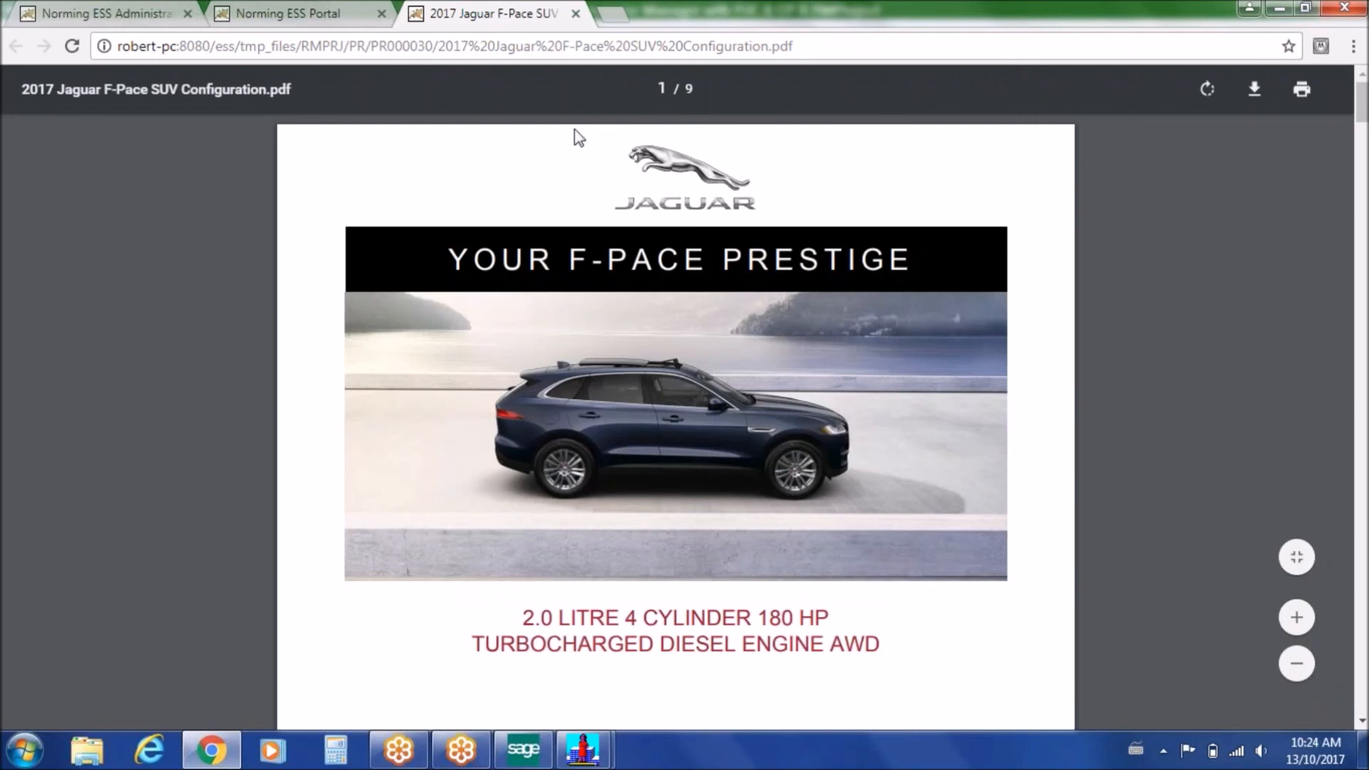
pyautogui.click(575, 13)
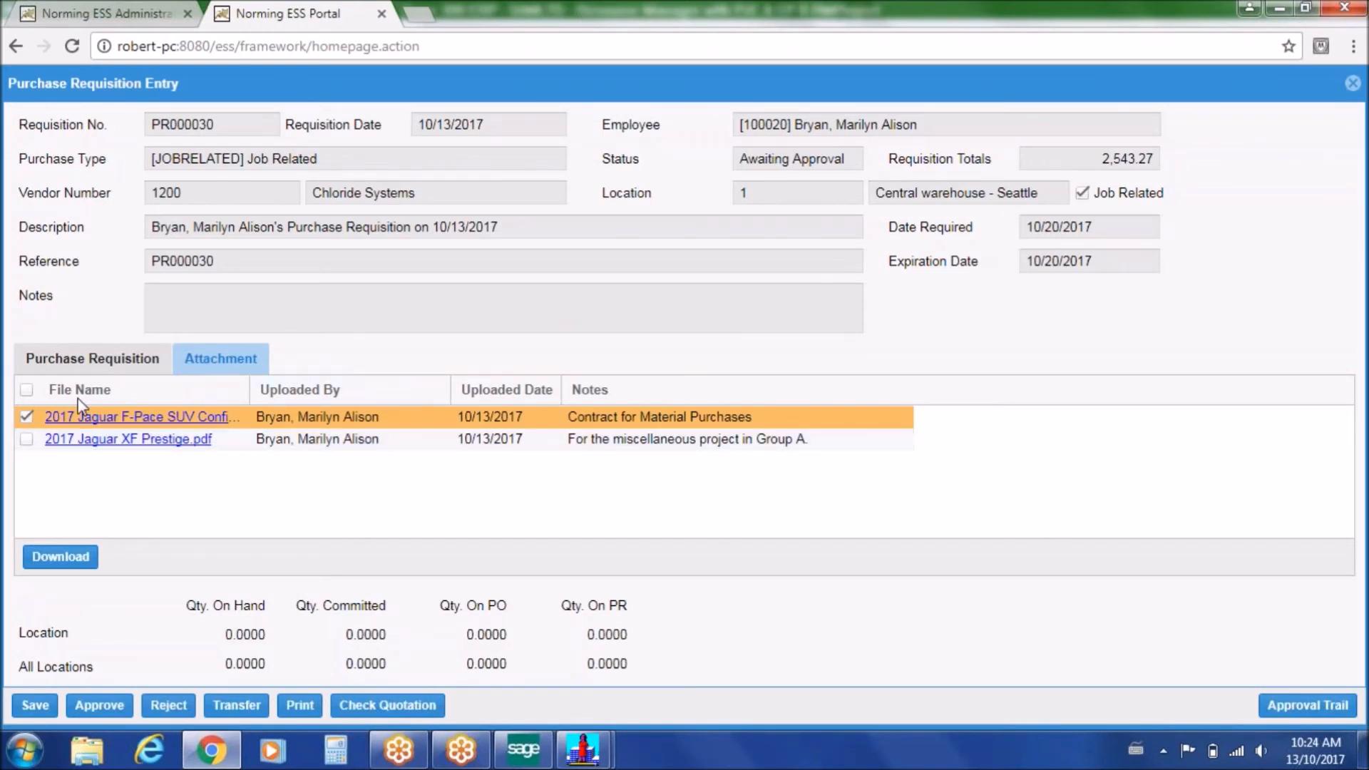
pyautogui.click(93, 358)
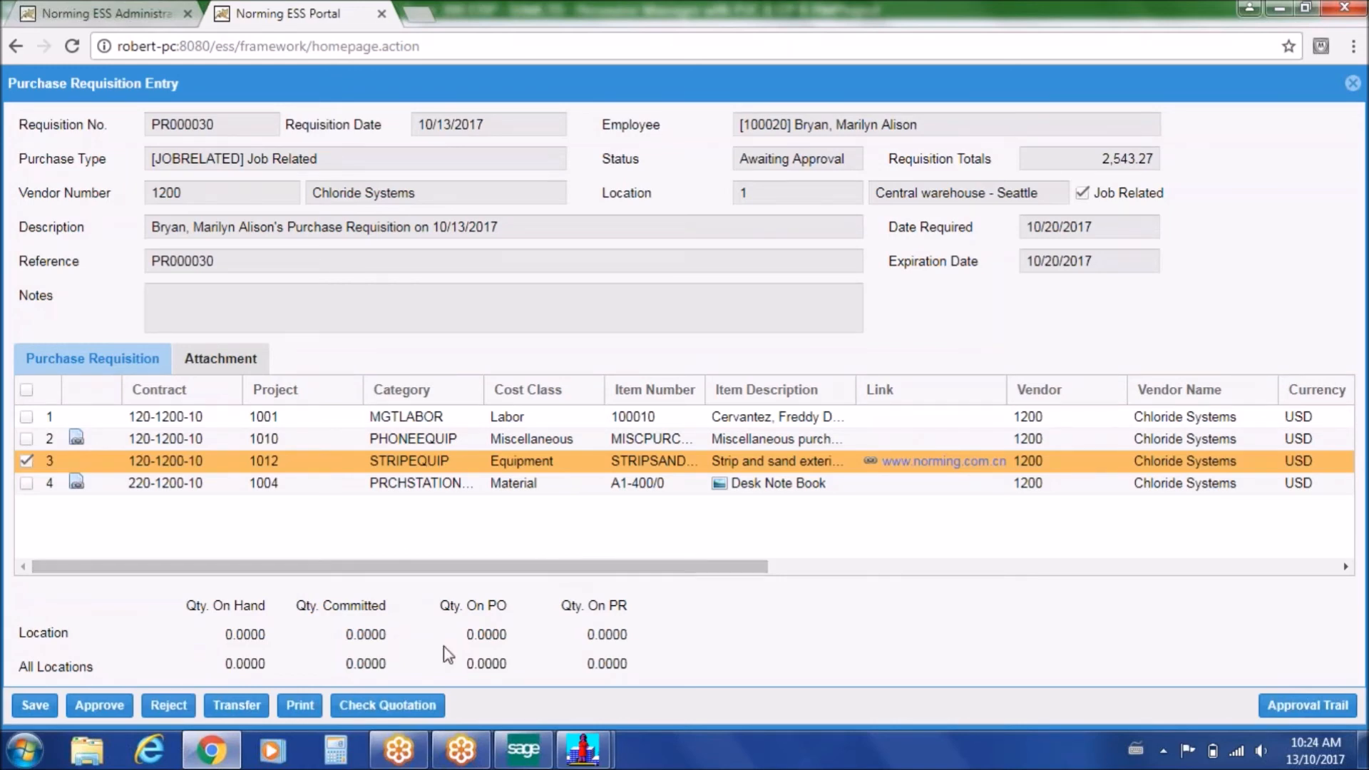
# Check the requisition's quotations, and view the employees available for a transfer without transferring it
pyautogui.click(387, 702)
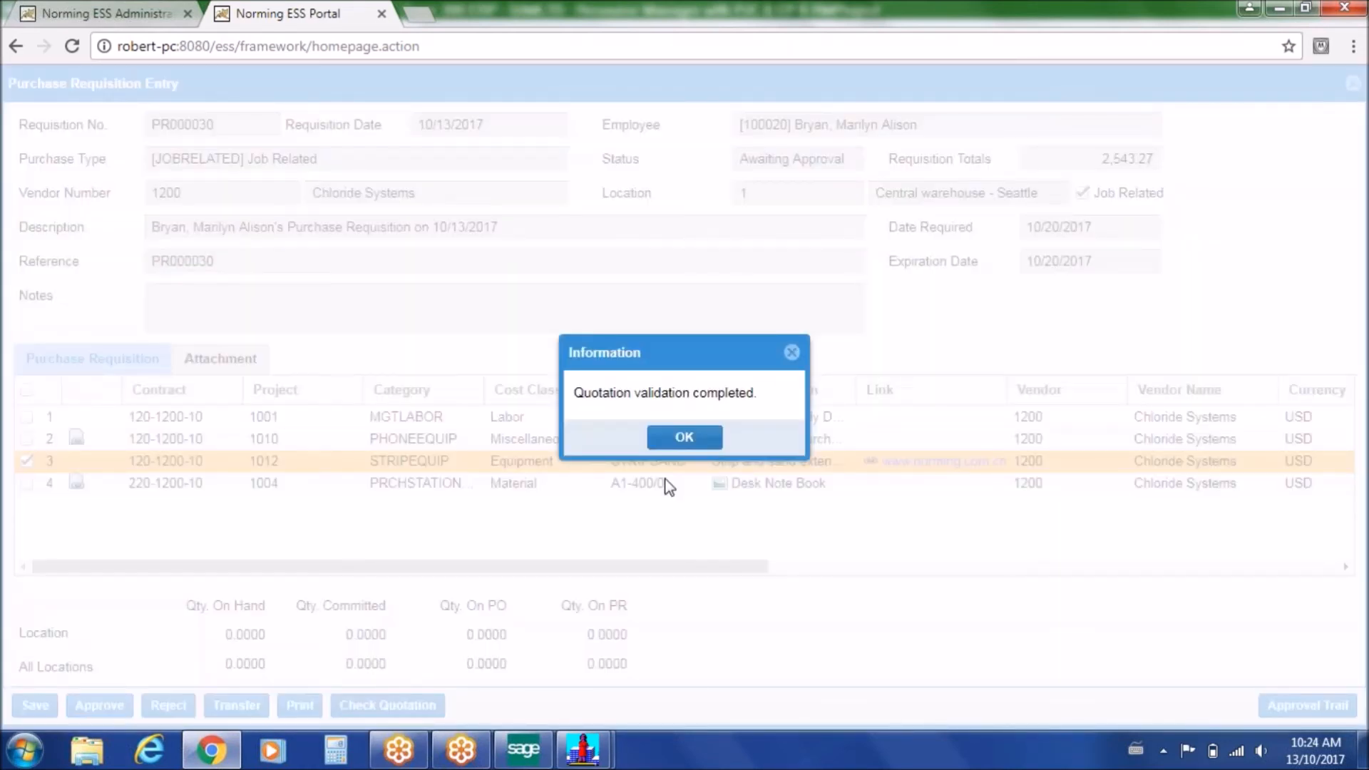
pyautogui.click(707, 437)
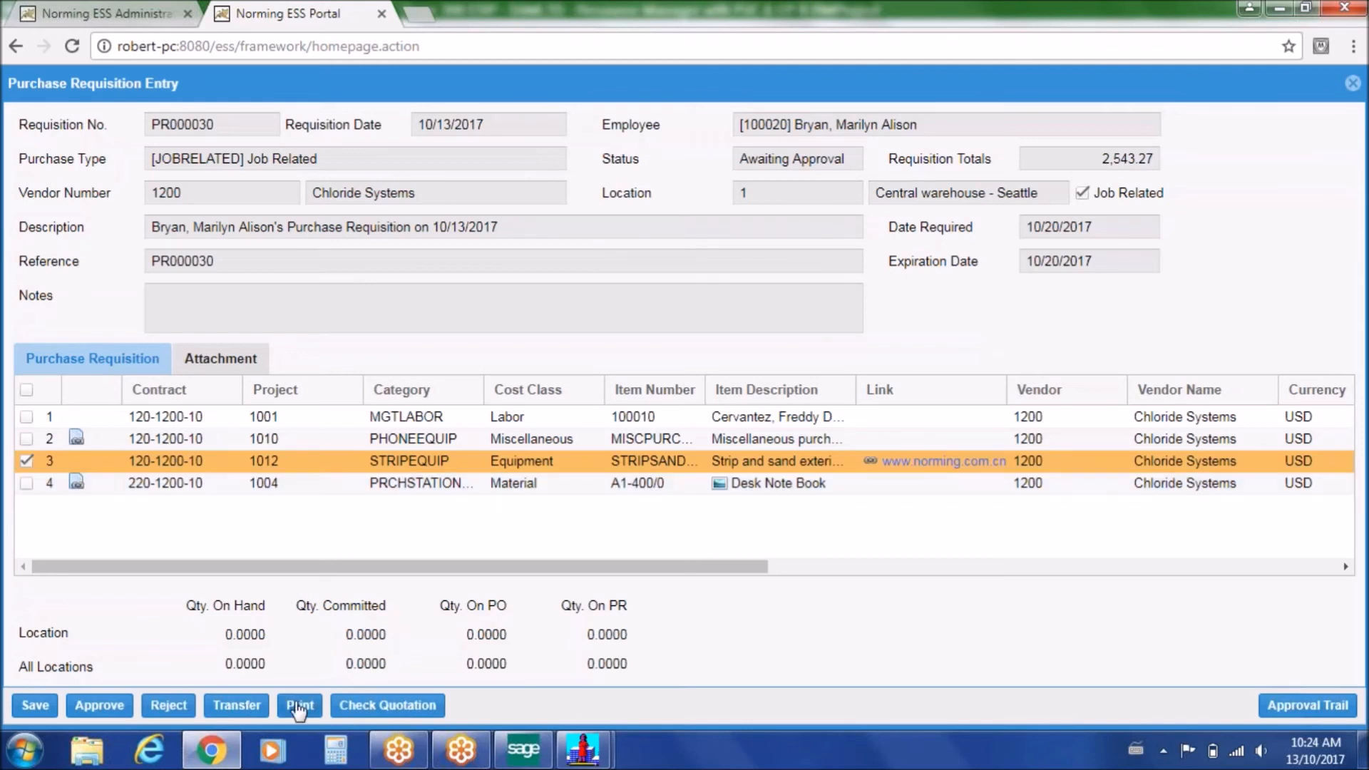
pyautogui.click(238, 706)
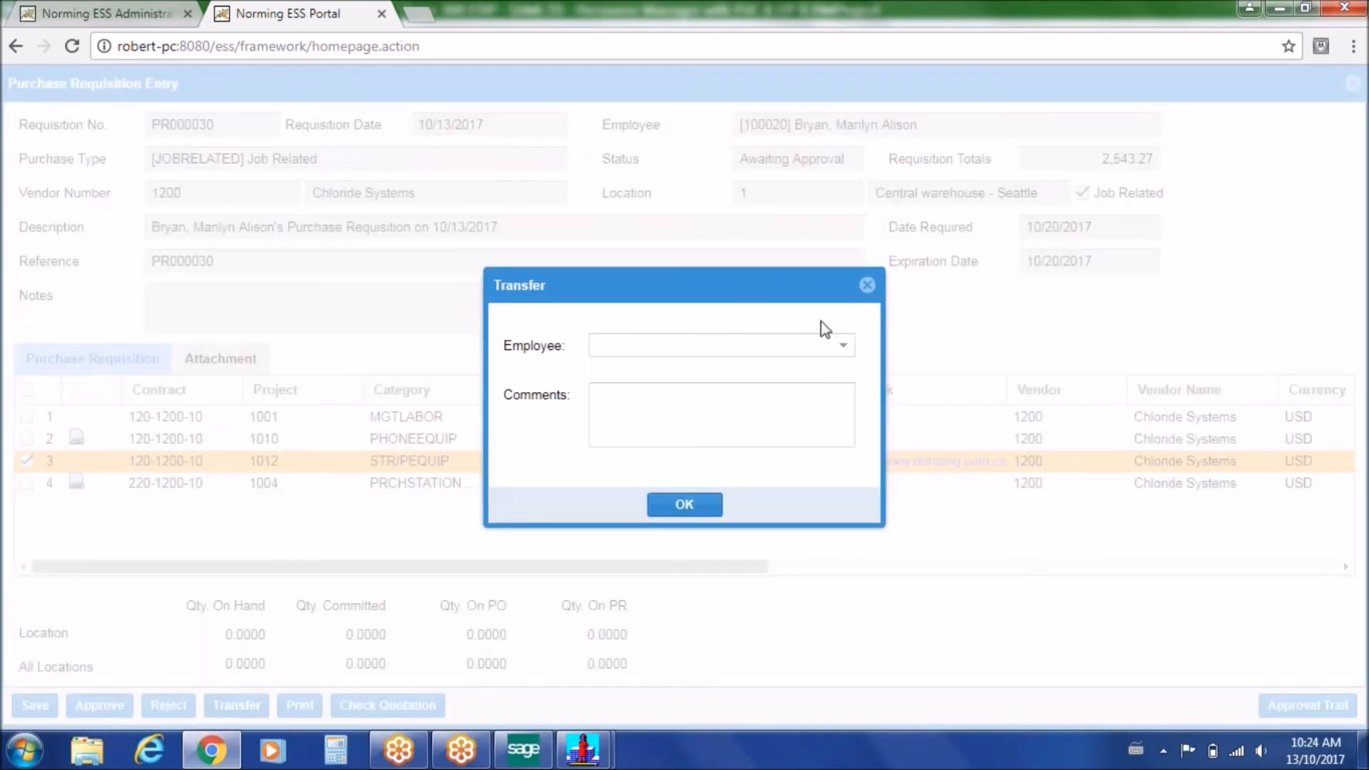
pyautogui.click(846, 350)
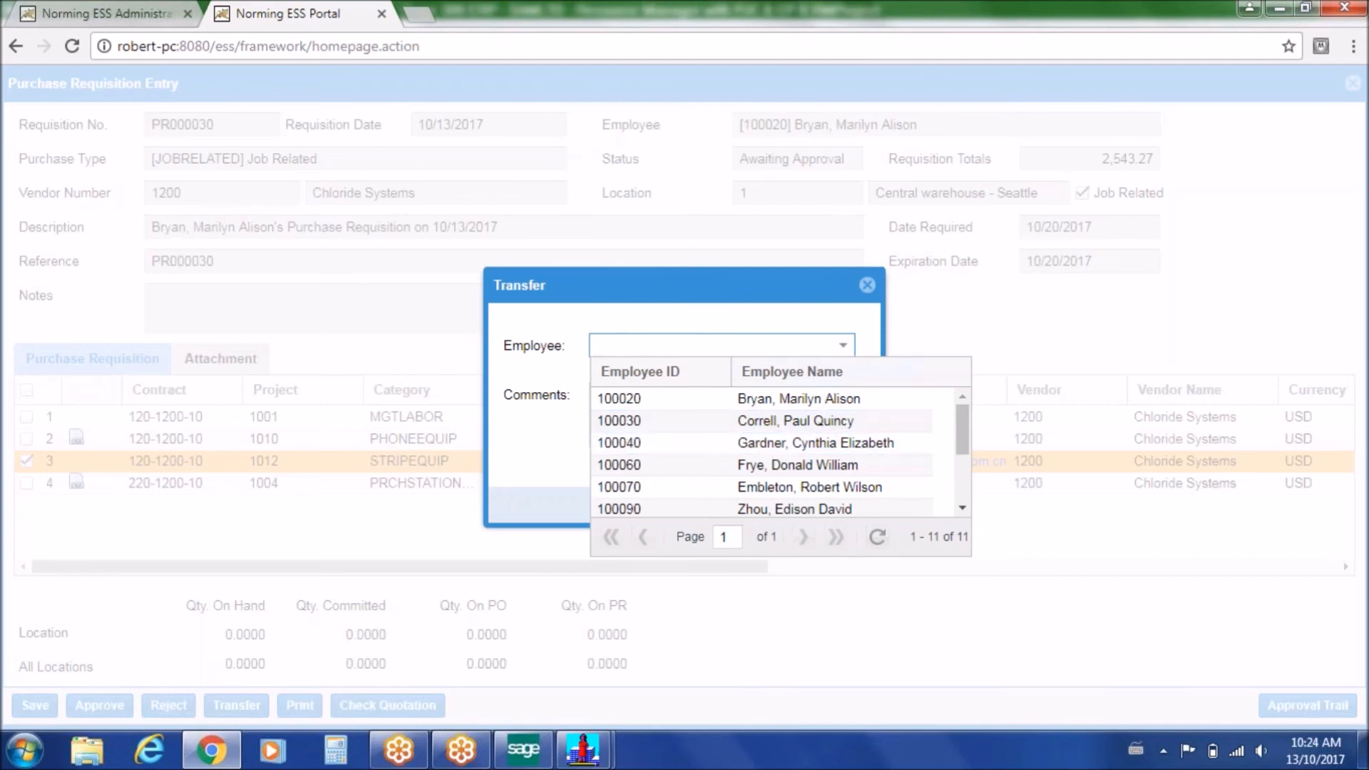
pyautogui.click(844, 347)
pyautogui.click(867, 285)
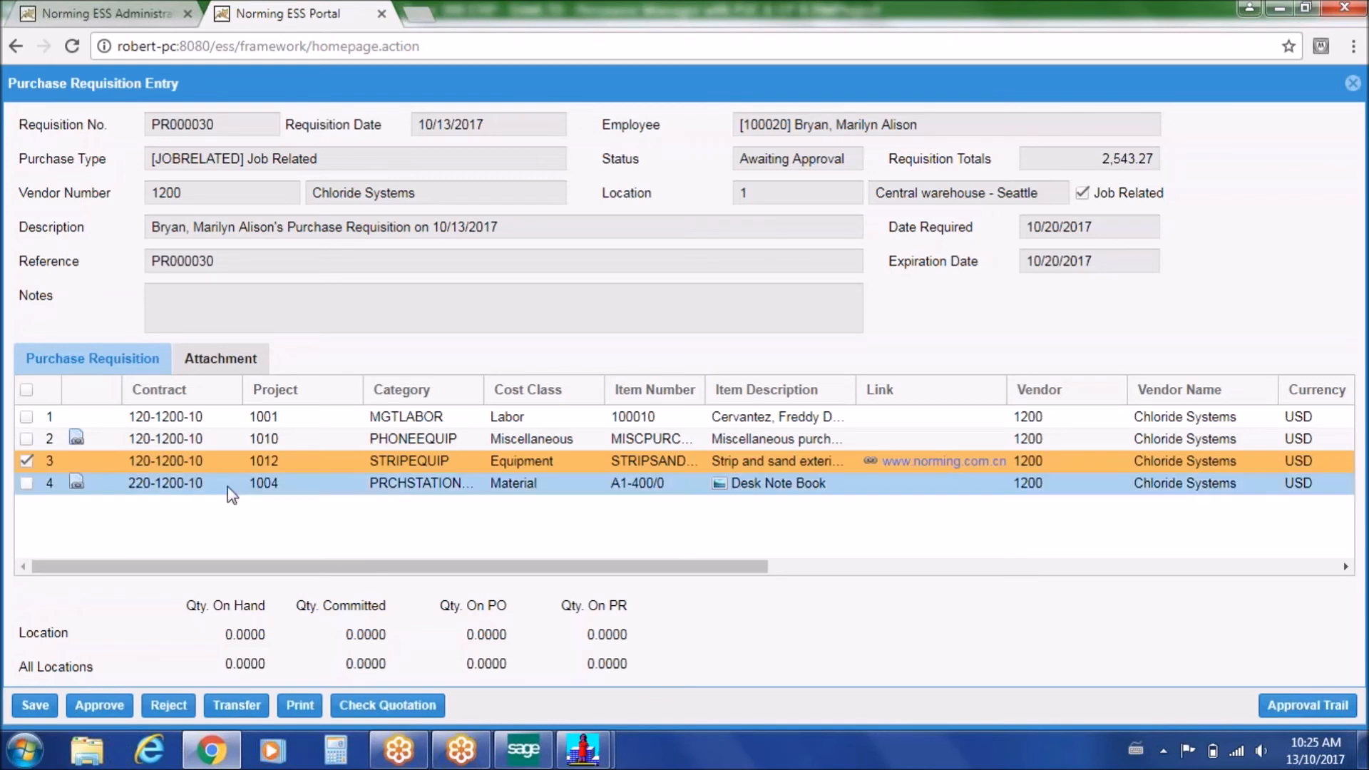
# Select only the Desk Note Book line of the requisition and approve it with the comment "OK This looks fine."
pyautogui.click(27, 461)
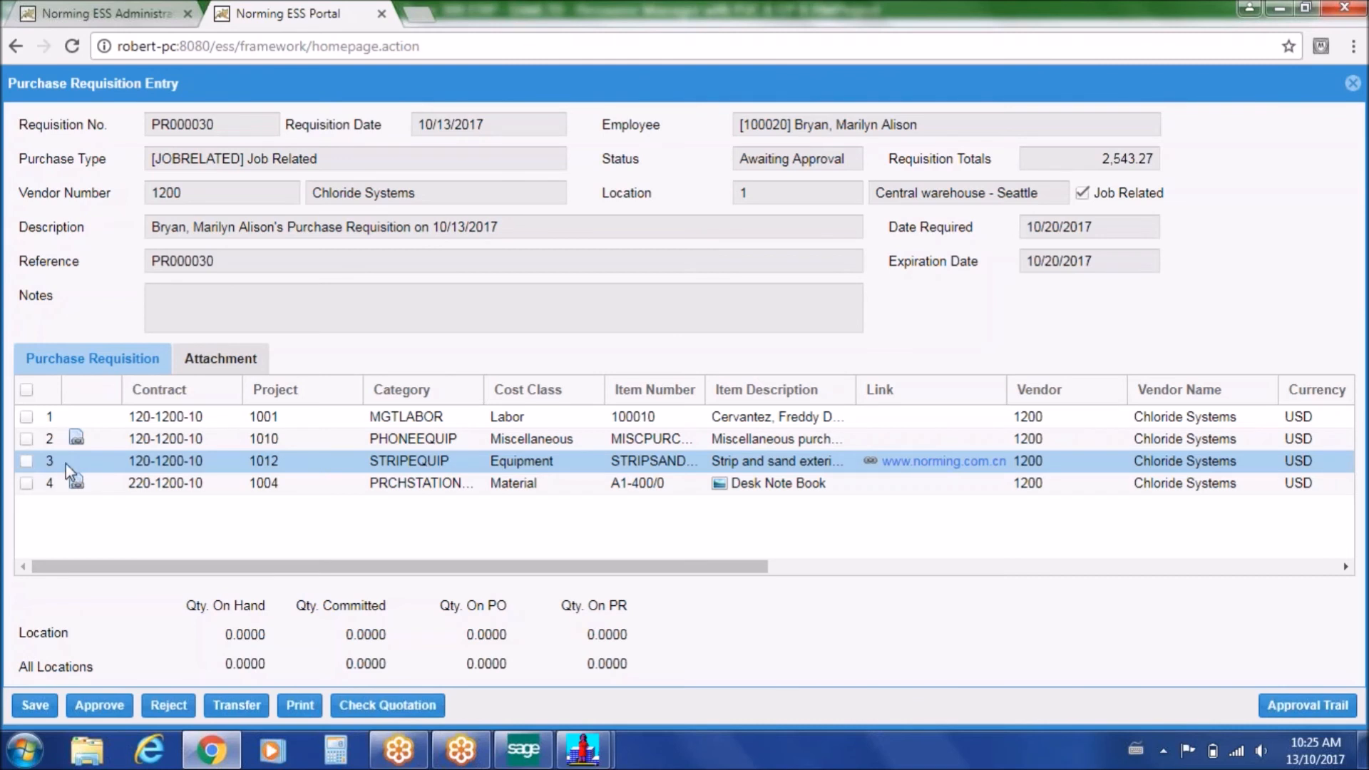
pyautogui.click(161, 486)
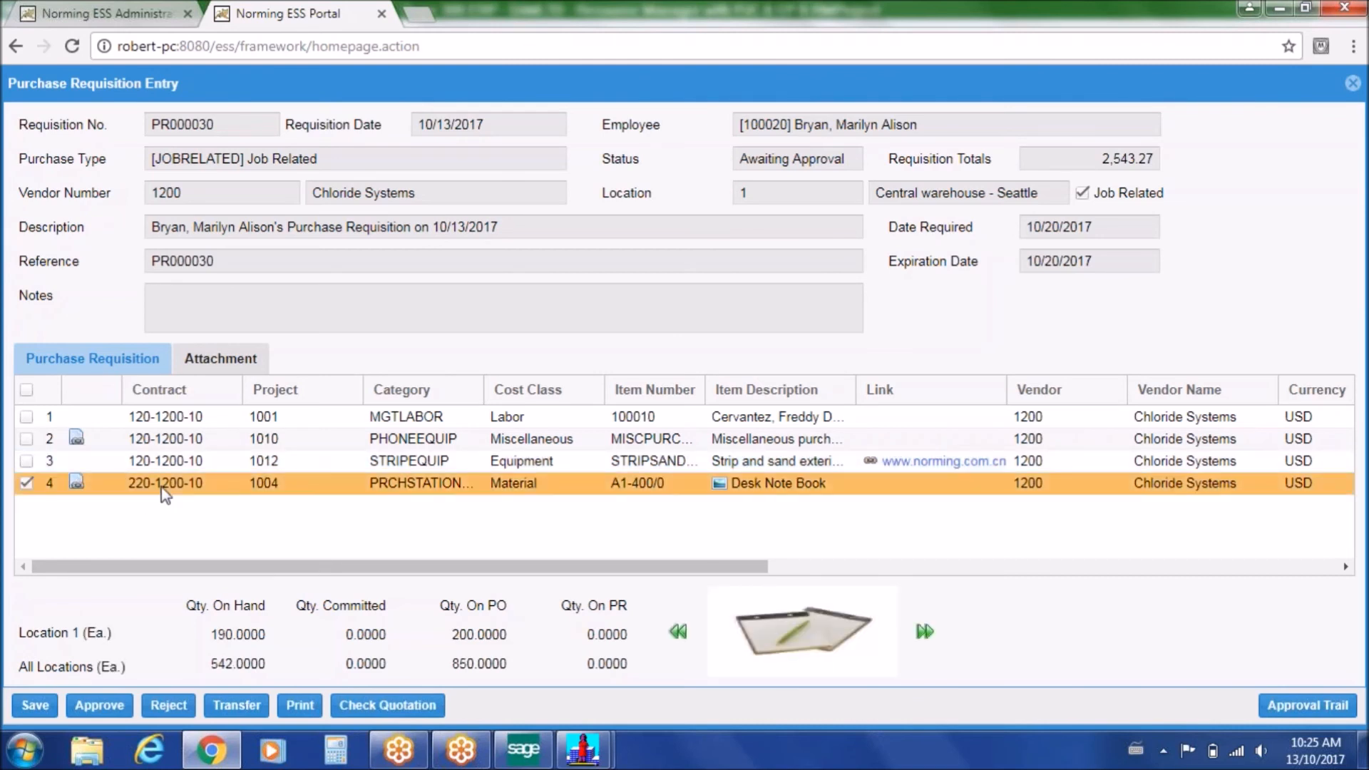
pyautogui.moveTo(797, 650)
pyautogui.click(100, 705)
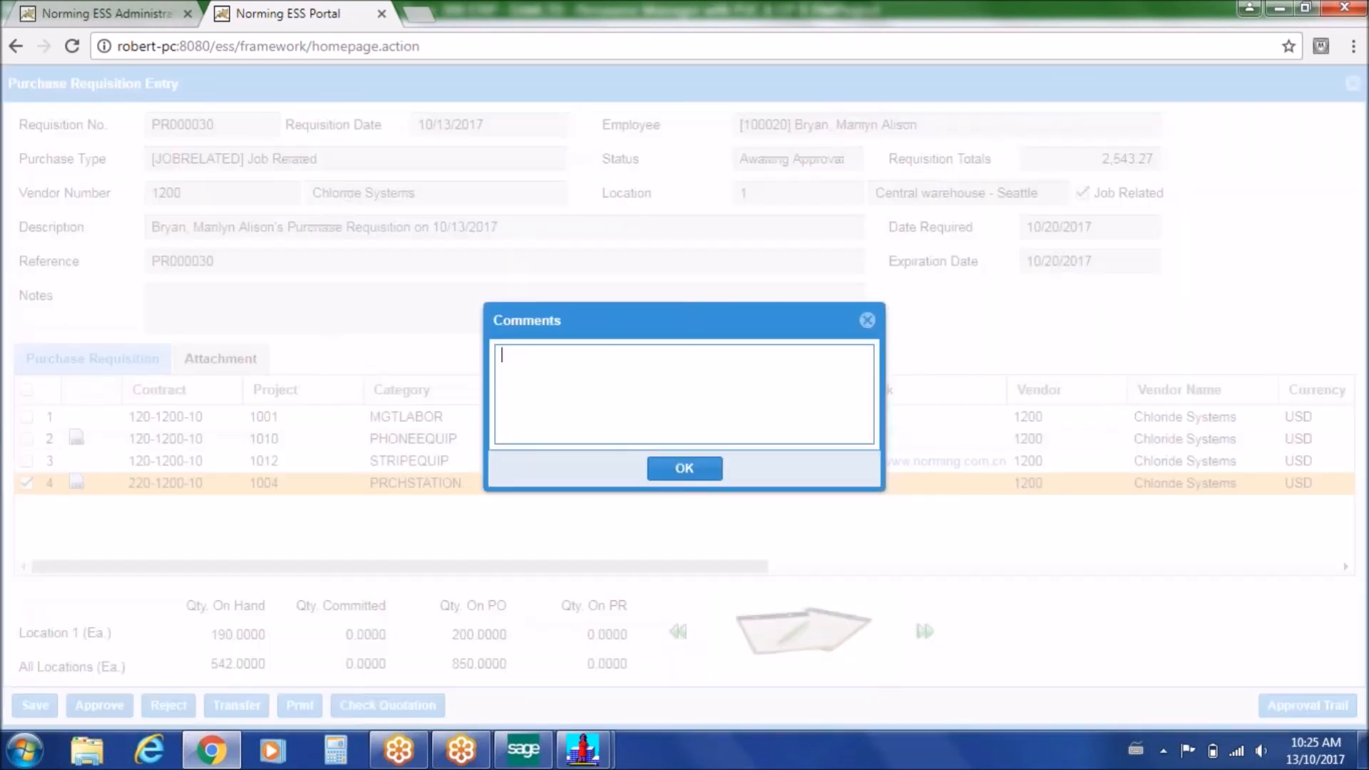
pyautogui.click(517, 404)
pyautogui.write('OK This I')
pyautogui.write('ooks fine.')
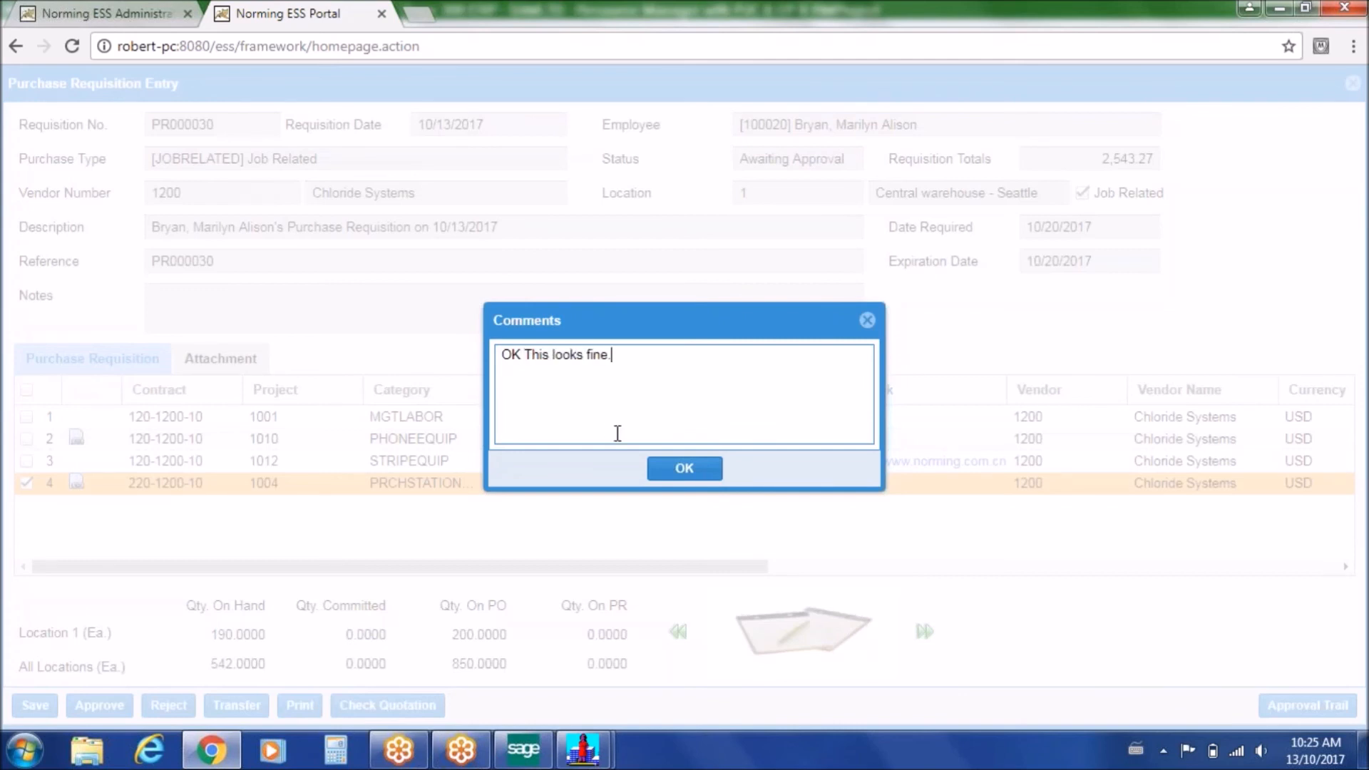
pyautogui.click(684, 469)
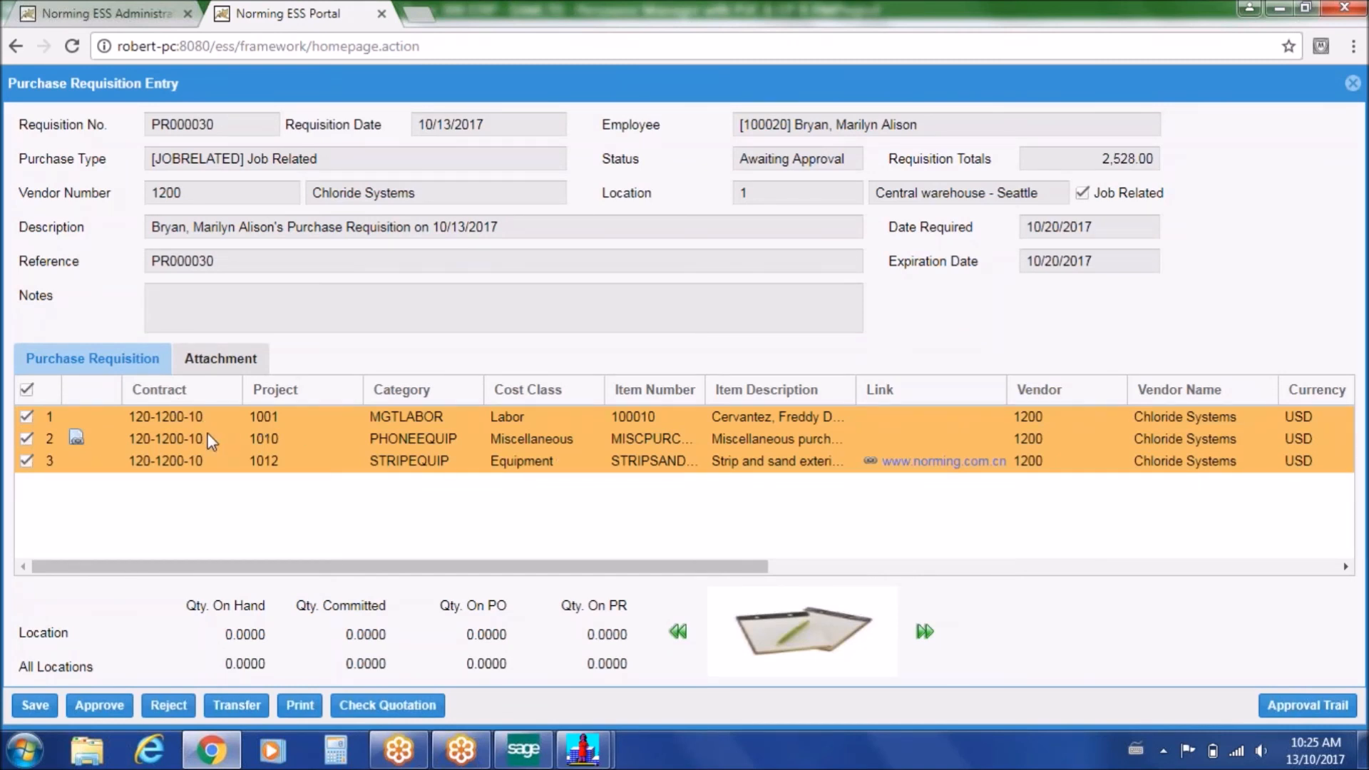
# Approve the remaining three requisition lines with the comment "OK"
pyautogui.click(97, 703)
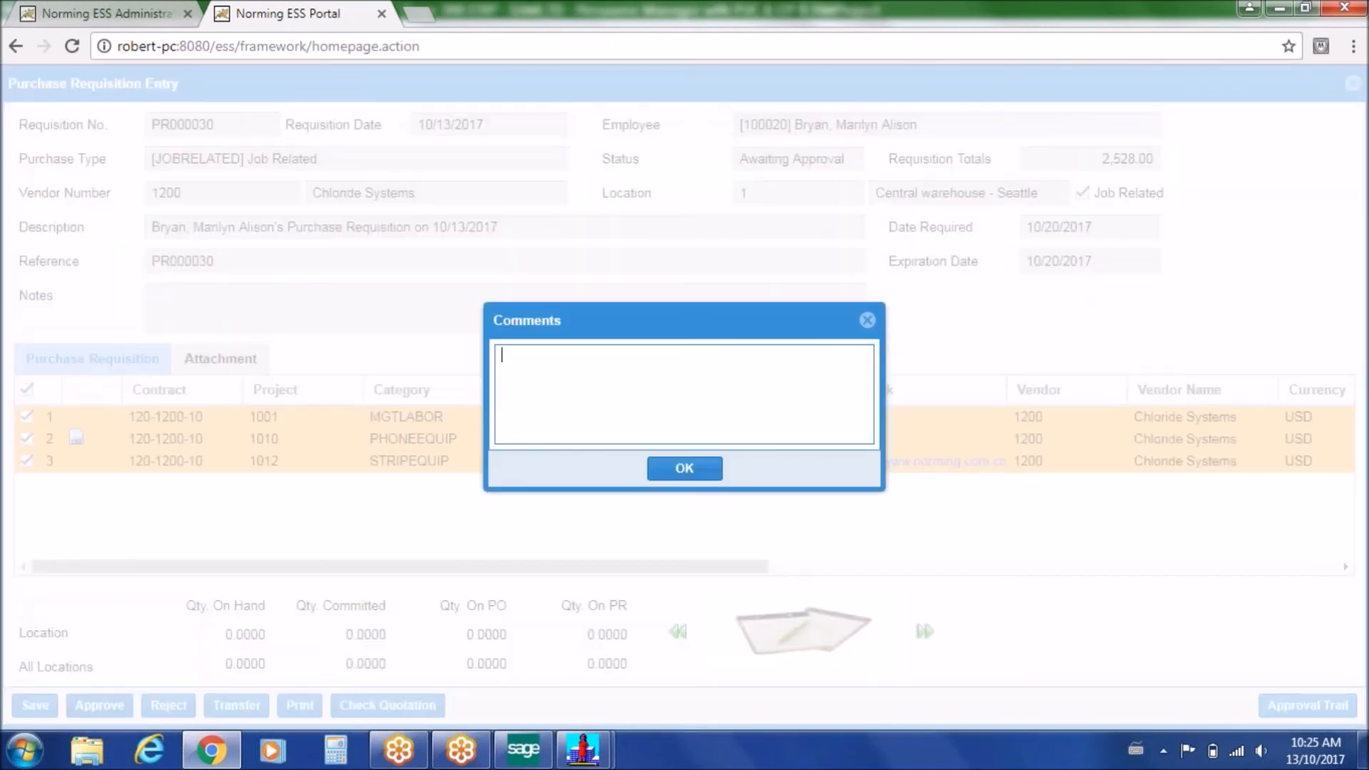
pyautogui.write('OK')
pyautogui.click(684, 468)
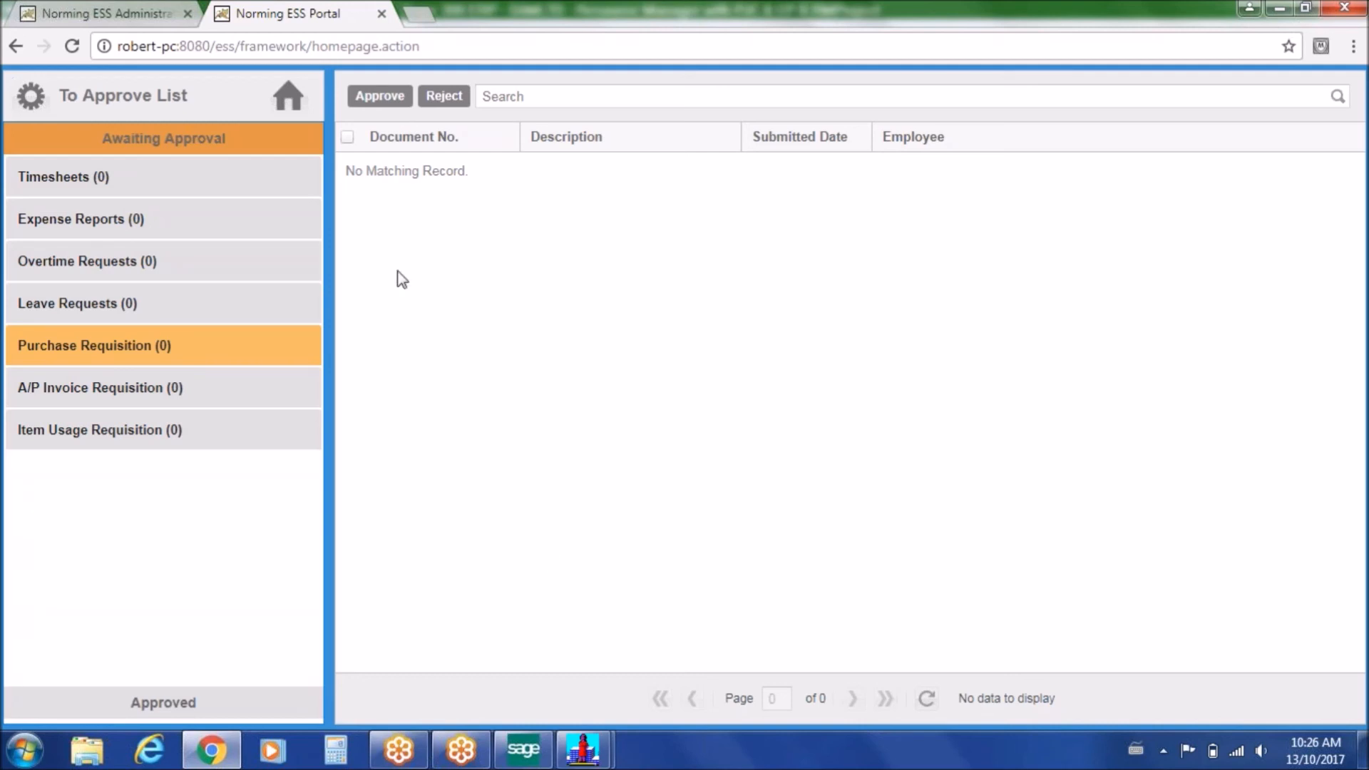
# Switch to Sage 300, open the purchase Requisition List and accept the transfer of approved documents from ESS Portal
pyautogui.click(526, 751)
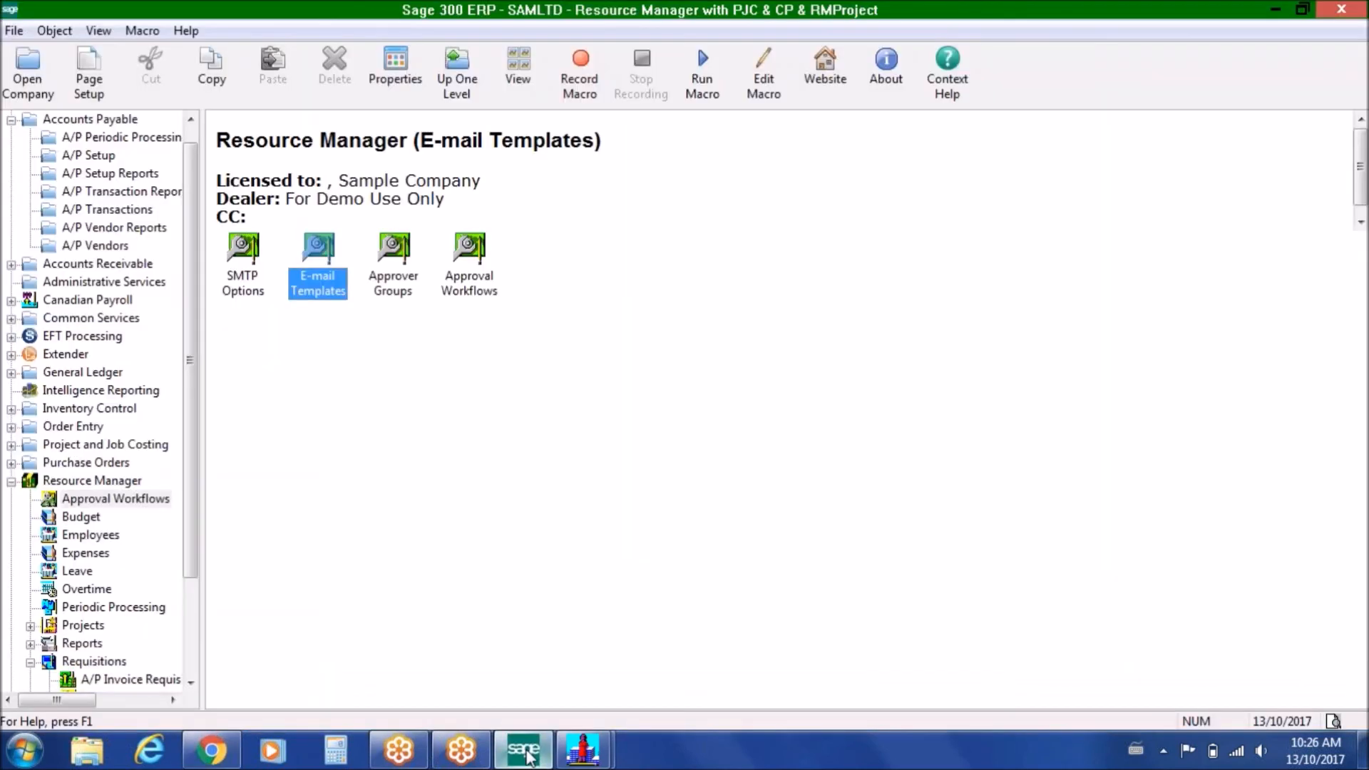
pyautogui.moveTo(191, 277); pyautogui.dragTo(214, 490)
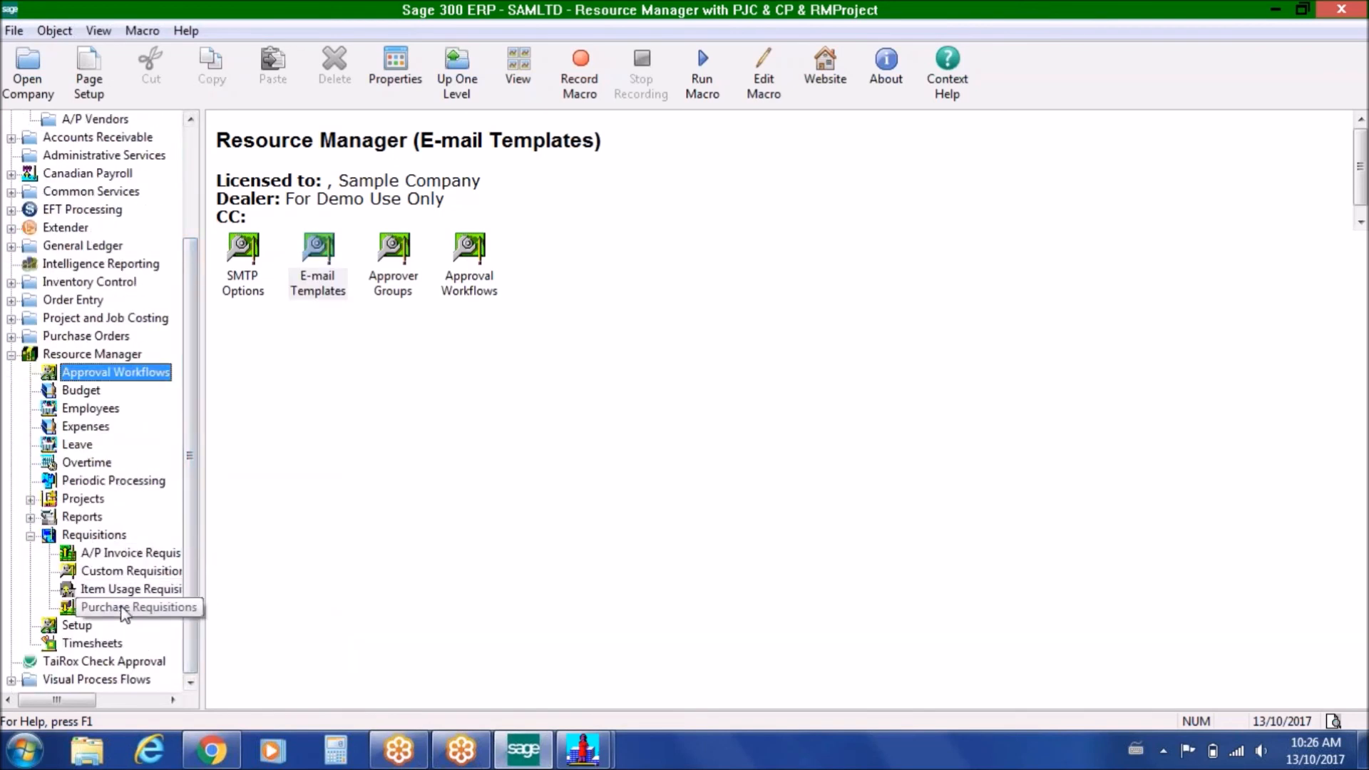
pyautogui.click(124, 610)
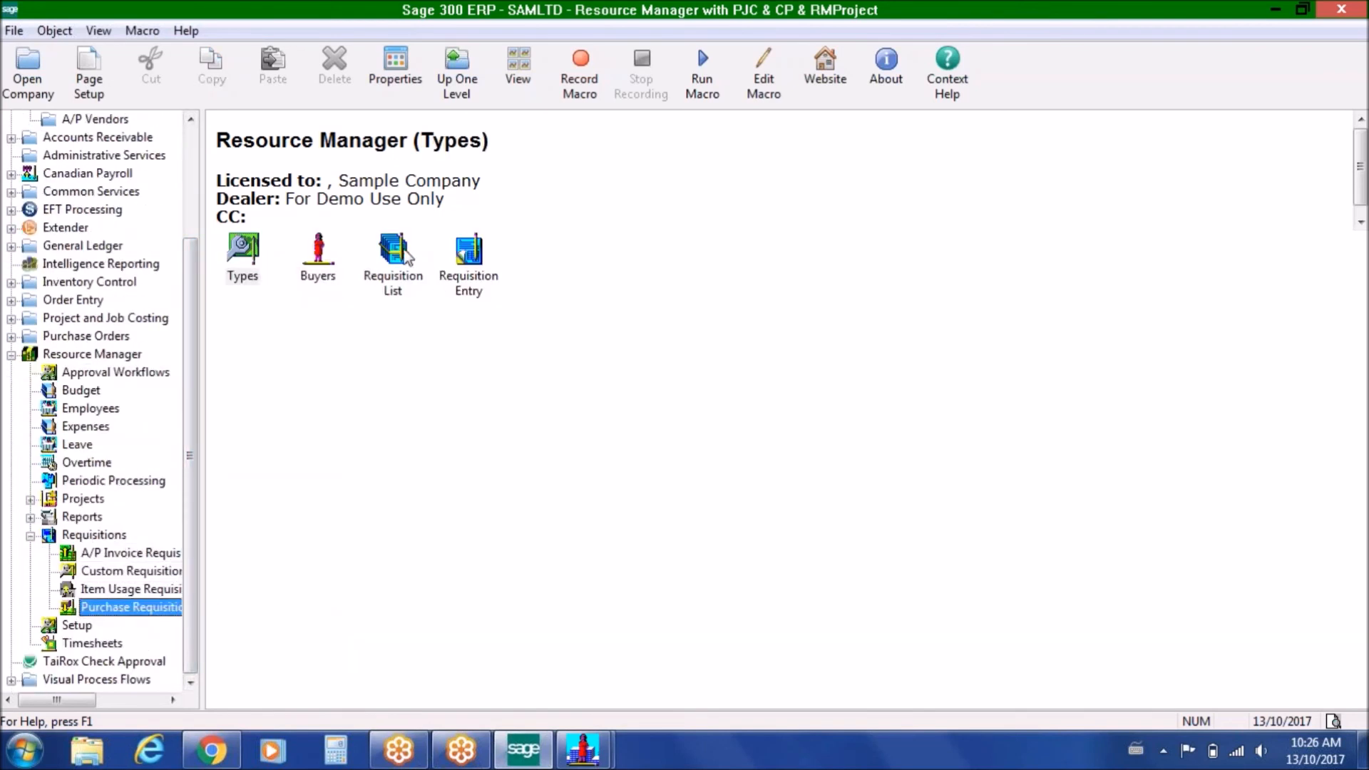
pyautogui.doubleClick(407, 260)
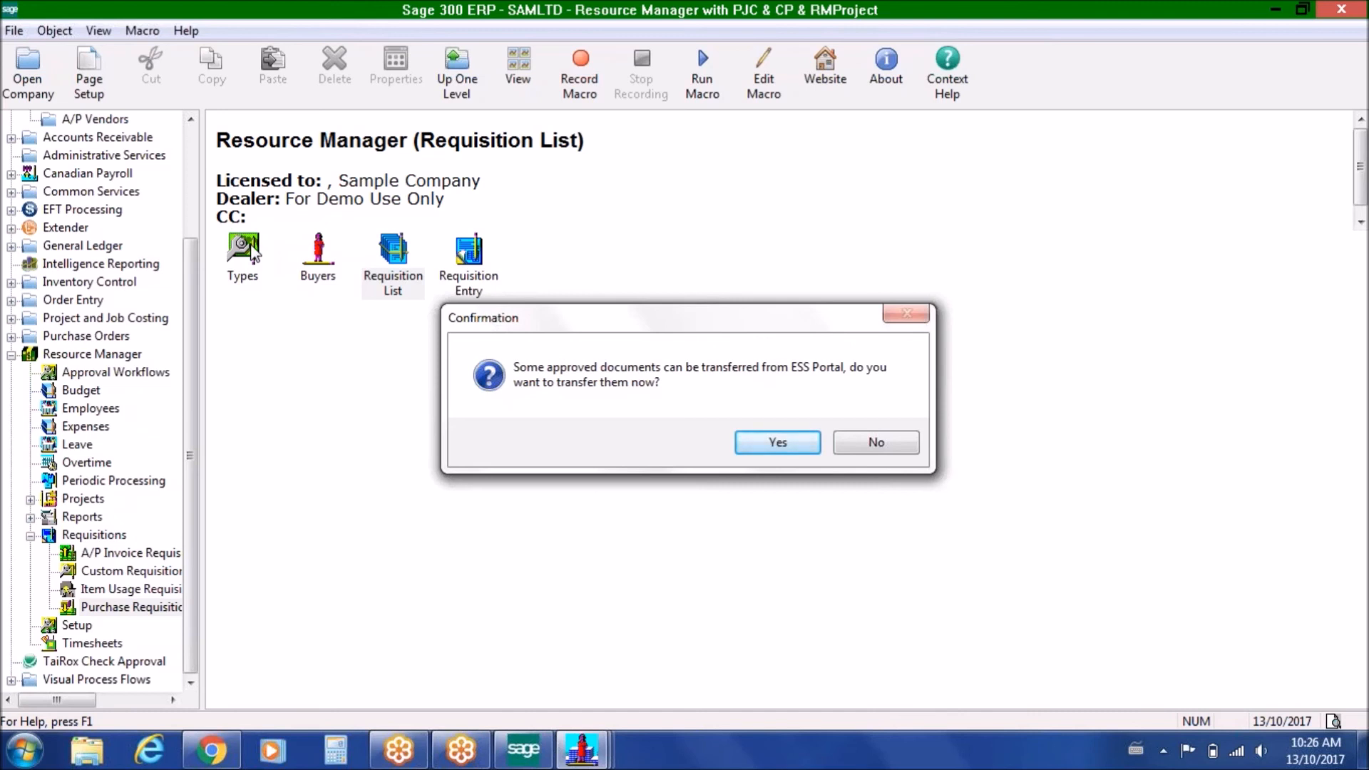
pyautogui.click(768, 448)
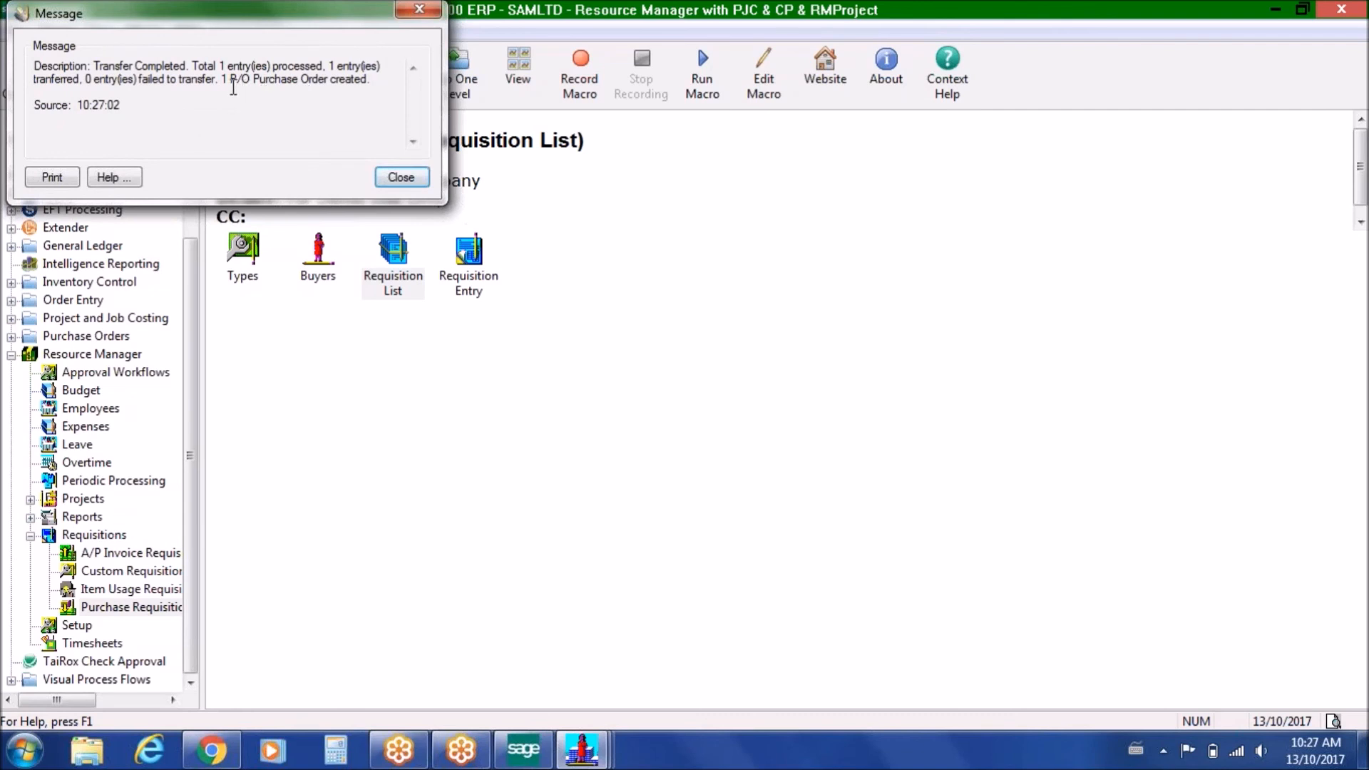
pyautogui.moveTo(218, 79); pyautogui.dragTo(370, 114)
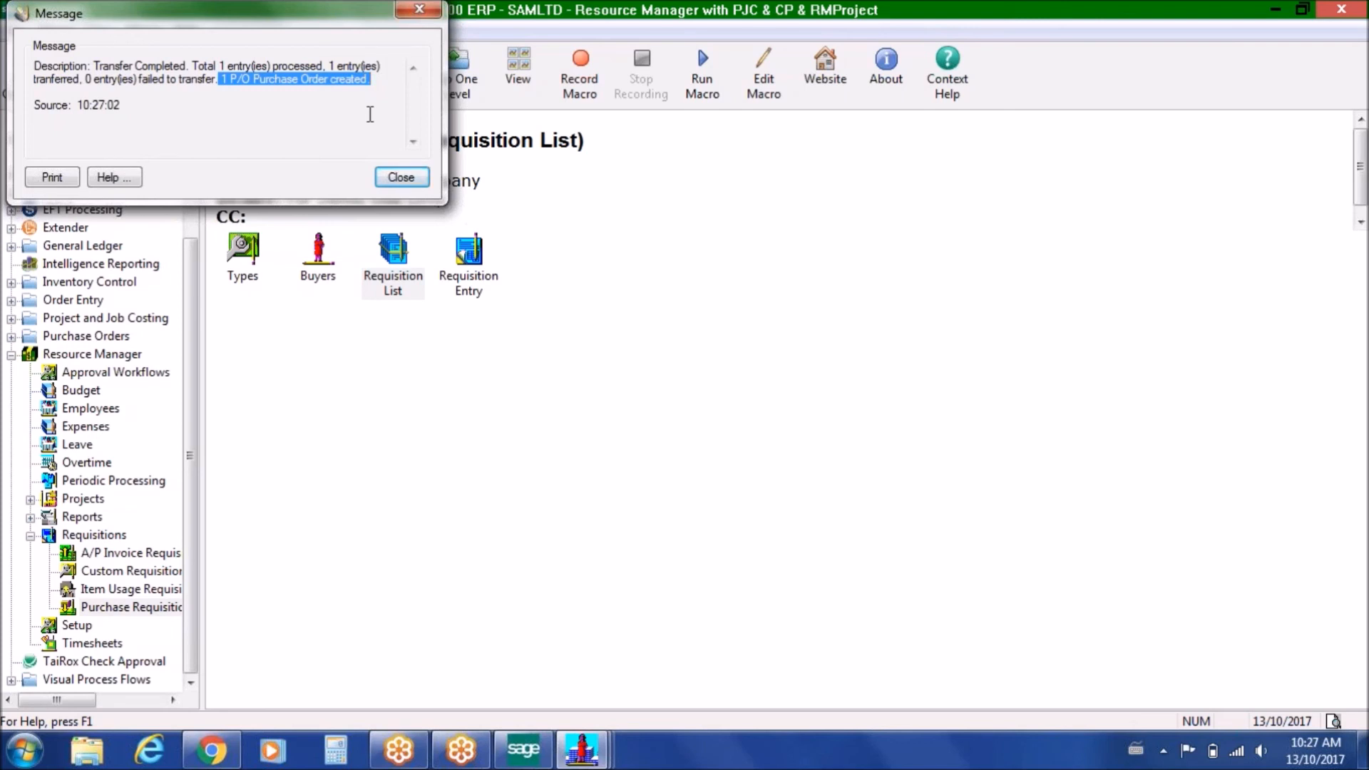
pyautogui.click(402, 177)
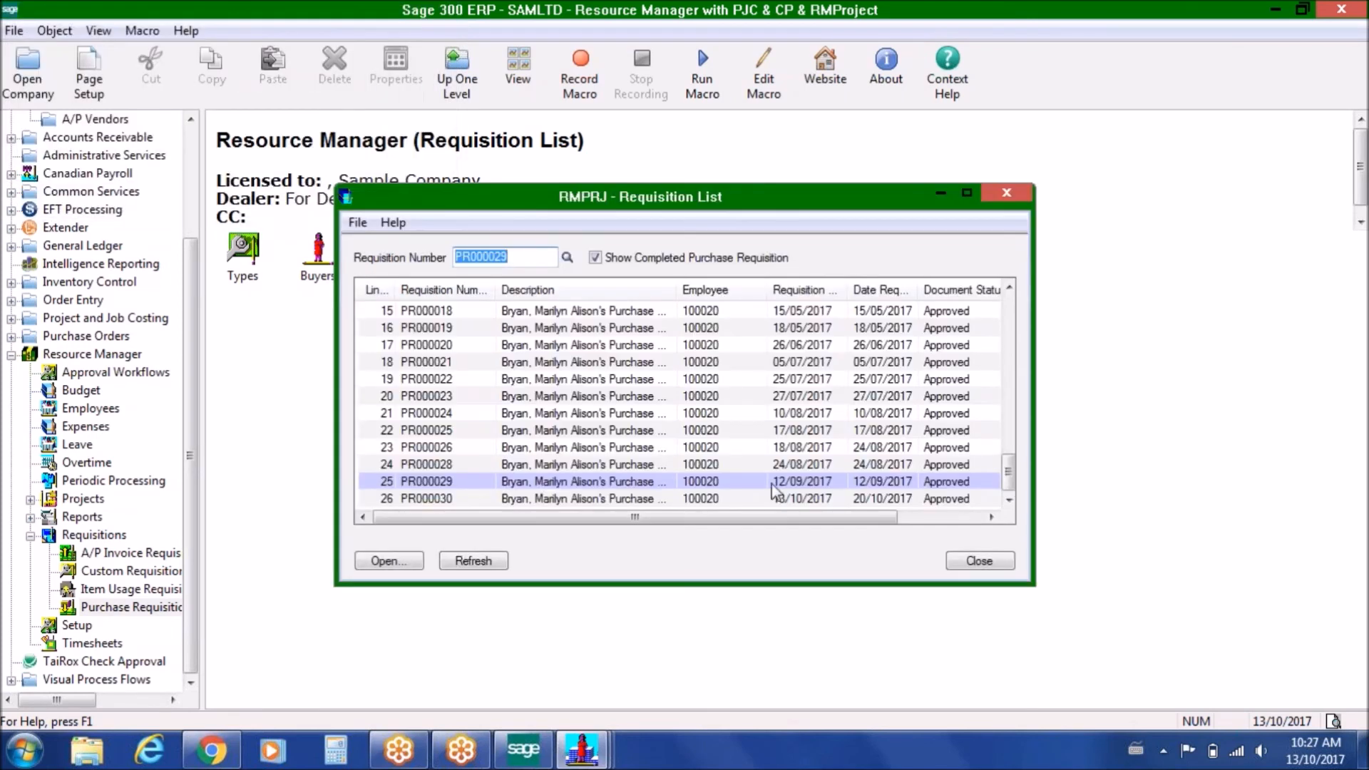
# Open the requisition dated 13/10/2017 from the list and view its approval trail
pyautogui.click(455, 499)
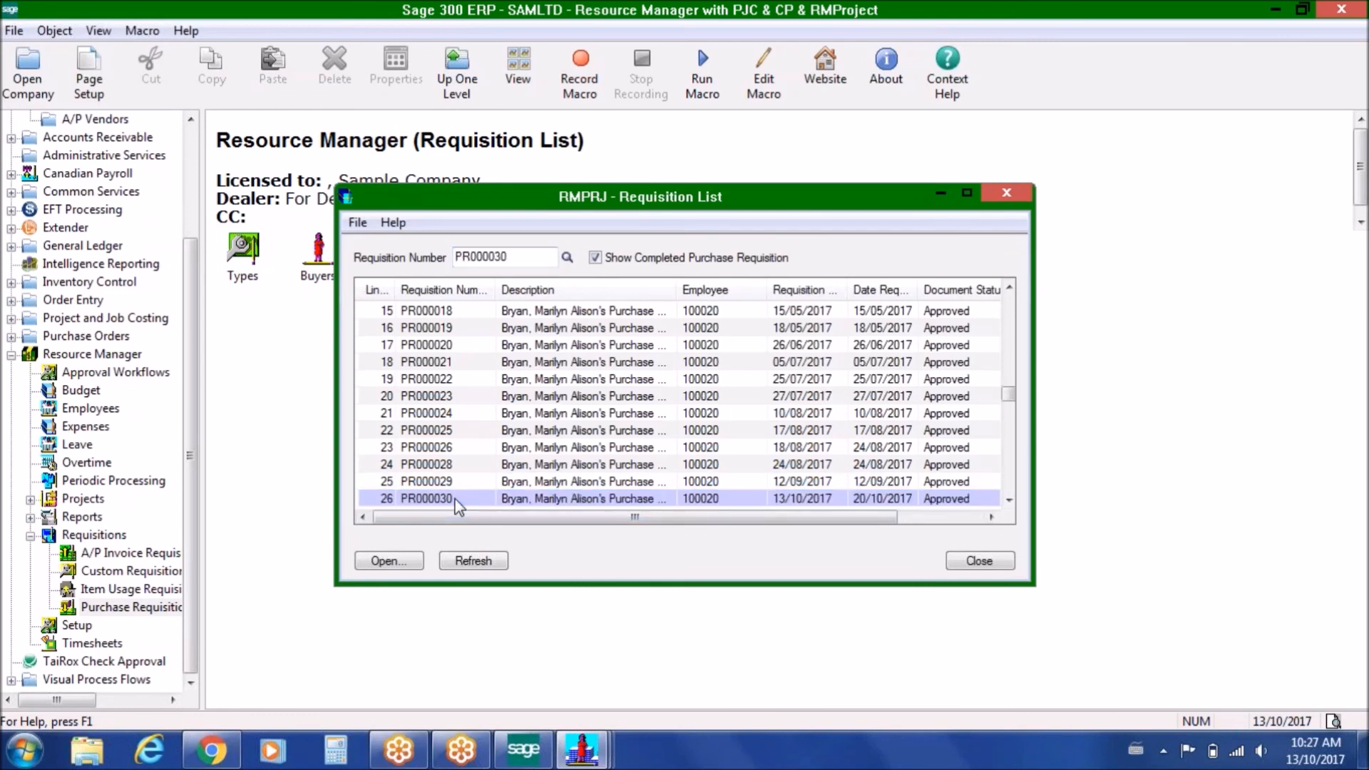
pyautogui.doubleClick(454, 499)
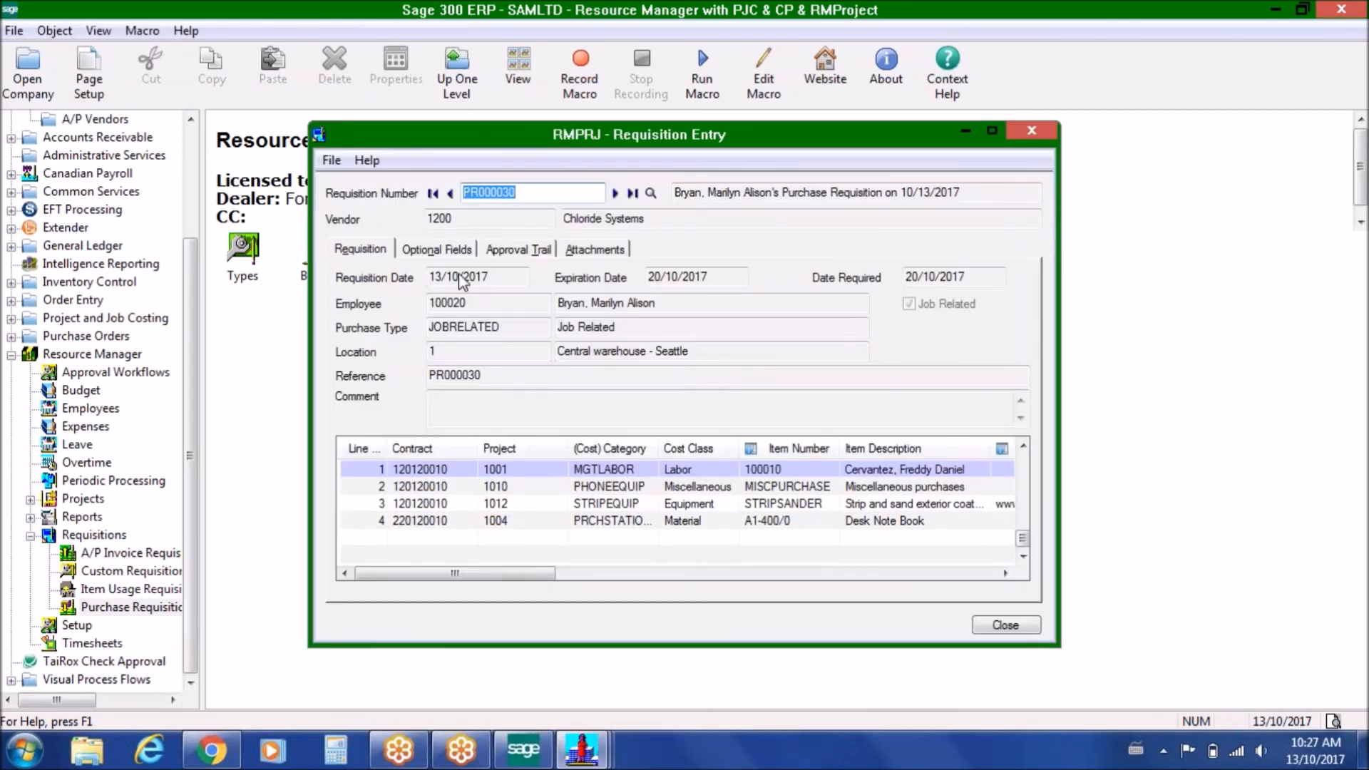
pyautogui.click(456, 256)
pyautogui.click(515, 251)
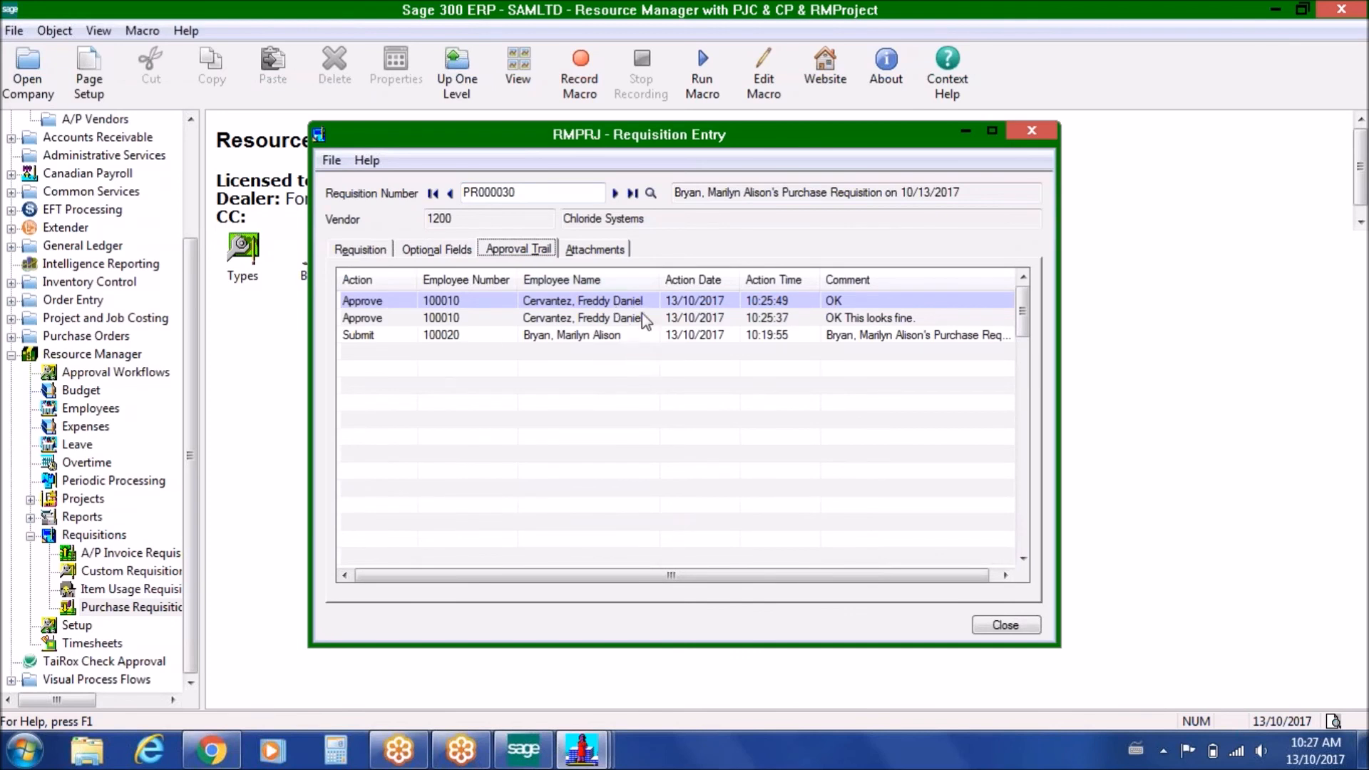
# Preview the requisition's attachment 2017 Jaguar F-Pace SUV Configuration.pdf, close it, and select 2017 Jaguar XF Prestige.pdf
pyautogui.click(611, 251)
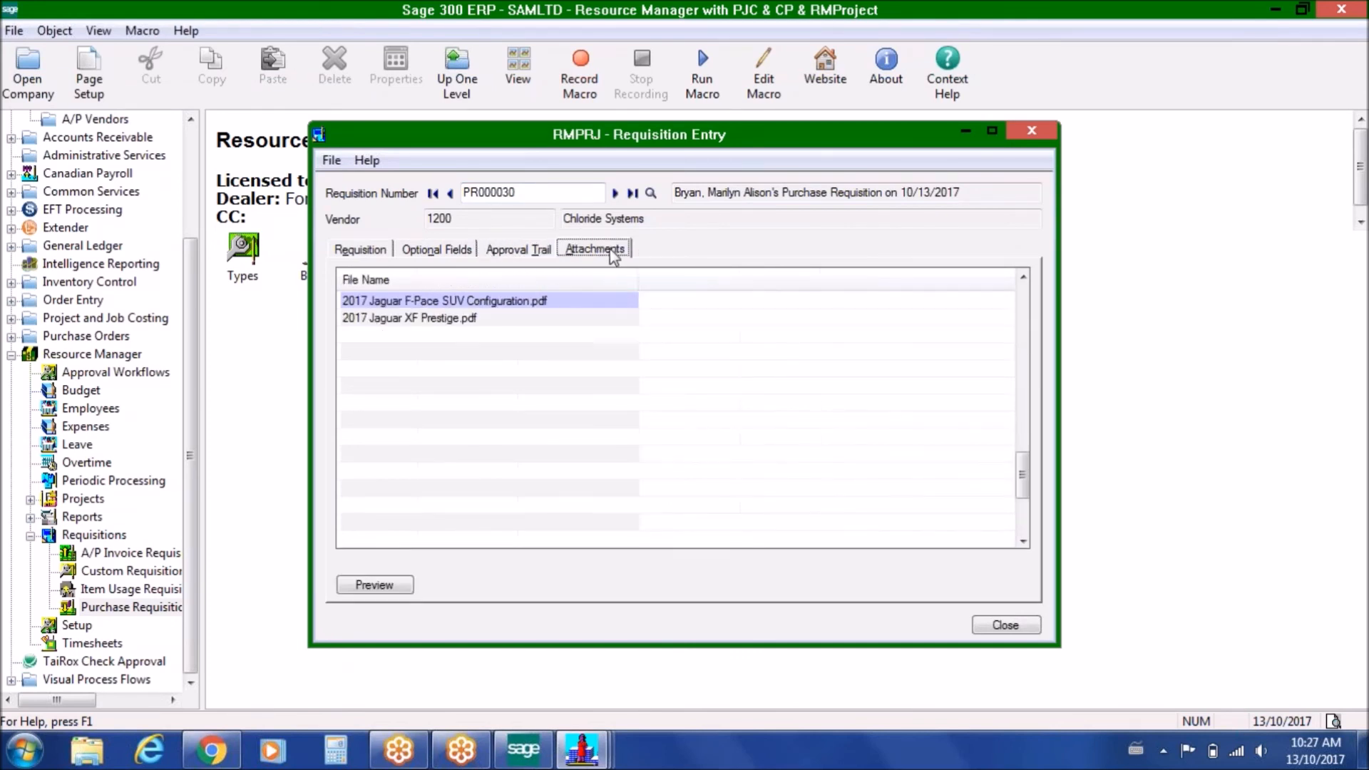
pyautogui.click(507, 300)
pyautogui.click(380, 584)
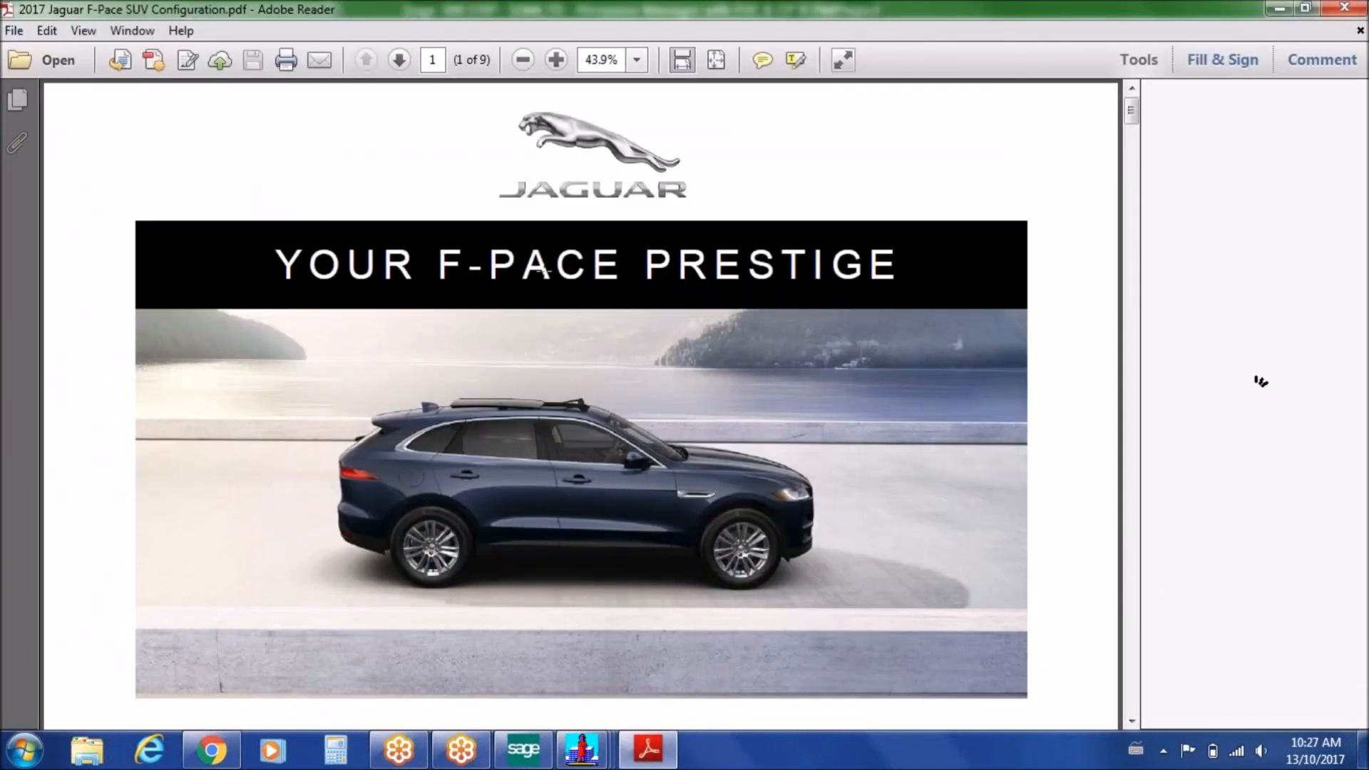
pyautogui.click(1359, 30)
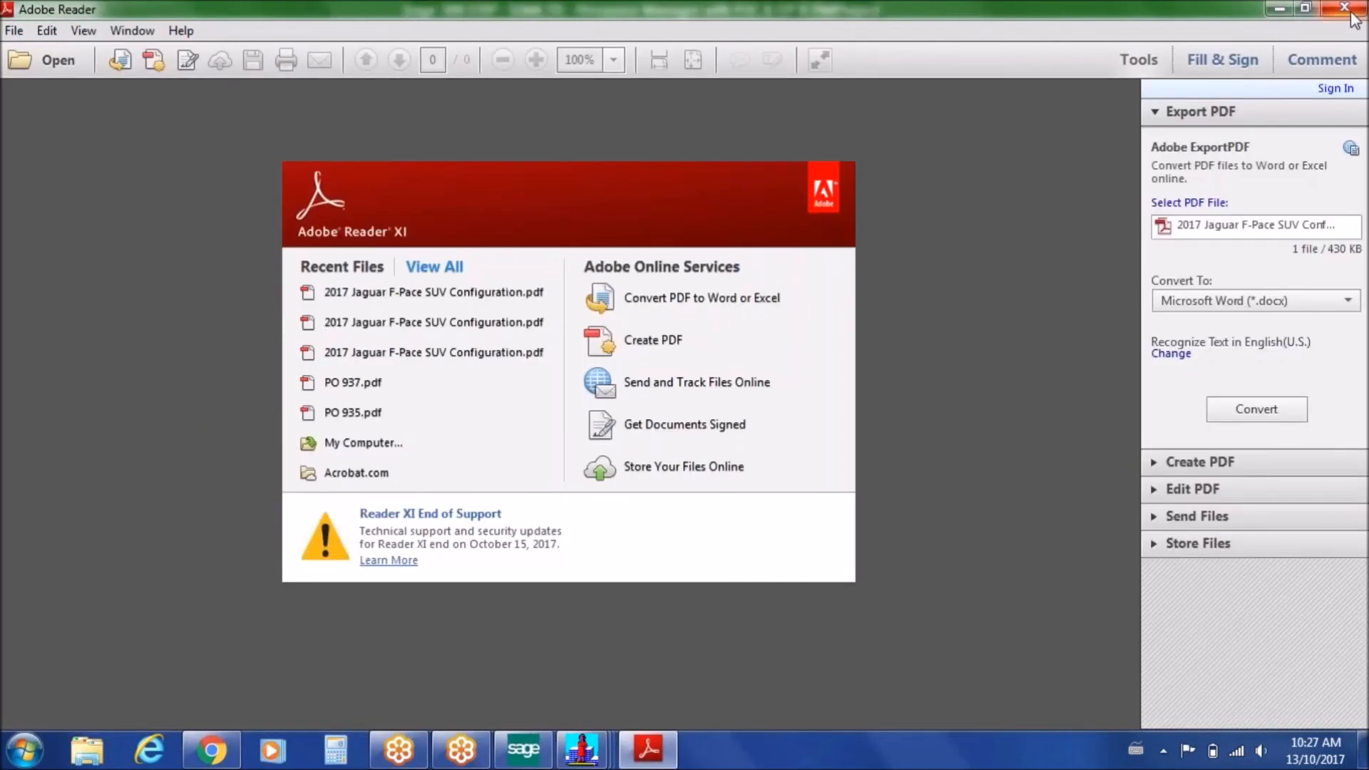
pyautogui.click(1346, 8)
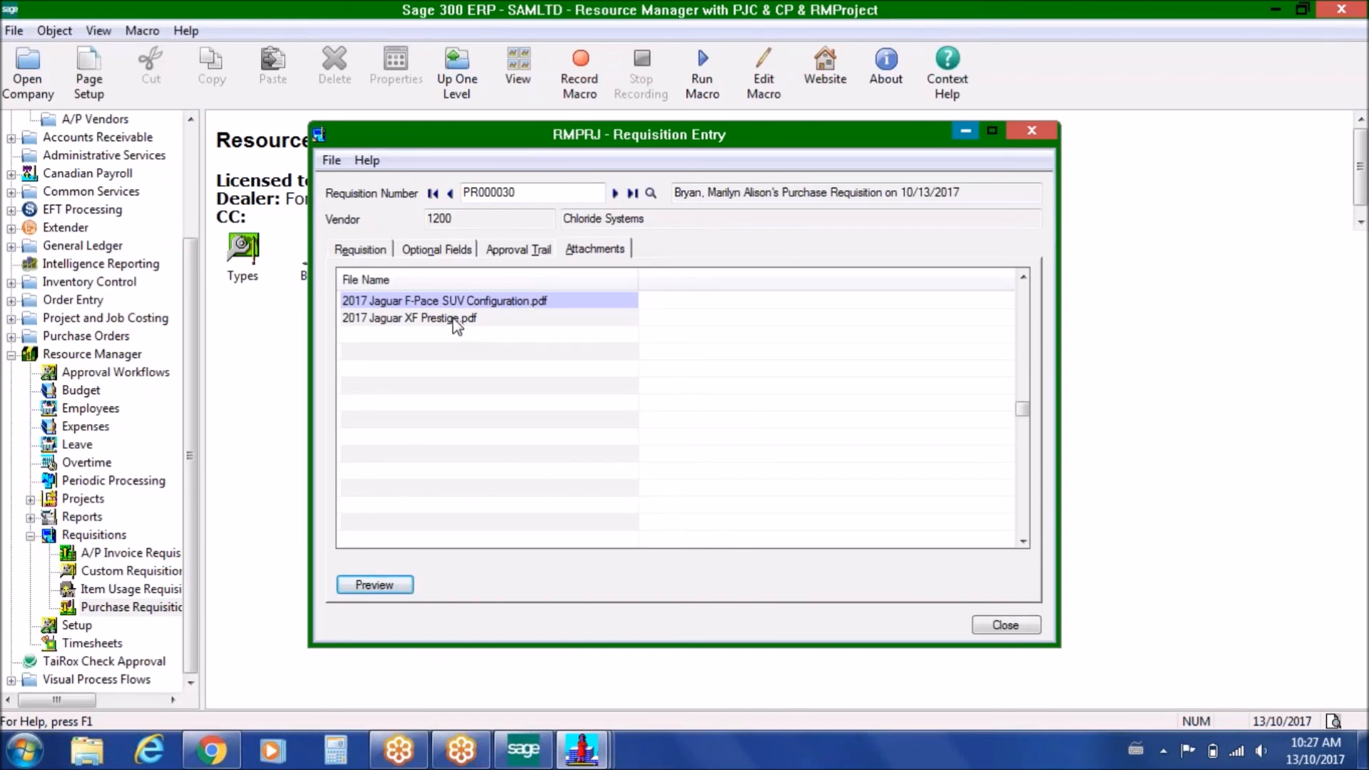
pyautogui.click(456, 319)
# Recheck the approval trail and examine the requisition lines across to their costs and PO Number column
pyautogui.click(533, 251)
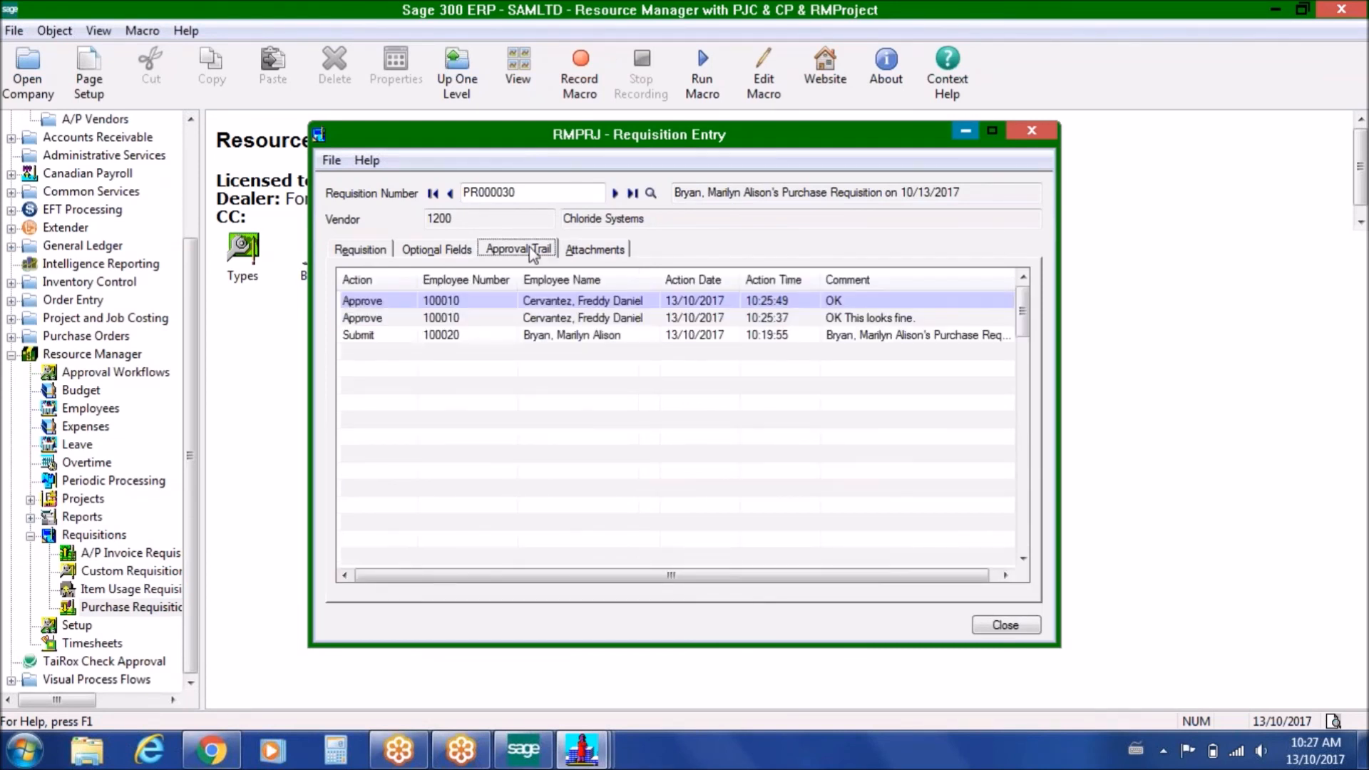
pyautogui.click(363, 251)
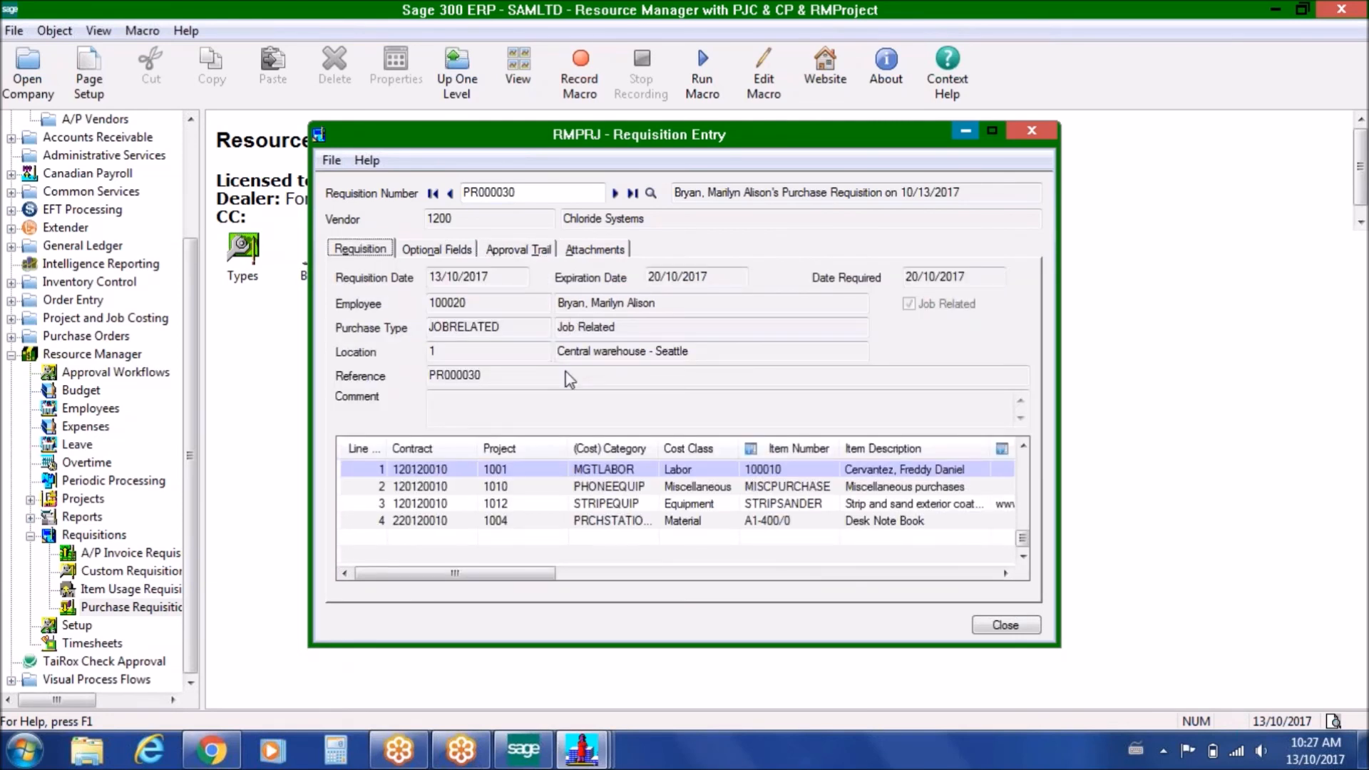
pyautogui.moveTo(528, 584); pyautogui.dragTo(625, 576)
pyautogui.moveTo(531, 581); pyautogui.dragTo(601, 532)
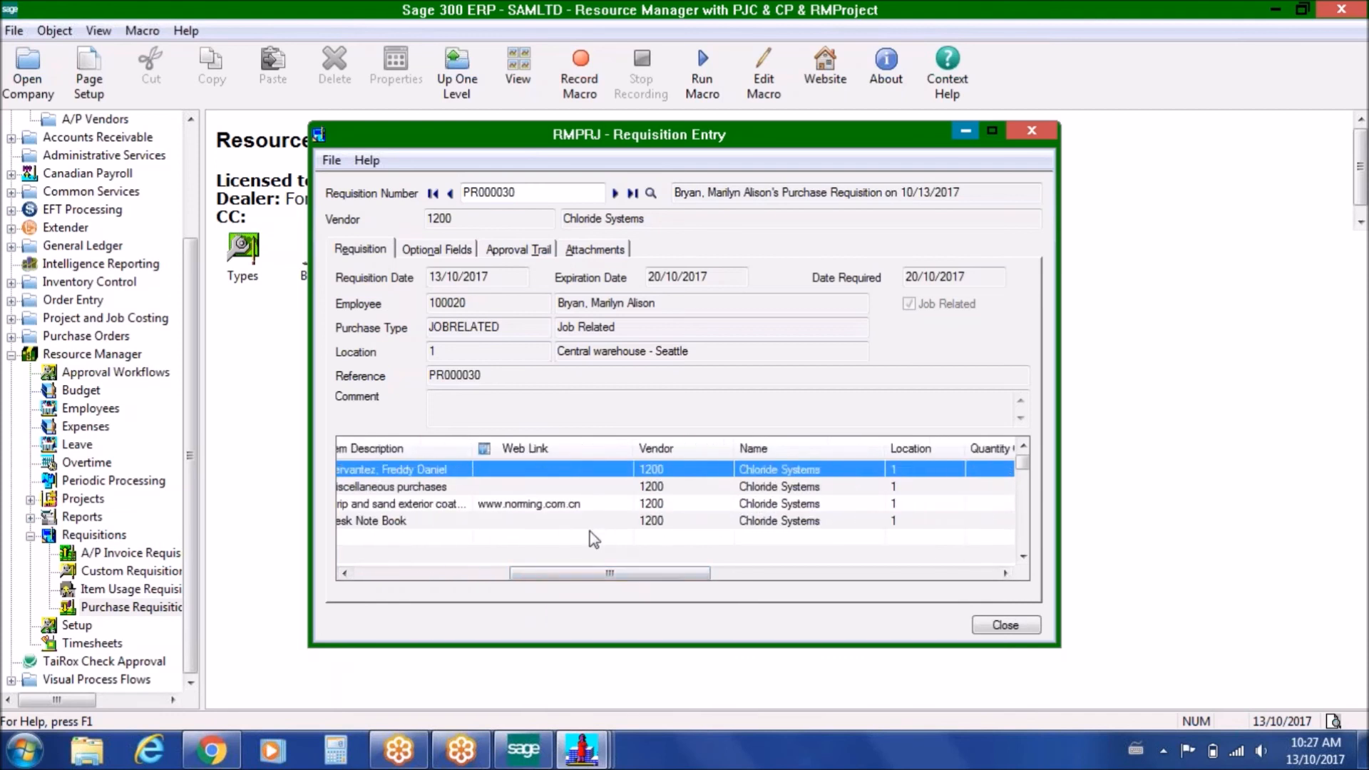
pyautogui.moveTo(528, 573); pyautogui.dragTo(800, 574)
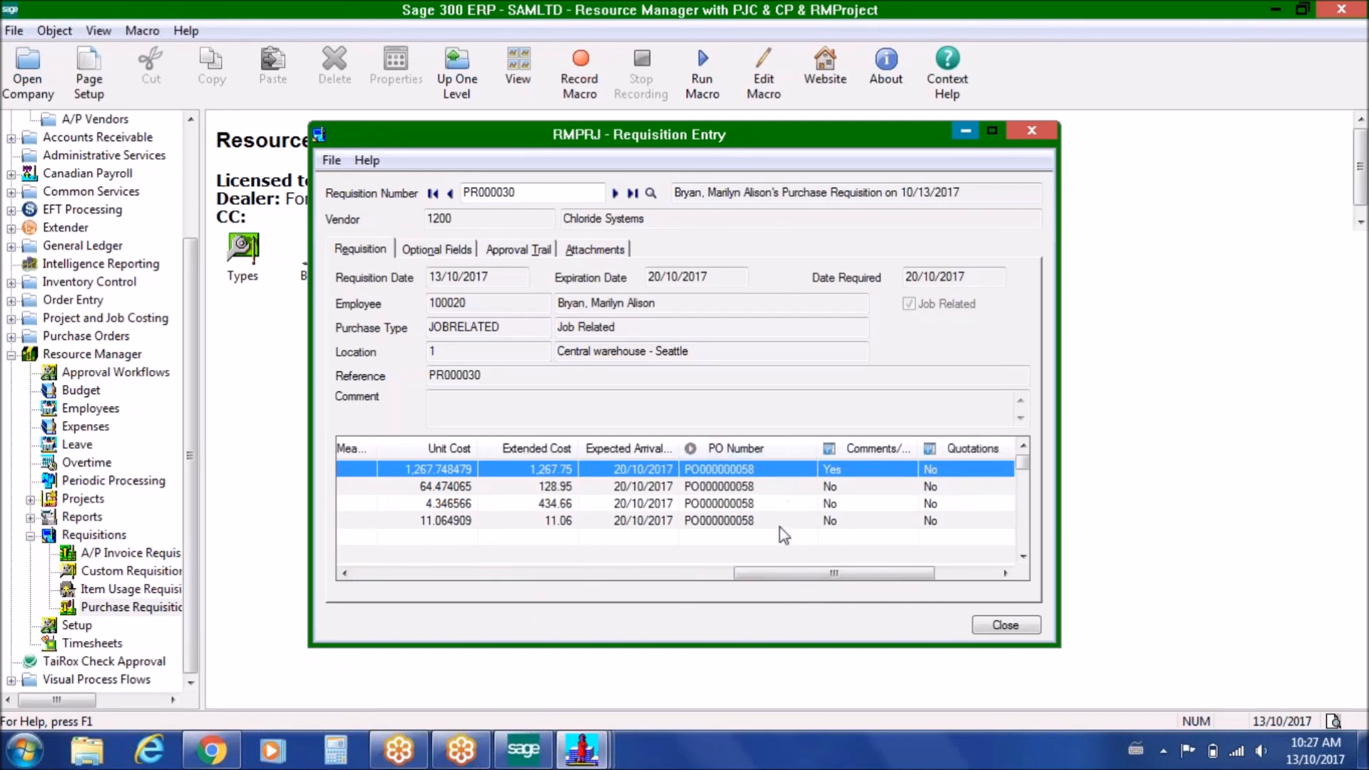
# Drill down from the PO Number column to the generated purchase order, review its lines, and close it and the requisition
pyautogui.click(694, 448)
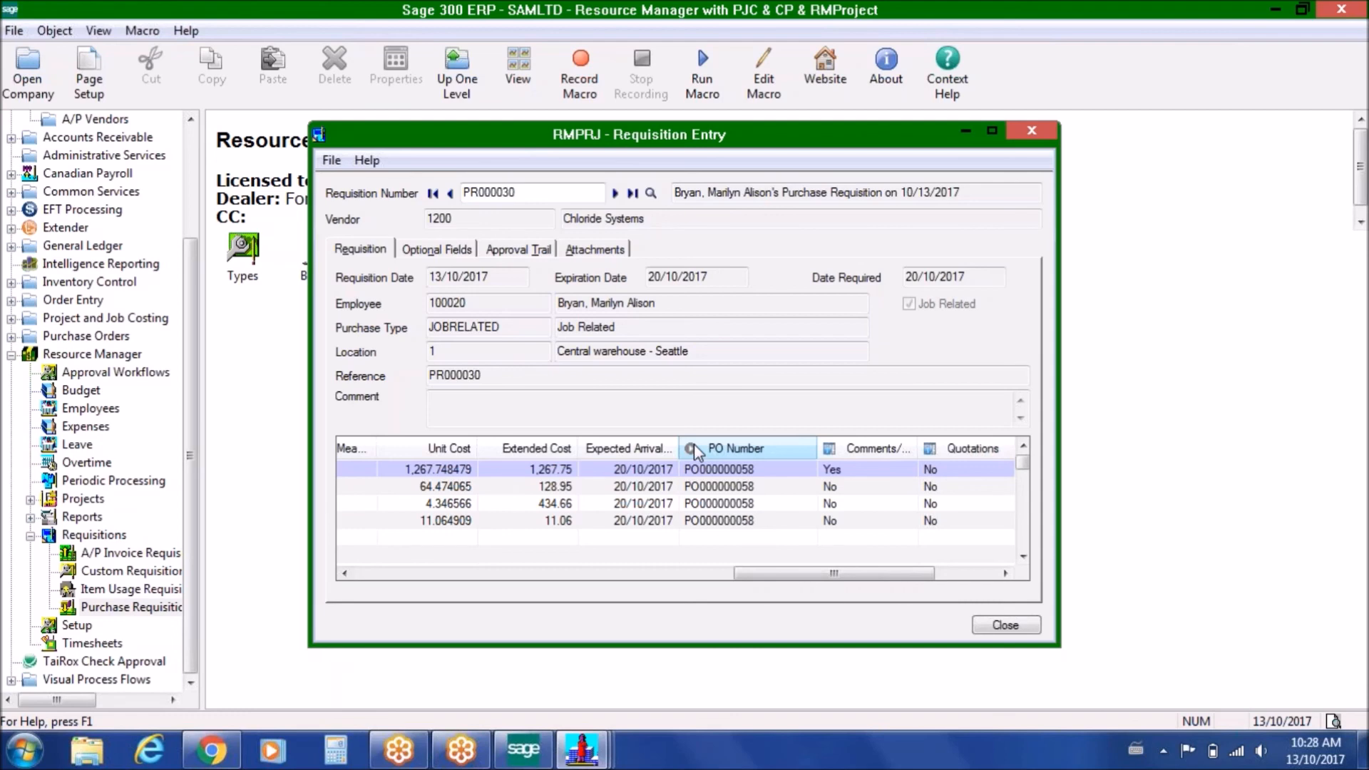
pyautogui.click(695, 444)
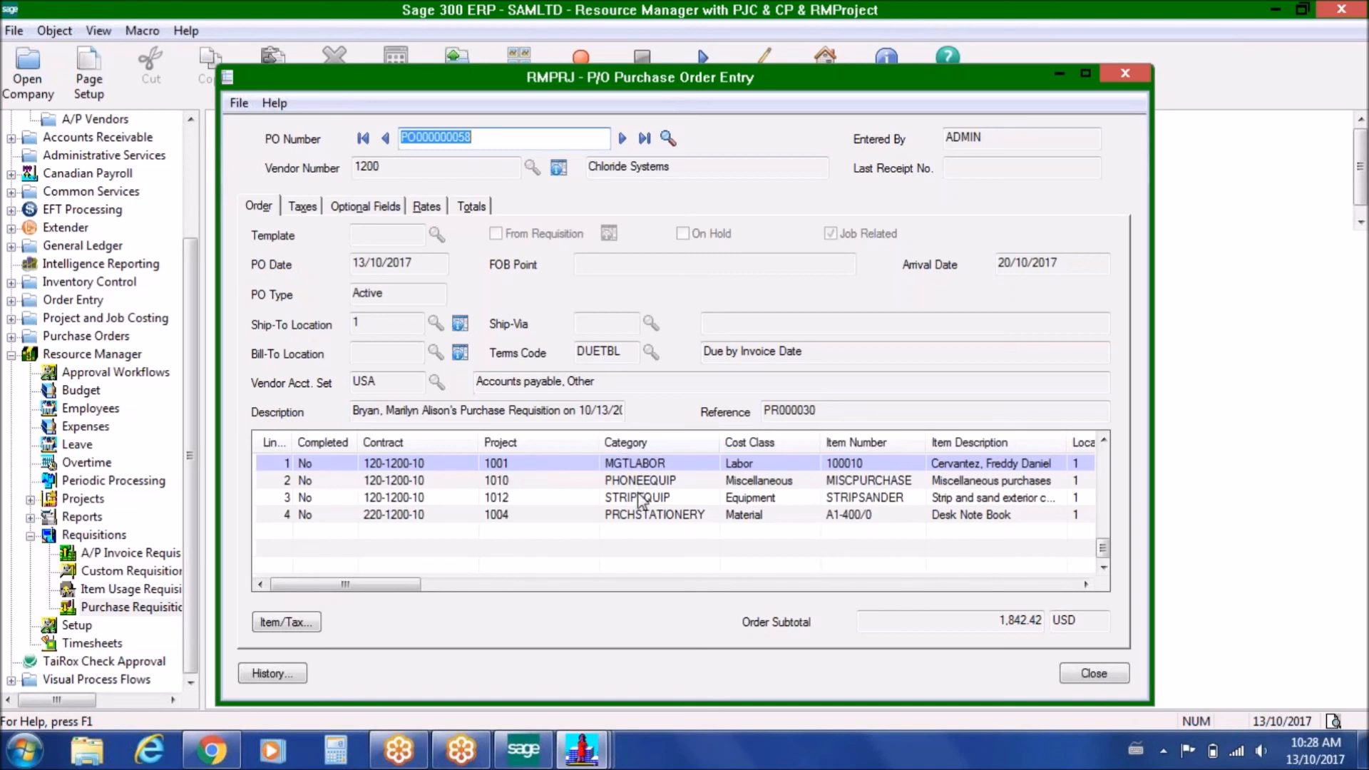
pyautogui.moveTo(418, 584)
pyautogui.mouseDown()
pyautogui.moveTo(616, 583)
pyautogui.moveTo(430, 582)
pyautogui.mouseUp()
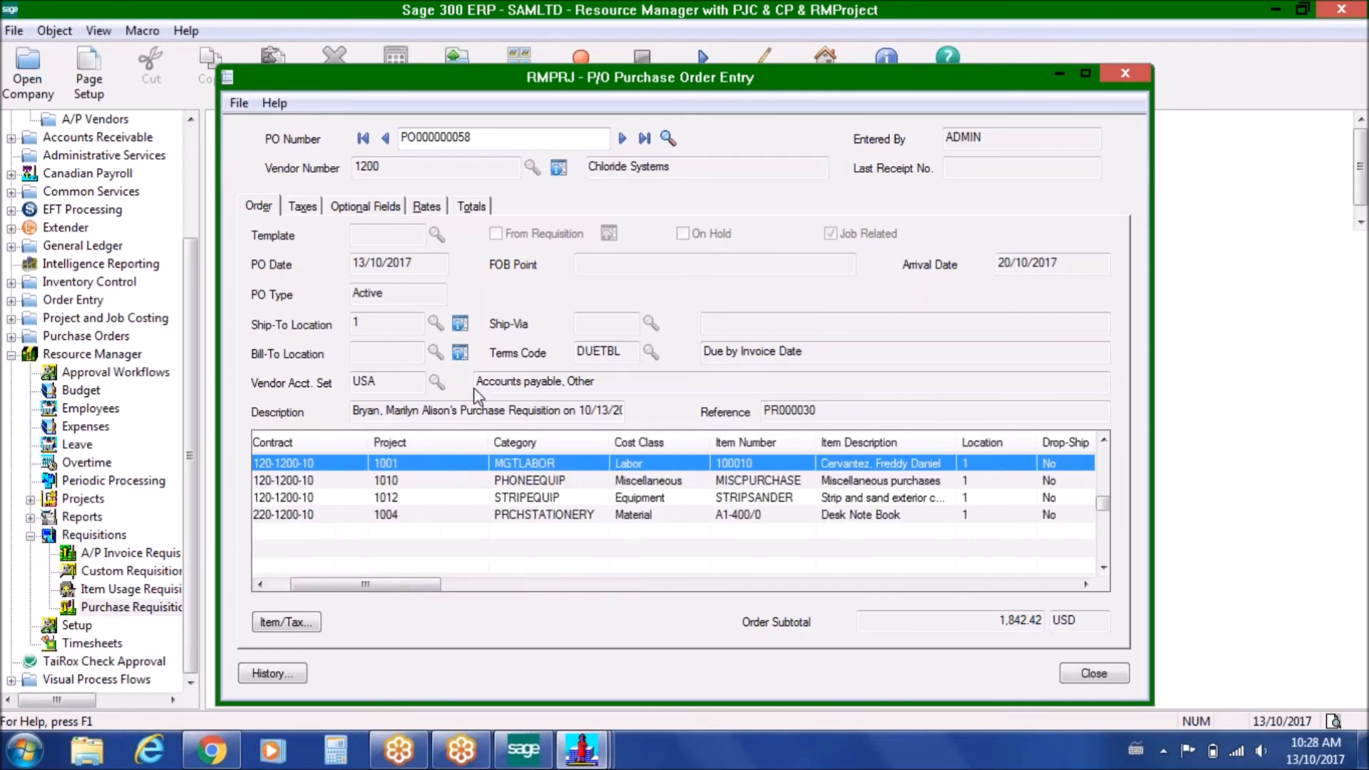
pyautogui.click(1089, 673)
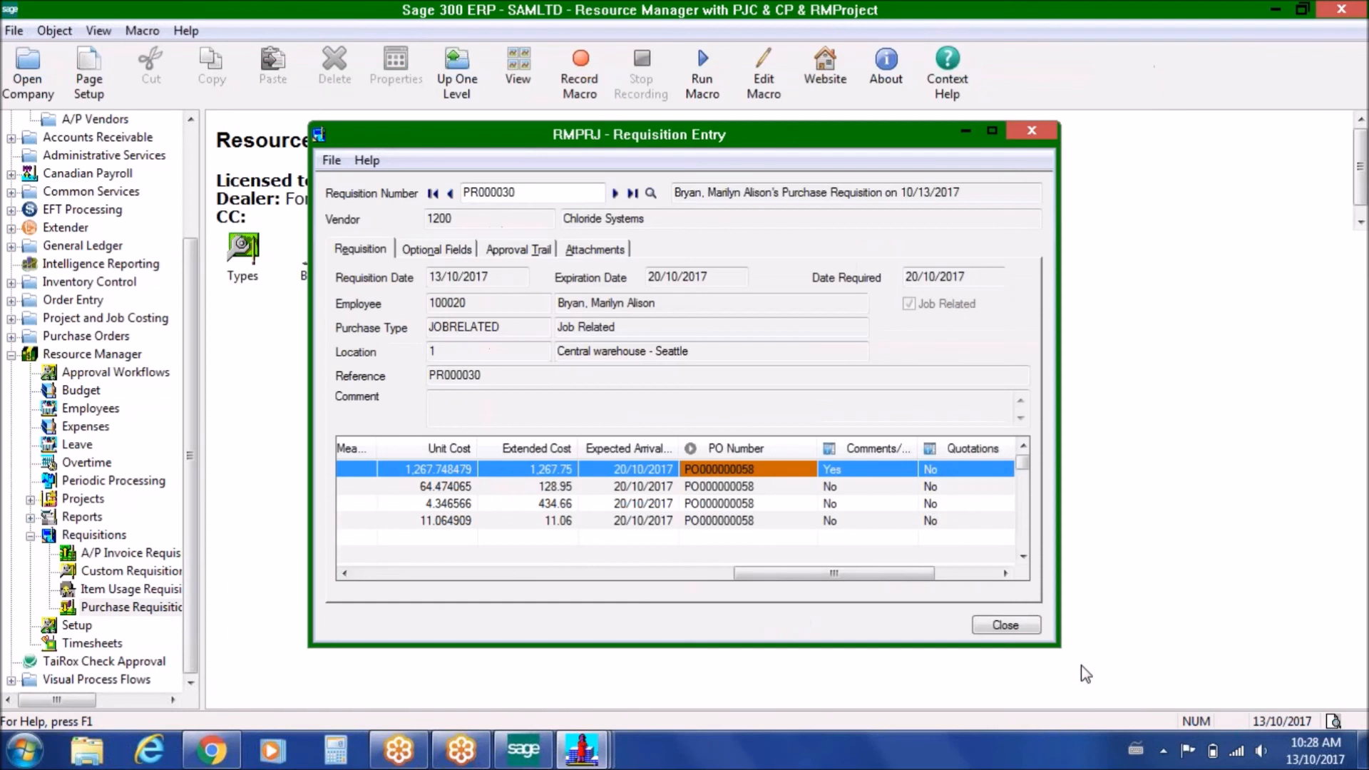
pyautogui.click(1005, 625)
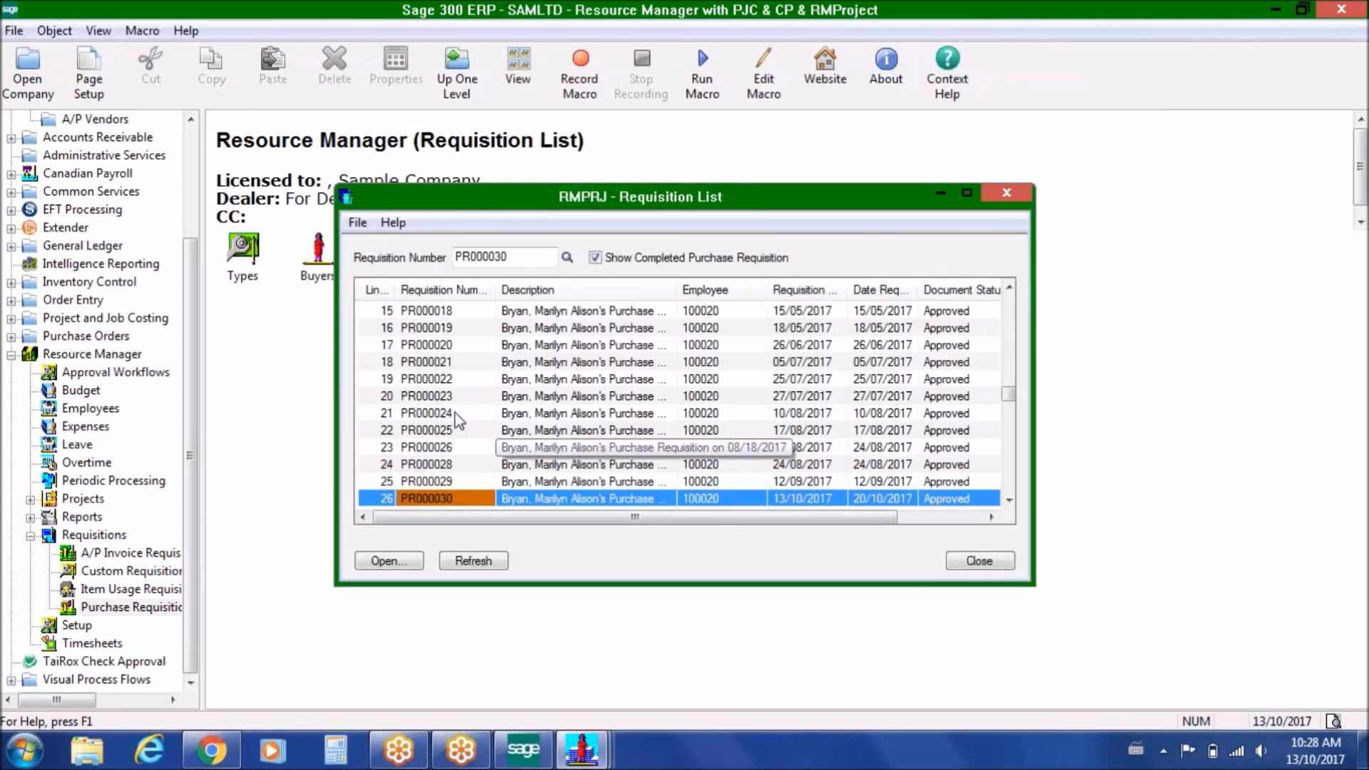
# Open Purchase Order Entry from P/O Transactions and display the last purchase order
pyautogui.click(11, 337)
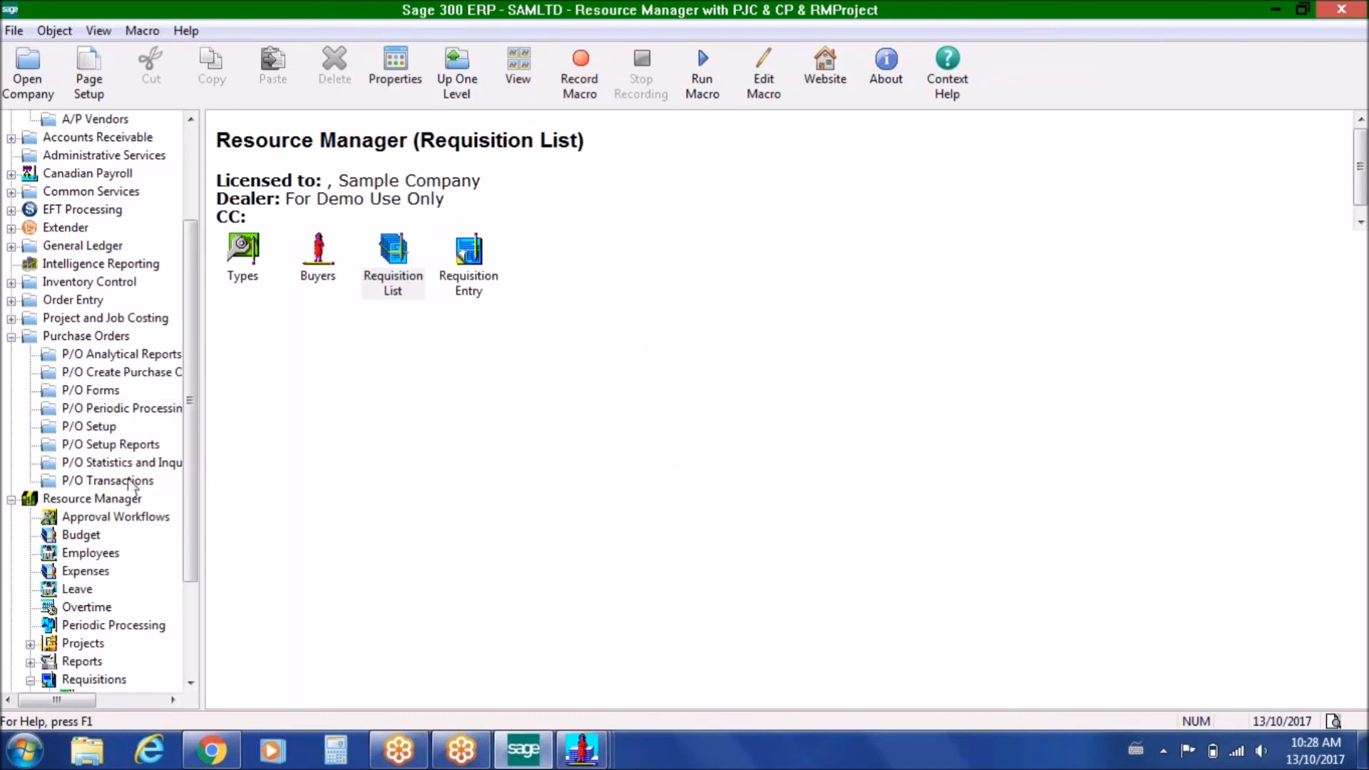
pyautogui.click(128, 481)
pyautogui.doubleClick(314, 257)
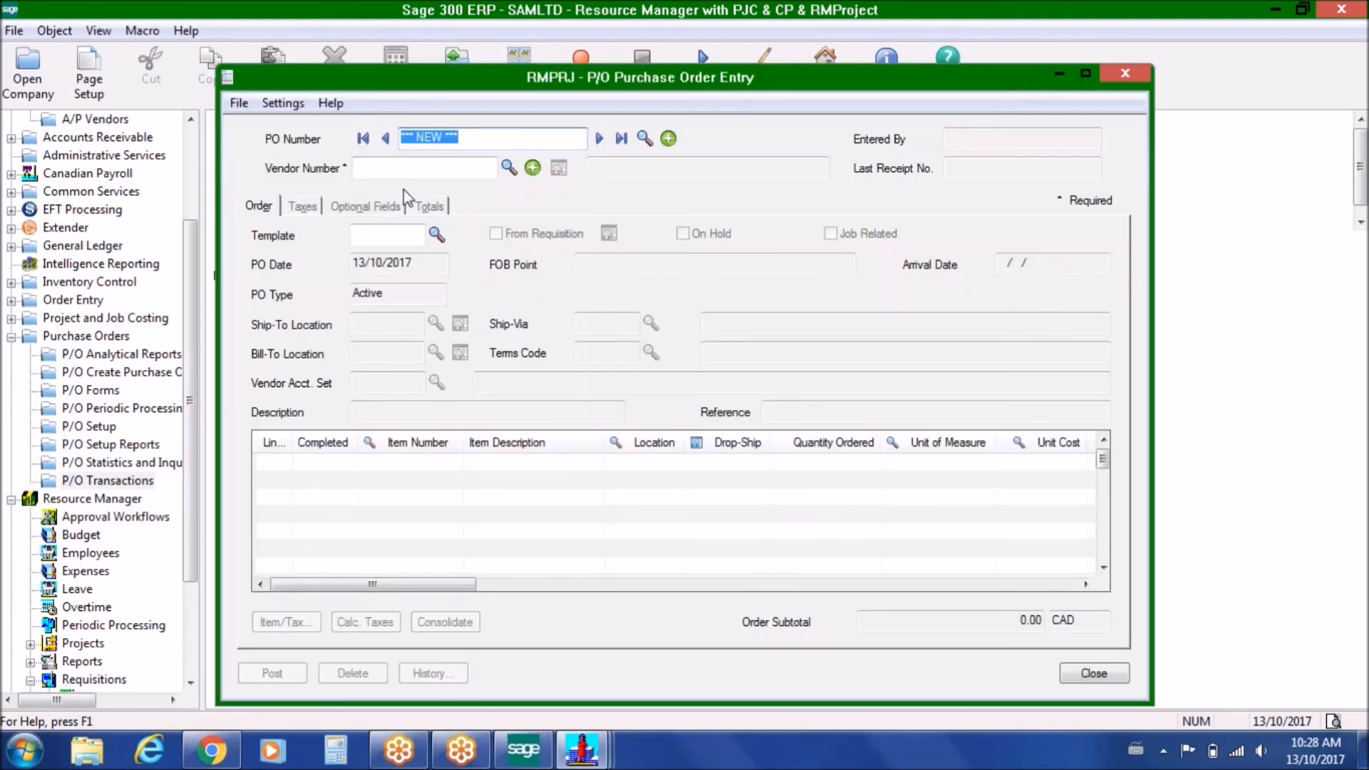
pyautogui.click(622, 139)
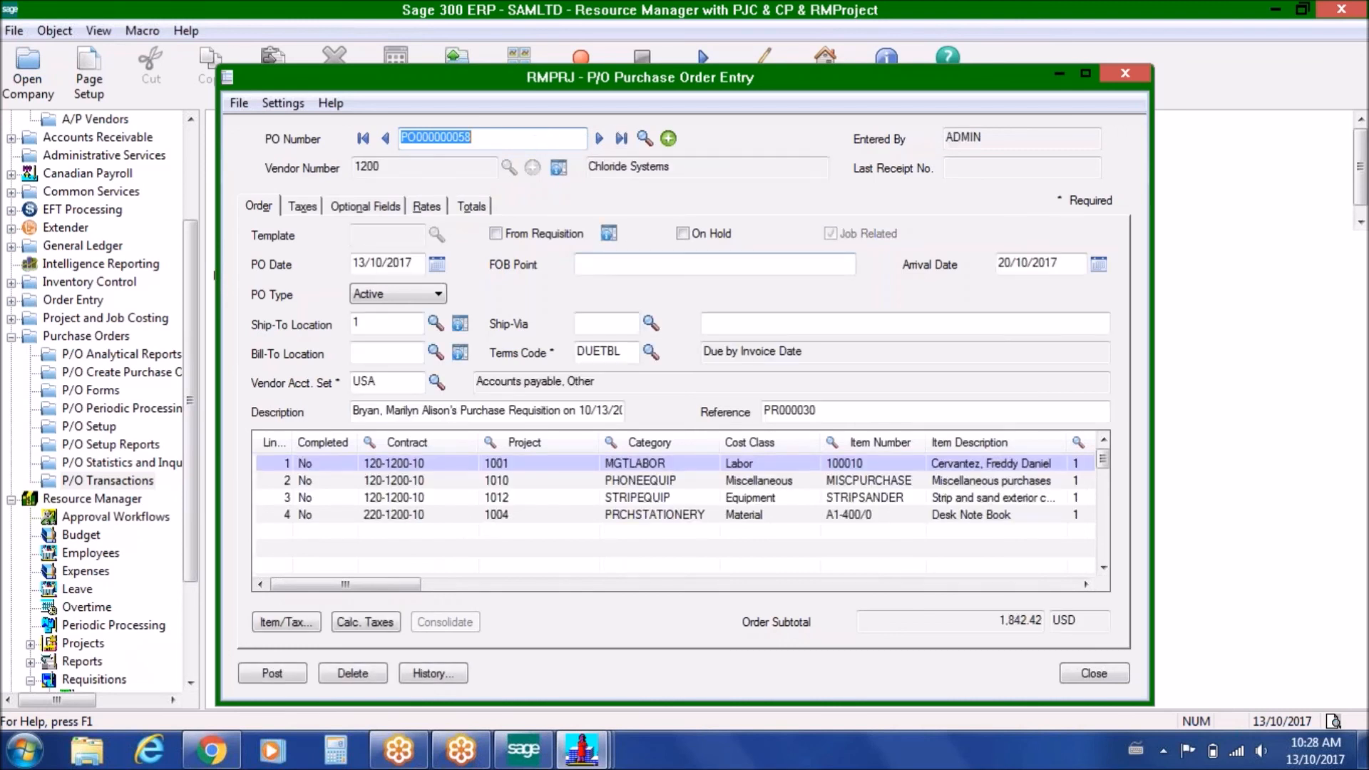
# Check the purchase order's Reference and Description against the source requisition, and close the order
pyautogui.click(825, 411)
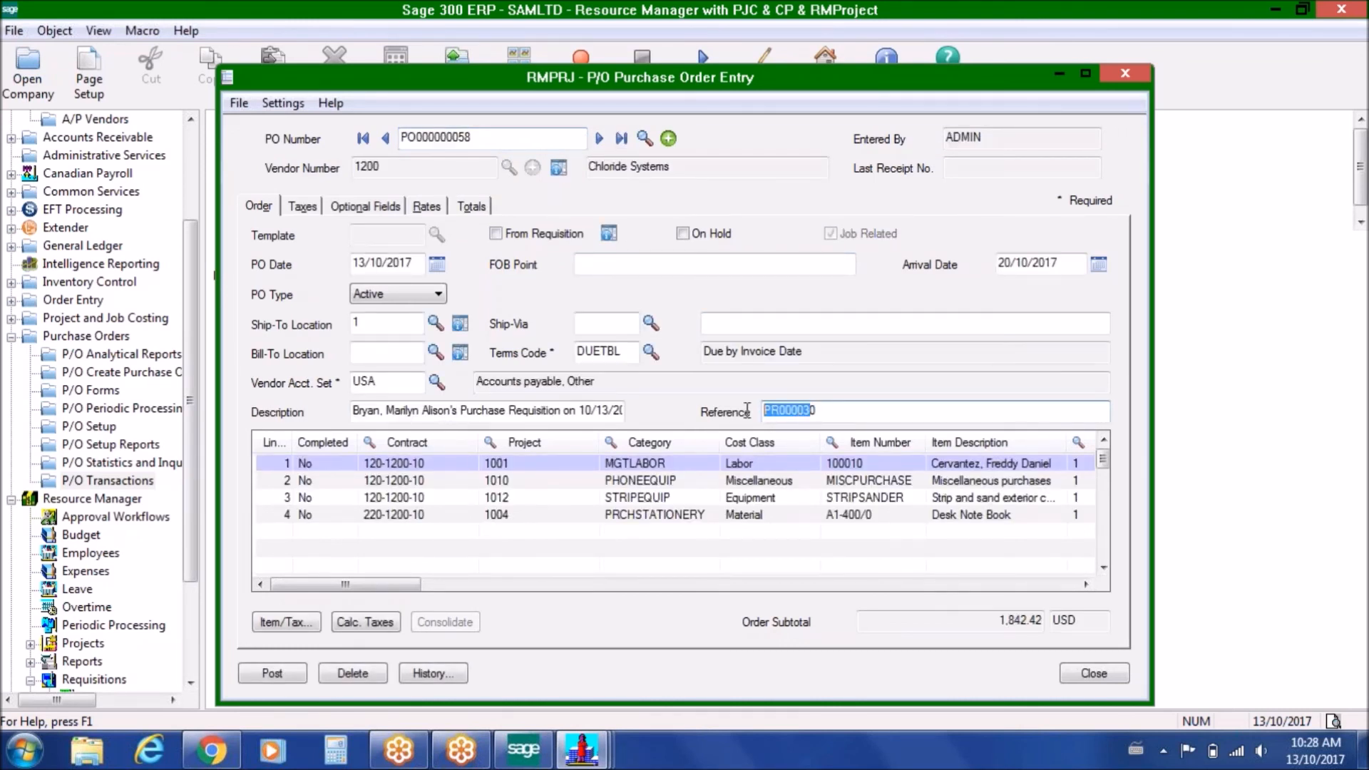
pyautogui.moveTo(391, 411); pyautogui.dragTo(666, 419)
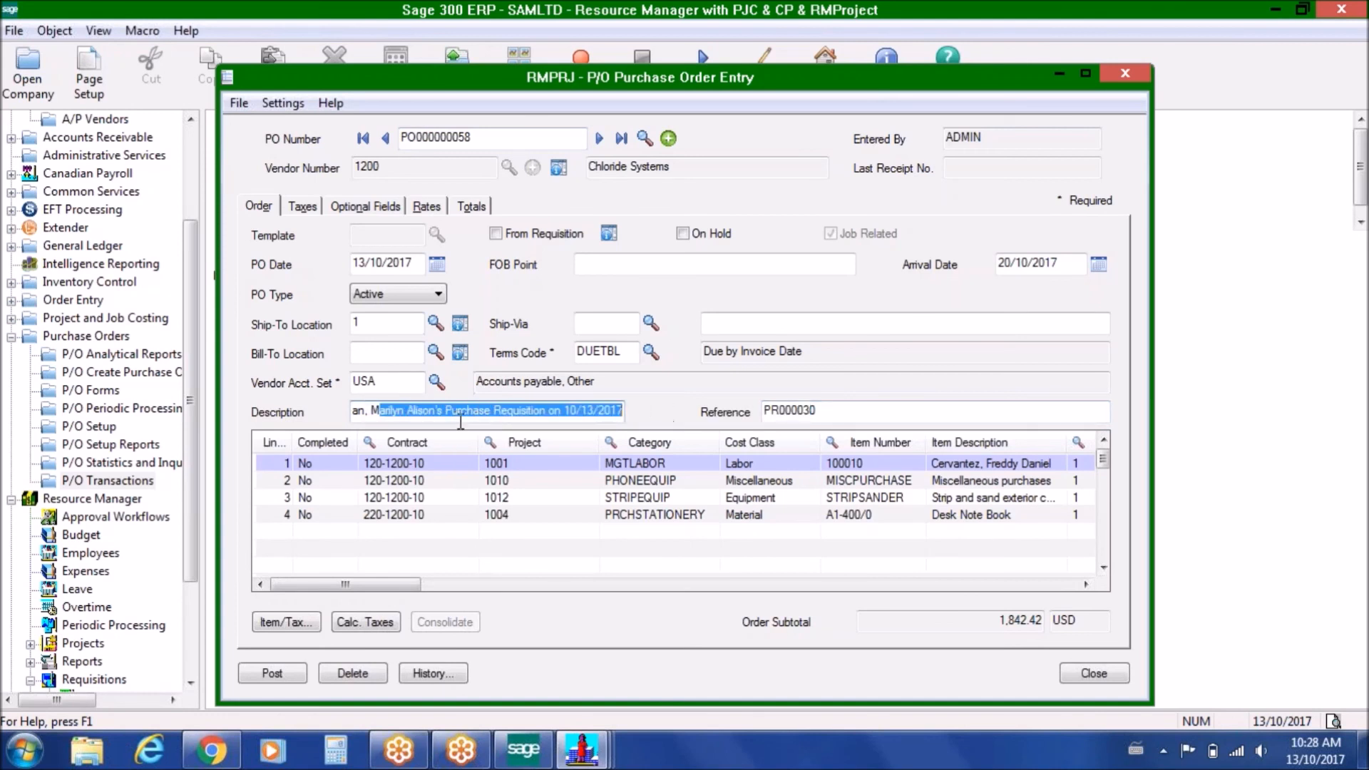
pyautogui.moveTo(407, 411); pyautogui.dragTo(336, 411)
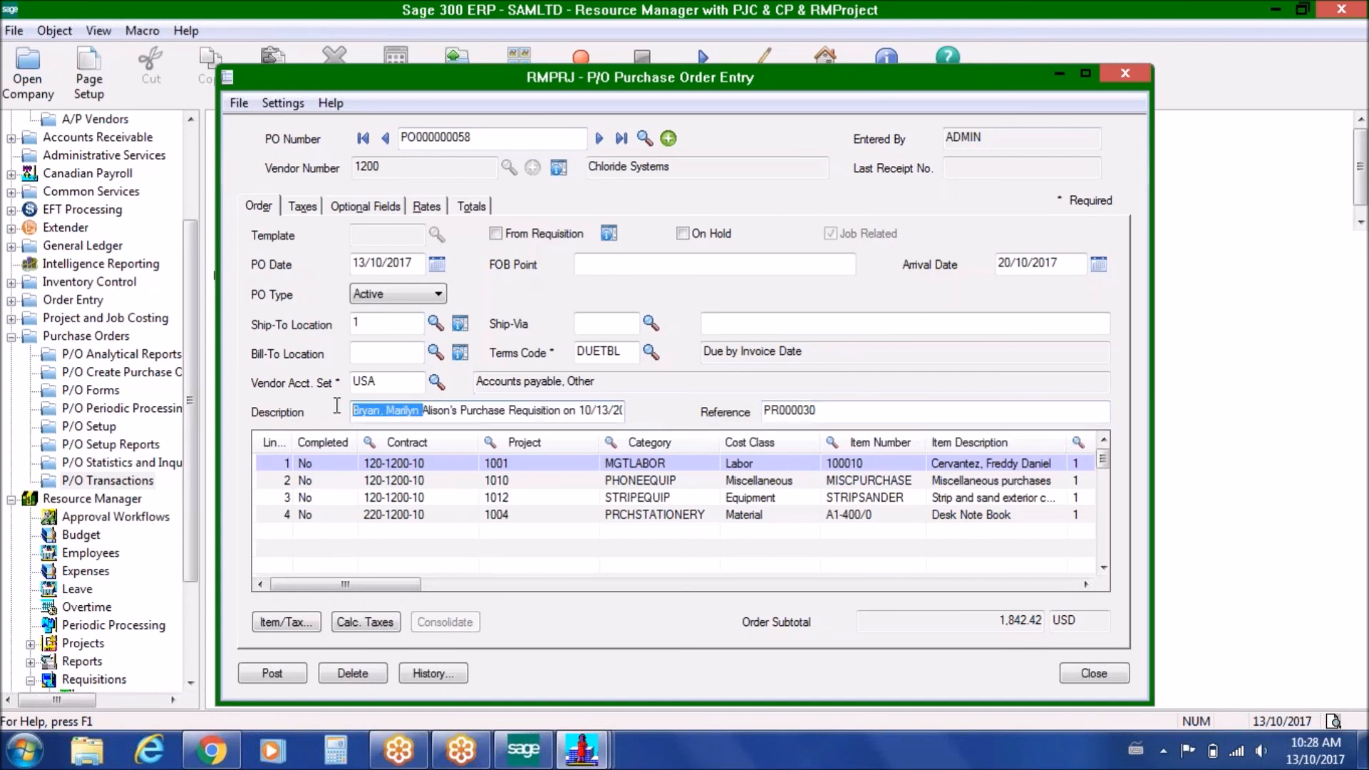
pyautogui.click(1089, 670)
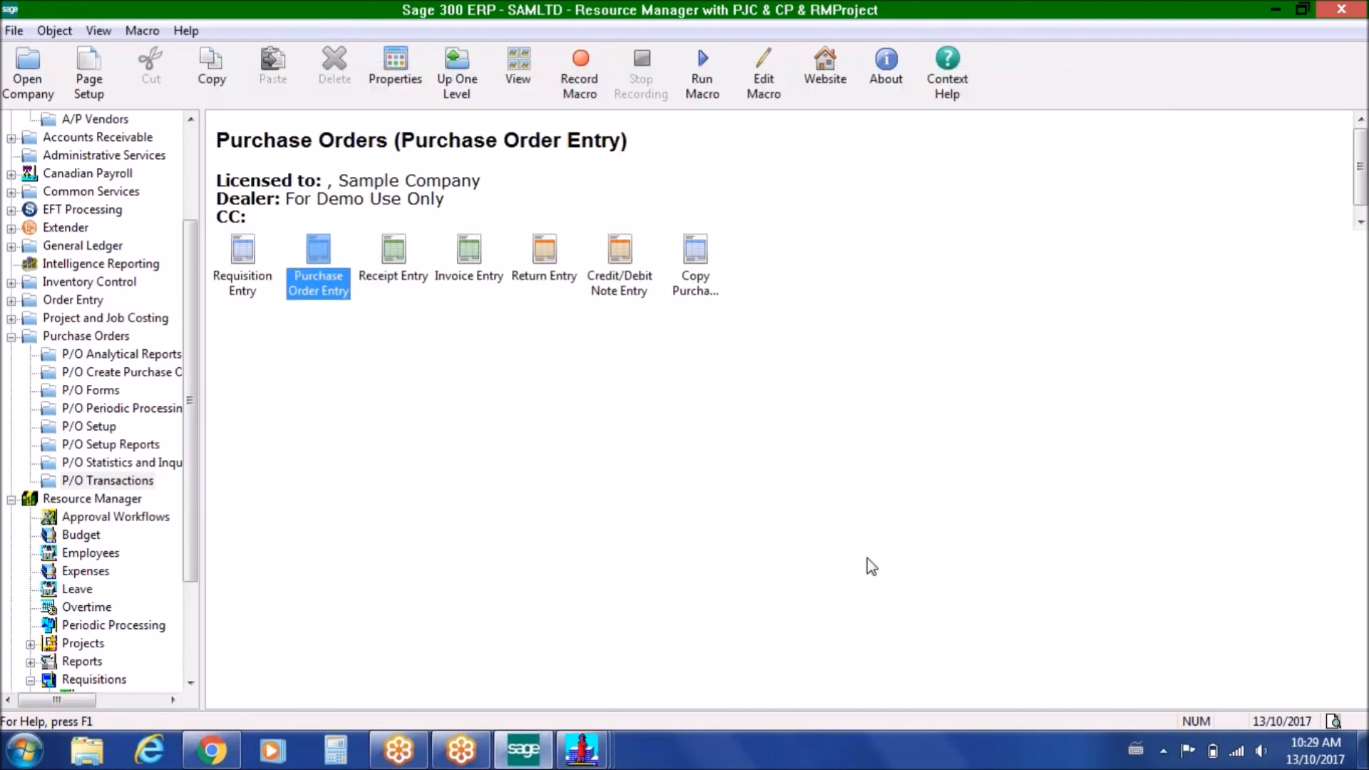
# Collapse the Purchase Orders folder, and return the ESS Portal in Chrome to its home page
pyautogui.click(11, 337)
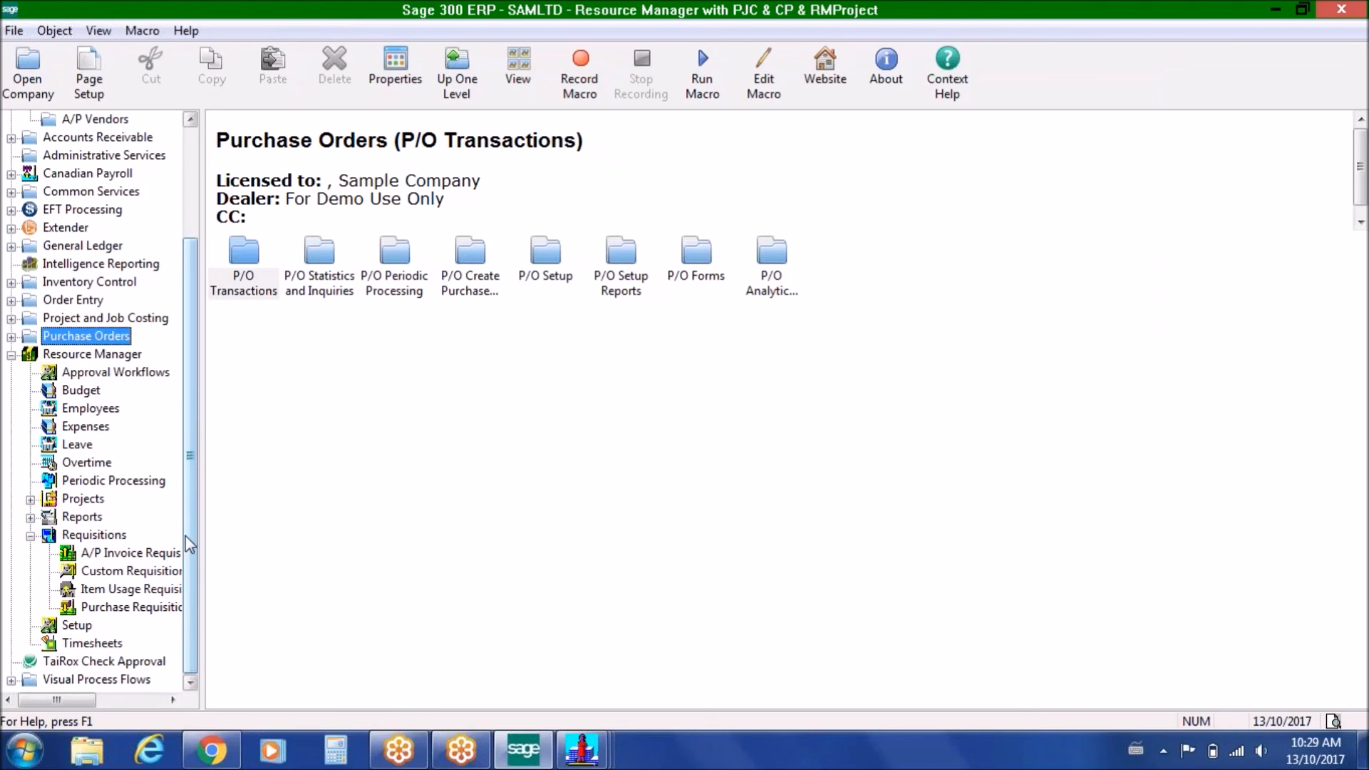
pyautogui.click(211, 750)
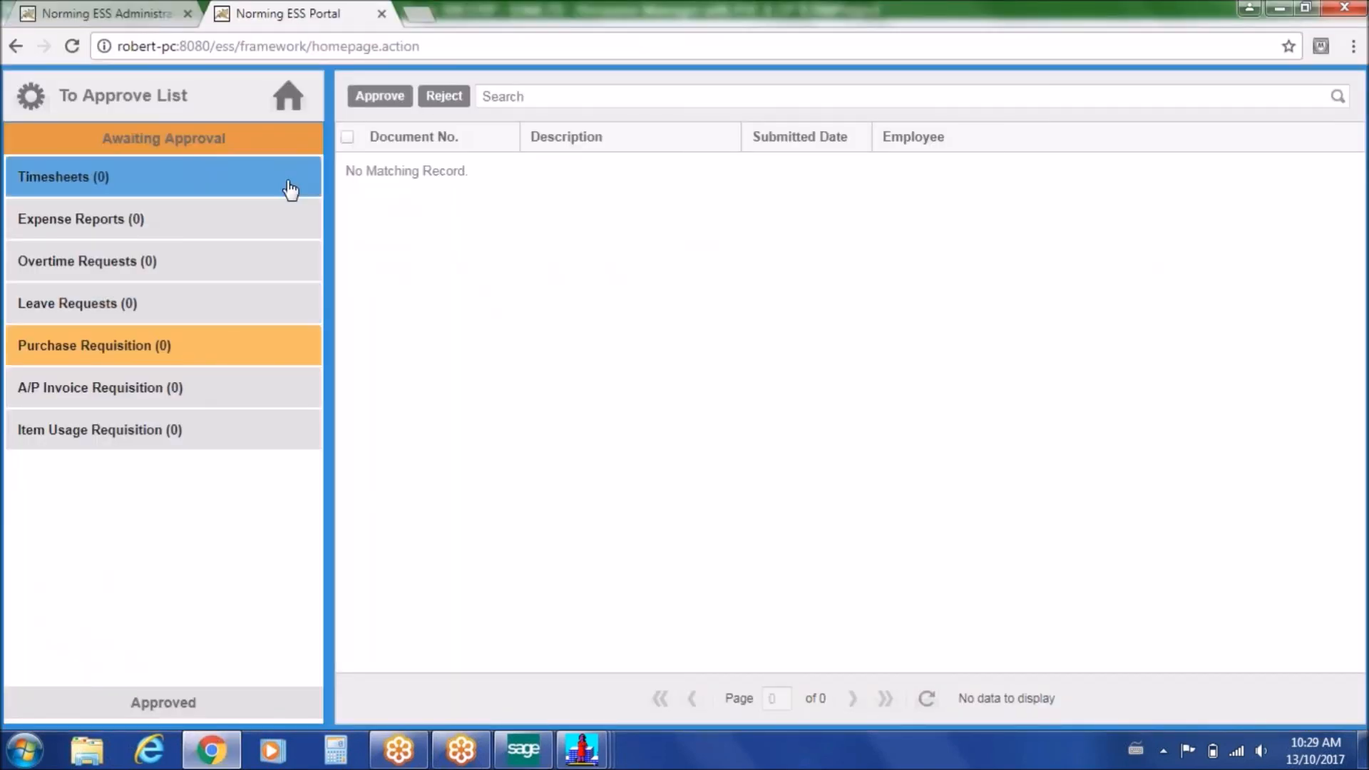
pyautogui.click(288, 97)
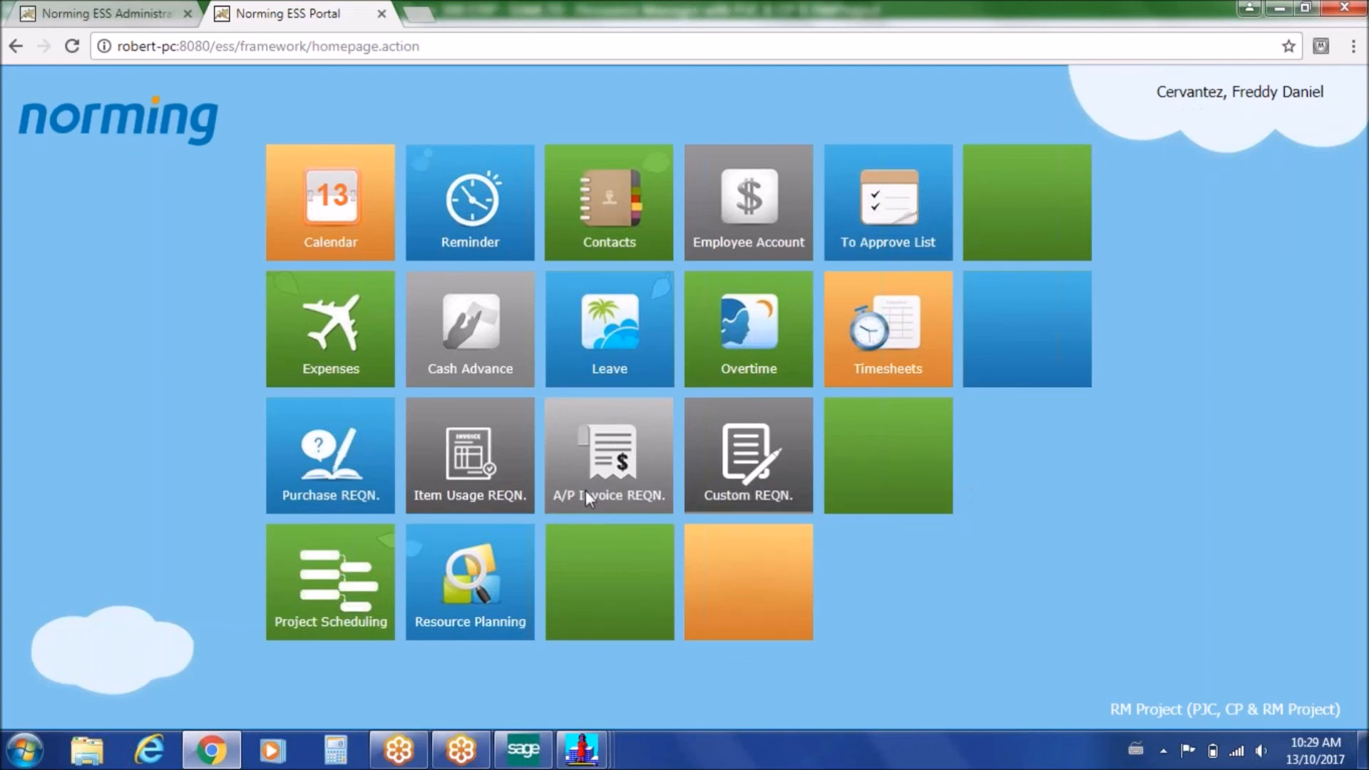
# Switch back to Sage 300 and collapse the Requisitions and Accounts Payable branches of the navigation tree
pyautogui.click(527, 754)
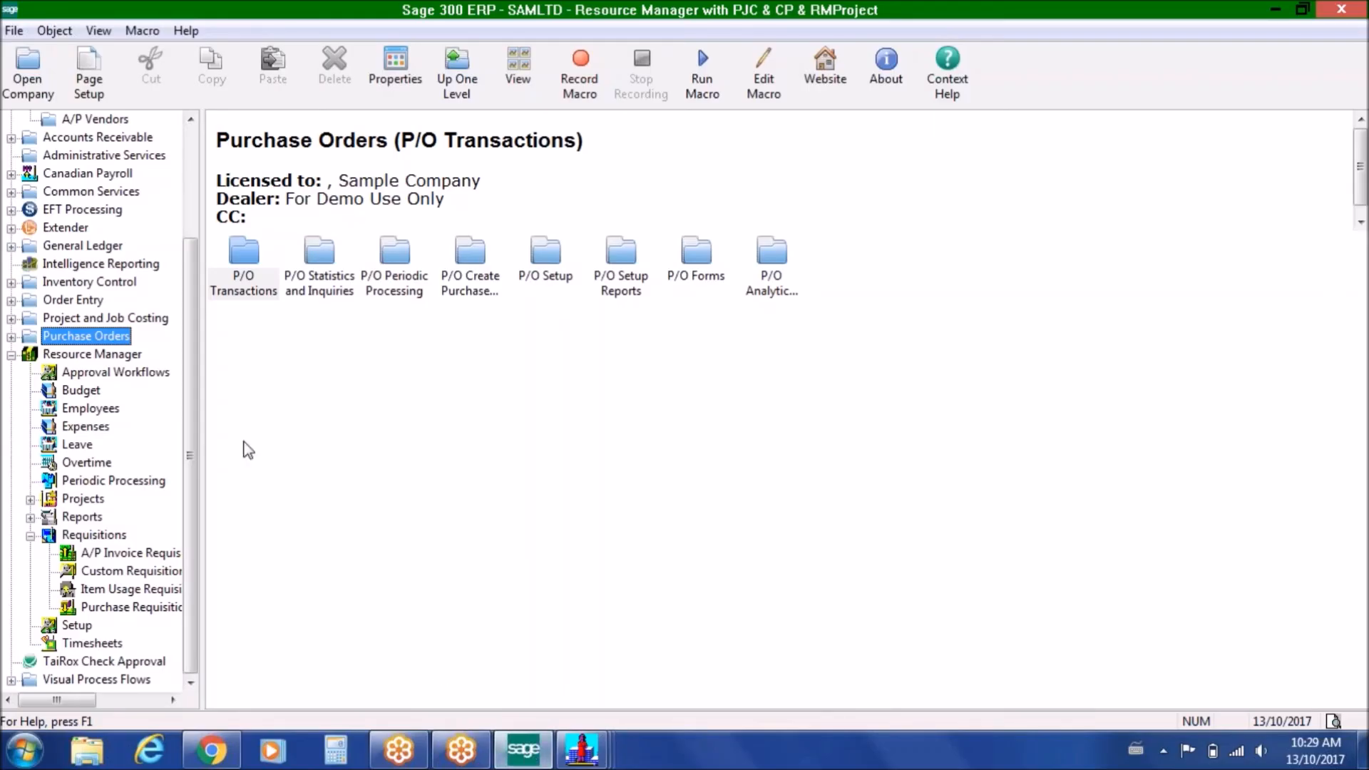
pyautogui.scroll(2, 188, 264)
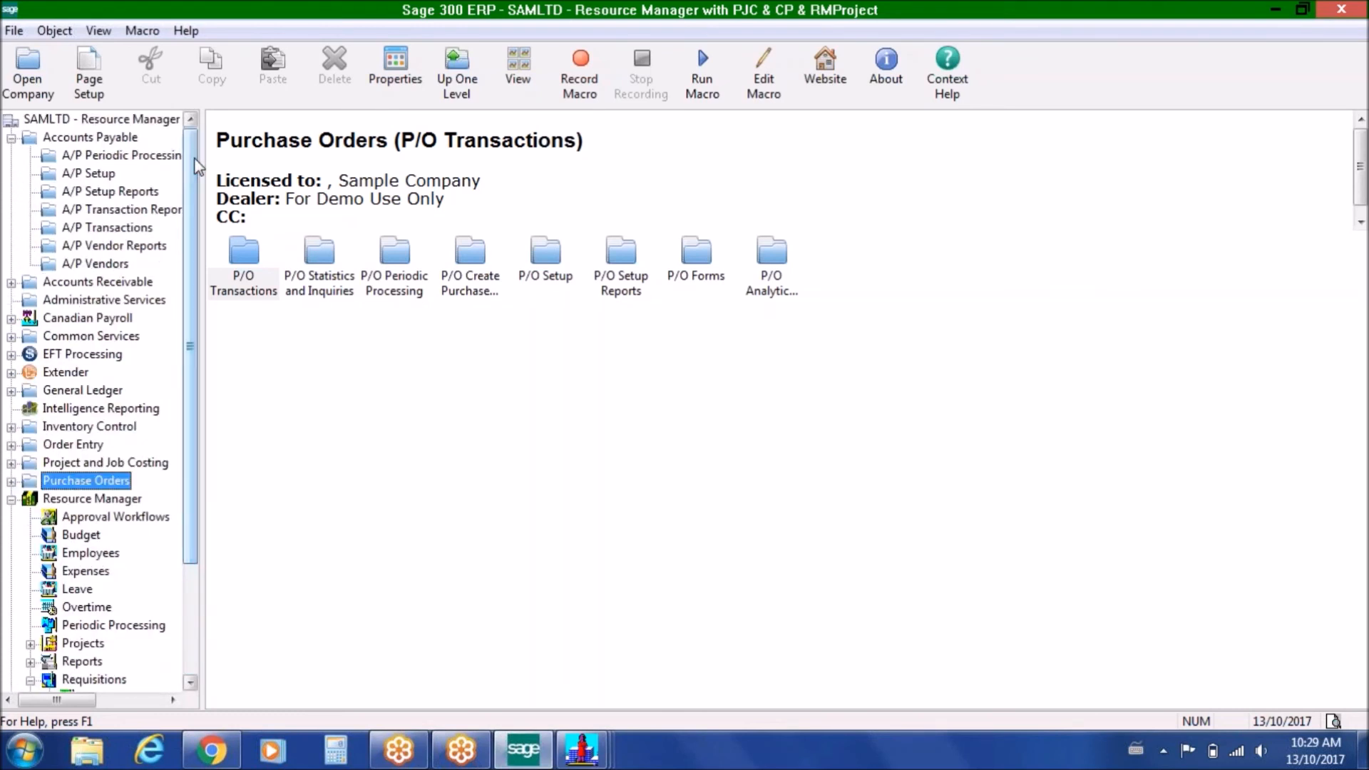
pyautogui.scroll(-2, 200, 246)
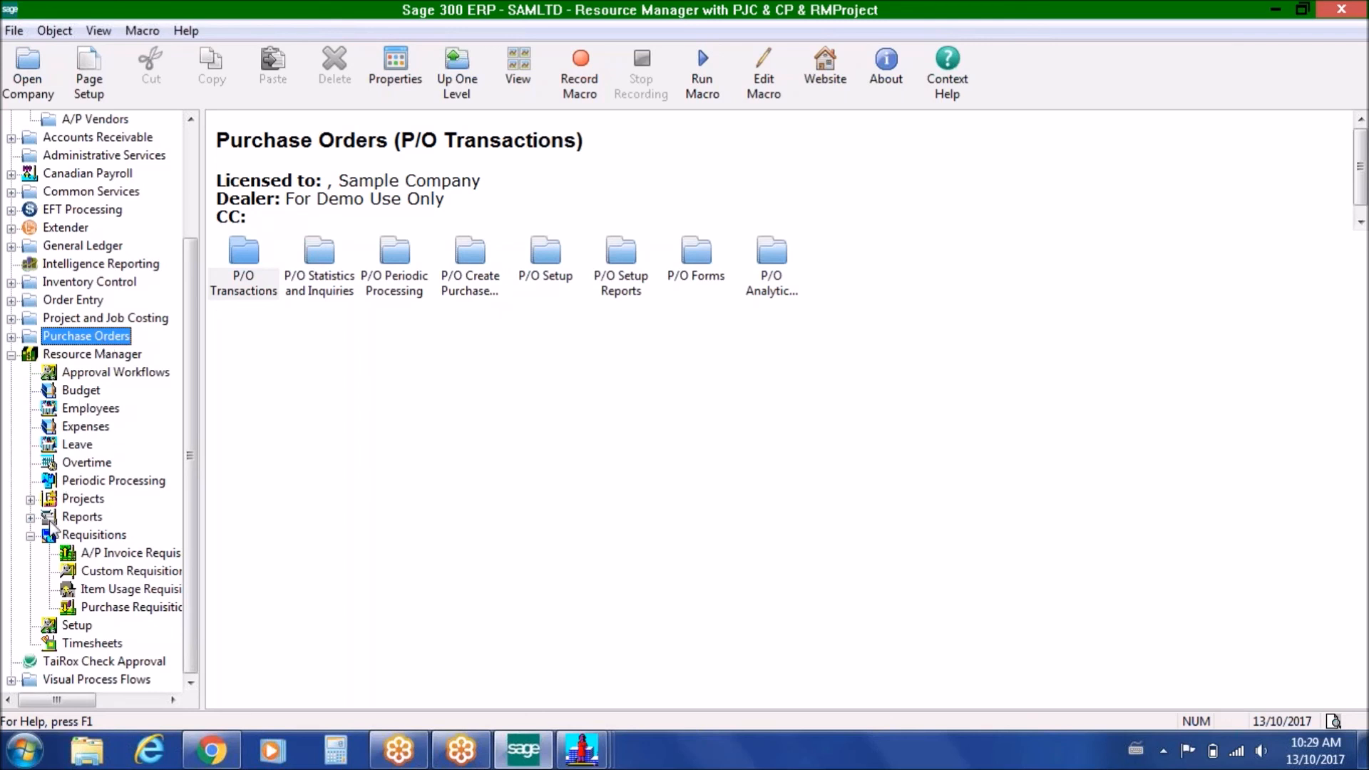
pyautogui.click(31, 535)
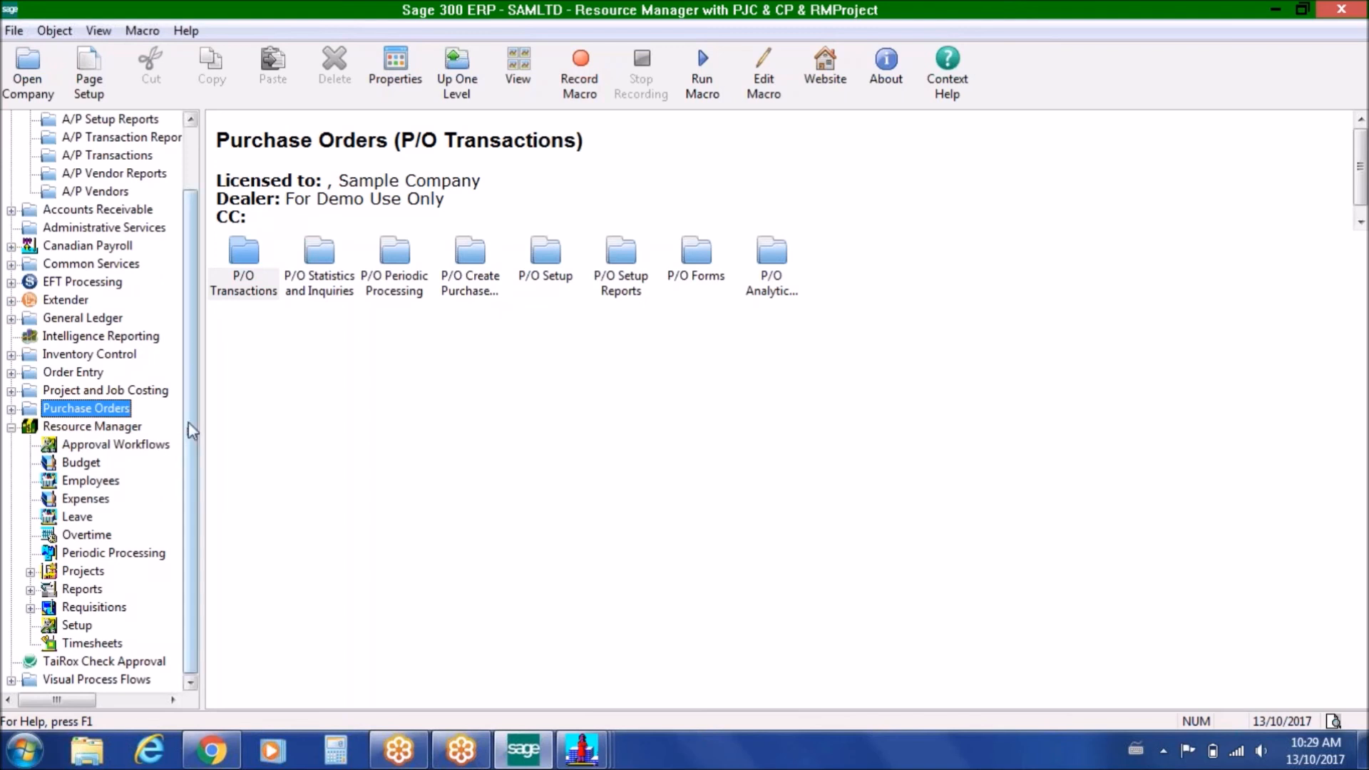
pyautogui.moveTo(190, 431); pyautogui.dragTo(190, 370)
pyautogui.click(11, 137)
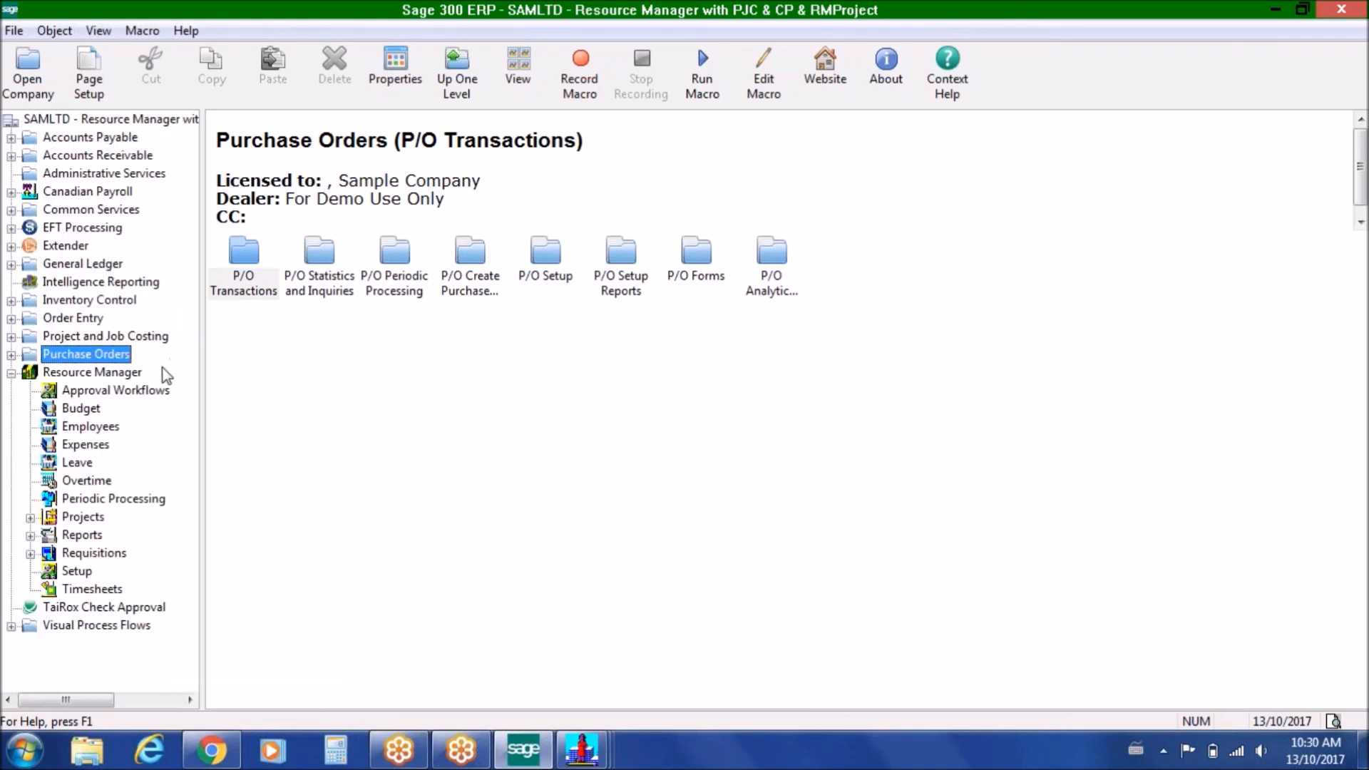